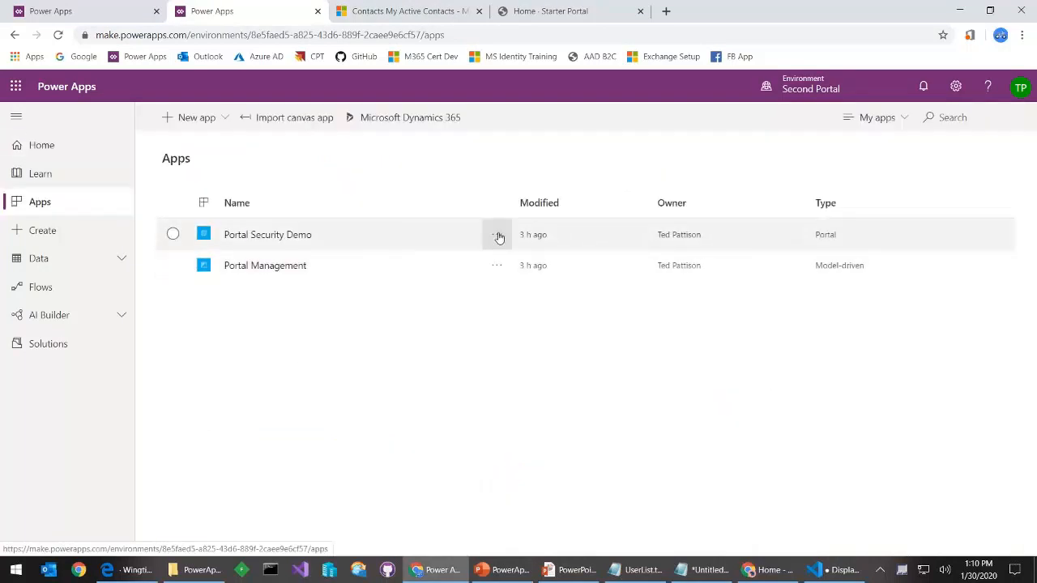
# Open Portal Security Demo's Settings panel and launch its Administration page in a new tab
pyautogui.click(496, 235)
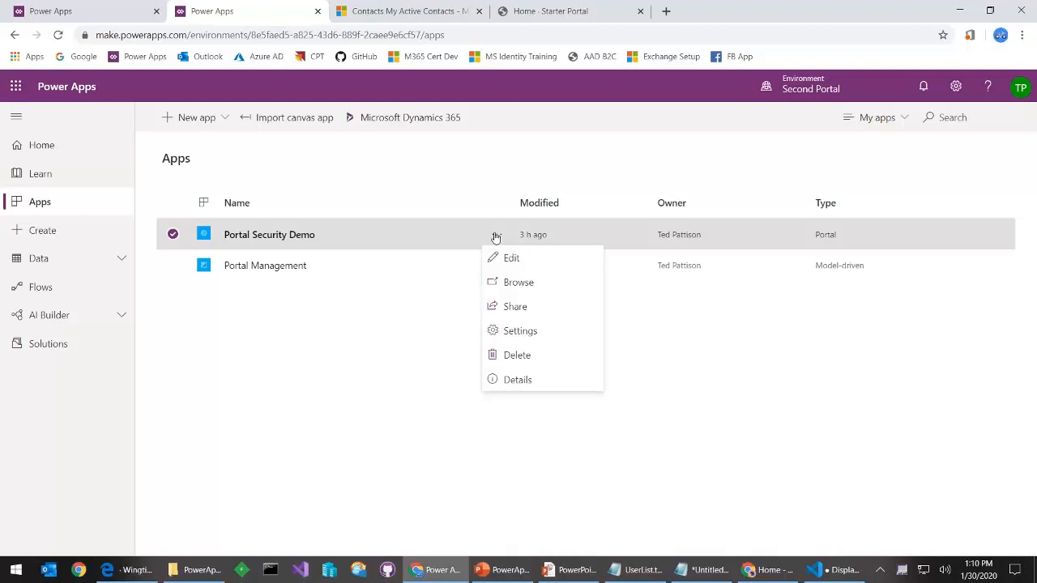
pyautogui.click(556, 337)
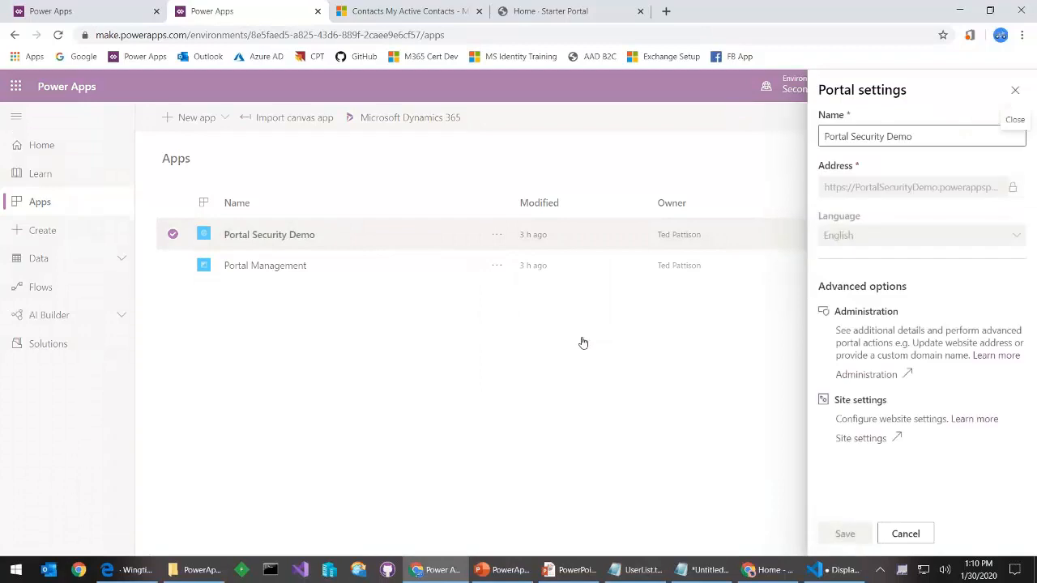
pyautogui.click(866, 374)
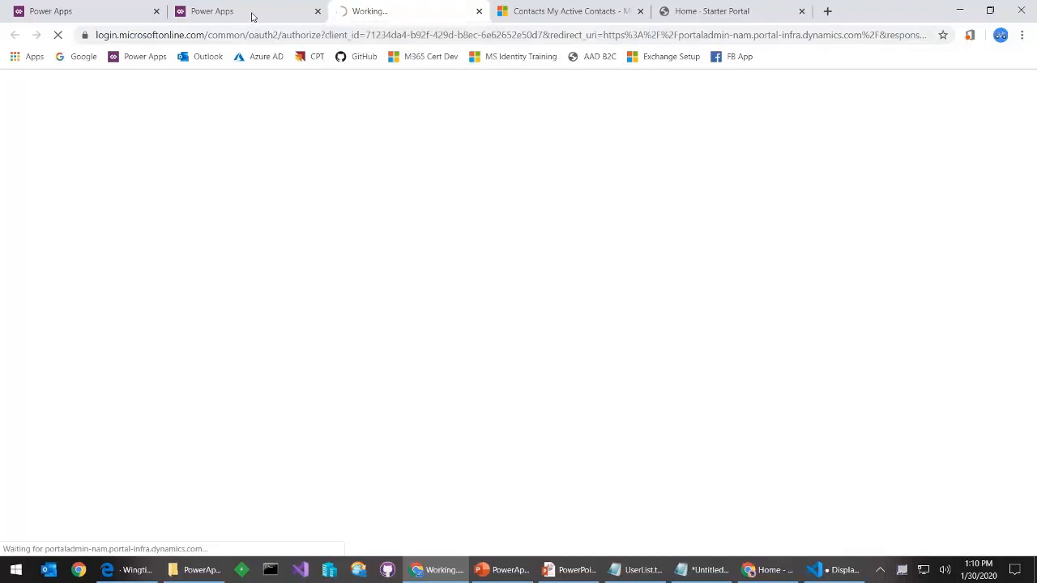
# In Azure AD App registrations, toggle Owned/All applications to find the new Microsoft CRM Portals entry
pyautogui.click(549, 12)
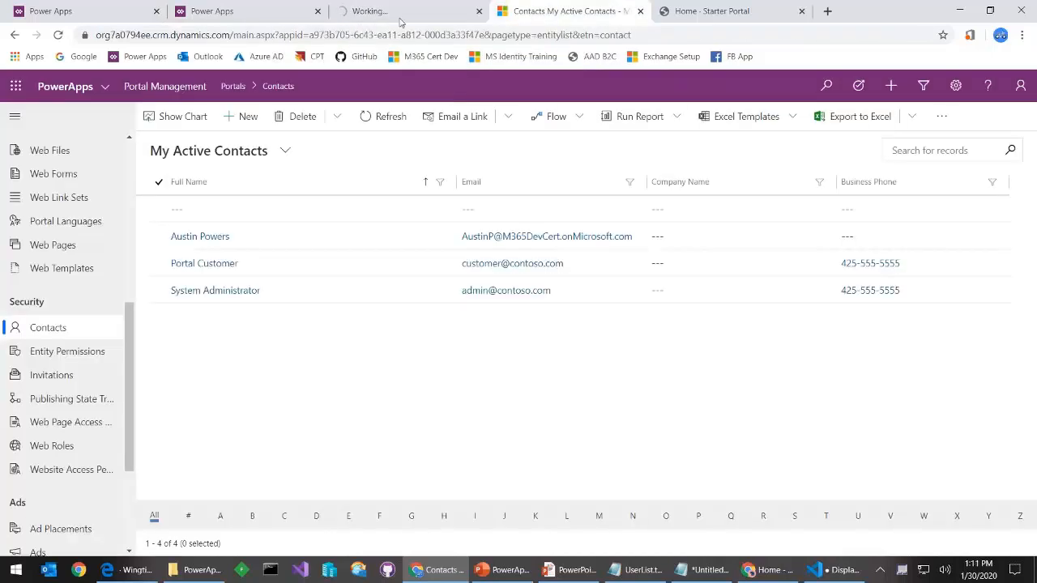
pyautogui.click(703, 18)
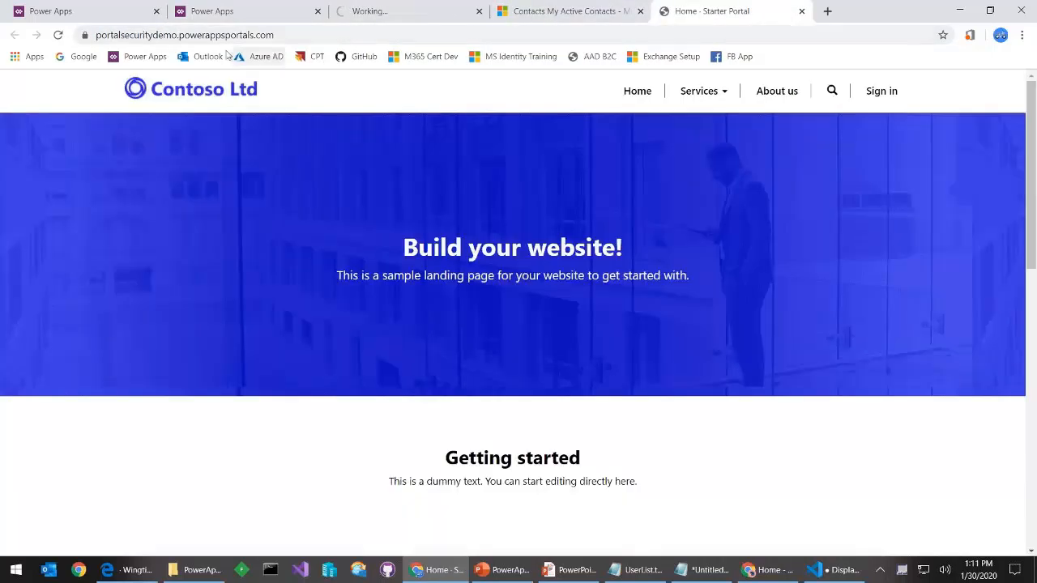
pyautogui.click(261, 56)
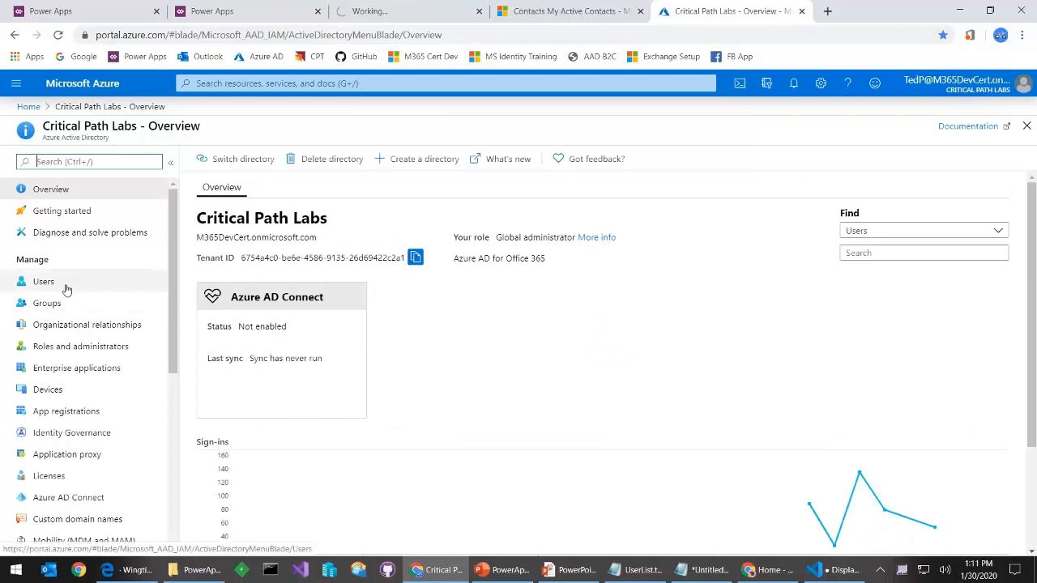
pyautogui.click(65, 411)
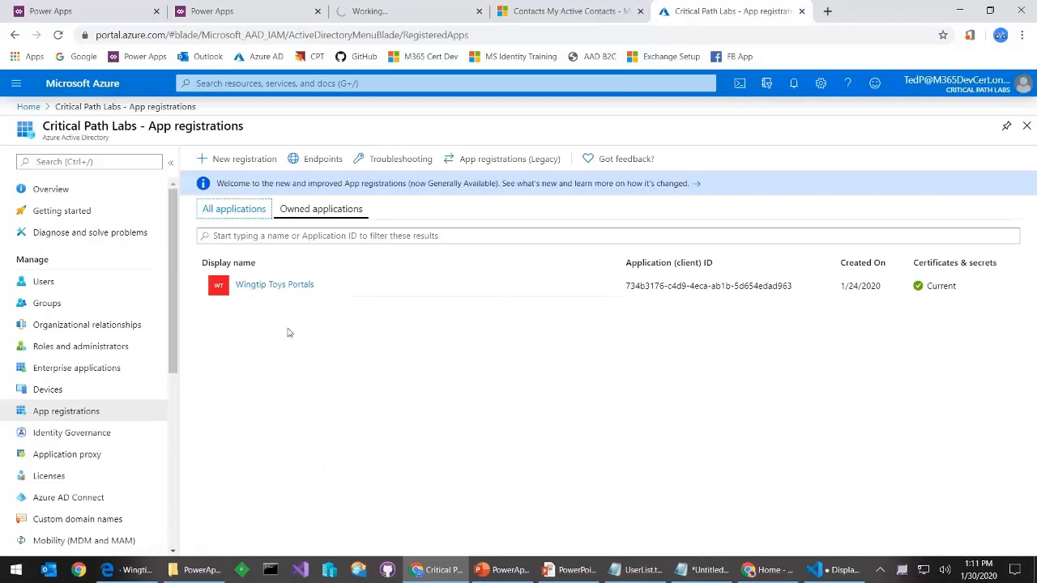
pyautogui.click(316, 209)
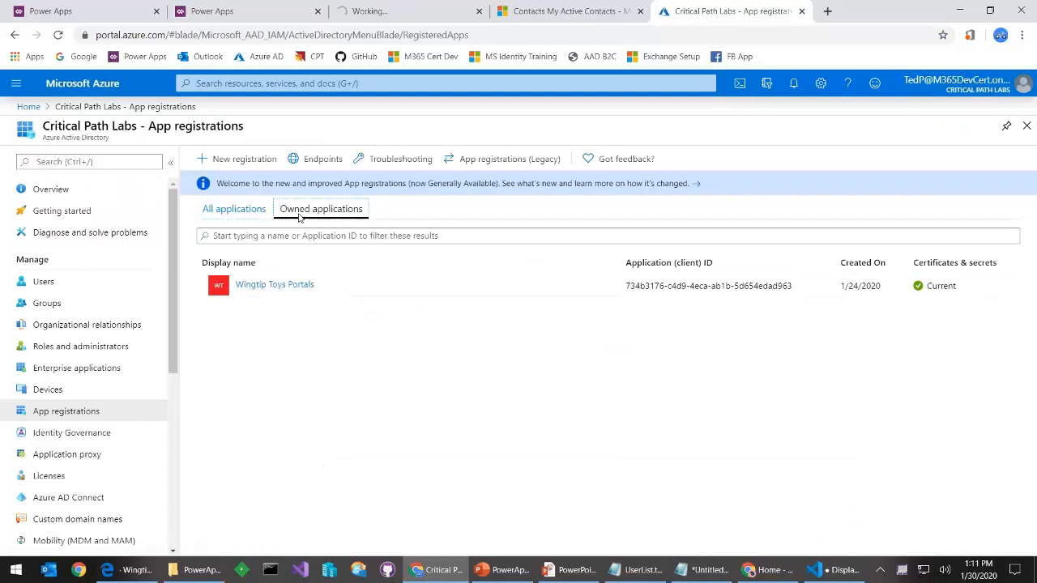
pyautogui.click(243, 209)
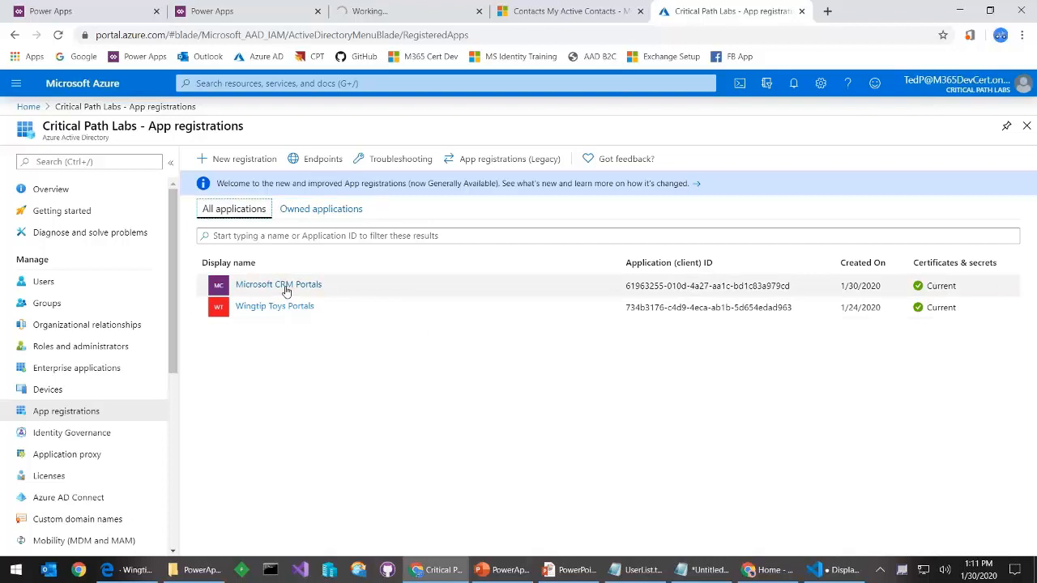
# Close the stalled admin-center sign-in tab and return to Power Apps portal studio
pyautogui.click(371, 17)
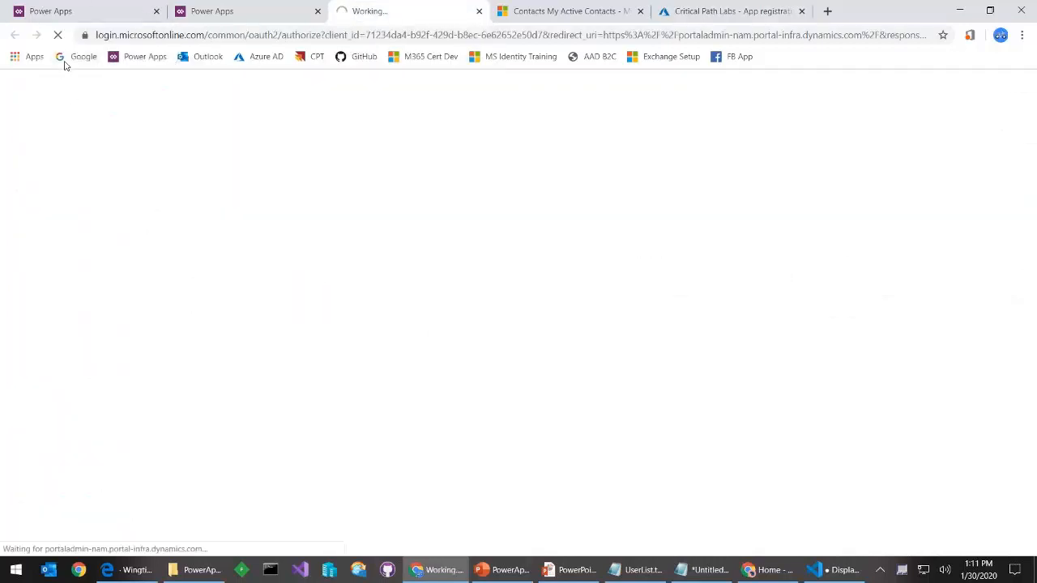
pyautogui.click(479, 12)
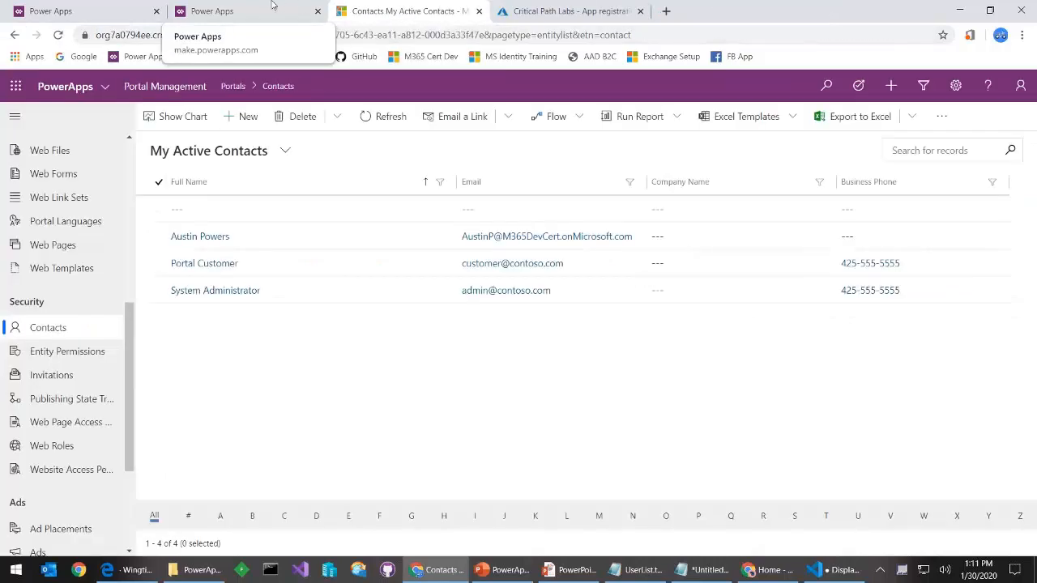
pyautogui.click(65, 10)
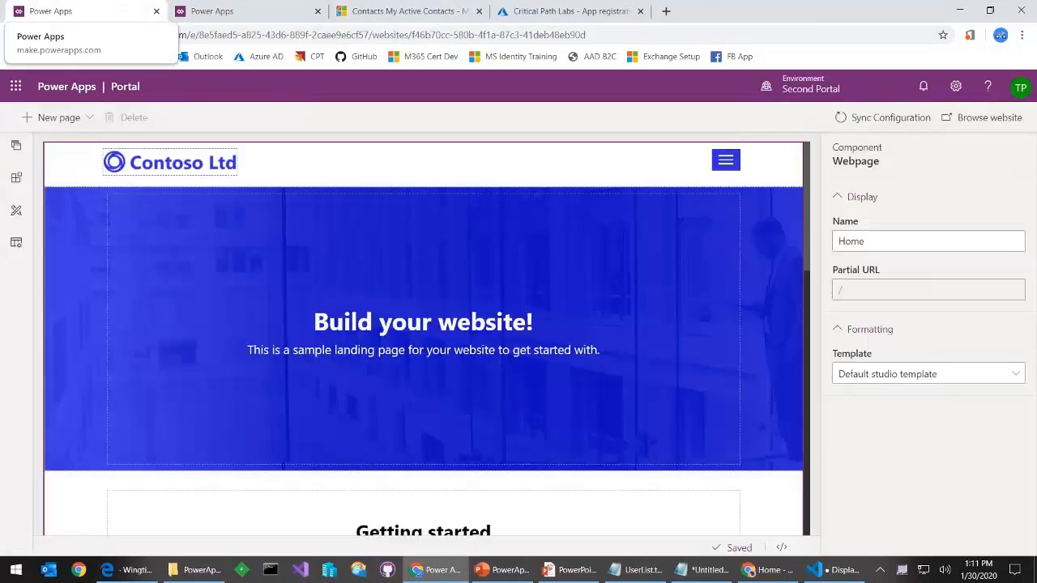
# From the Power Apps Apps list, reopen Portal Security Demo's Settings and its Administration link
pyautogui.click(213, 21)
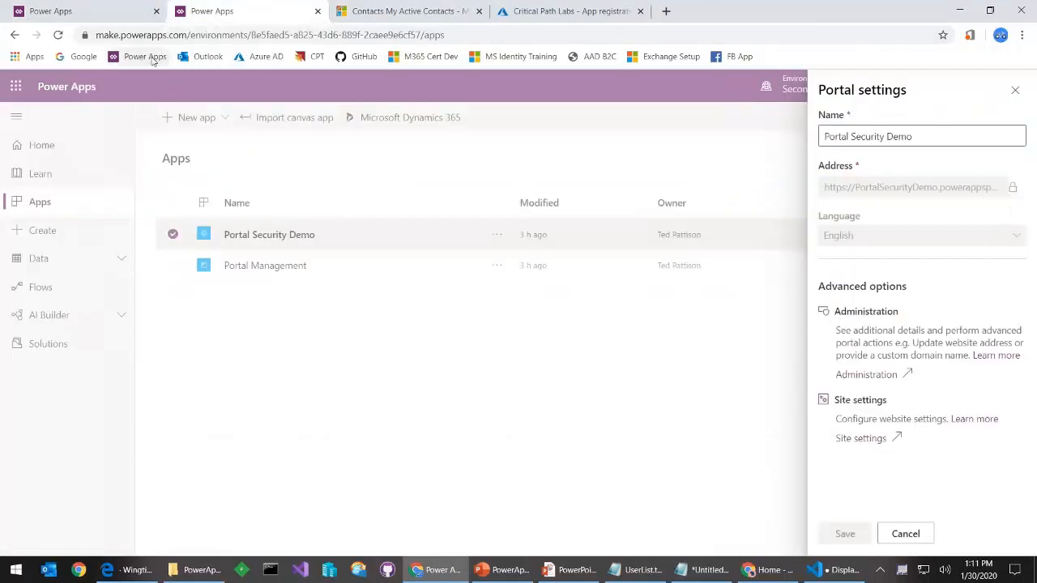
pyautogui.click(142, 56)
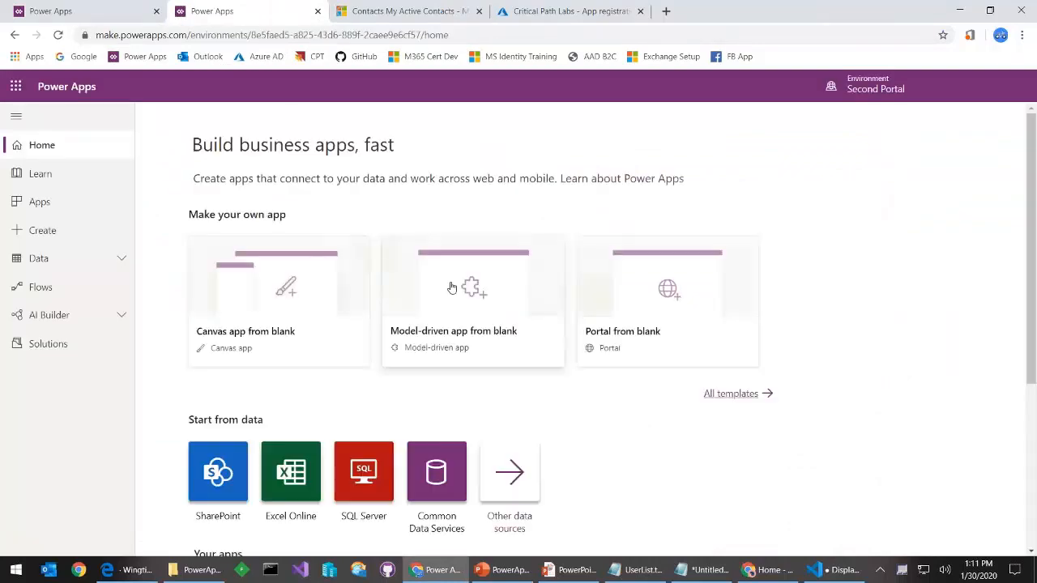
pyautogui.click(78, 202)
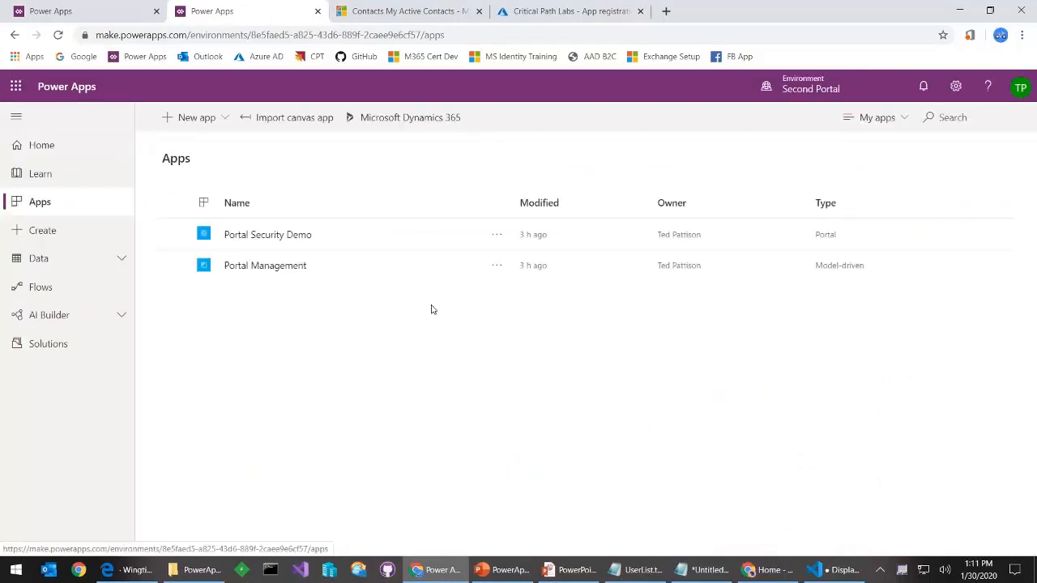
pyautogui.click(496, 234)
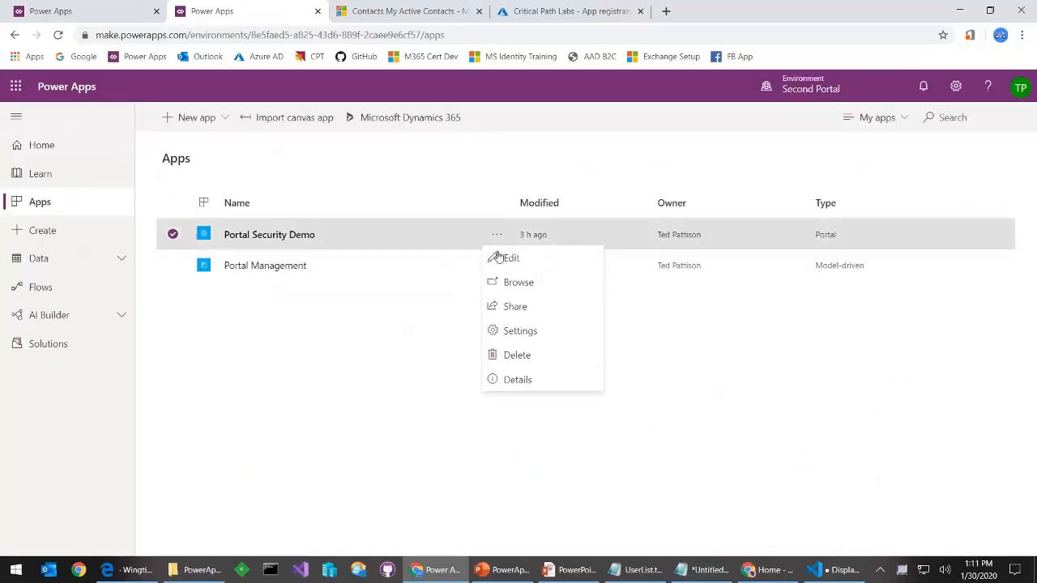
pyautogui.click(534, 341)
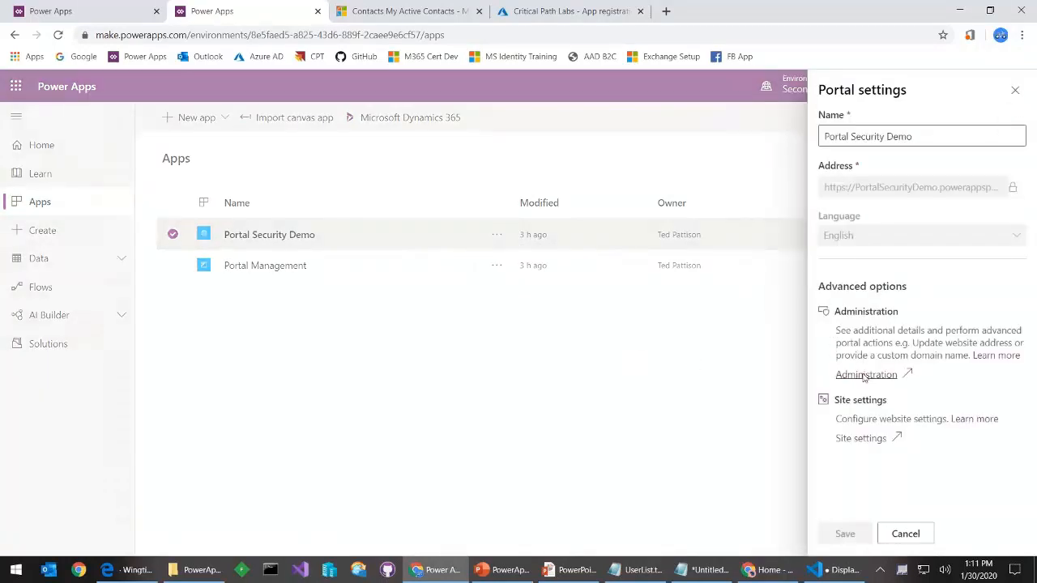
pyautogui.click(866, 374)
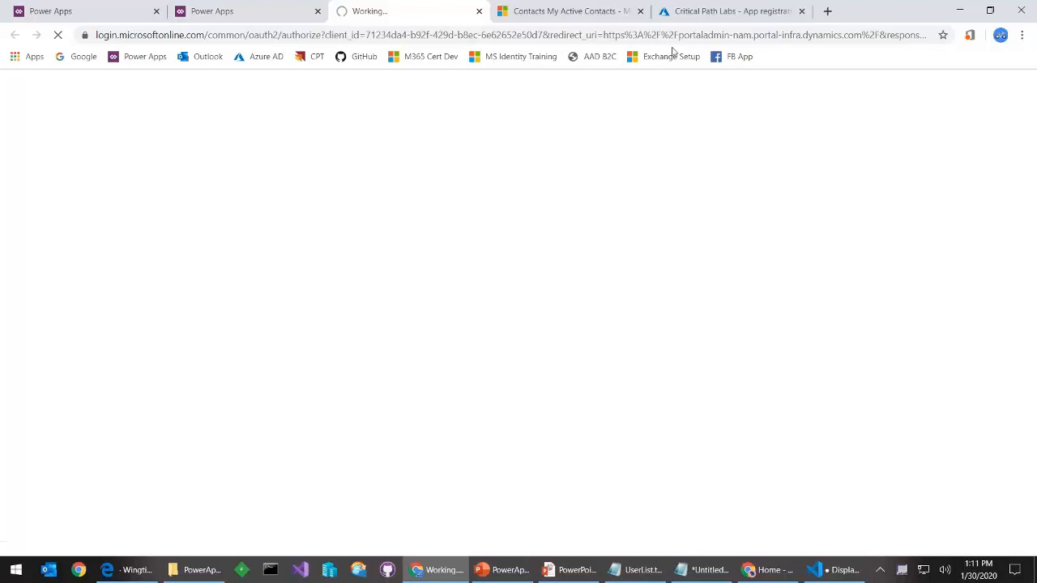
# Back in App registrations, toggle Owned/All and open the Microsoft CRM Portals registration overview
pyautogui.click(695, 18)
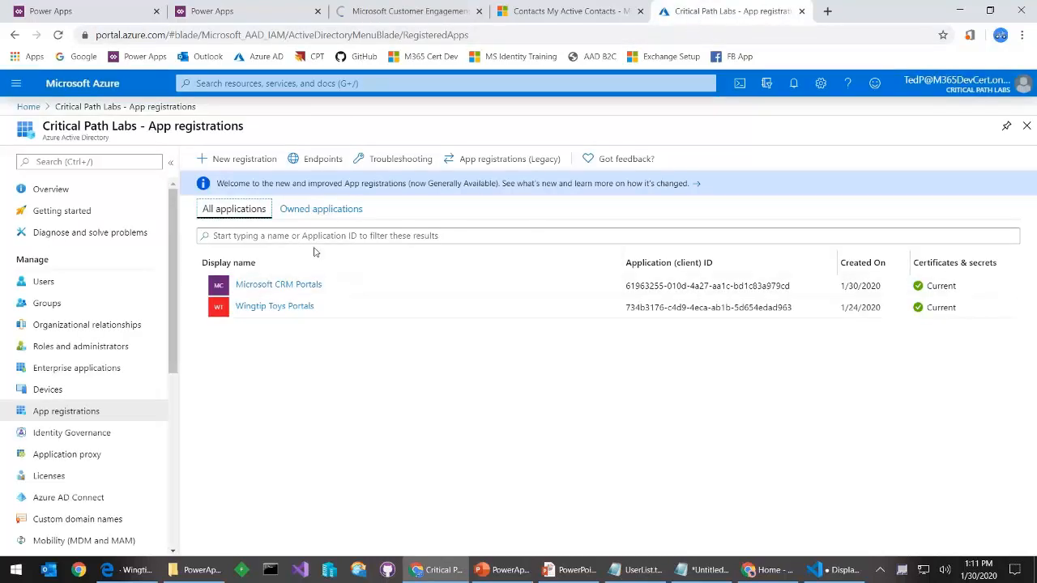
pyautogui.click(318, 210)
pyautogui.click(230, 208)
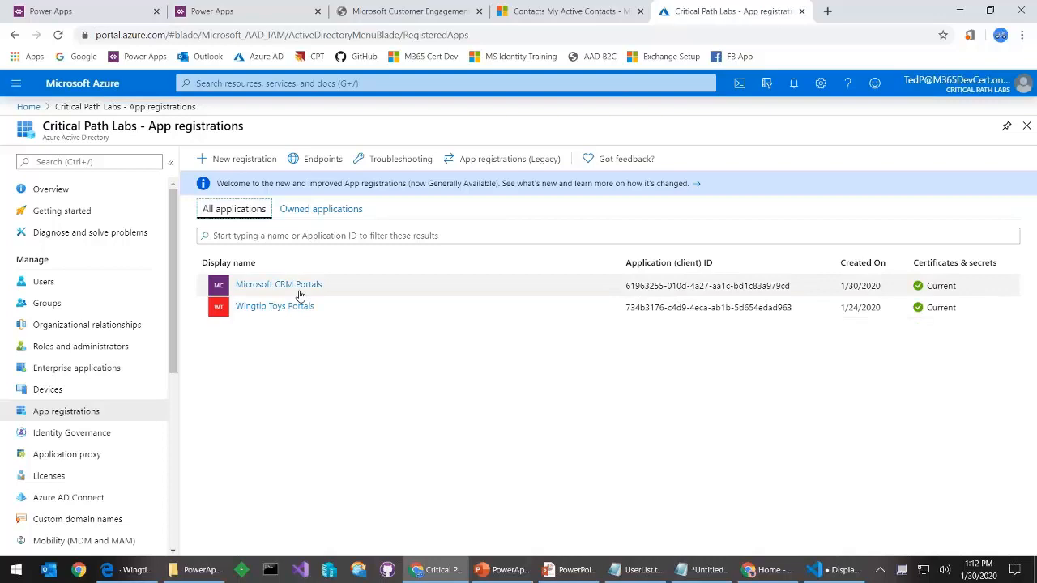
pyautogui.click(303, 287)
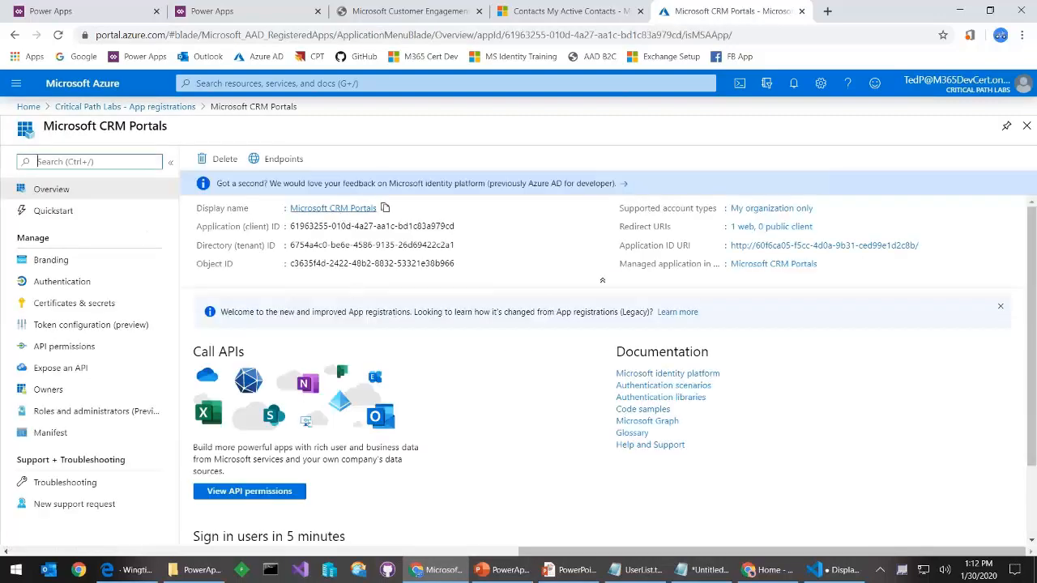
# Rename the Microsoft CRM Portals registration to 'Security Demo Portal' in Branding, save, and view Owners
pyautogui.click(344, 213)
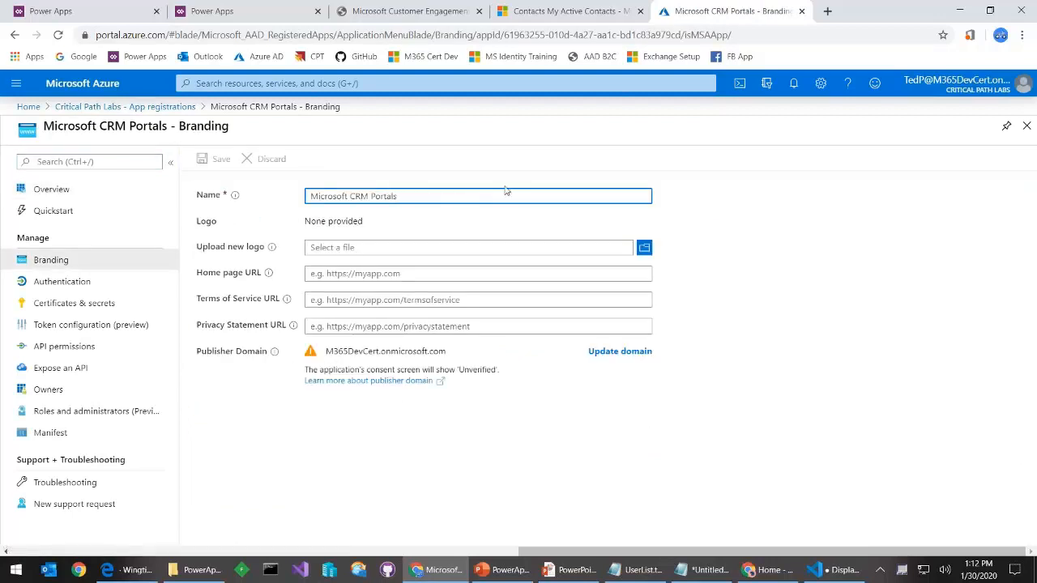
pyautogui.hotkey('ctrl', 'shift', 'Left')
pyautogui.hotkey('ctrl', 'shift', 'Left')
pyautogui.hotkey('ctrl', 'shift', 'Left')
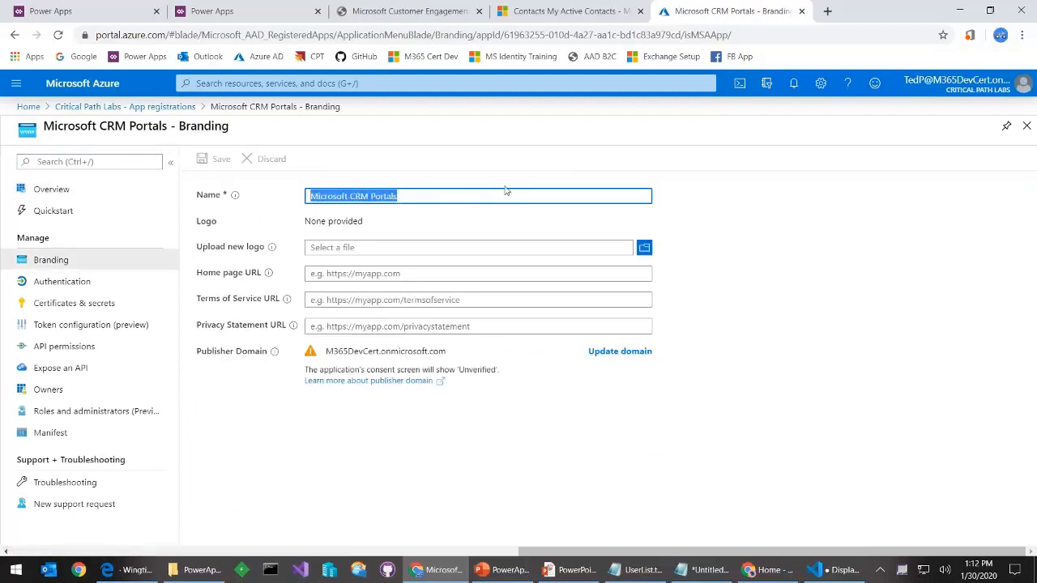
pyautogui.write('Security Demo')
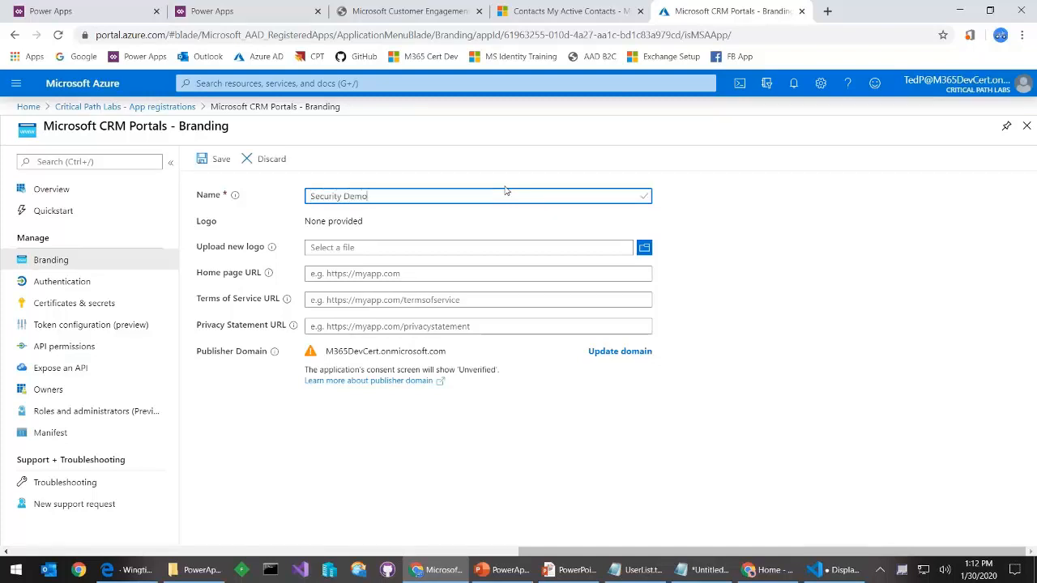
pyautogui.write(' Portal')
pyautogui.click(215, 160)
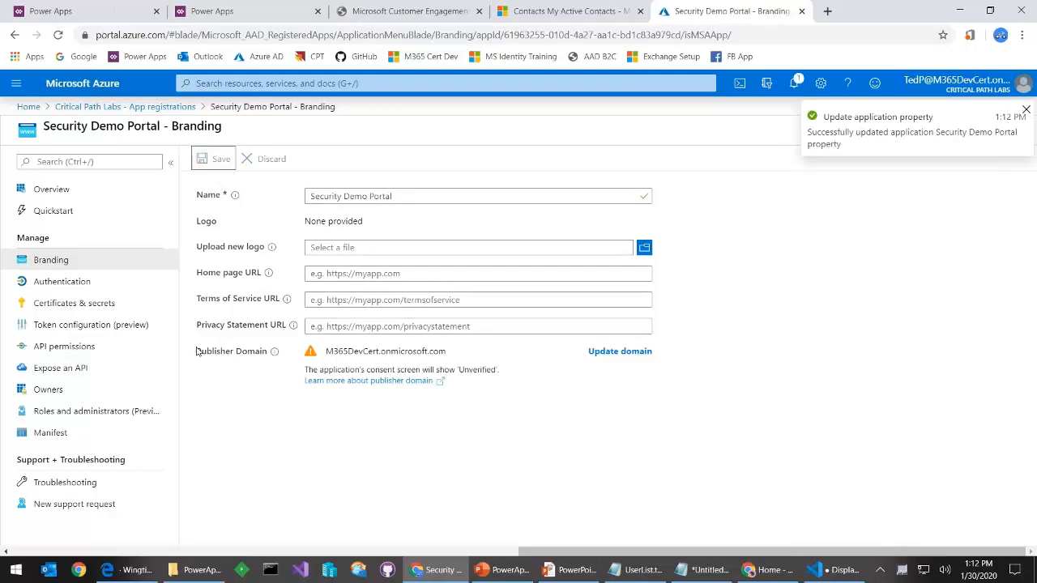
pyautogui.click(49, 390)
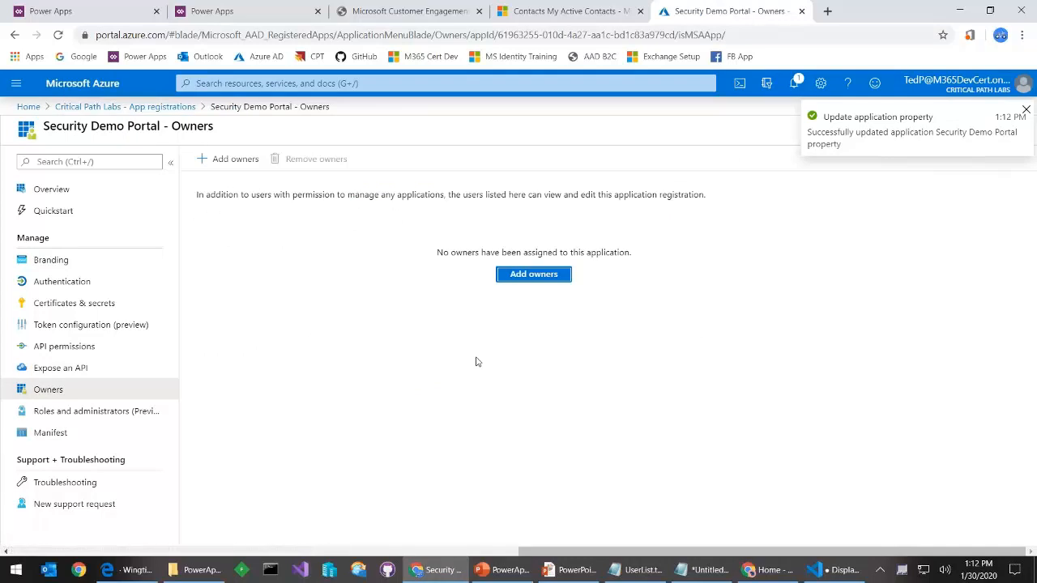
# Add the signed-in administrator as an owner of Security Demo Portal, then go to Authentication
pyautogui.click(536, 277)
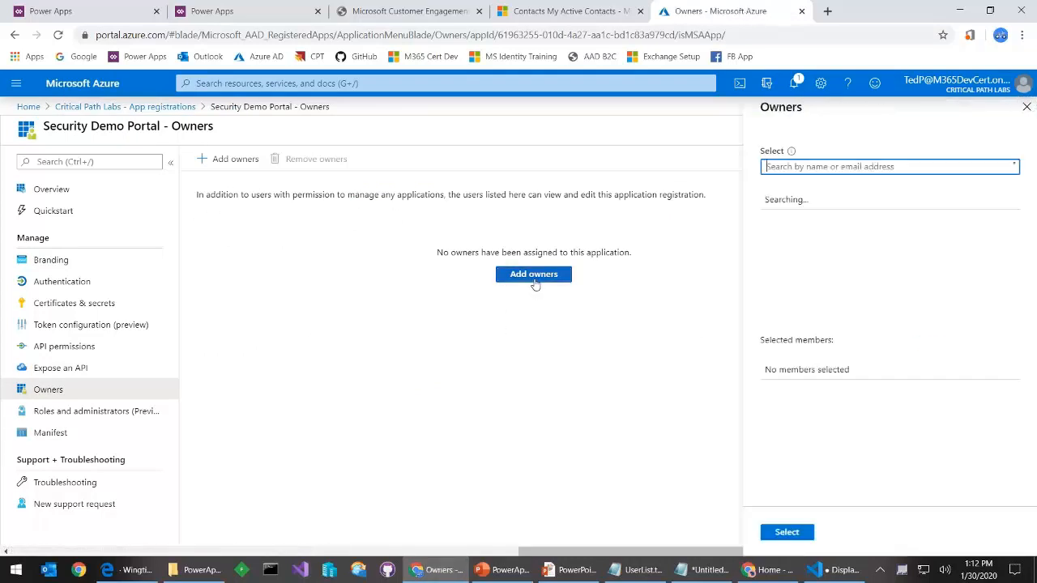
pyautogui.scroll(-3, 858, 279)
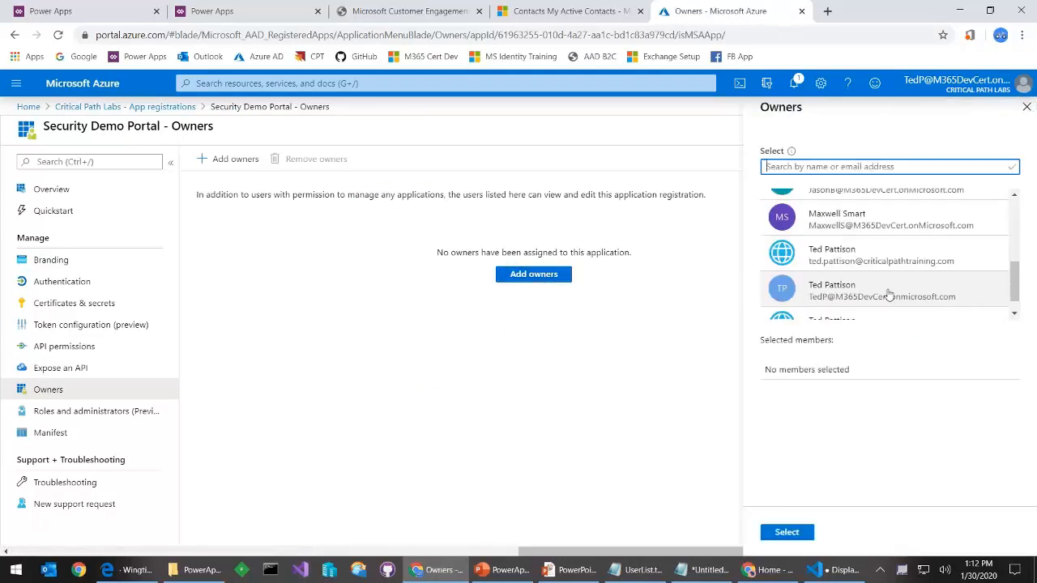
pyautogui.click(887, 294)
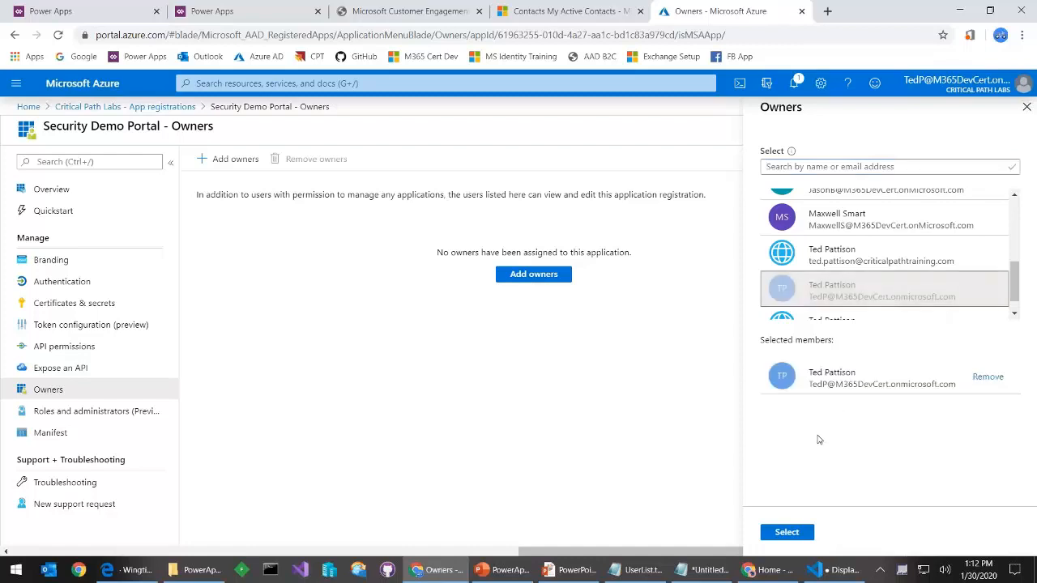
pyautogui.click(792, 533)
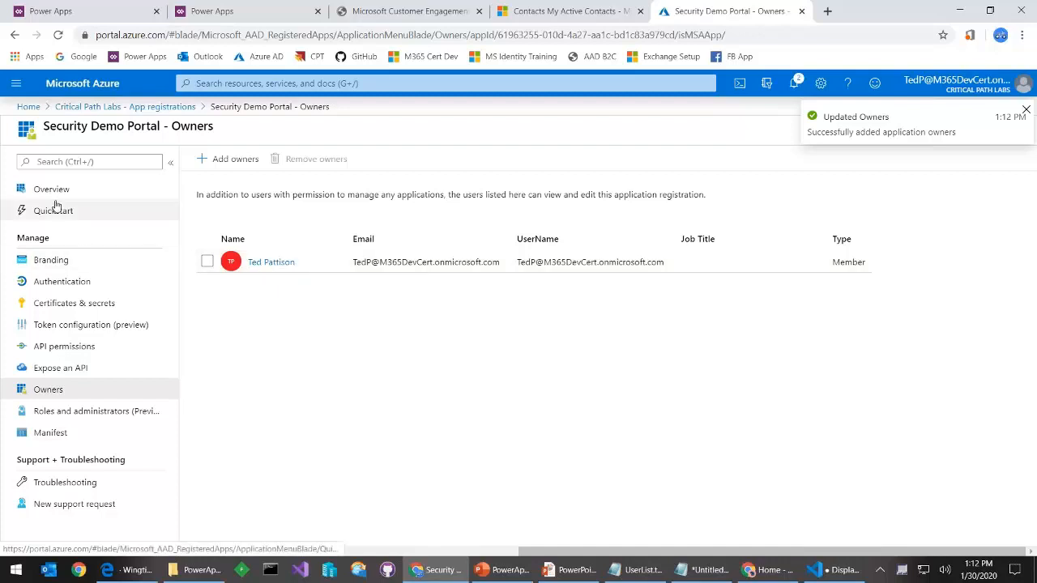
pyautogui.click(91, 281)
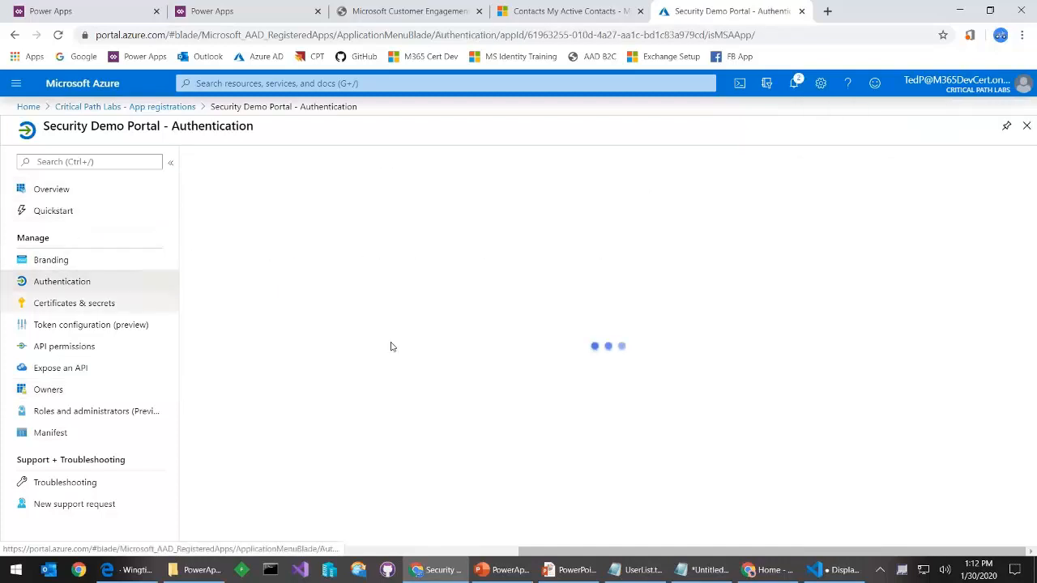
# Set supported account types to multitenant and save; it fails with an application ID URI error
pyautogui.scroll(-3, 430, 300)
pyautogui.scroll(2, 332, 300)
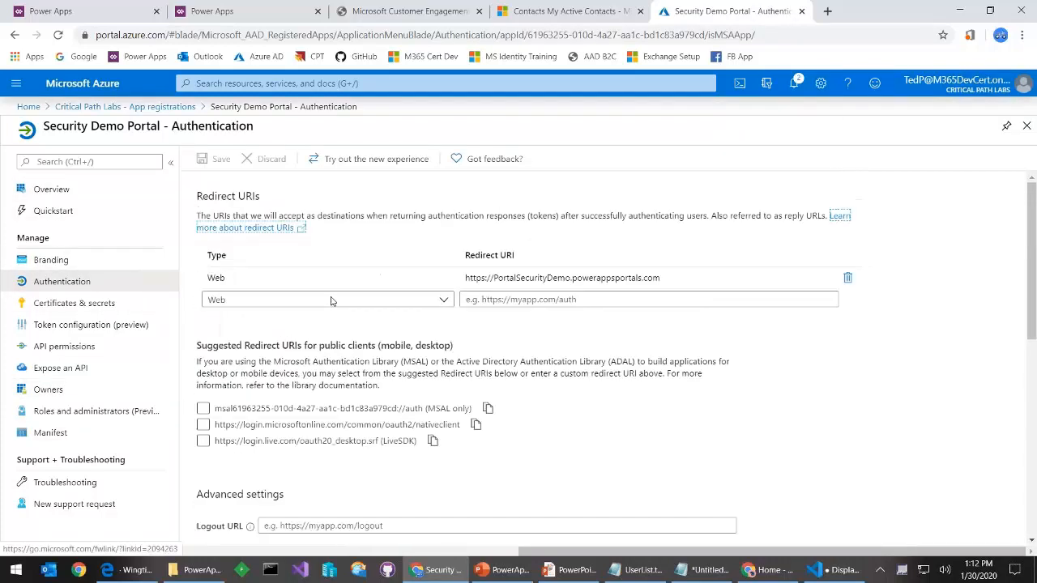
pyautogui.scroll(-1, 384, 301)
pyautogui.scroll(-3, 324, 300)
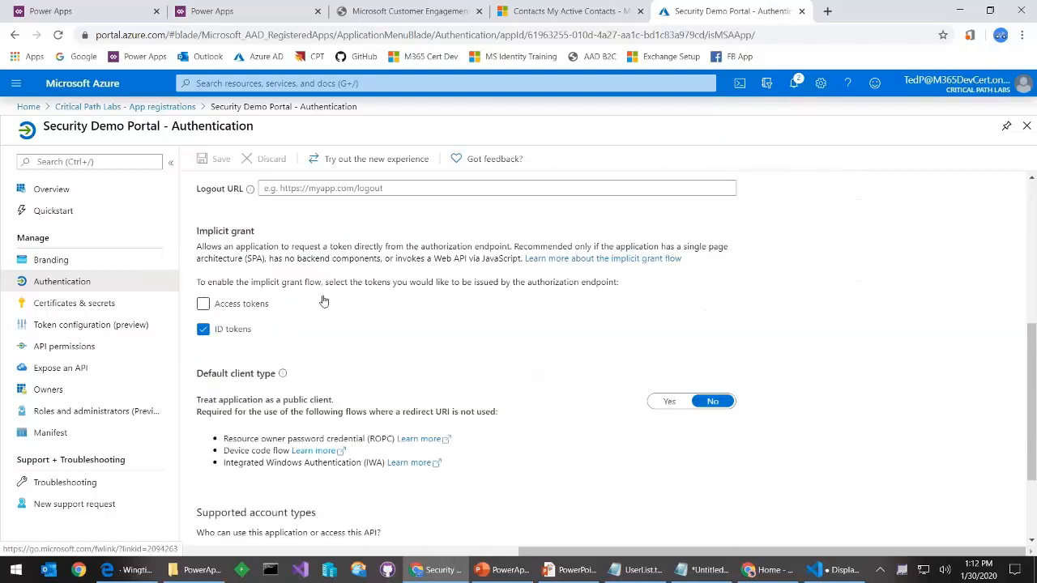
pyautogui.scroll(-2, 323, 301)
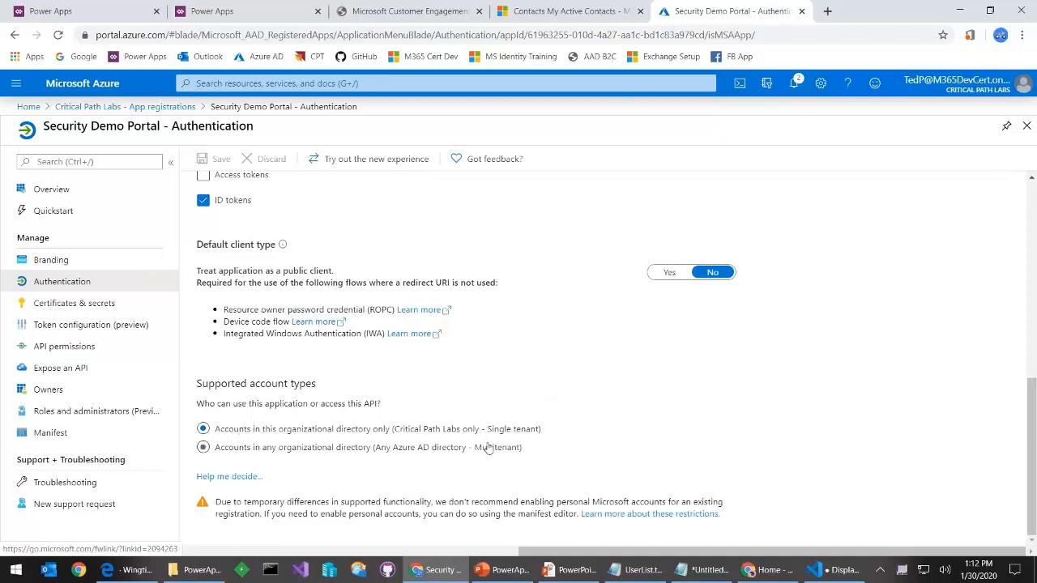
pyautogui.click(203, 449)
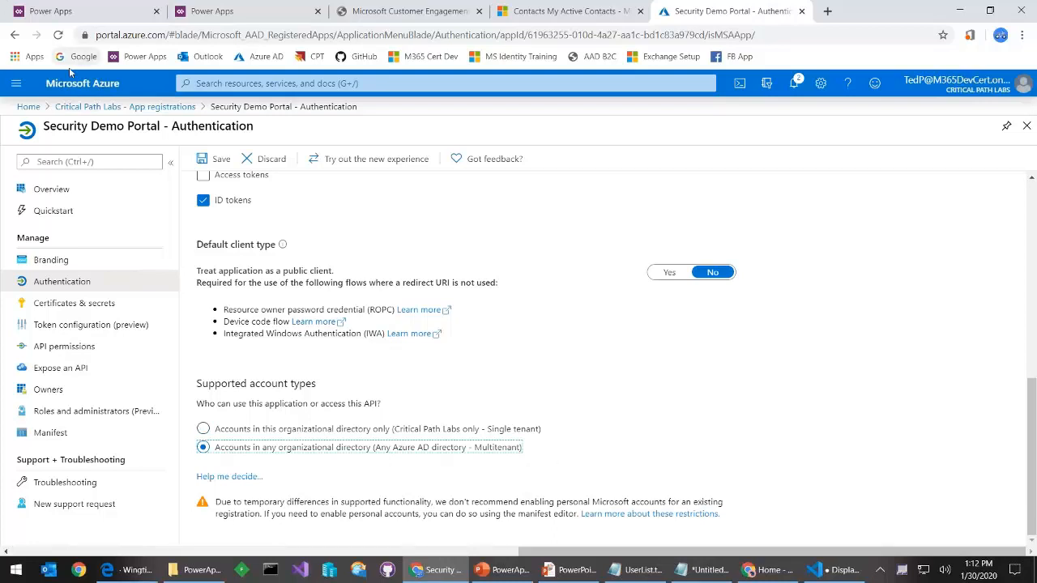
pyautogui.click(216, 162)
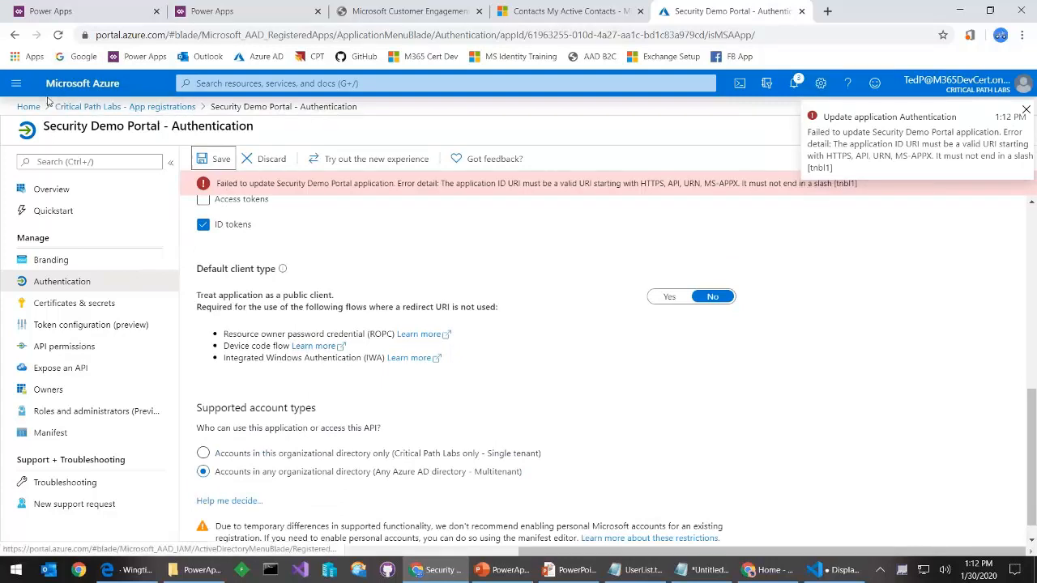
pyautogui.click(16, 84)
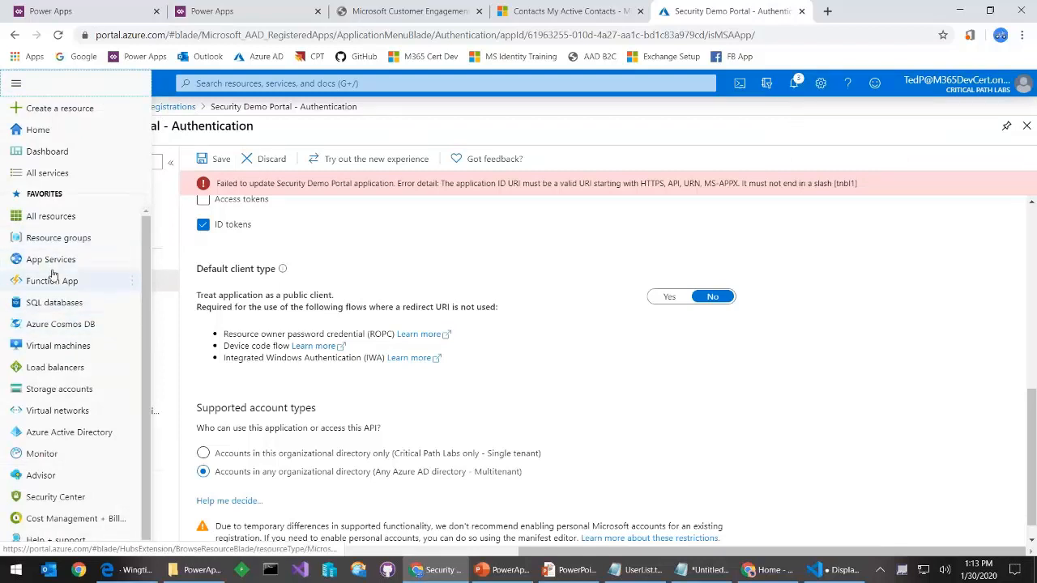
# Review the Azure AD user list and app registrations, then return to the Power Apps tab
pyautogui.click(87, 433)
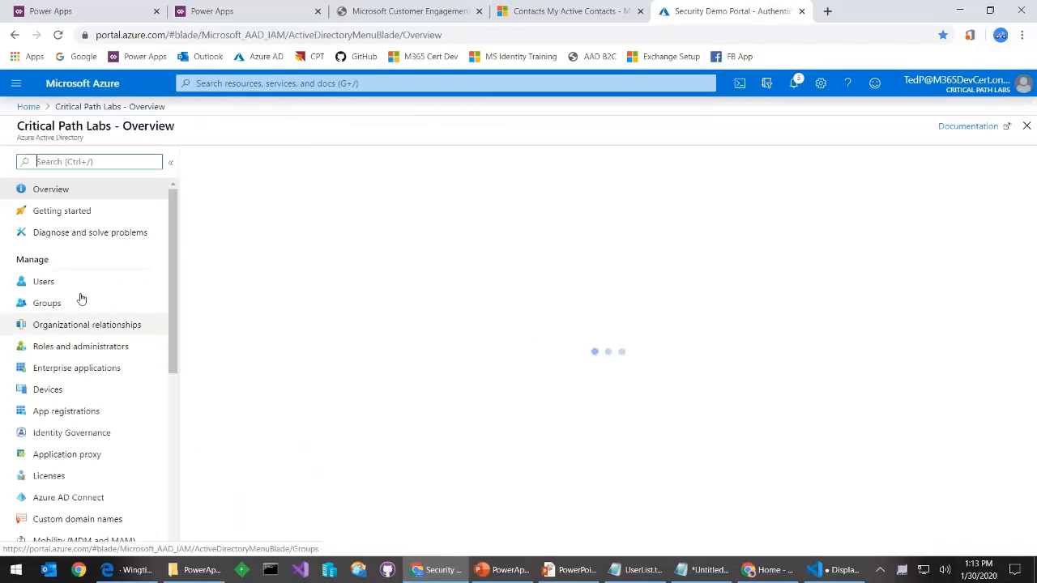
pyautogui.click(45, 282)
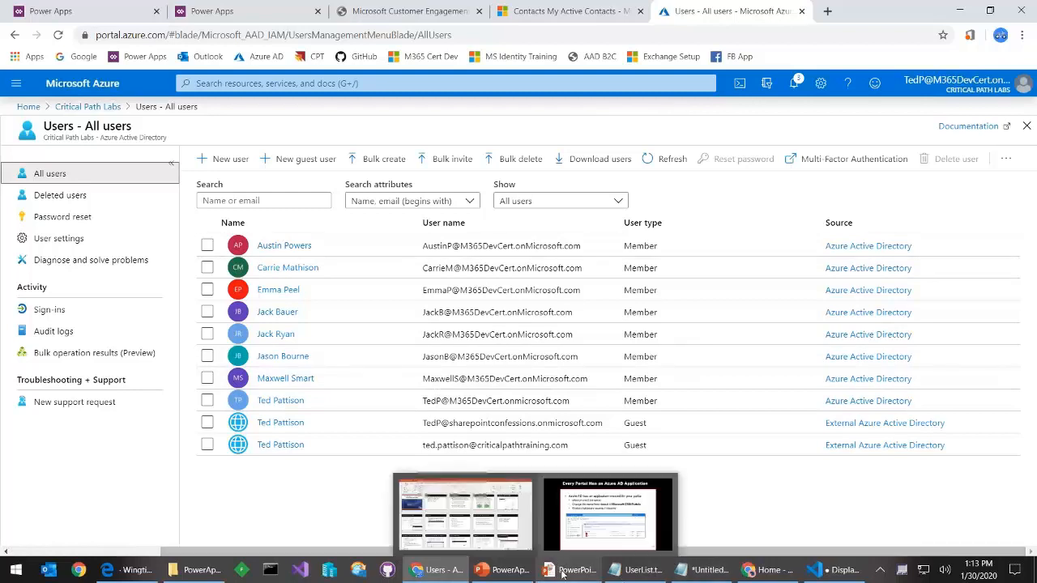
pyautogui.click(388, 14)
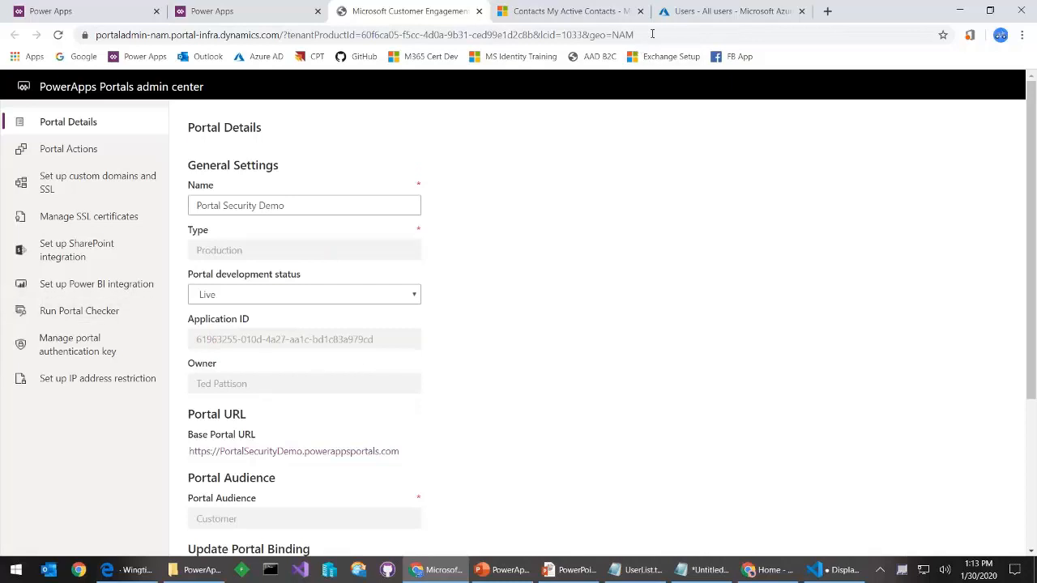
pyautogui.click(683, 15)
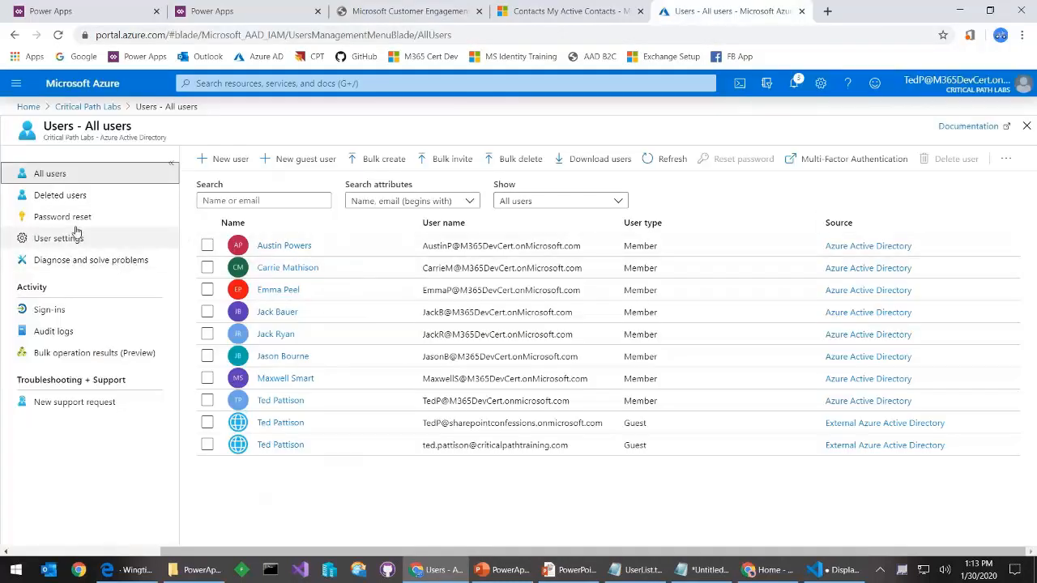
pyautogui.click(94, 108)
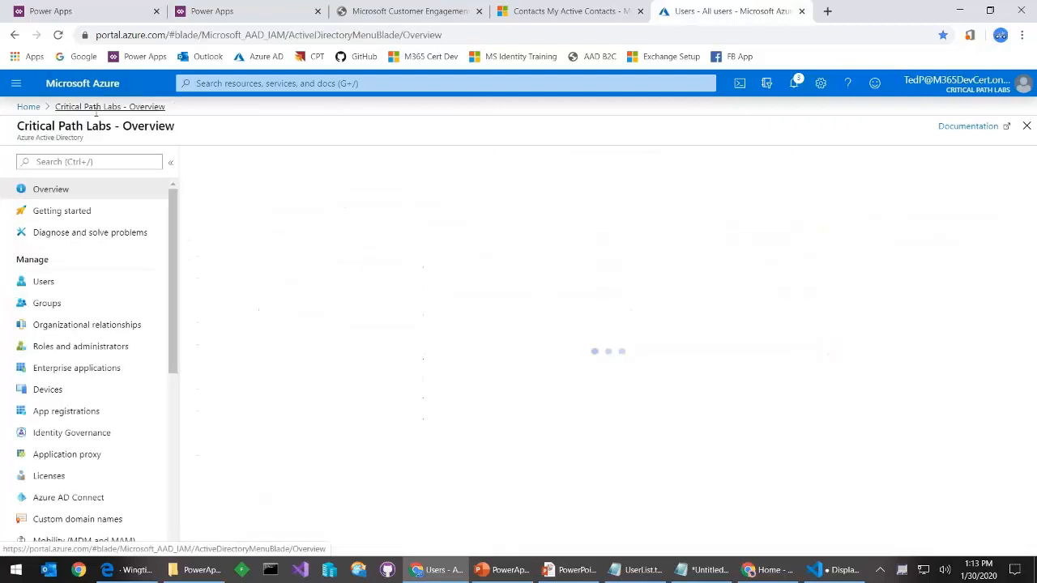
pyautogui.click(79, 416)
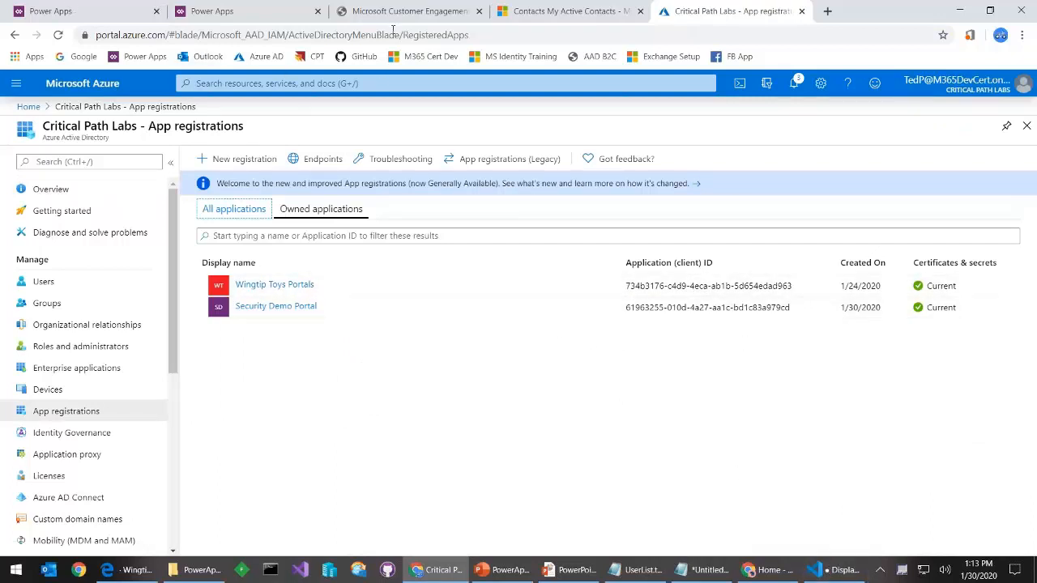
pyautogui.click(216, 11)
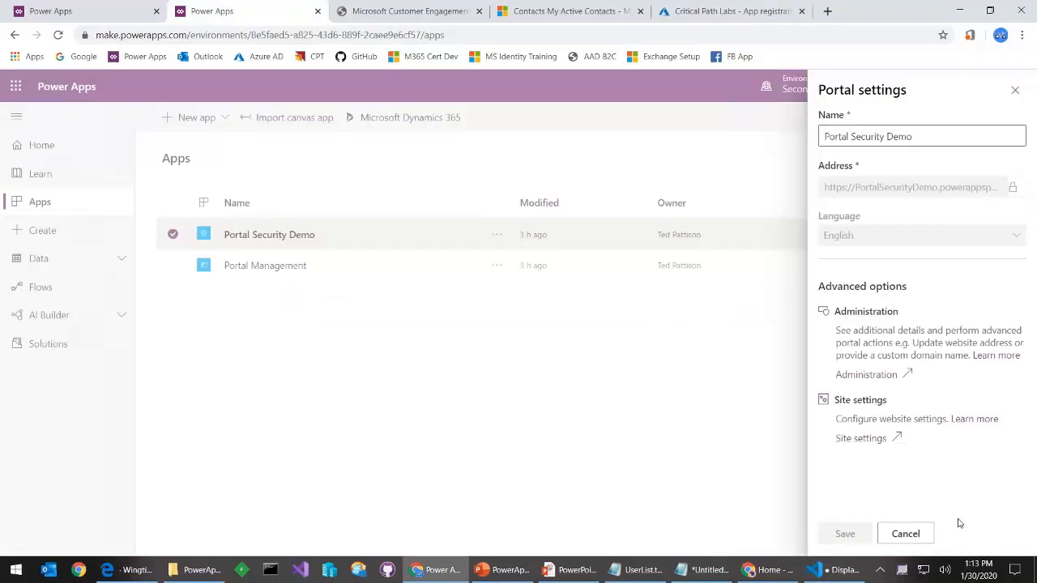
# Cancel Portal settings, launch the Portal Security Demo site, and open its Register tab
pyautogui.click(929, 535)
pyautogui.click(294, 236)
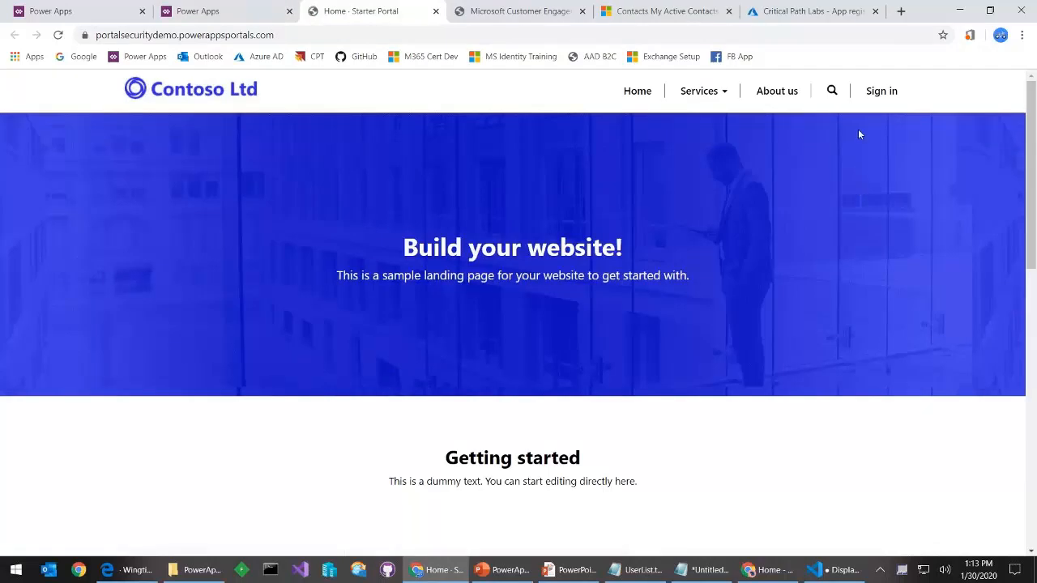
pyautogui.click(882, 91)
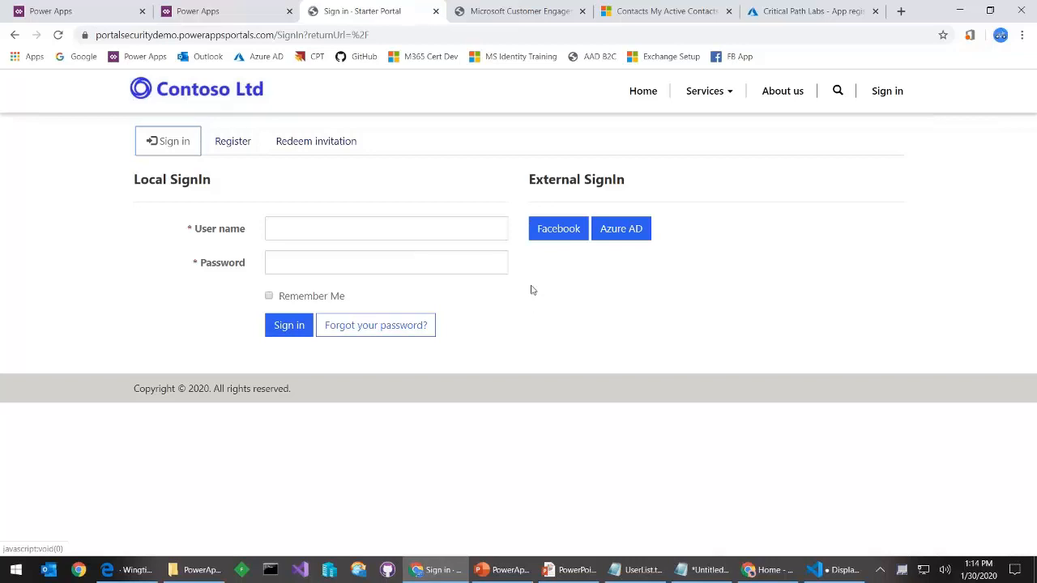
pyautogui.click(237, 144)
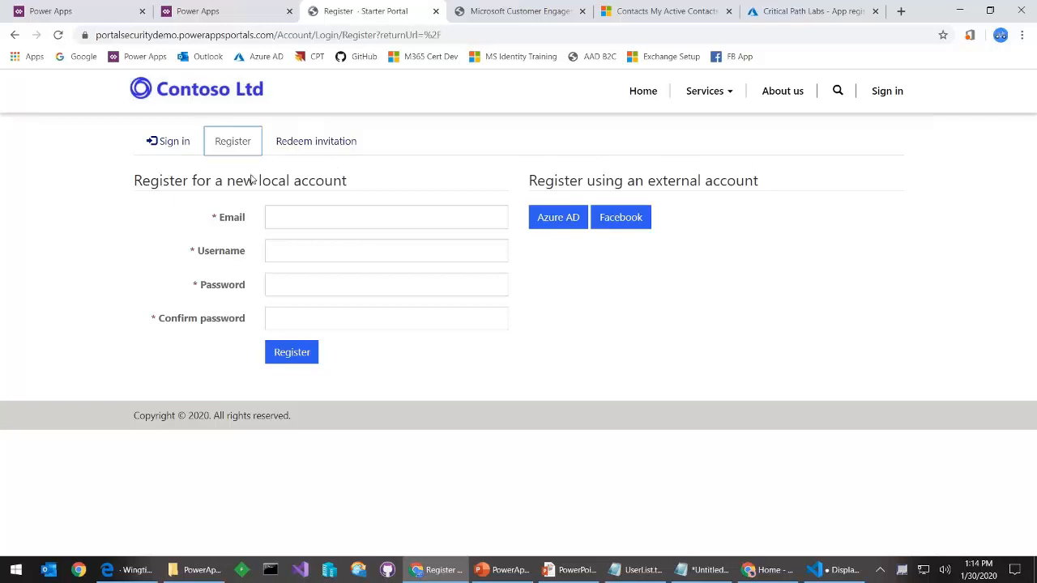
# Register a local account with a pasted e-mail, a username and a password, then submit
pyautogui.click(298, 217)
pyautogui.hotkey('ctrl', 'v')
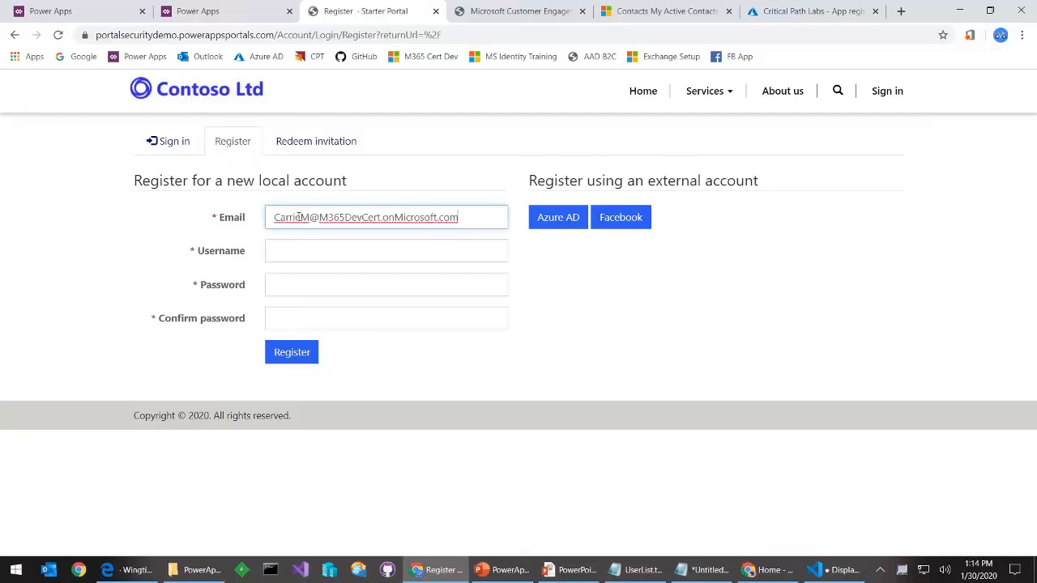
pyautogui.click(337, 251)
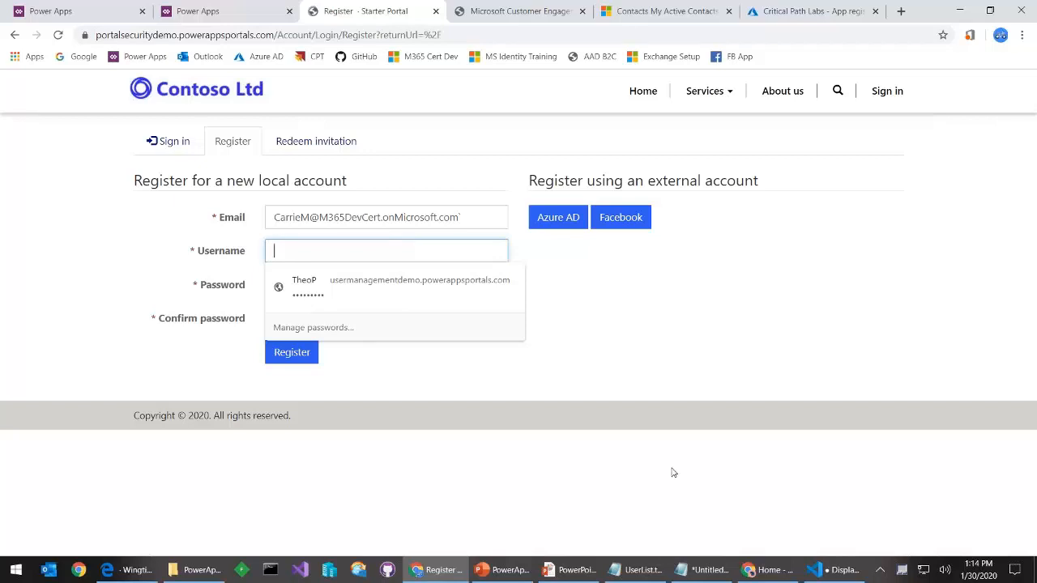
pyautogui.write('Carrie')
pyautogui.press('Tab')
pyautogui.write('Pa')
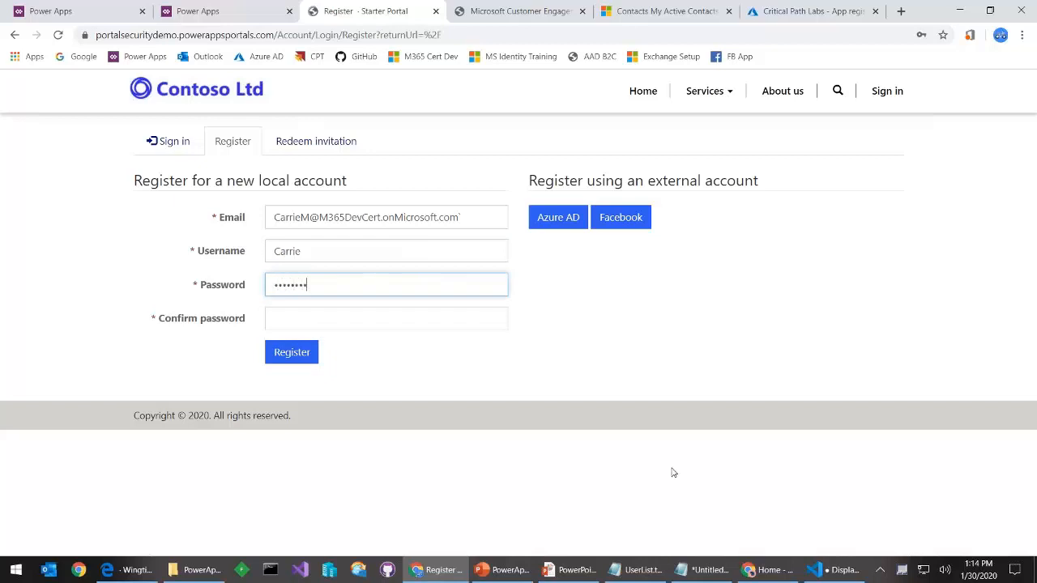
pyautogui.press('Tab')
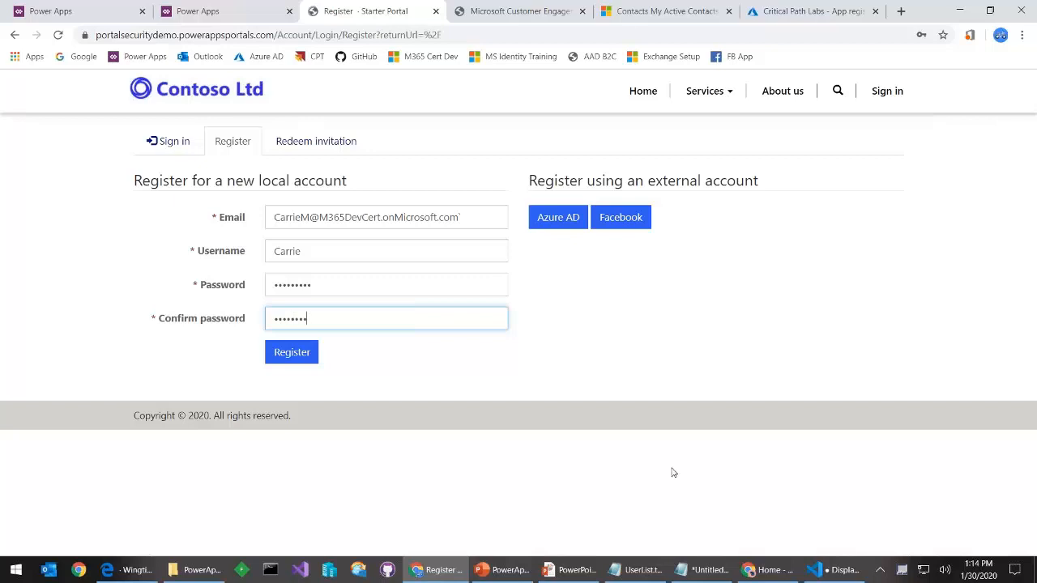
pyautogui.click(292, 355)
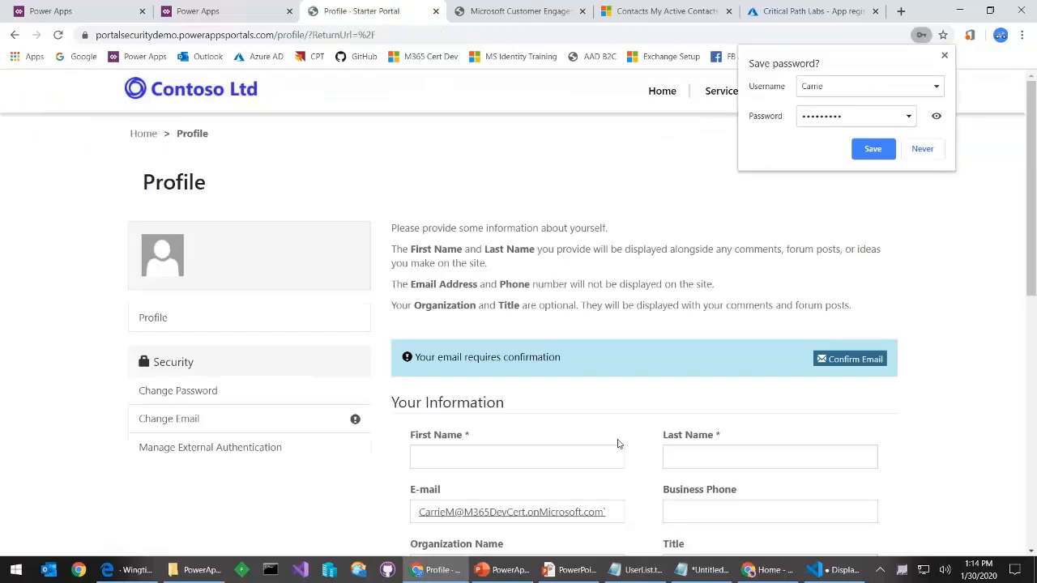
pyautogui.scroll(-1, 588, 416)
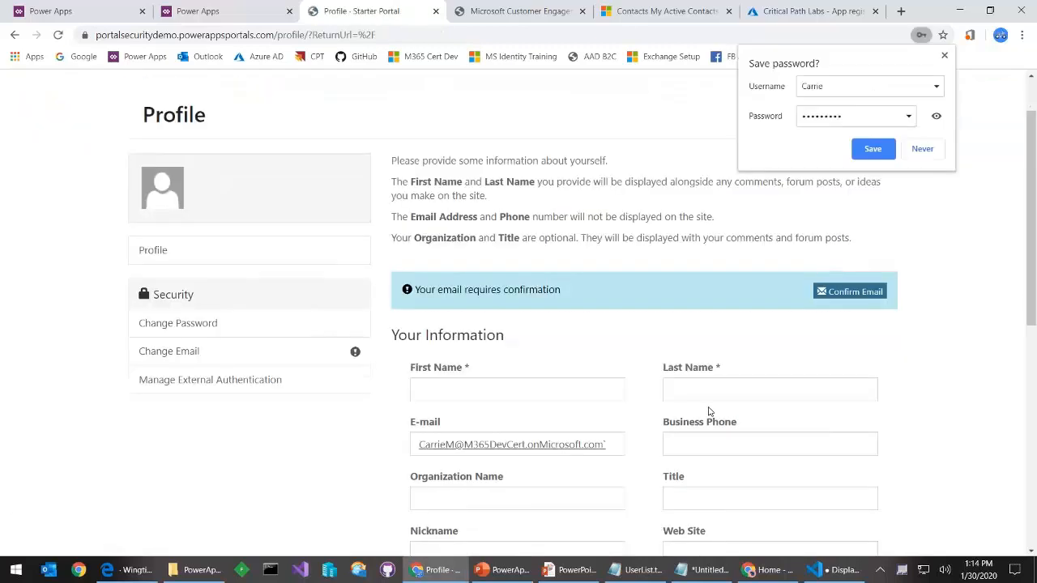
# Show the All Contacts view under Security in Portal Management to find the newly registered local user
pyautogui.click(198, 11)
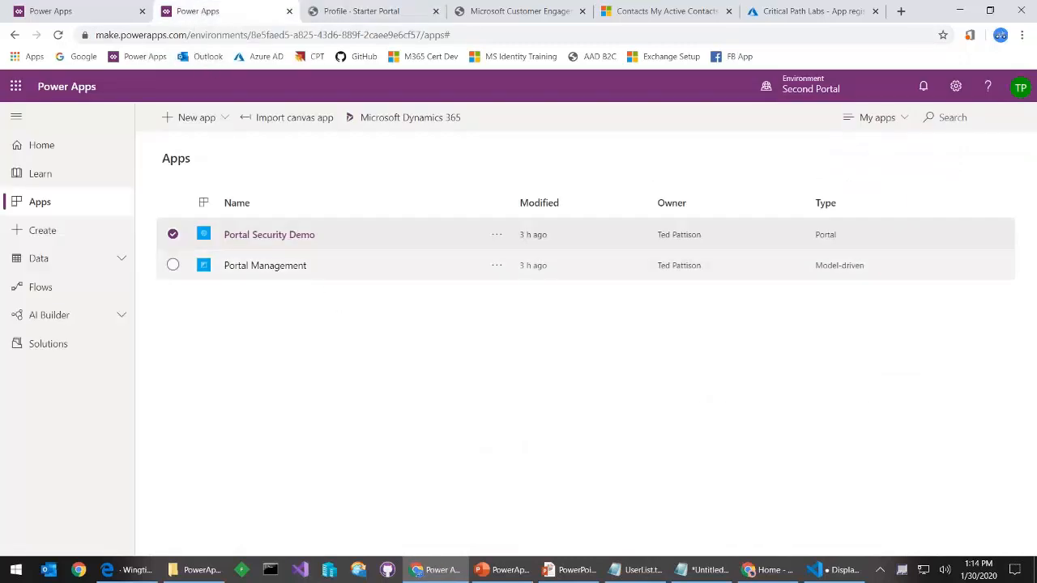
pyautogui.click(290, 266)
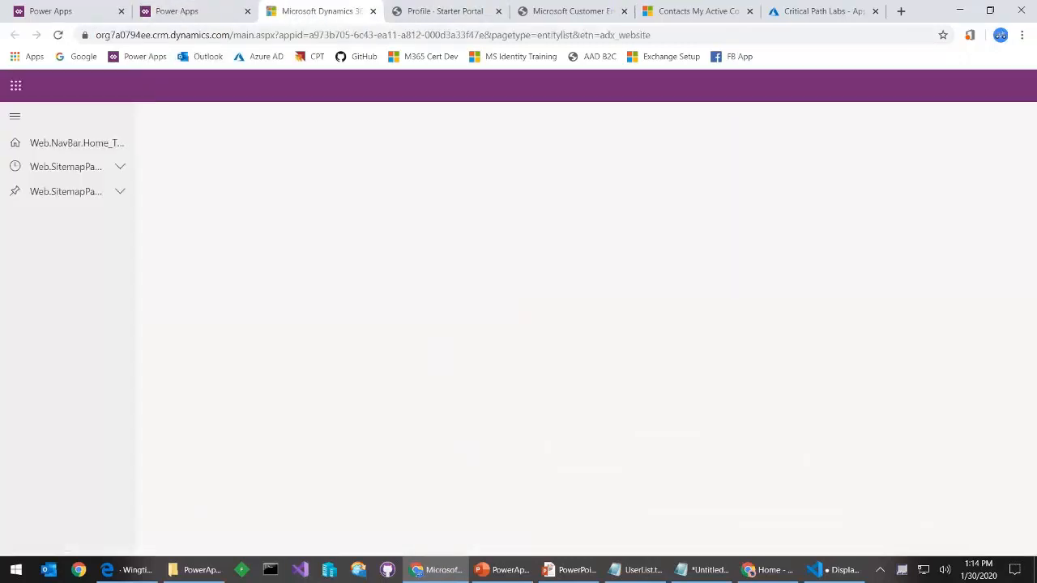
pyautogui.scroll(-4, 82, 338)
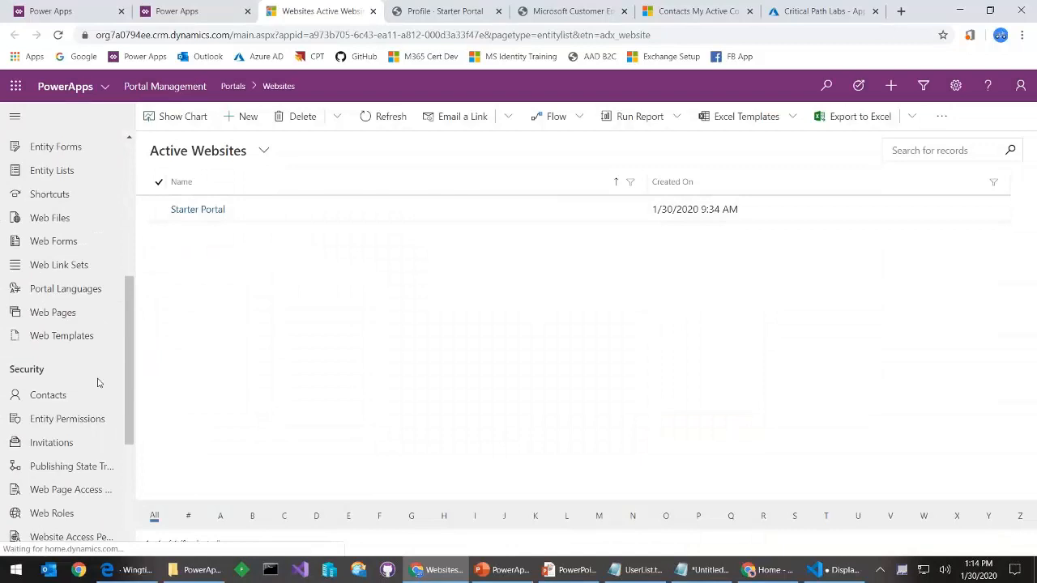
pyautogui.click(20, 393)
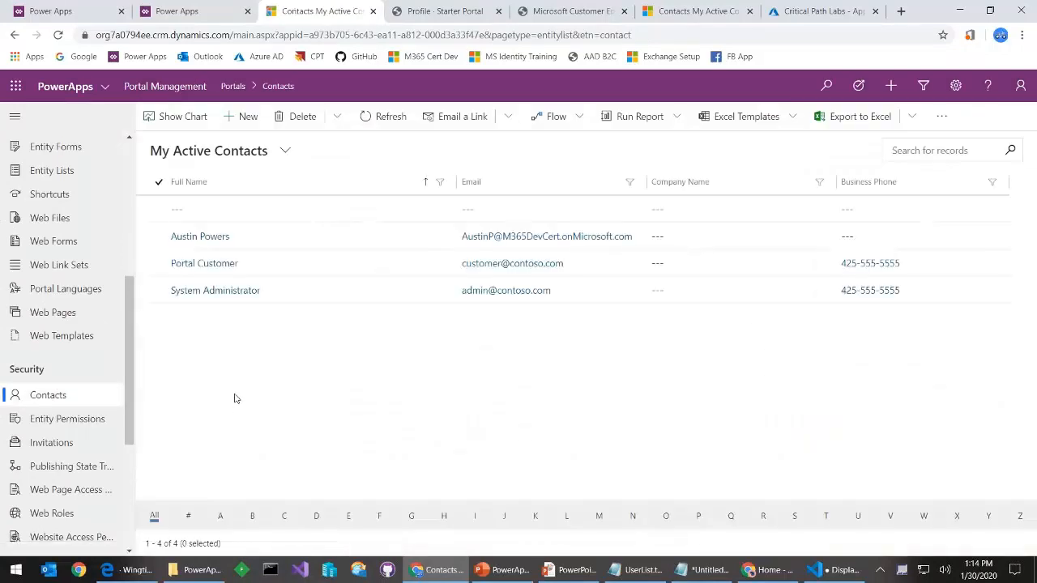
pyautogui.click(238, 161)
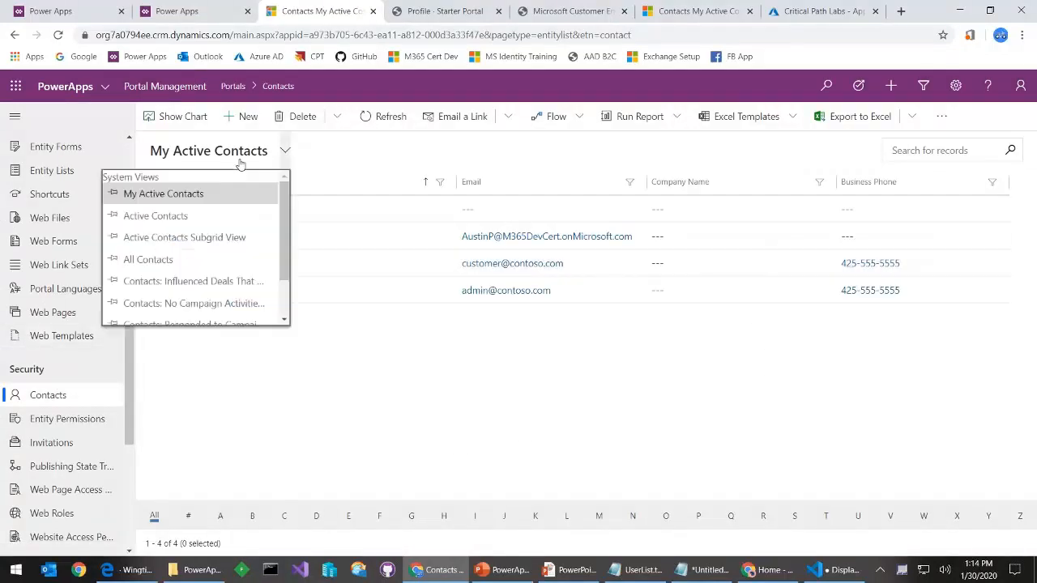
pyautogui.click(167, 260)
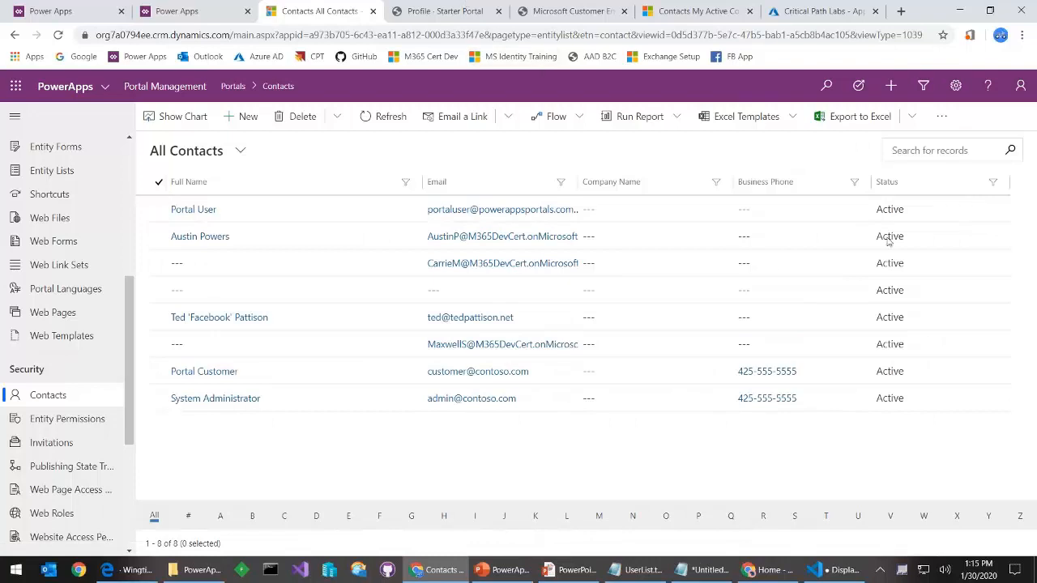
pyautogui.click(209, 11)
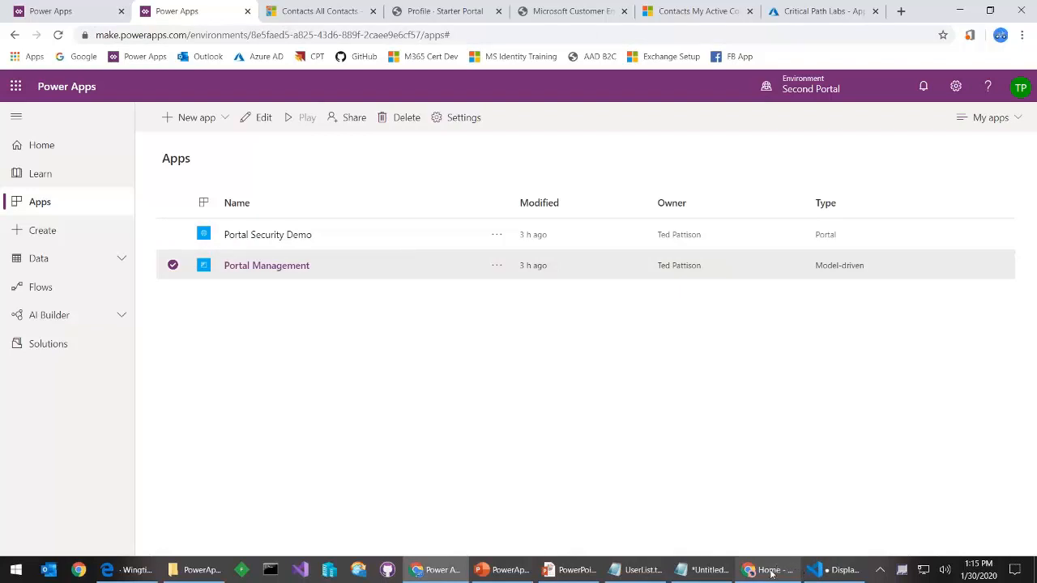
# Enter the new user's first and last name on the portal profile and save it
pyautogui.click(446, 10)
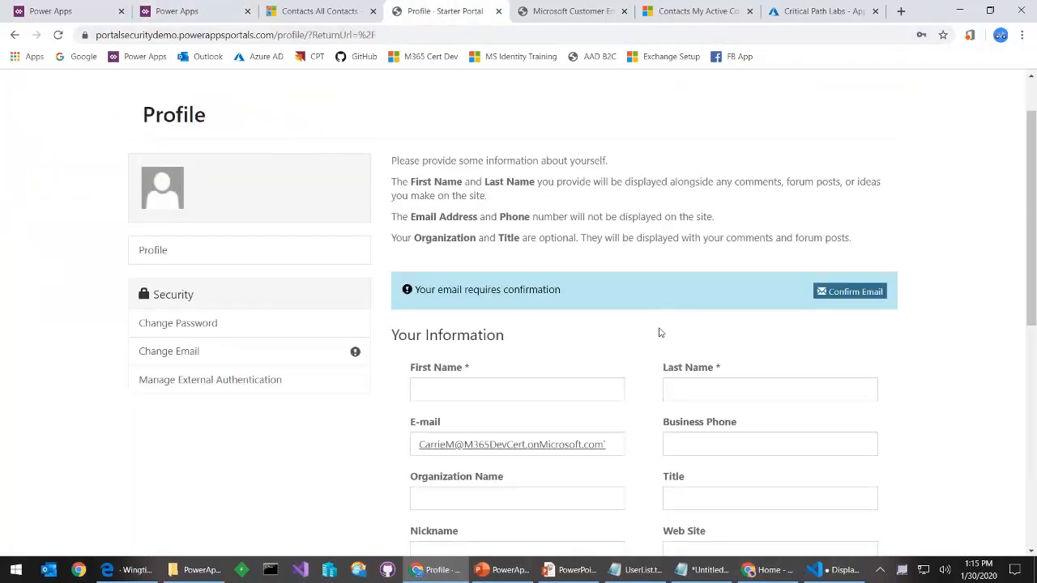
pyautogui.click(495, 384)
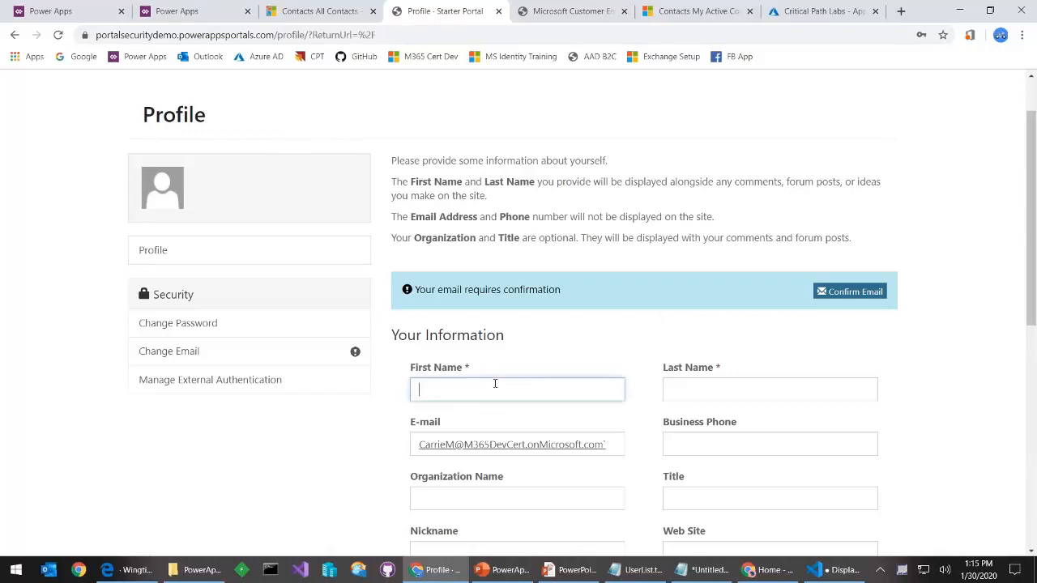
pyautogui.write('Carri')
pyautogui.write('Matheison')
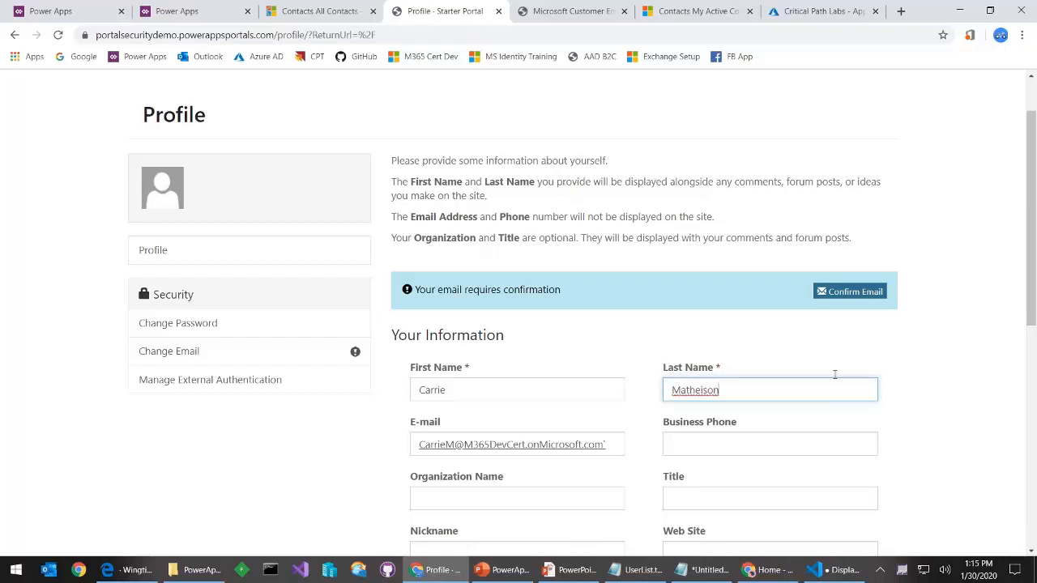
pyautogui.scroll(1, 486, 259)
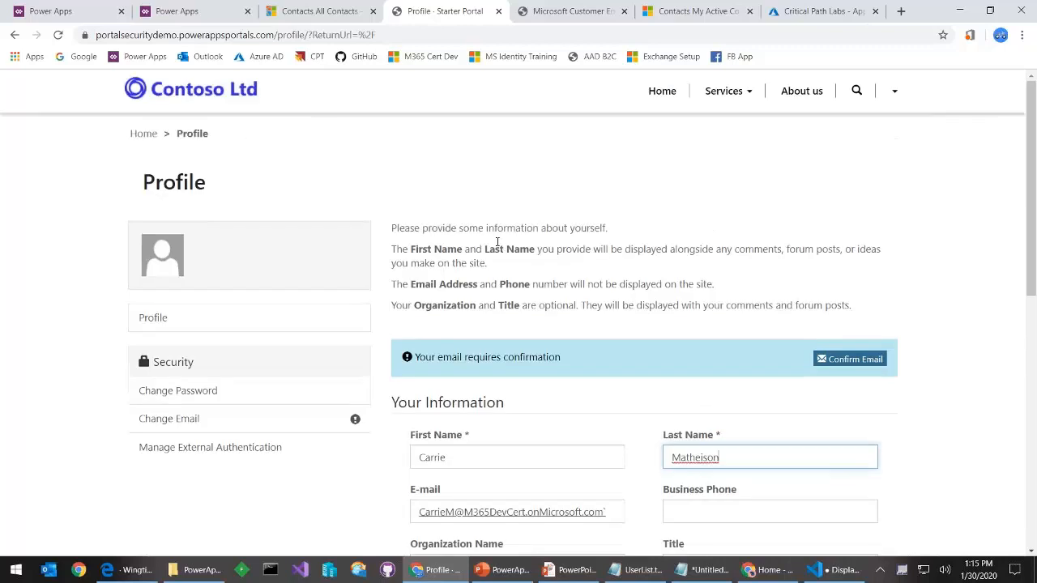
pyautogui.scroll(-7, 786, 502)
pyautogui.click(416, 516)
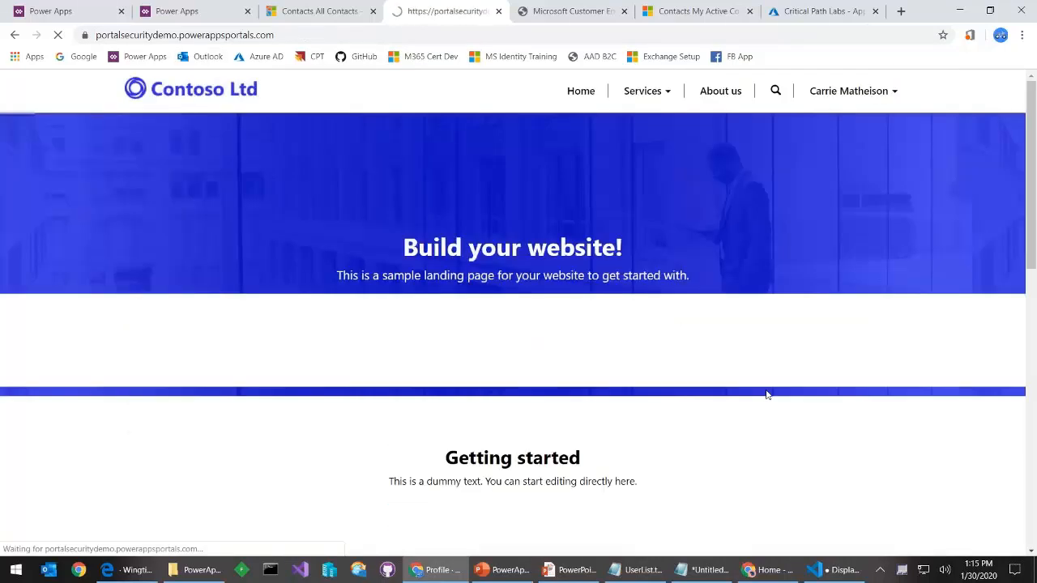
# Request email confirmation from the Profile page, then close the Starter Portal tab
pyautogui.click(869, 94)
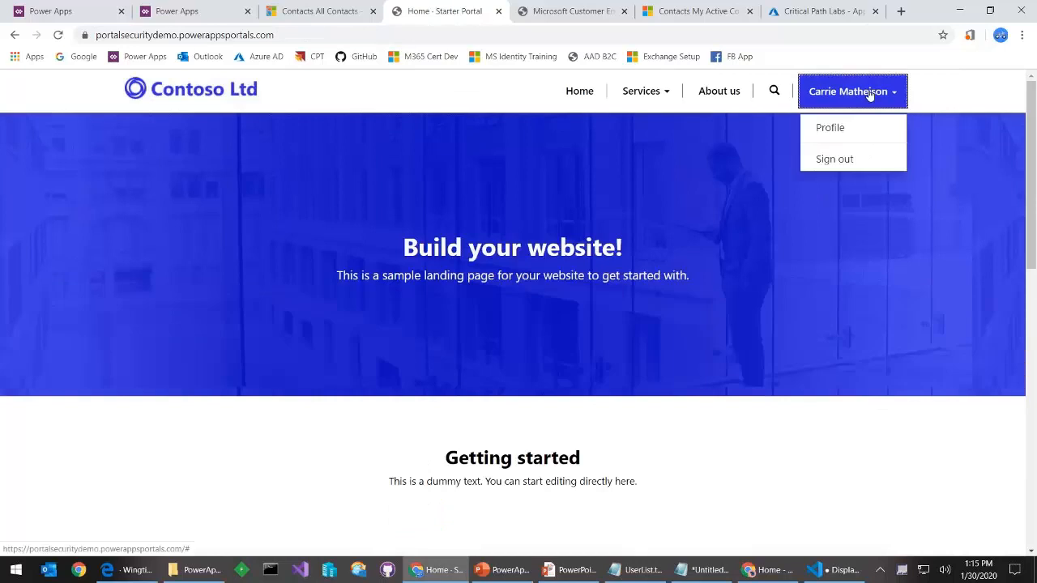
pyautogui.click(831, 129)
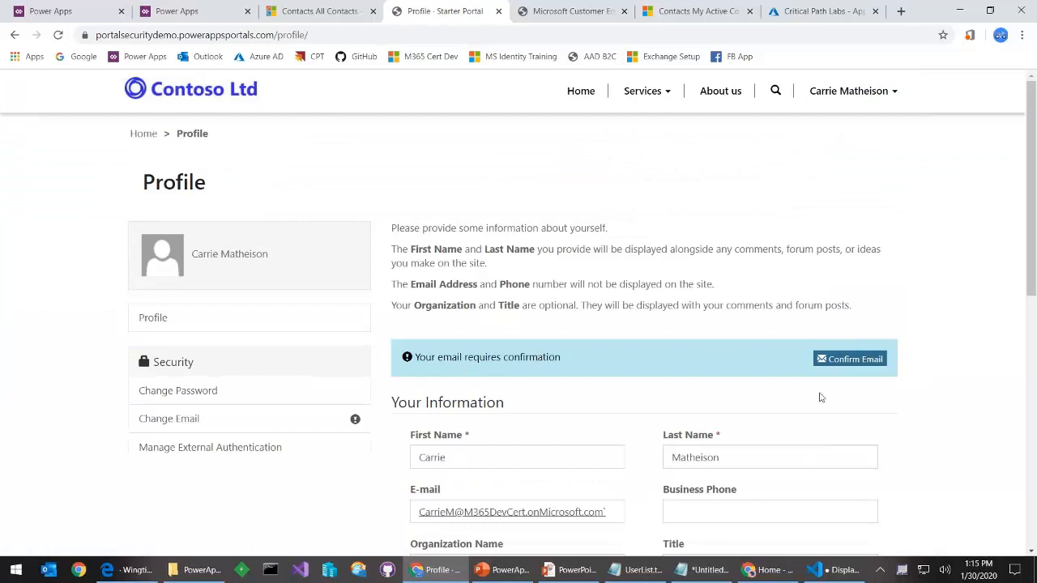
pyautogui.click(851, 363)
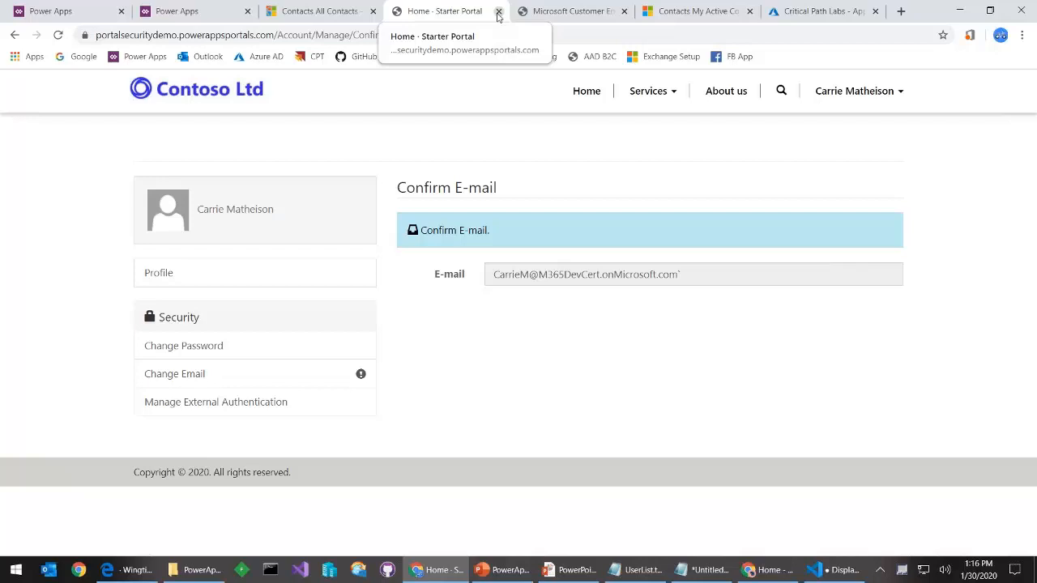
pyautogui.click(499, 11)
pyautogui.click(344, 11)
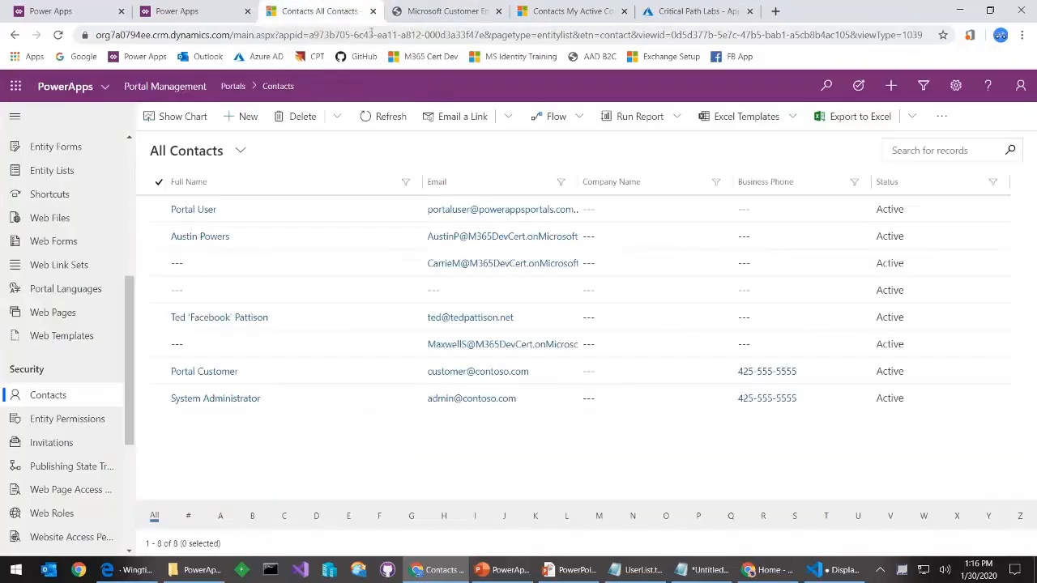
# Close the extra All Contacts tab and the separate admin center window
pyautogui.click(372, 12)
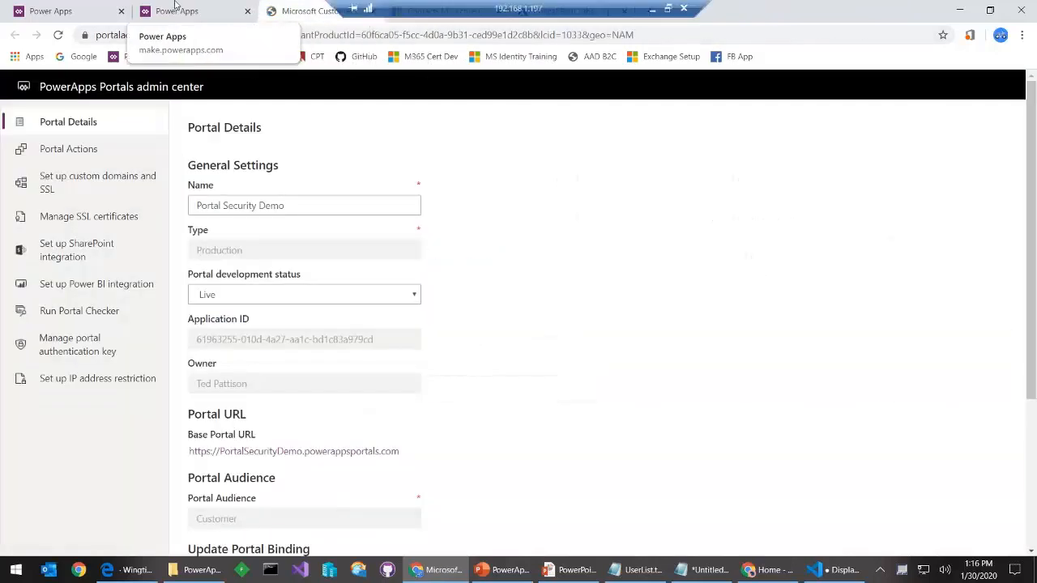
pyautogui.moveTo(306, 11); pyautogui.dragTo(331, 98)
pyautogui.click(156, 11)
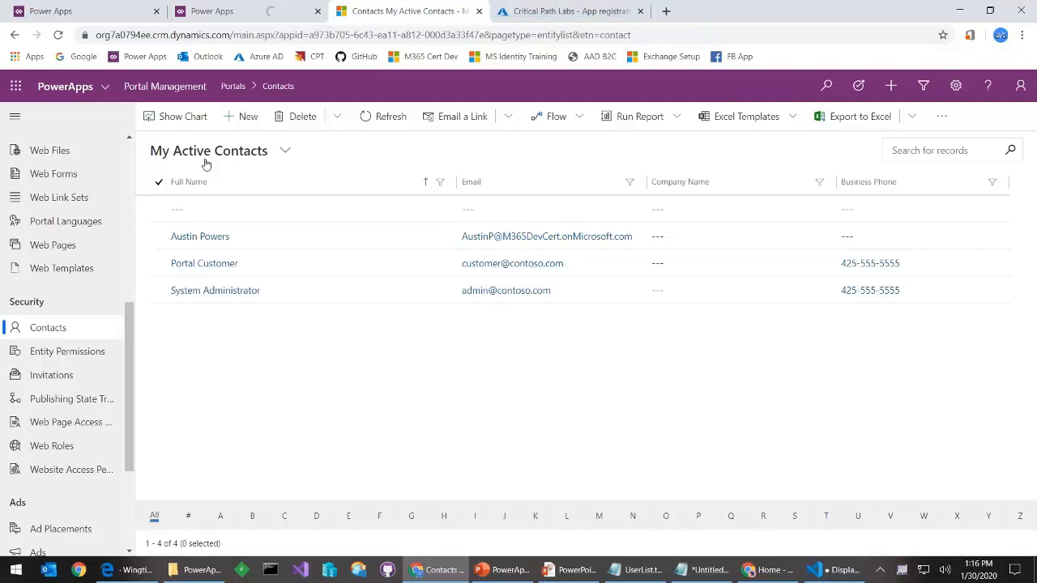
# Switch the contacts list to the Active Contacts view showing all eight records
pyautogui.click(243, 153)
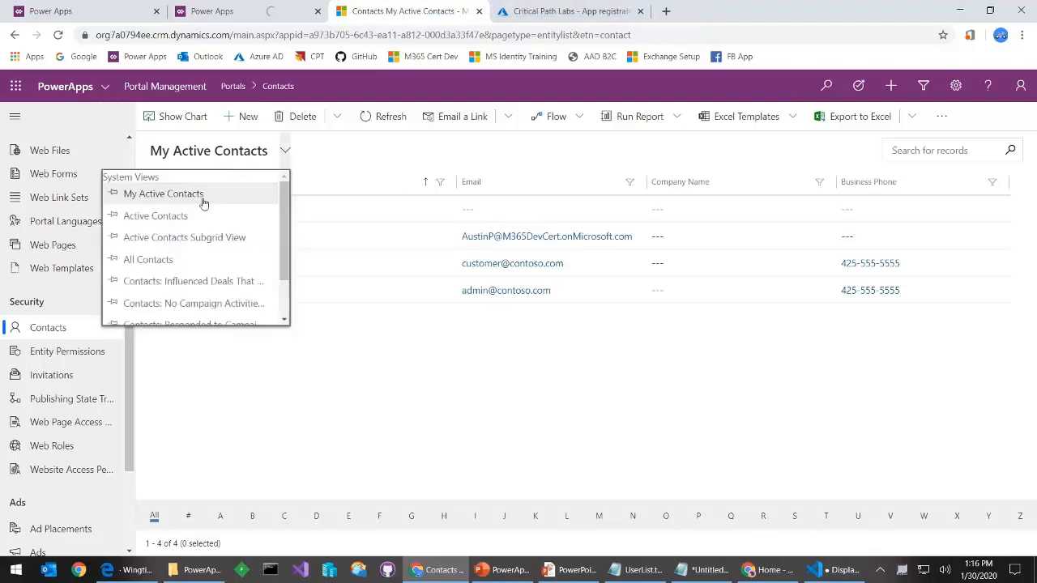
pyautogui.click(188, 215)
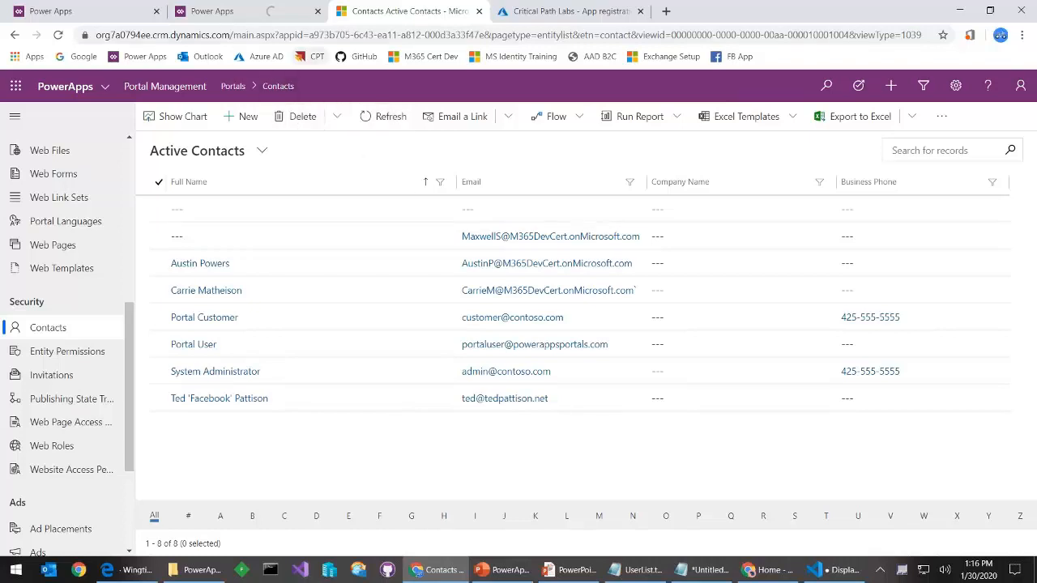
pyautogui.click(211, 16)
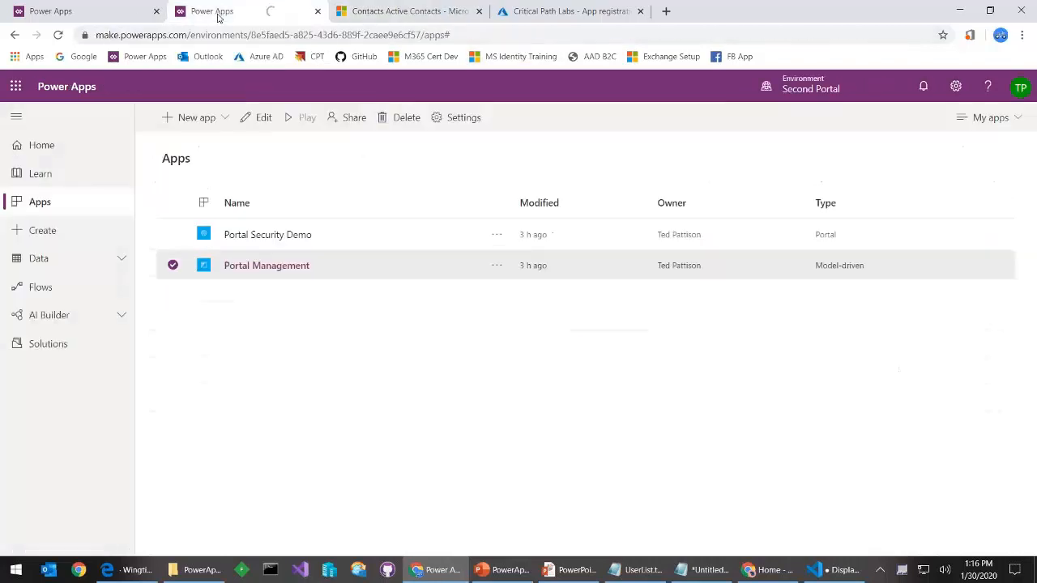
# Launch the Portal Security Demo site and sign out the local user
pyautogui.click(288, 235)
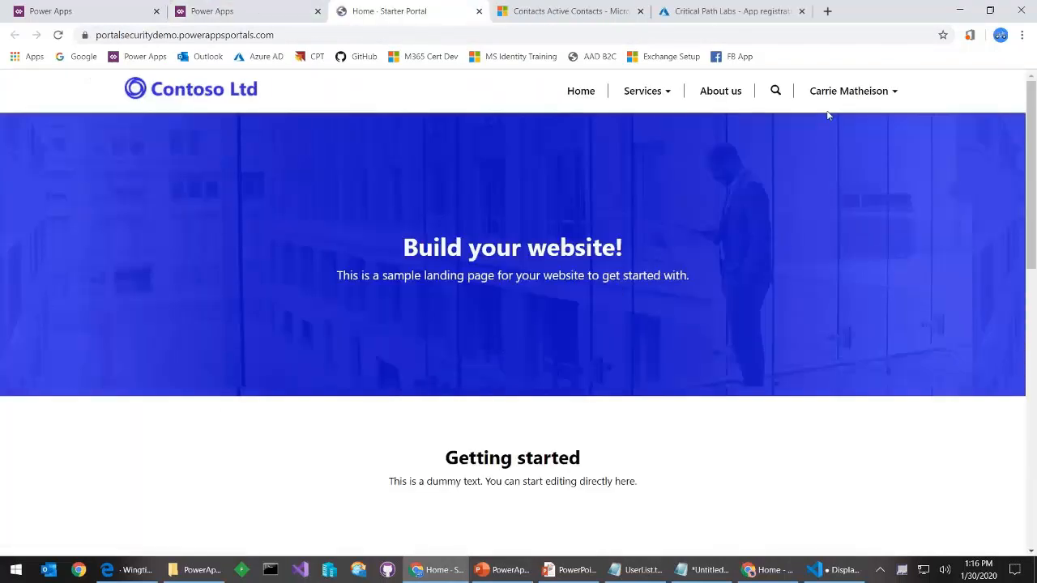
pyautogui.click(838, 95)
pyautogui.click(840, 159)
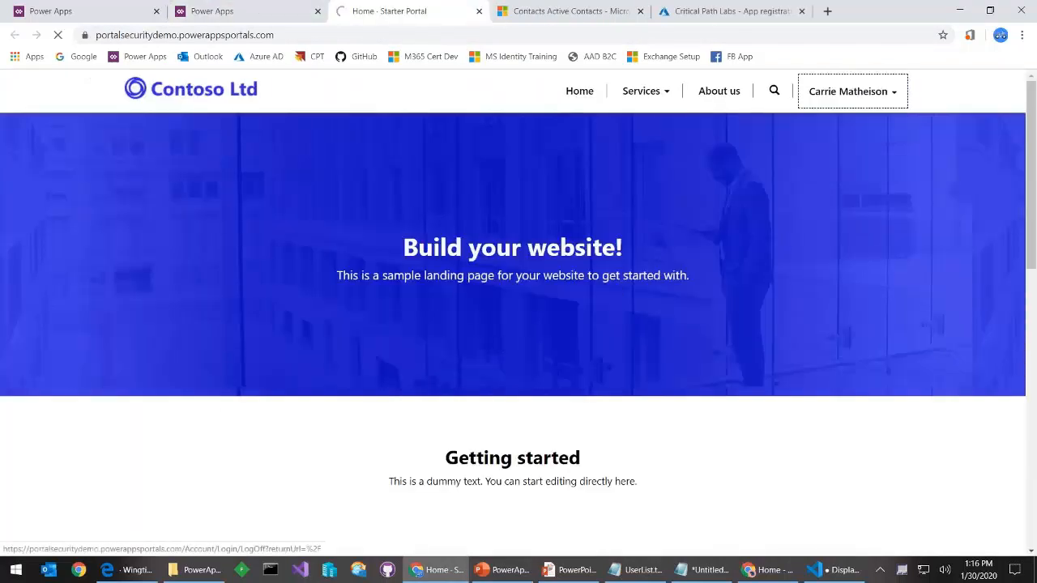
# Sign back in through Azure AD and accept the requested permissions
pyautogui.click(871, 95)
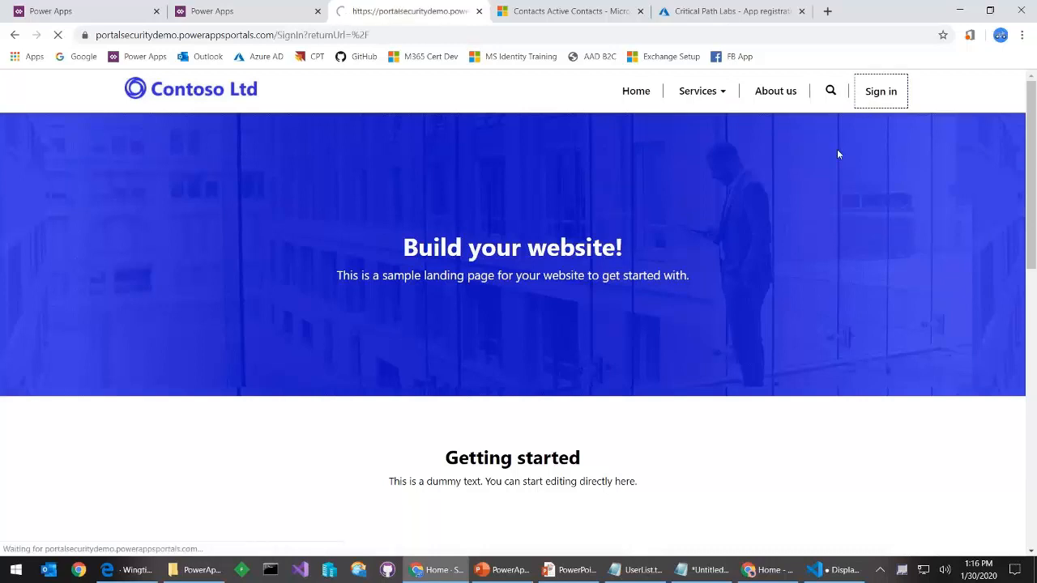
pyautogui.click(621, 230)
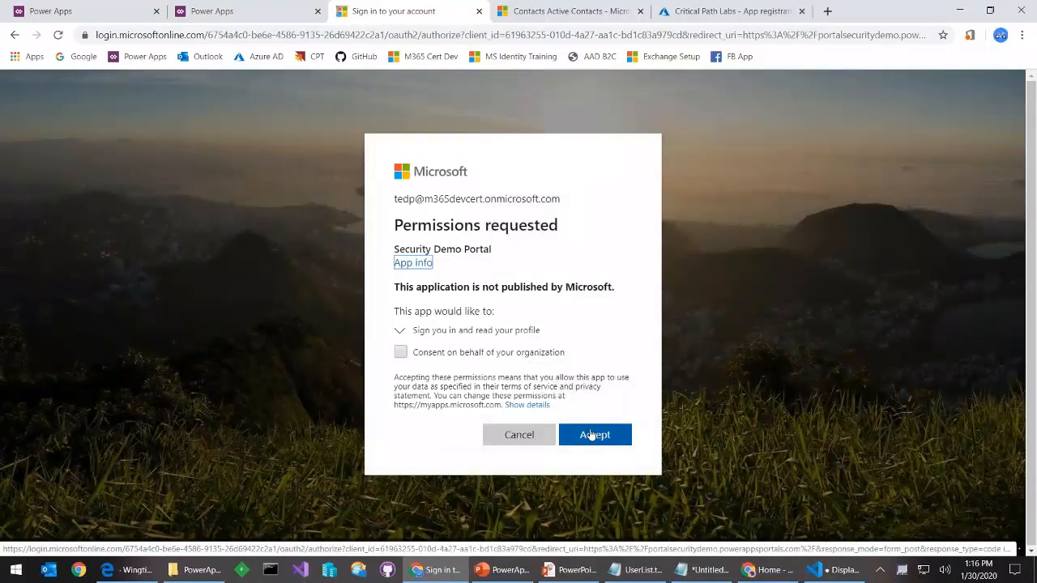
pyautogui.click(594, 435)
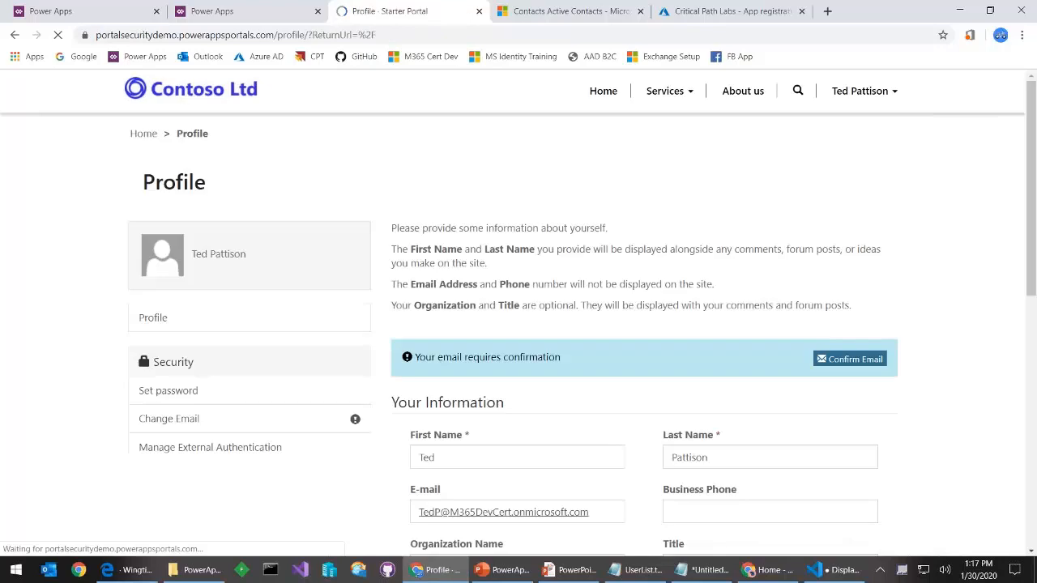
pyautogui.scroll(-2, 664, 425)
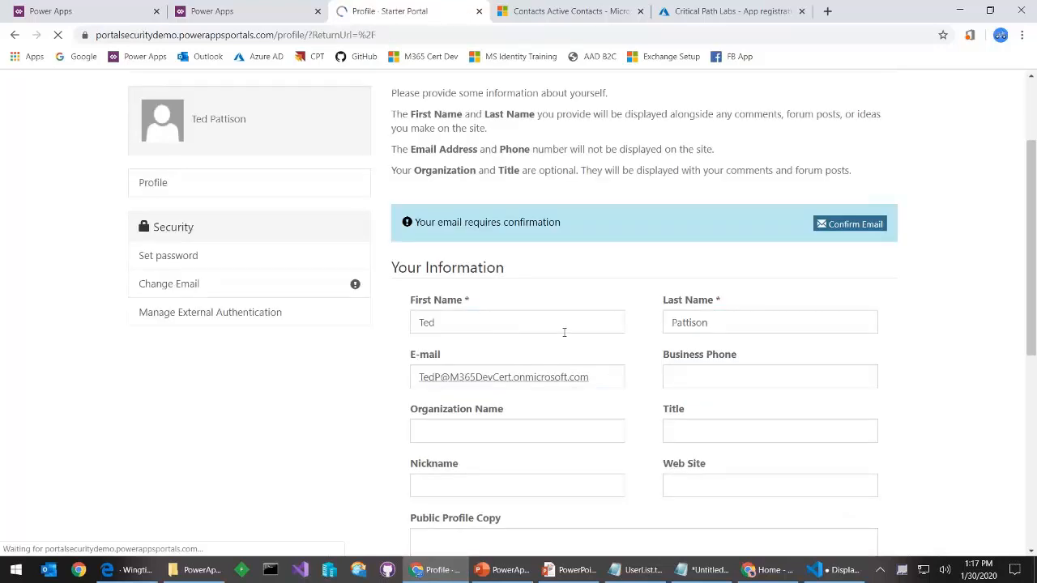
pyautogui.scroll(2, 558, 340)
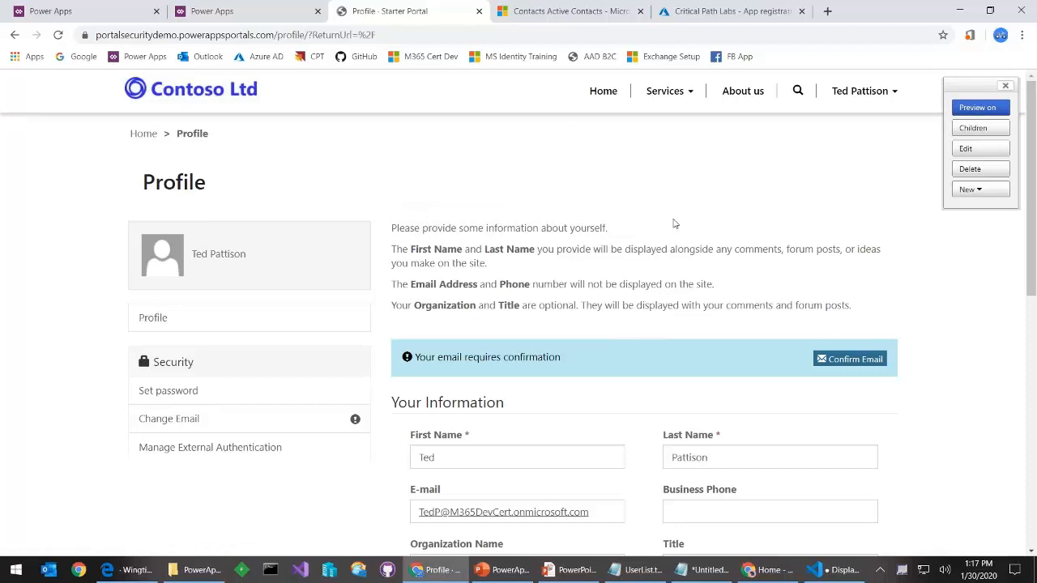
pyautogui.scroll(-1, 593, 363)
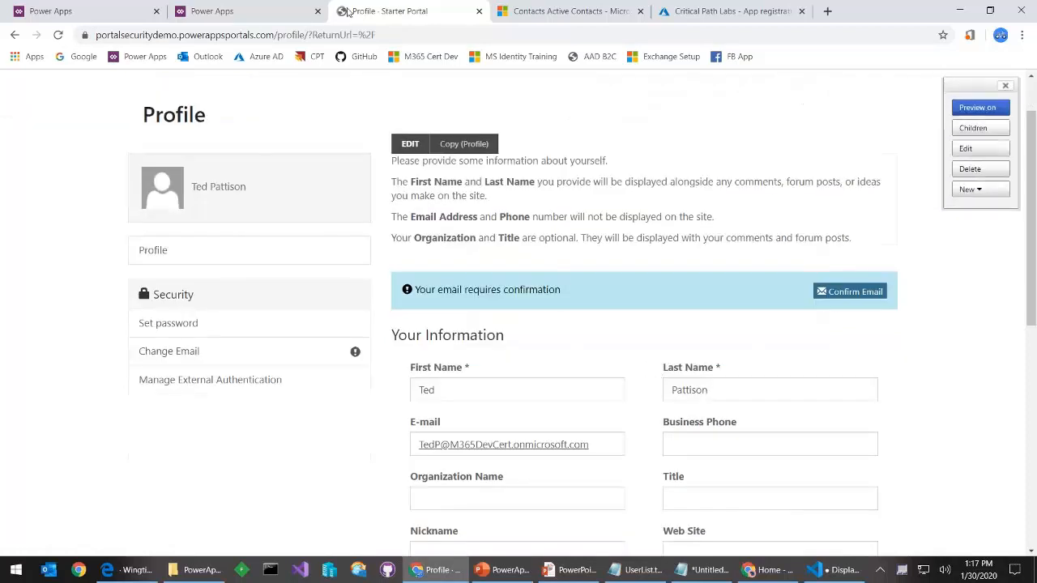
pyautogui.click(258, 23)
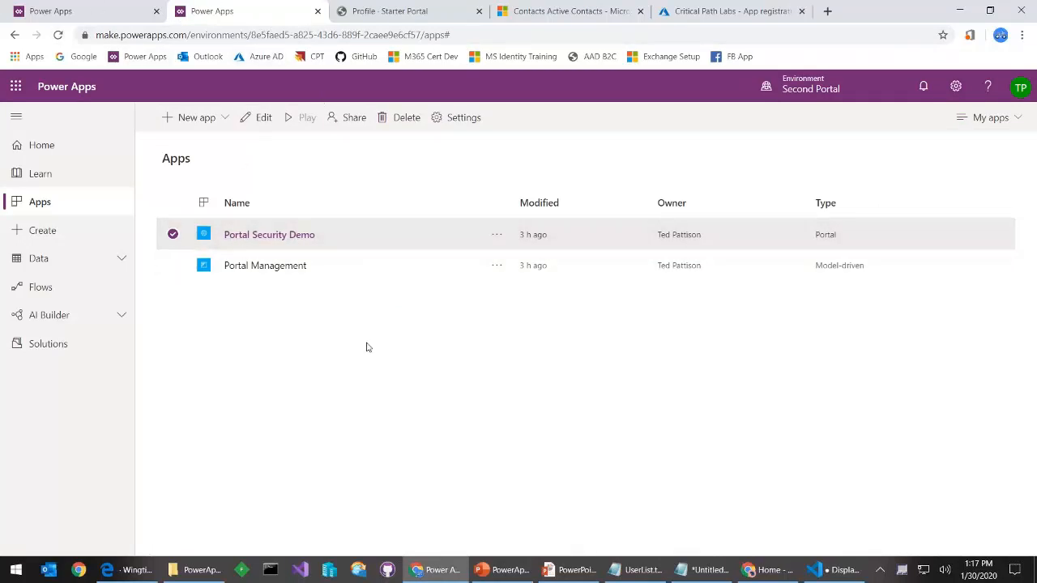
# Open Portal Management's Contacts in the All Contacts view, now listing 8 records including the Azure AD user
pyautogui.click(268, 264)
pyautogui.click(291, 267)
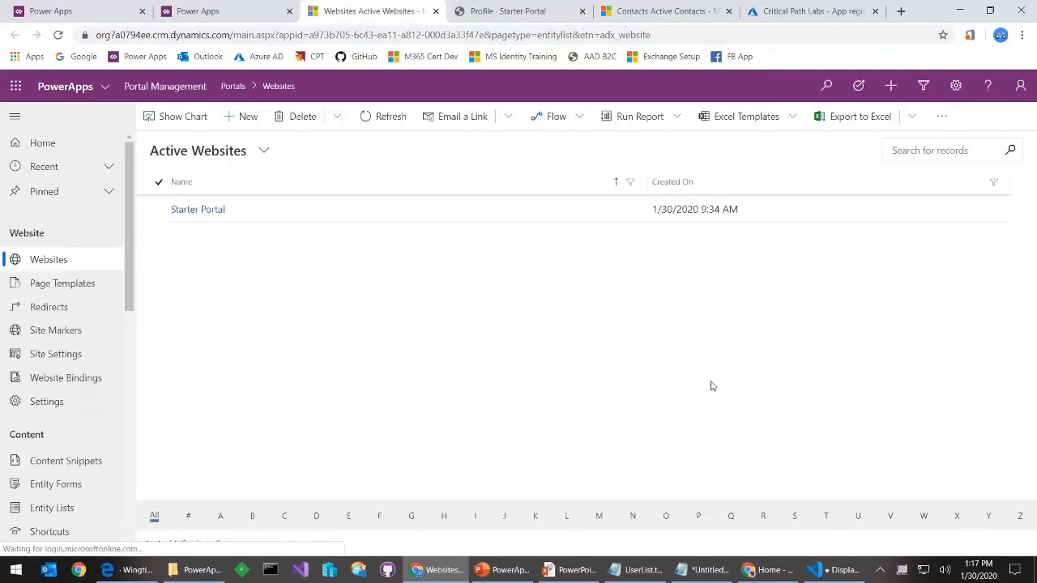
pyautogui.scroll(-2, 115, 379)
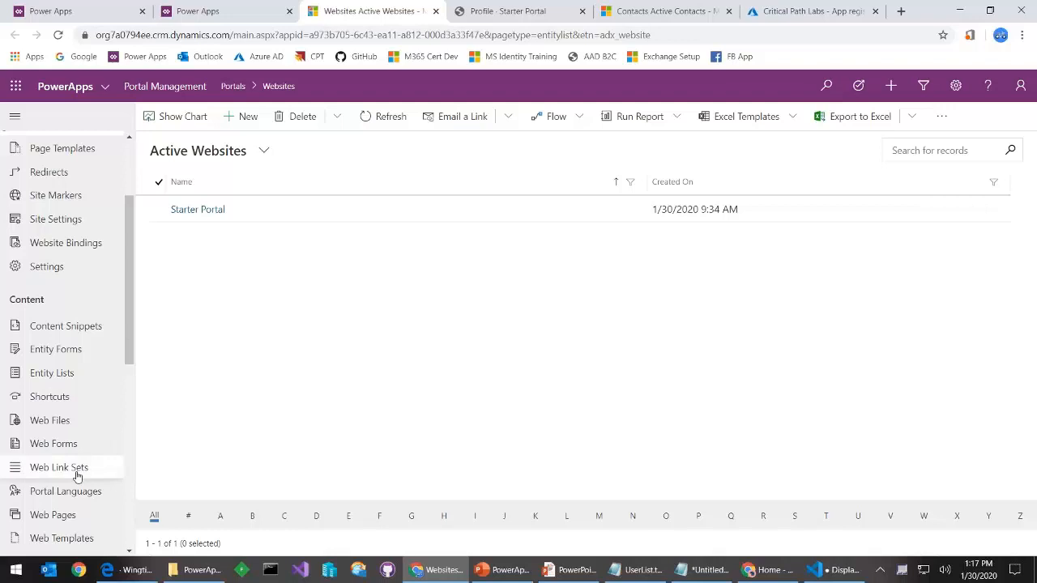
pyautogui.scroll(-5, 72, 478)
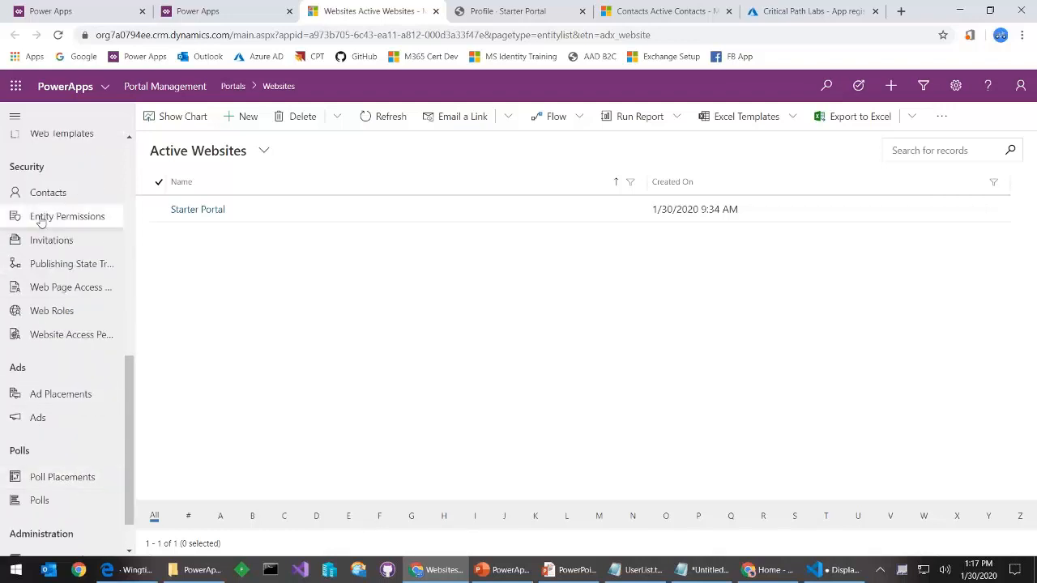
pyautogui.click(45, 194)
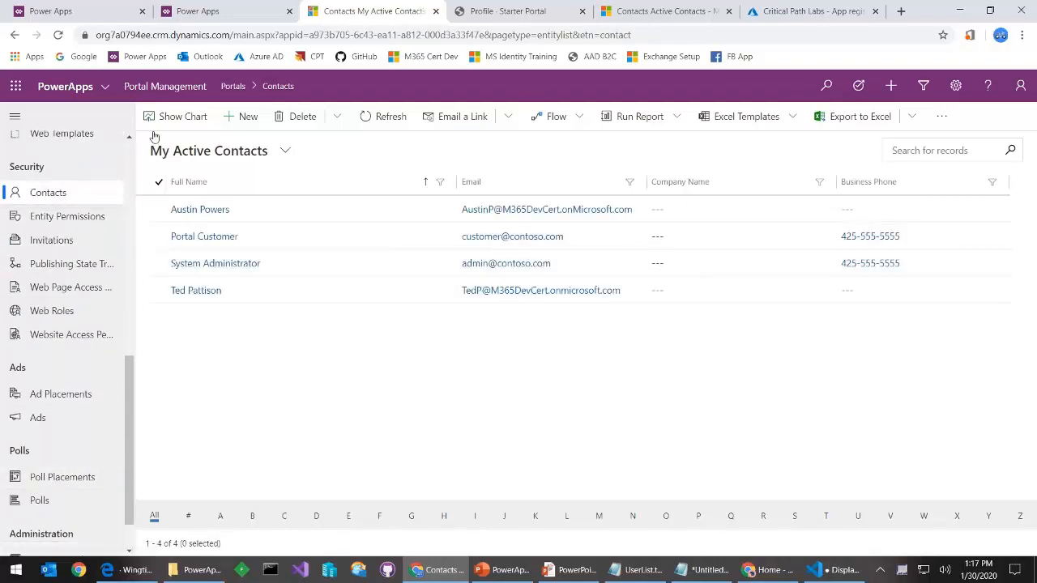
pyautogui.click(203, 159)
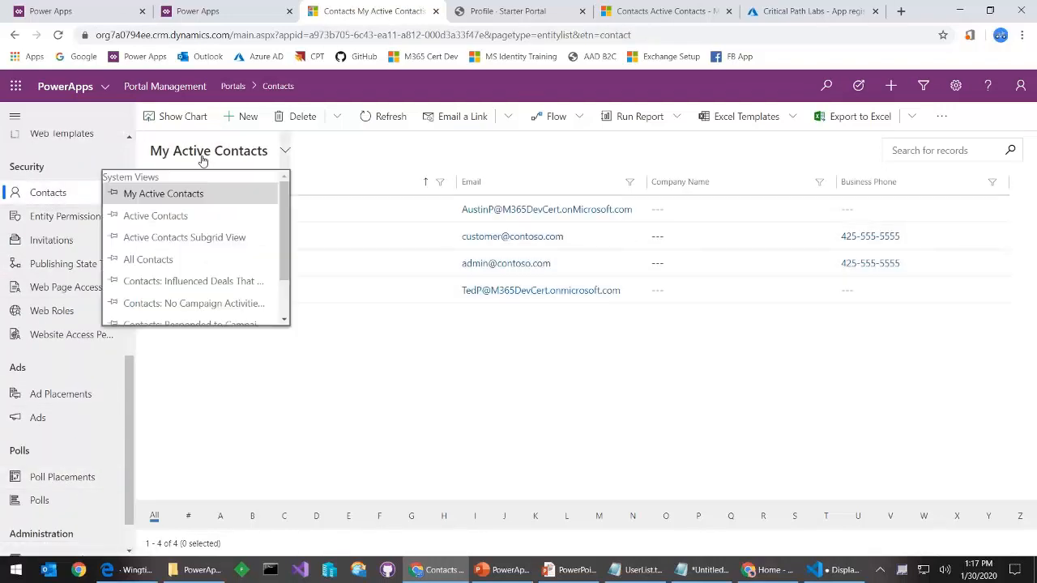
pyautogui.click(189, 263)
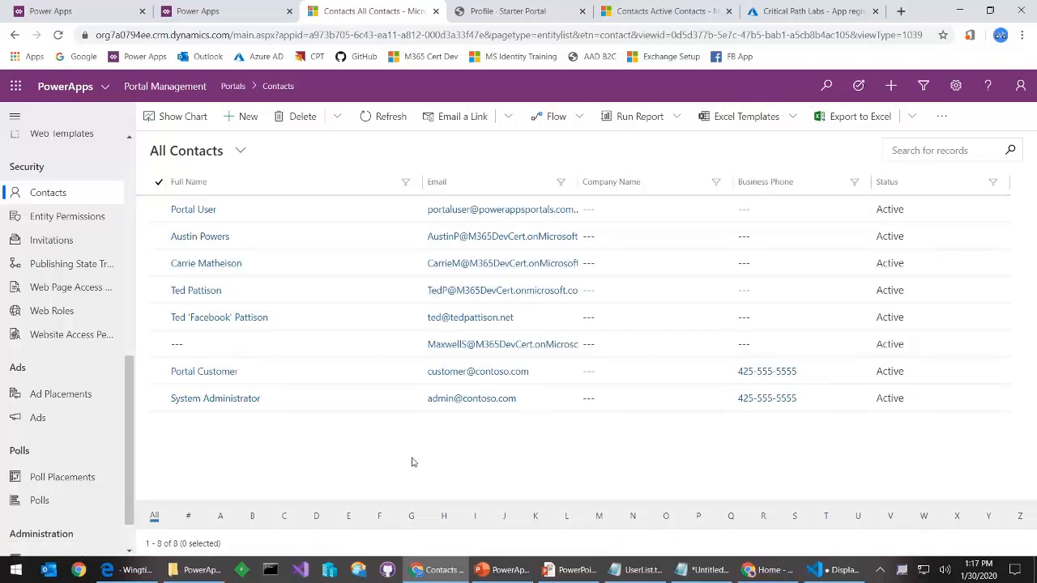
pyautogui.click(594, 571)
# Advance the slide show two slides to Configuring Portal Registration Features
pyautogui.press('Right')
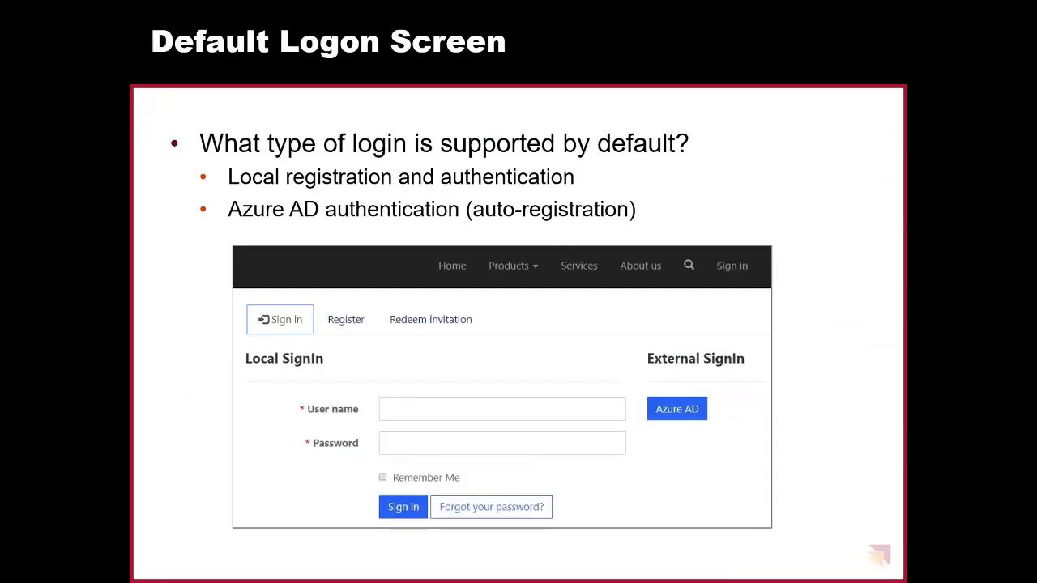
pyautogui.press('Right')
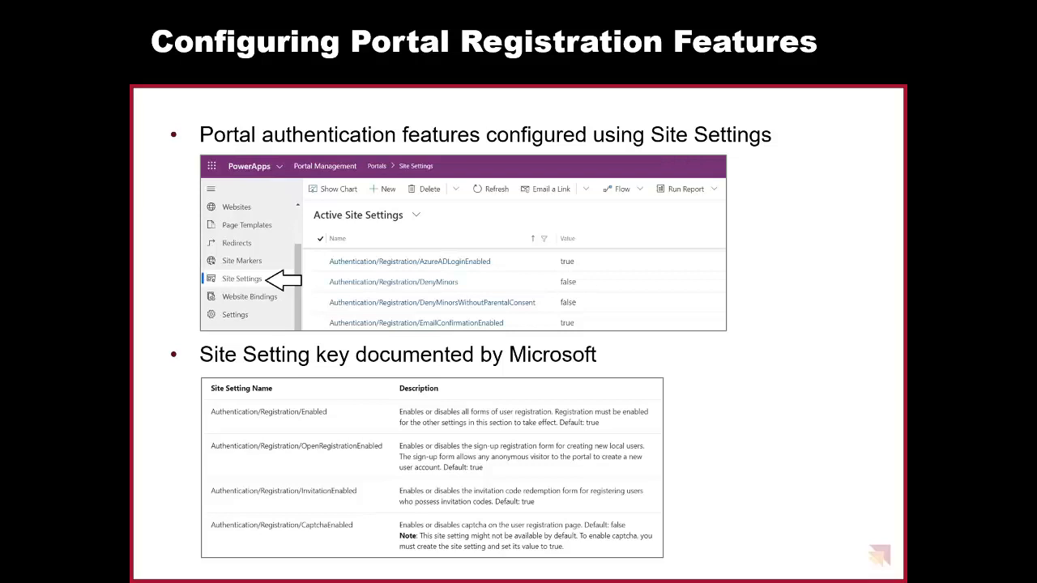
pyautogui.hotkey('alt', 'Tab')
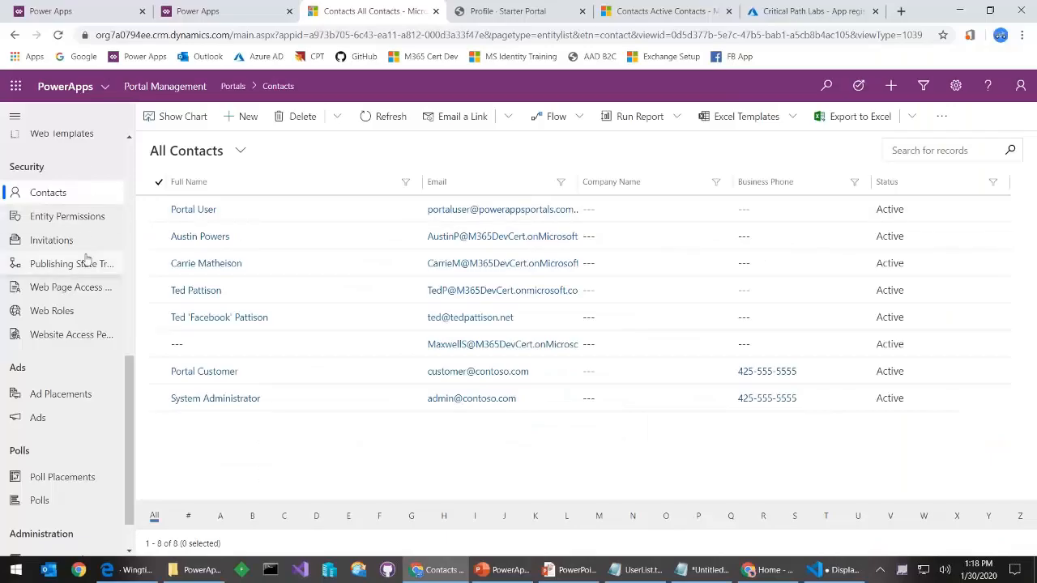
# Open the Active Site Settings list showing the Facebook AppId and AppSecret, then start a new tab
pyautogui.scroll(3, 85, 263)
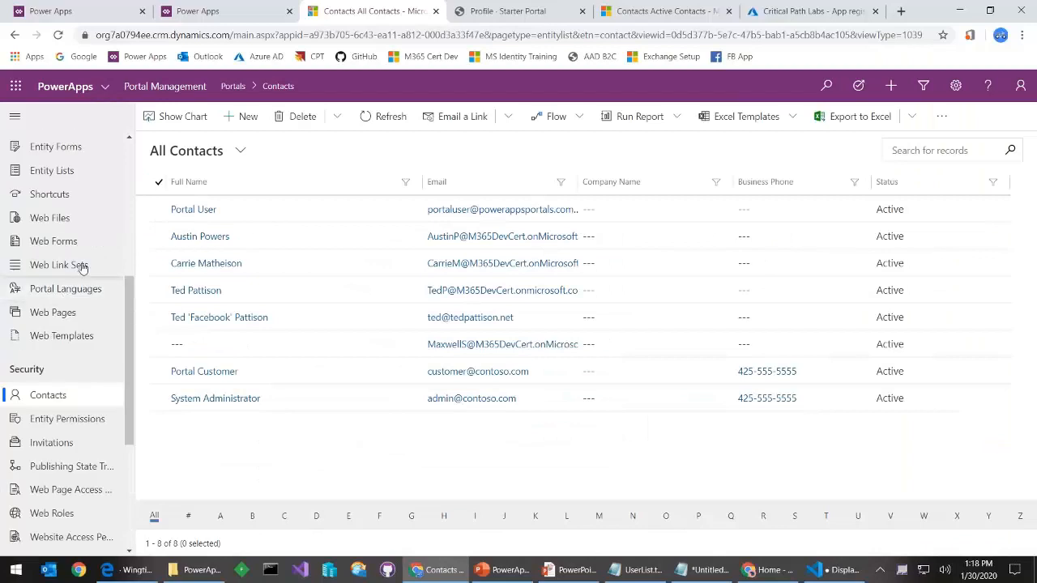
pyautogui.scroll(2, 65, 231)
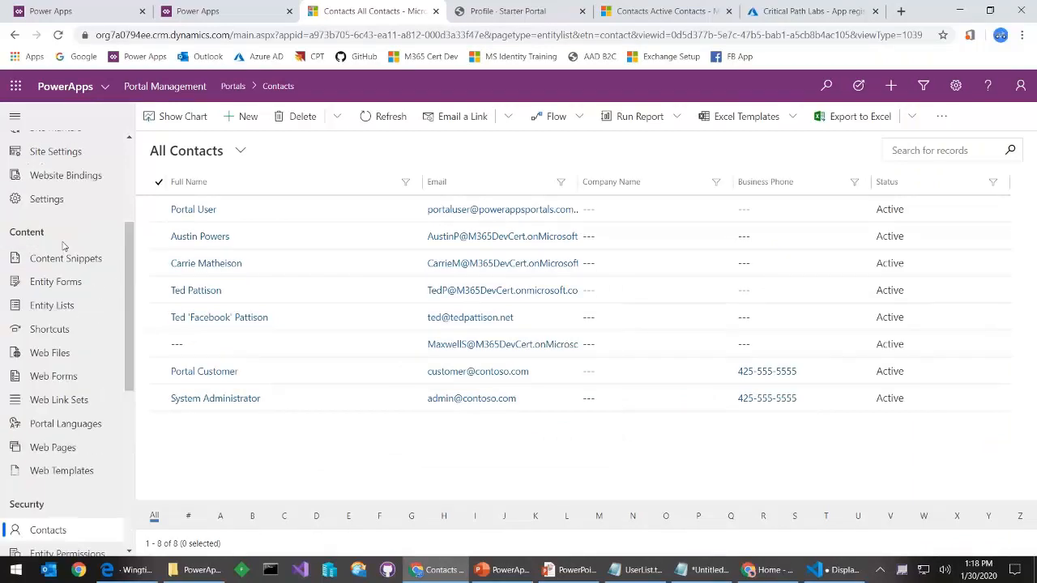
pyautogui.click(49, 154)
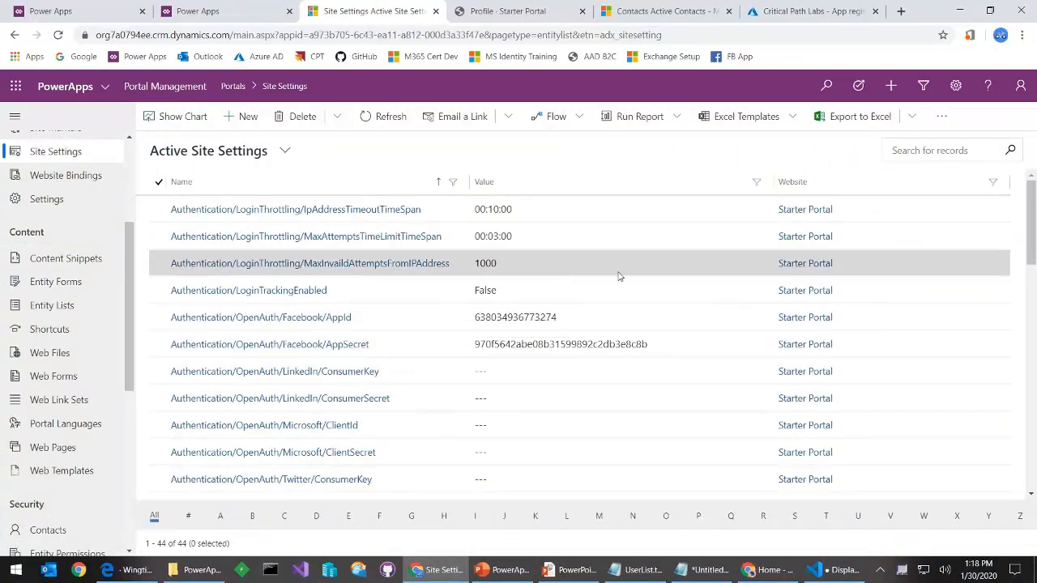
pyautogui.click(901, 10)
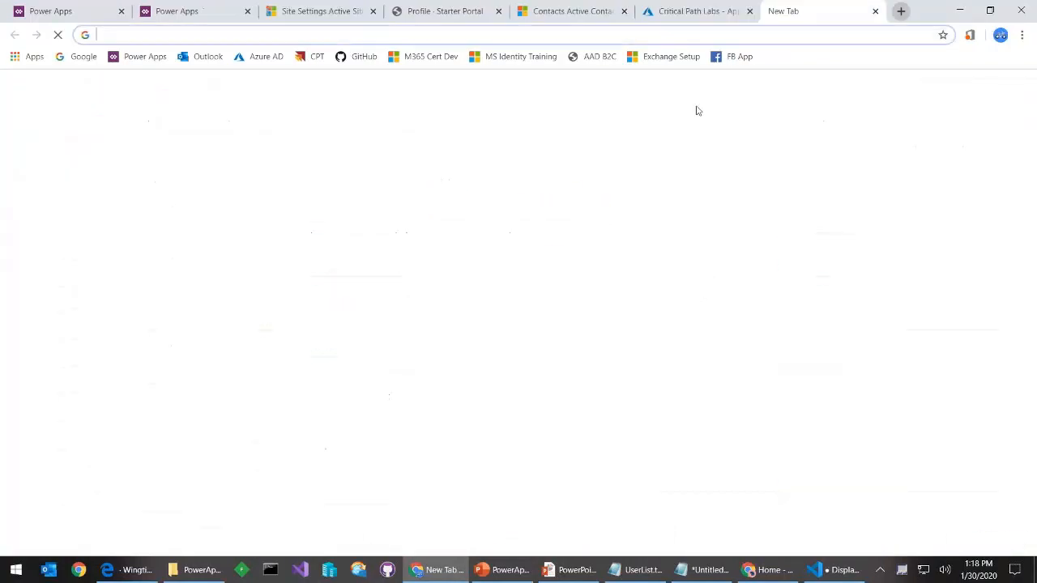
# Go to facebook.com/developers and log in with the saved account e-mail and password
pyautogui.click(210, 35)
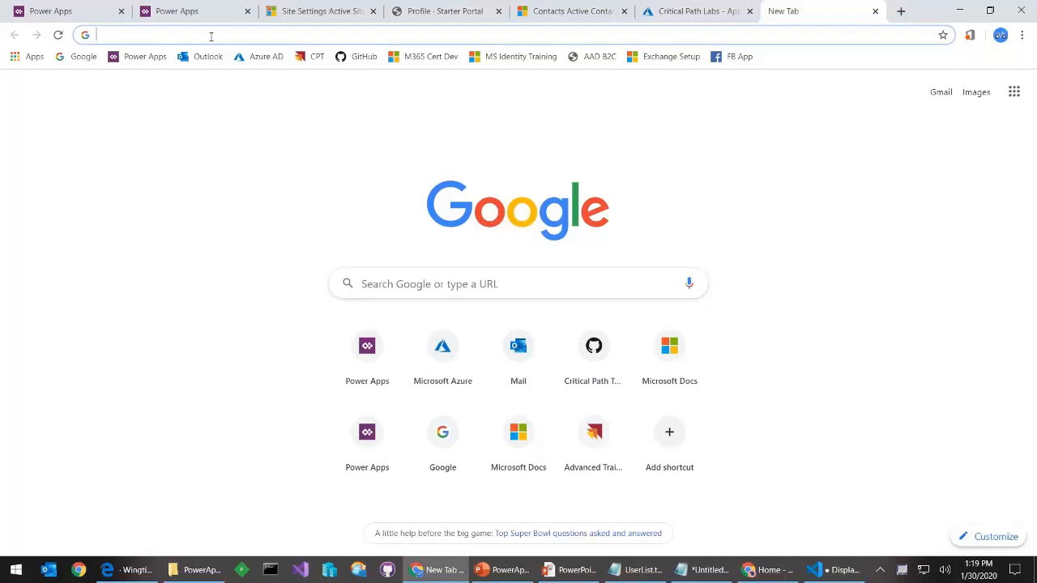
pyautogui.write('face')
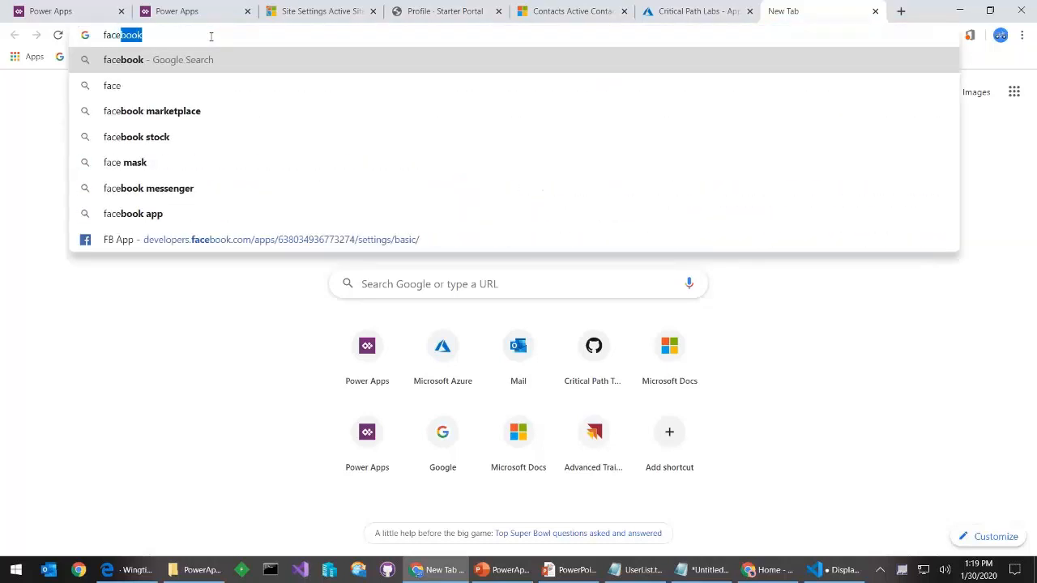
pyautogui.write('book')
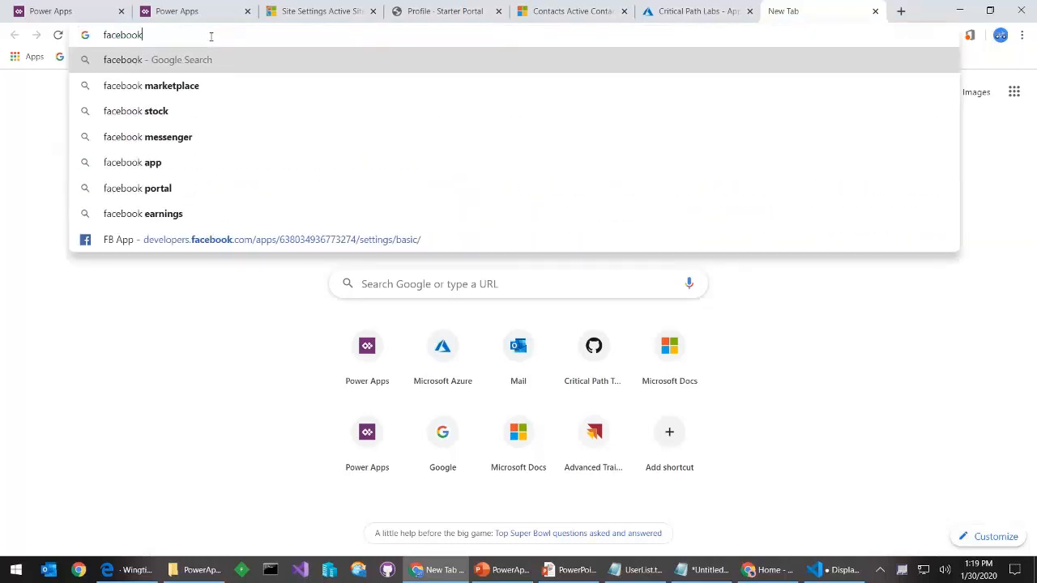
pyautogui.write('.com')
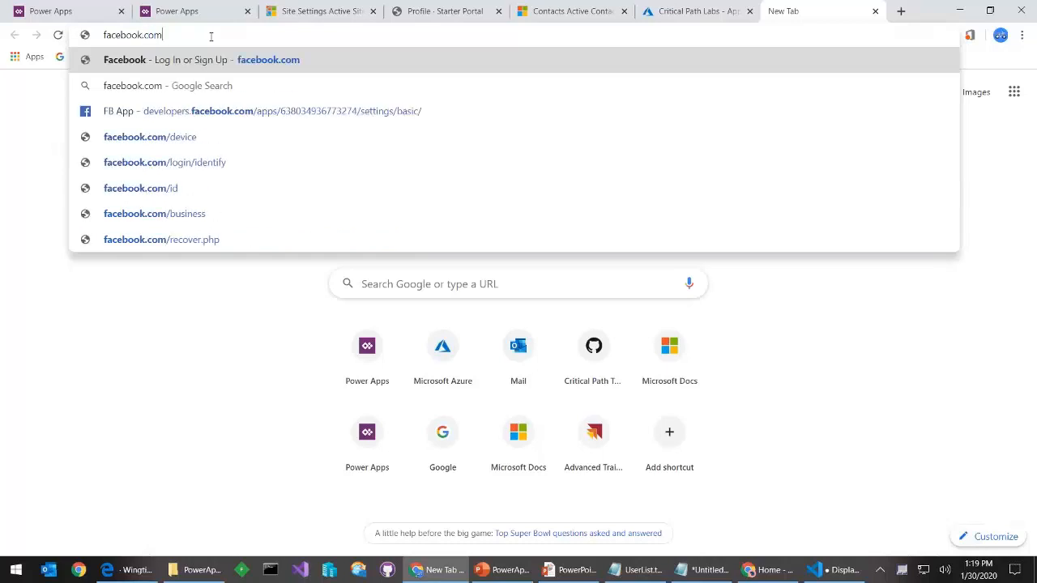
pyautogui.write('/developers')
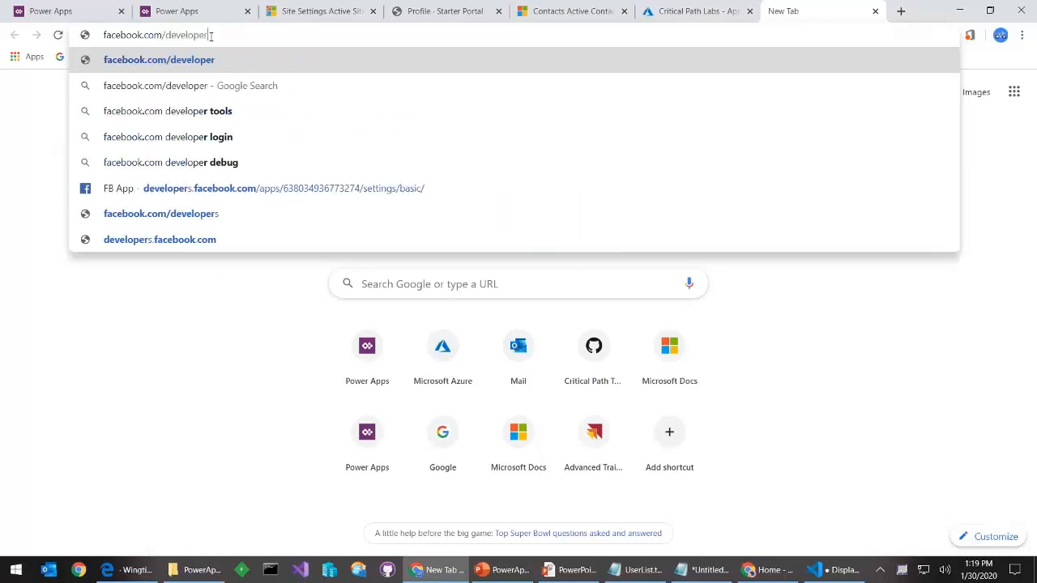
pyautogui.press('Return')
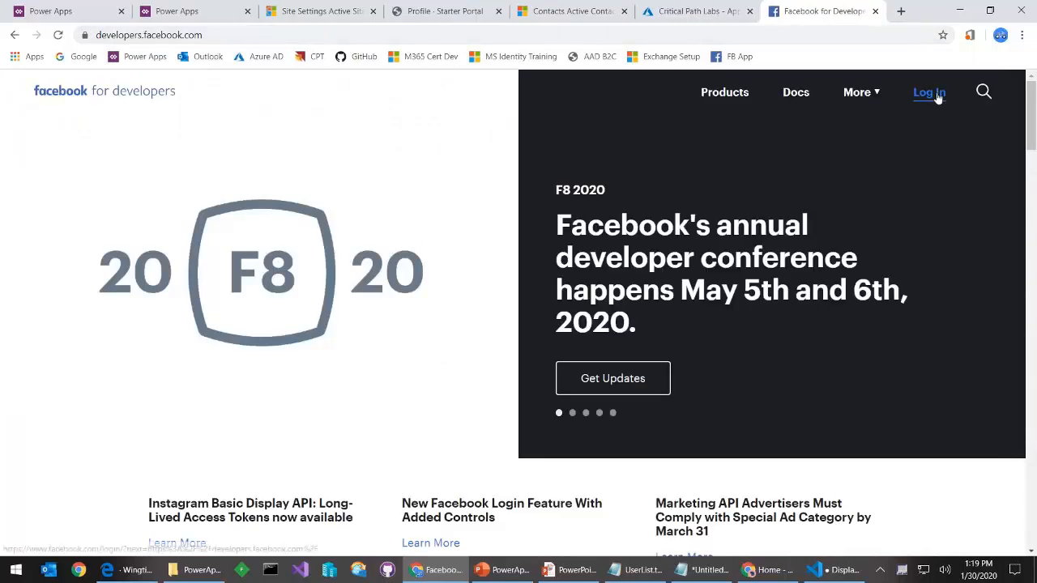
pyautogui.click(932, 94)
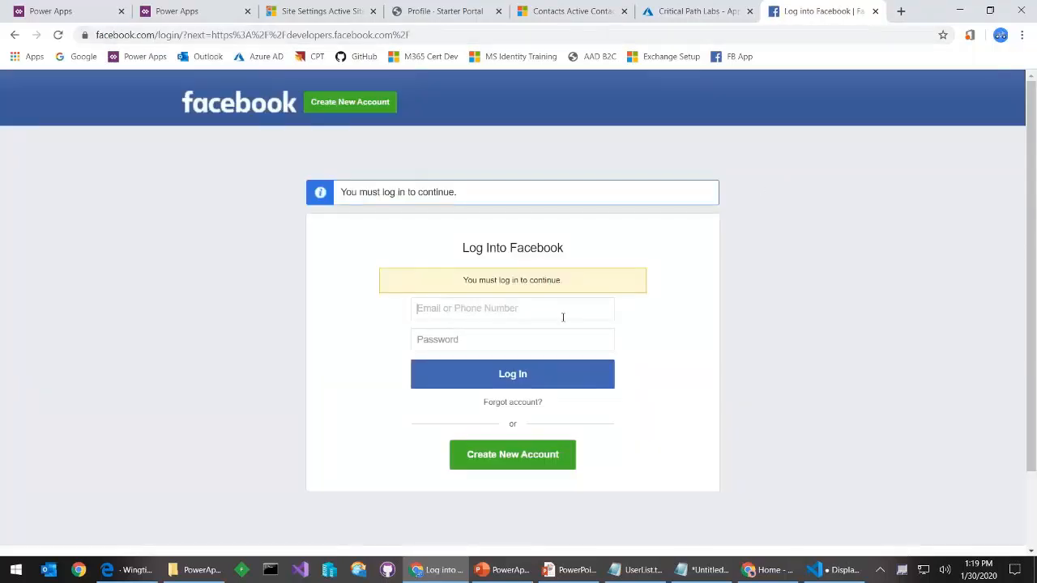
pyautogui.write('ted')
pyautogui.press('Down')
pyautogui.press('Tab')
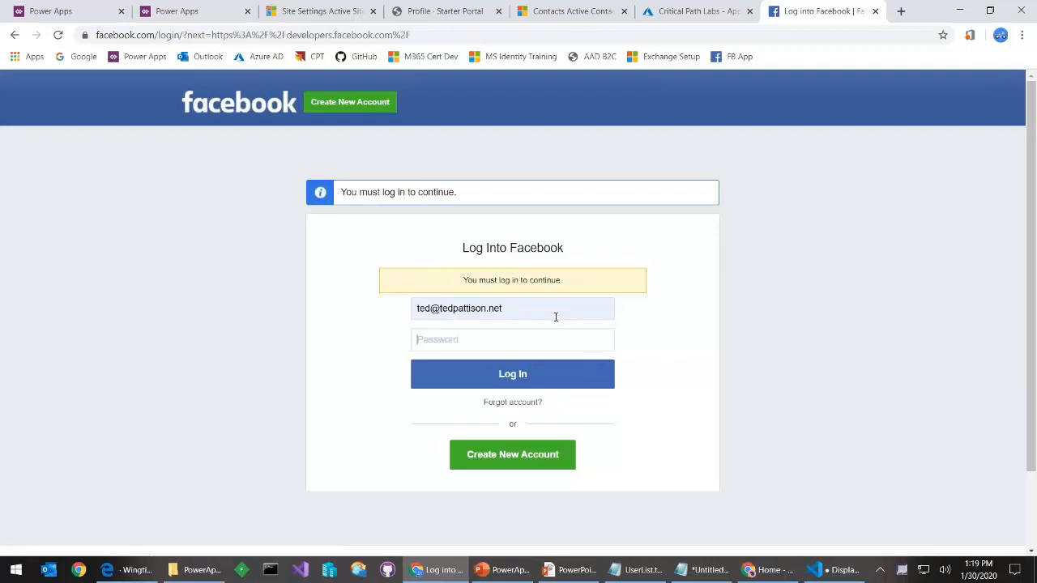
pyautogui.write('*******')
pyautogui.press('Return')
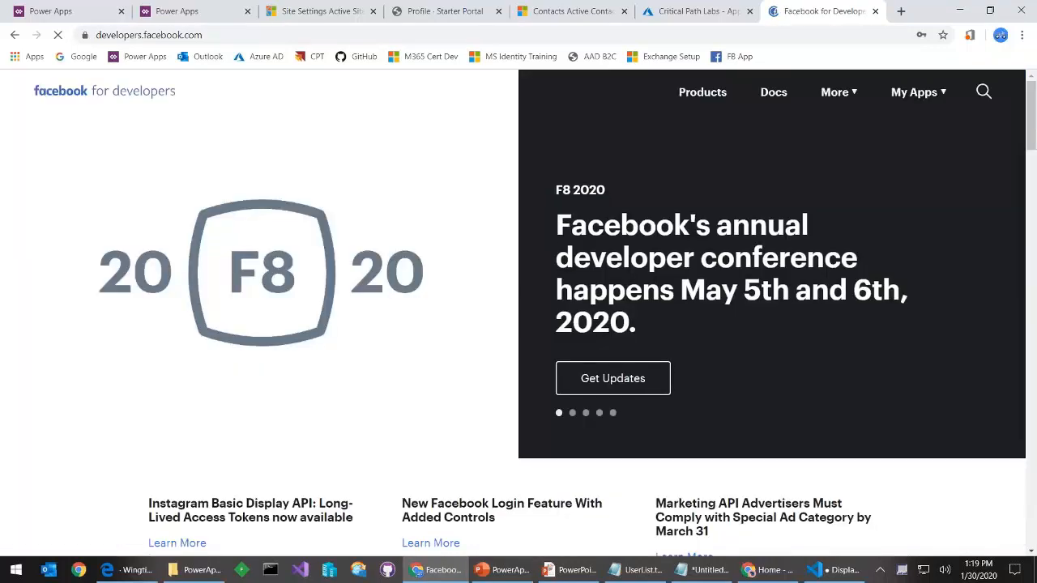
pyautogui.click(872, 149)
# Open Settings > Basic of the Portal User Management Demo app and select its Privacy Policy URL
pyautogui.moveTo(911, 98)
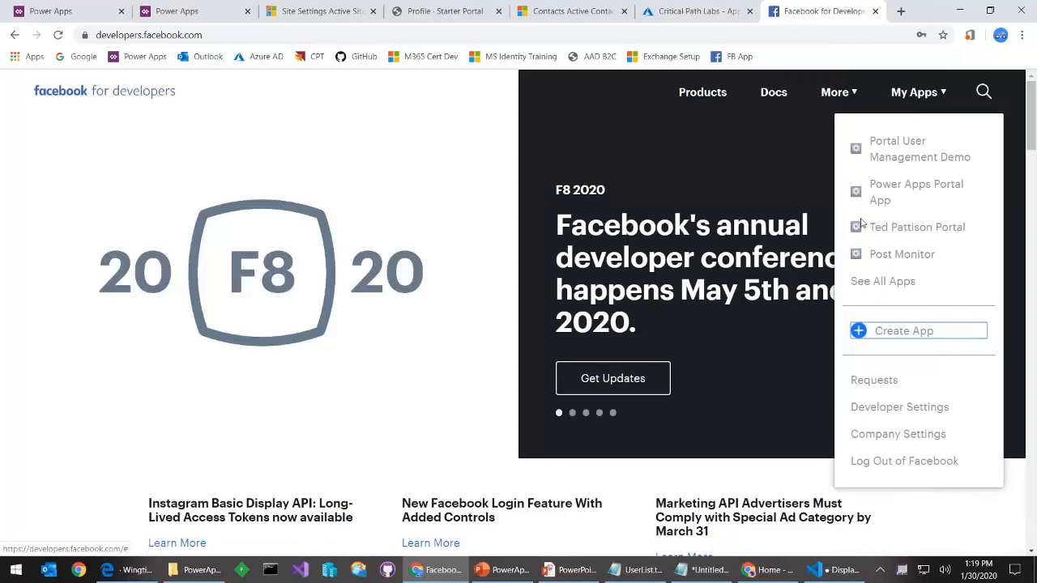
pyautogui.click(908, 158)
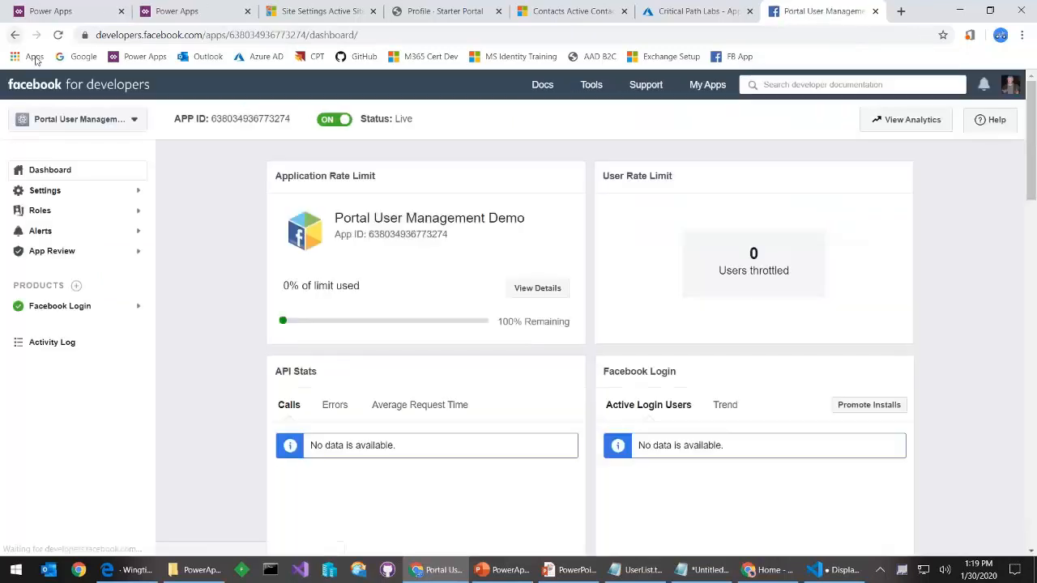
pyautogui.click(137, 119)
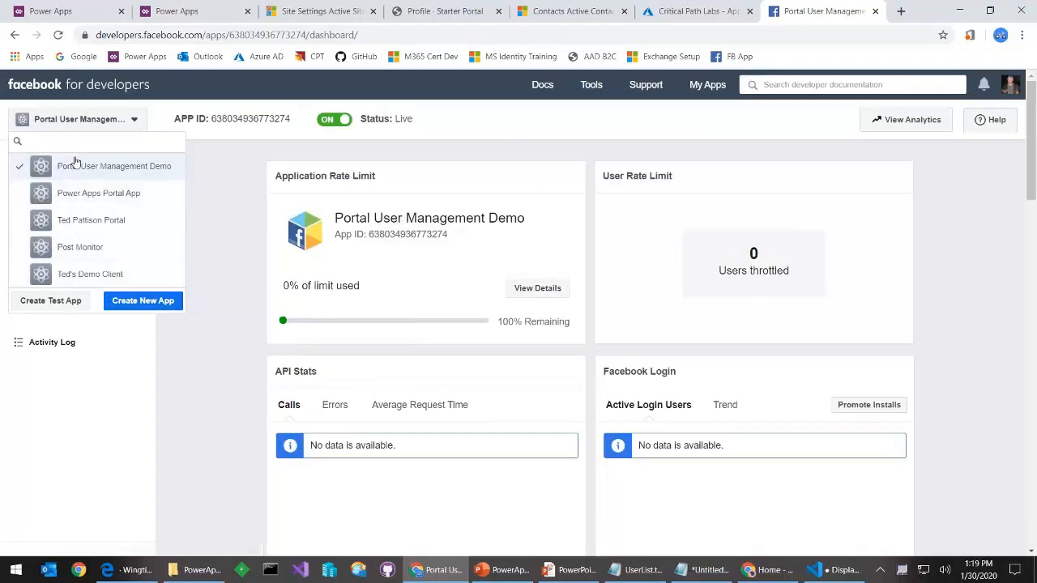
pyautogui.click(234, 258)
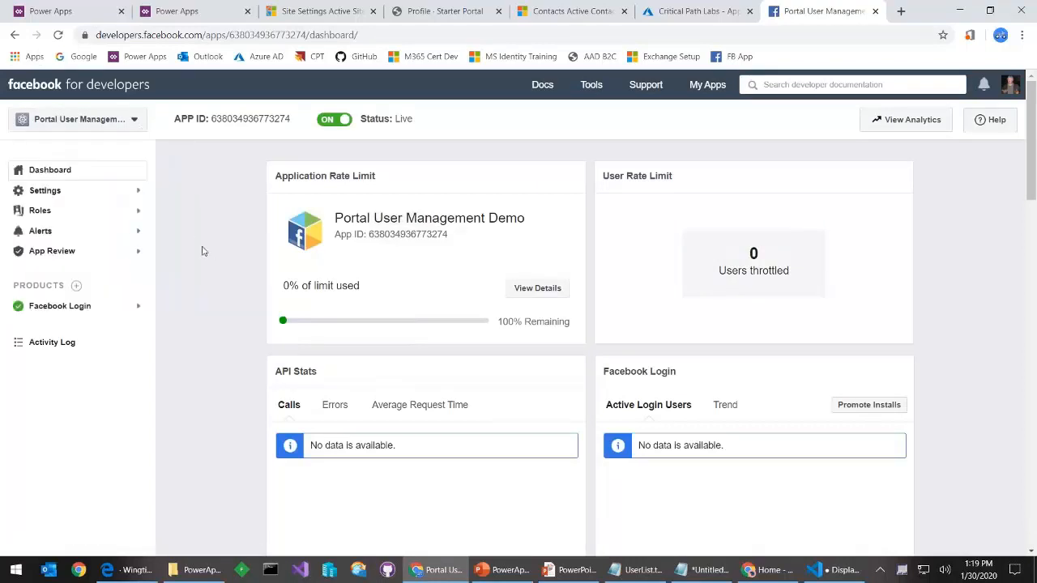
pyautogui.click(84, 192)
pyautogui.click(68, 211)
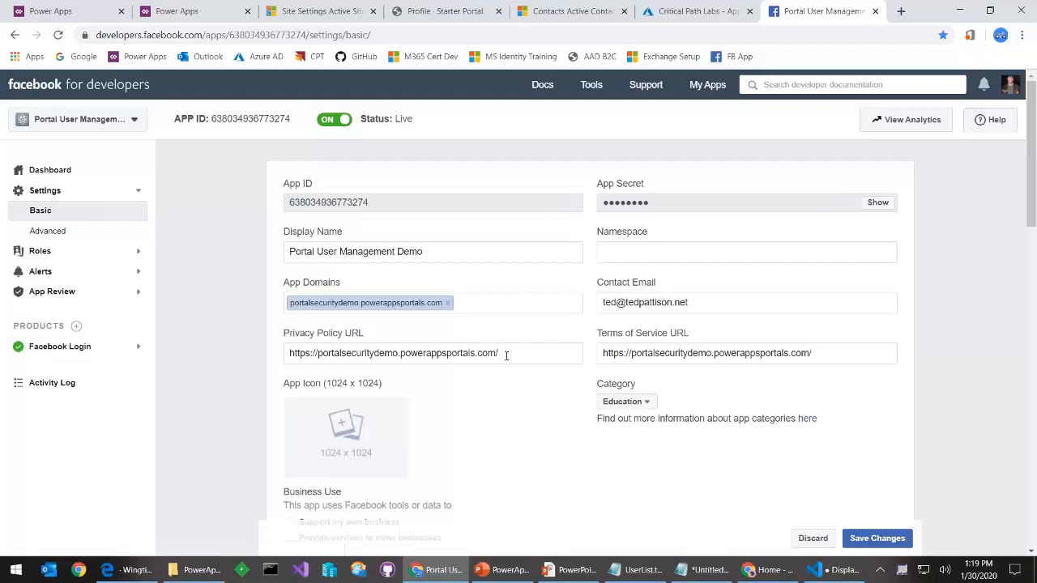
pyautogui.moveTo(516, 354); pyautogui.dragTo(248, 262)
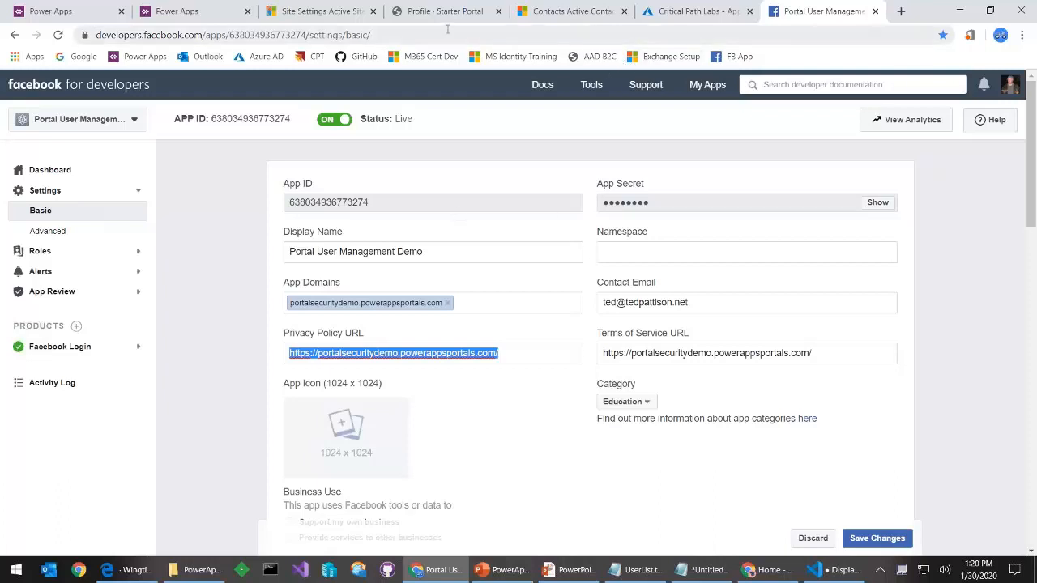
pyautogui.click(419, 15)
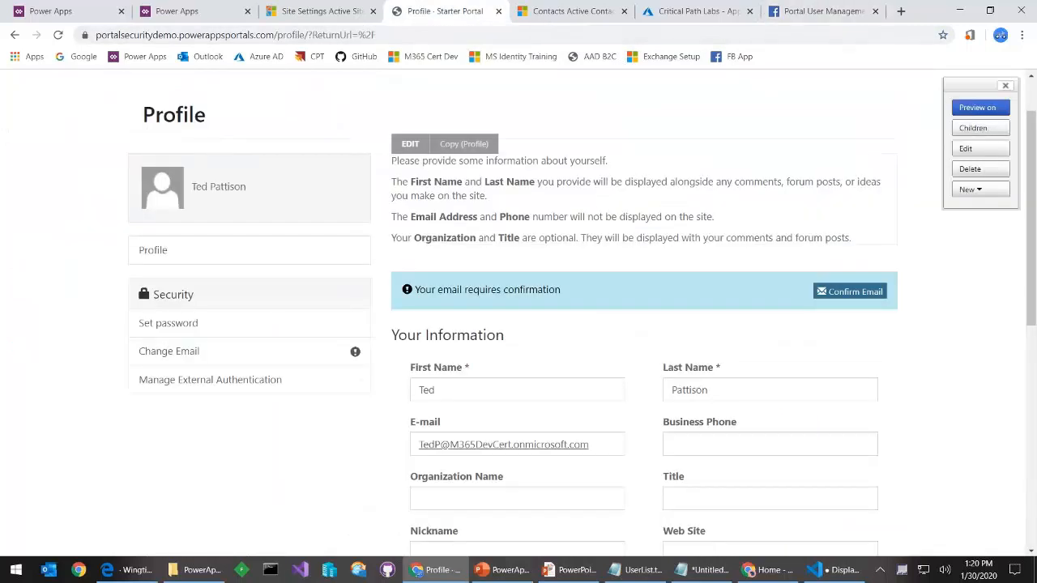
# Sign out of the Starter Portal and sign back in with Facebook
pyautogui.click(858, 91)
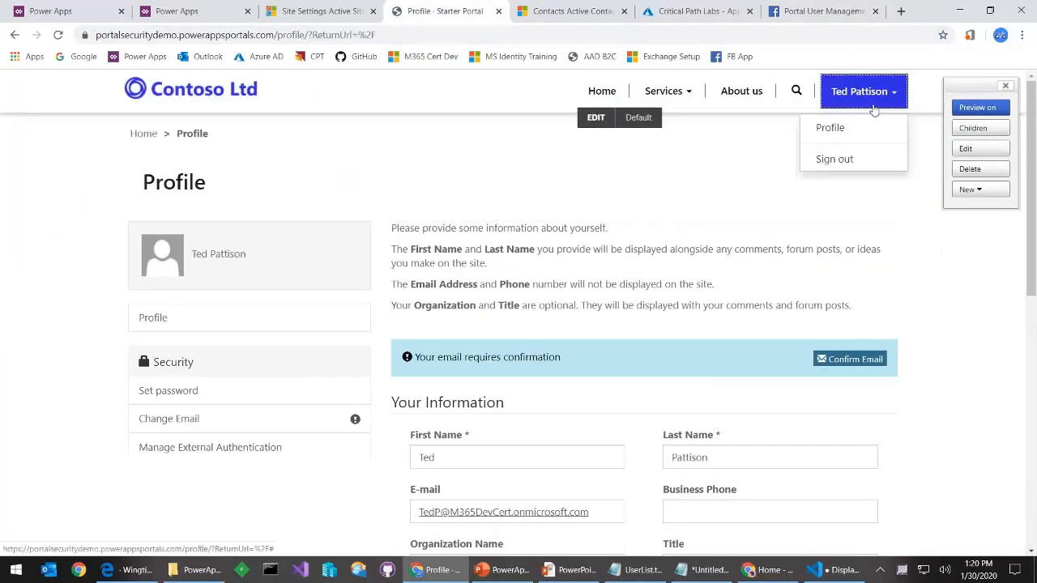
pyautogui.click(847, 158)
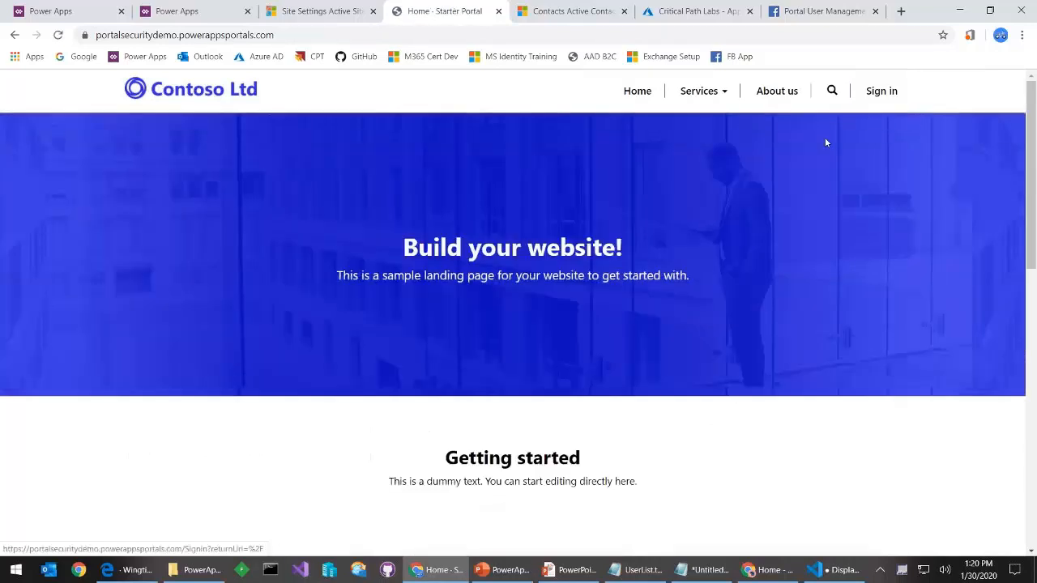
pyautogui.click(878, 99)
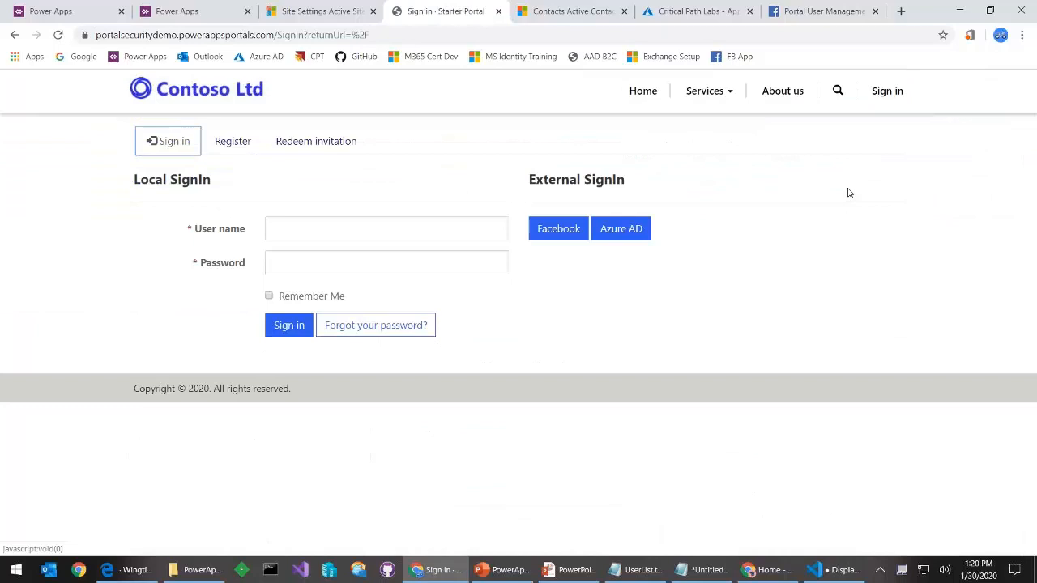
pyautogui.click(551, 230)
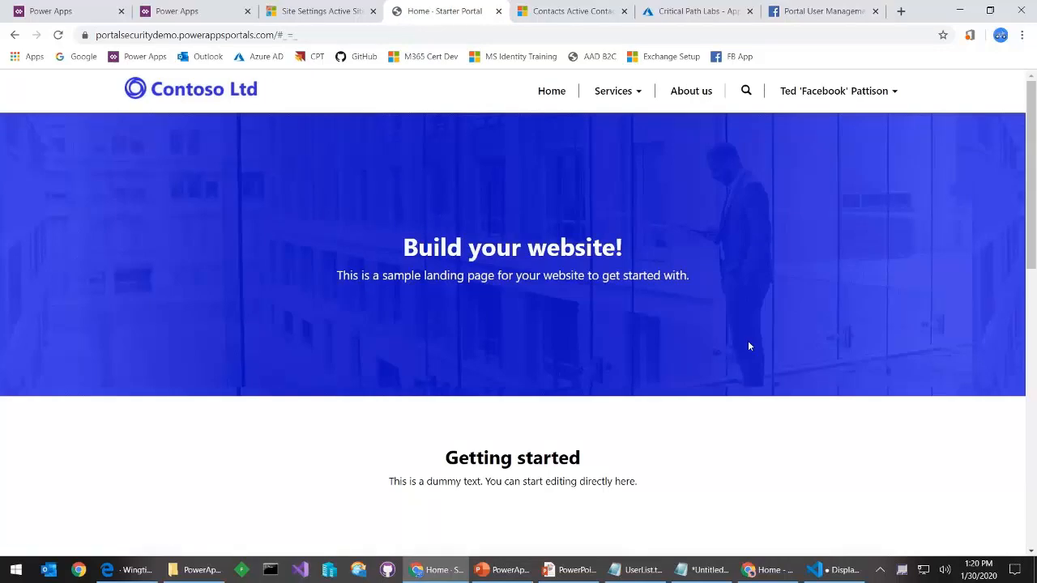
# Check the profile's linked external logins, then advance PowerPoint to the Configuring Third Party Identity Providers slide
pyautogui.click(869, 103)
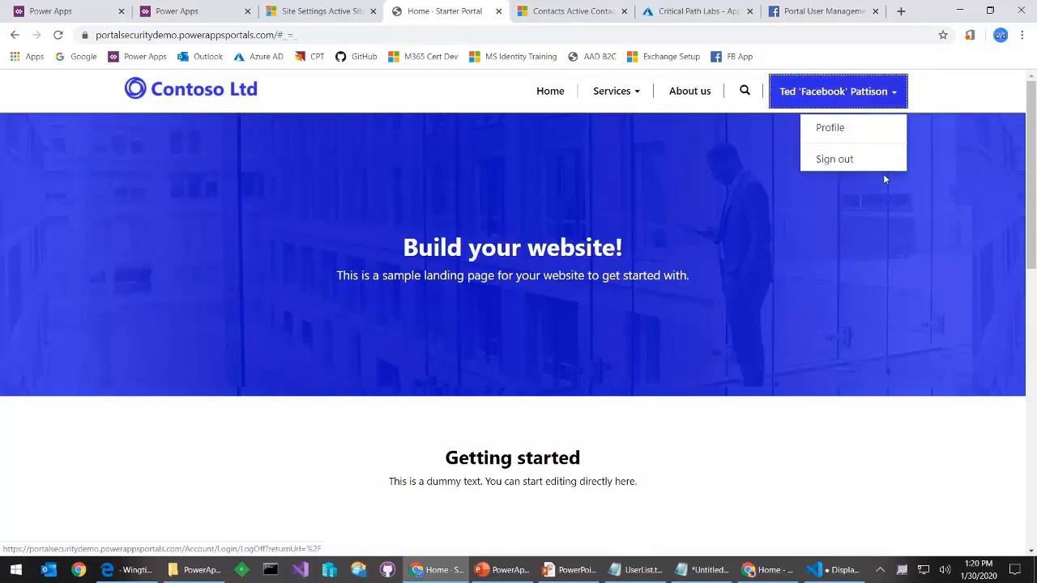
pyautogui.click(832, 130)
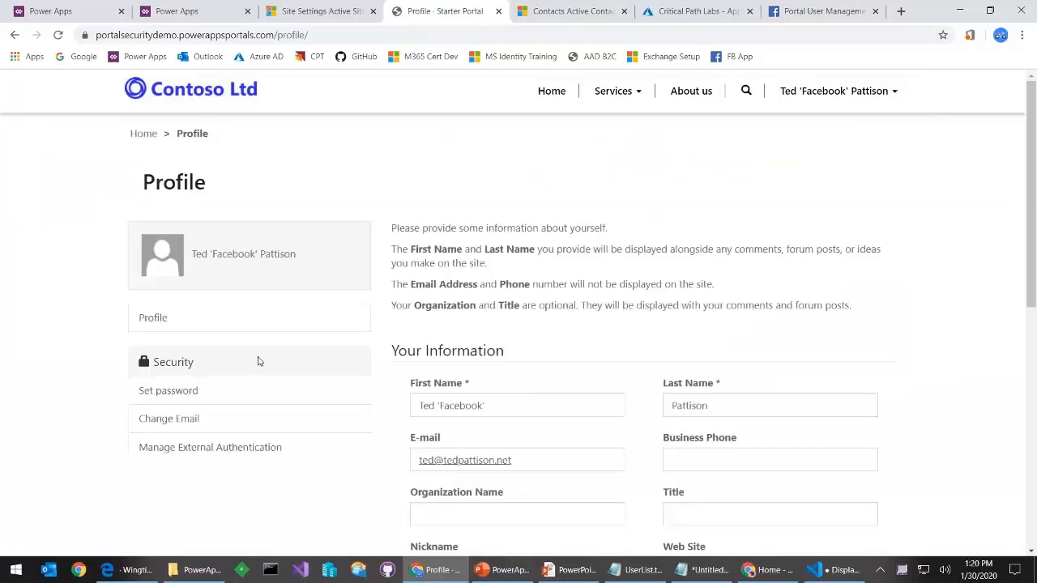
pyautogui.click(224, 457)
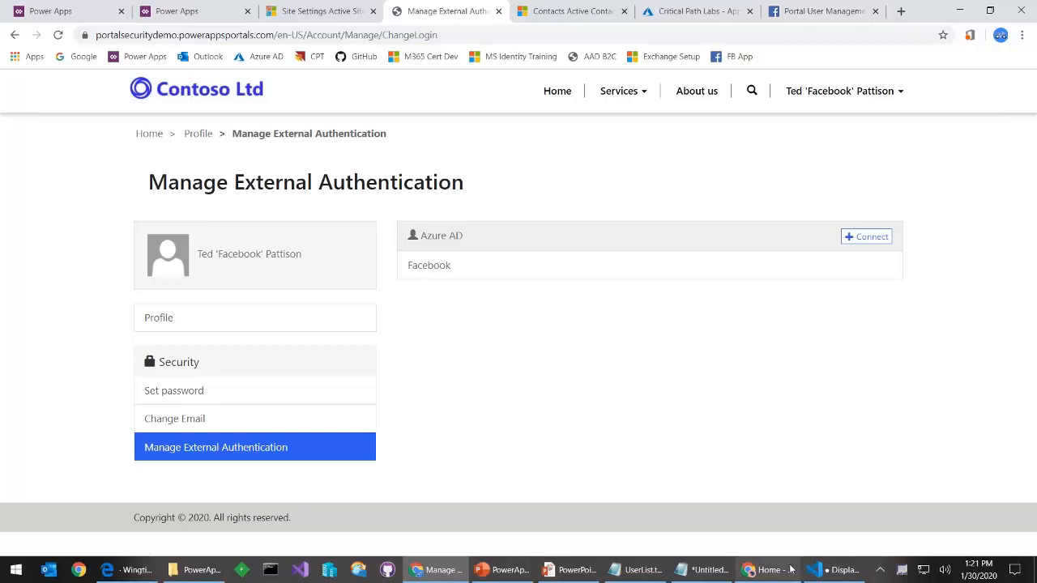
pyautogui.click(585, 577)
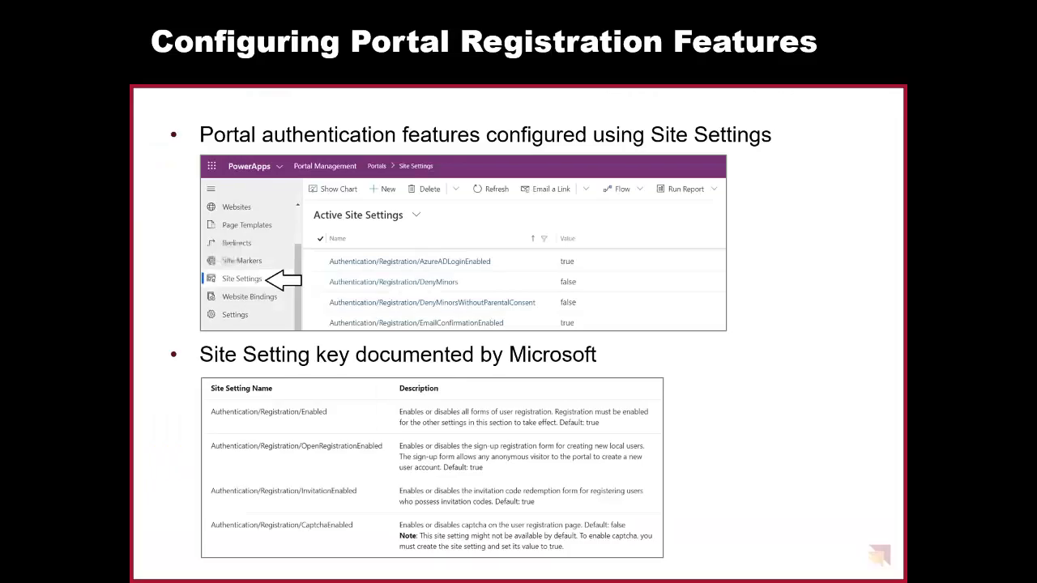
pyautogui.press('Right')
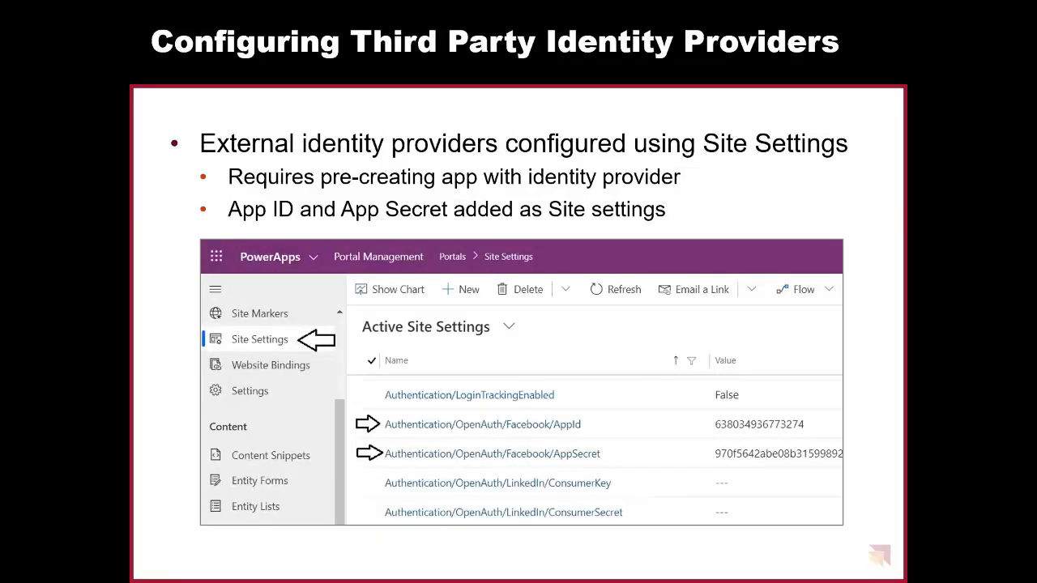
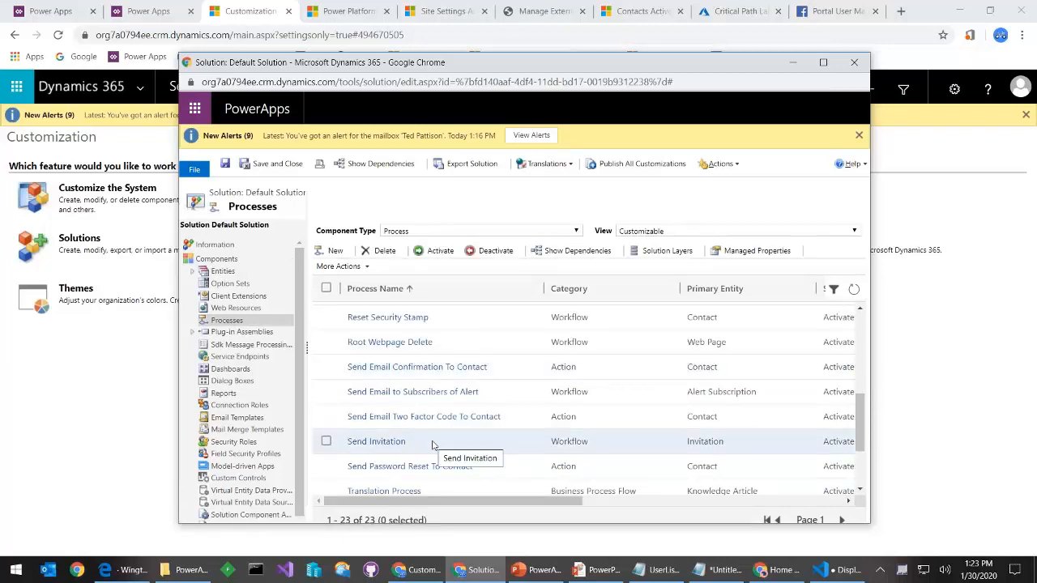
# Open the Send Invitation workflow's definition, then return to the PowerPoint slide show
pyautogui.click(392, 442)
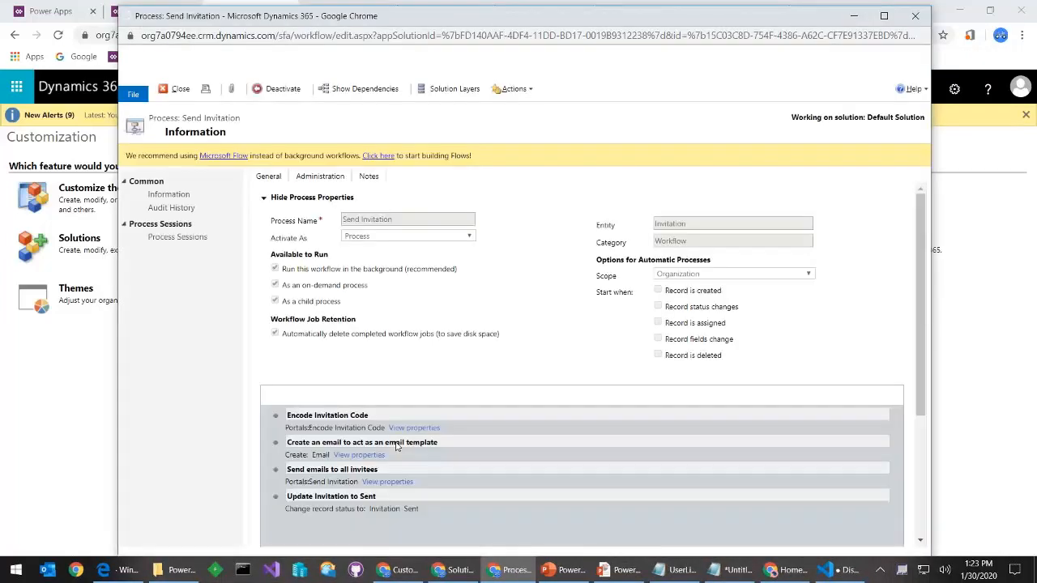
pyautogui.hotkey('alt', 'Tab')
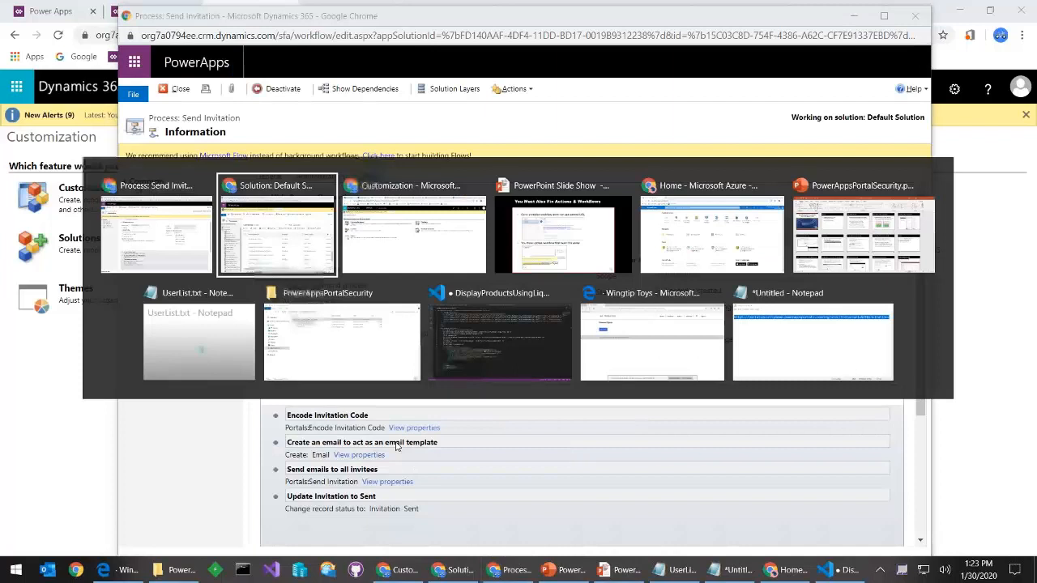
pyautogui.hotkey('alt', 'Tab')
pyautogui.hotkey('alt', 'Tab')
pyautogui.hotkey('alt', 'Tab')
pyautogui.hotkey('alt', 'Tab')
pyautogui.hotkey('alt', 'Tab')
pyautogui.hotkey('alt', 'Tab')
pyautogui.hotkey('alt', 'Tab')
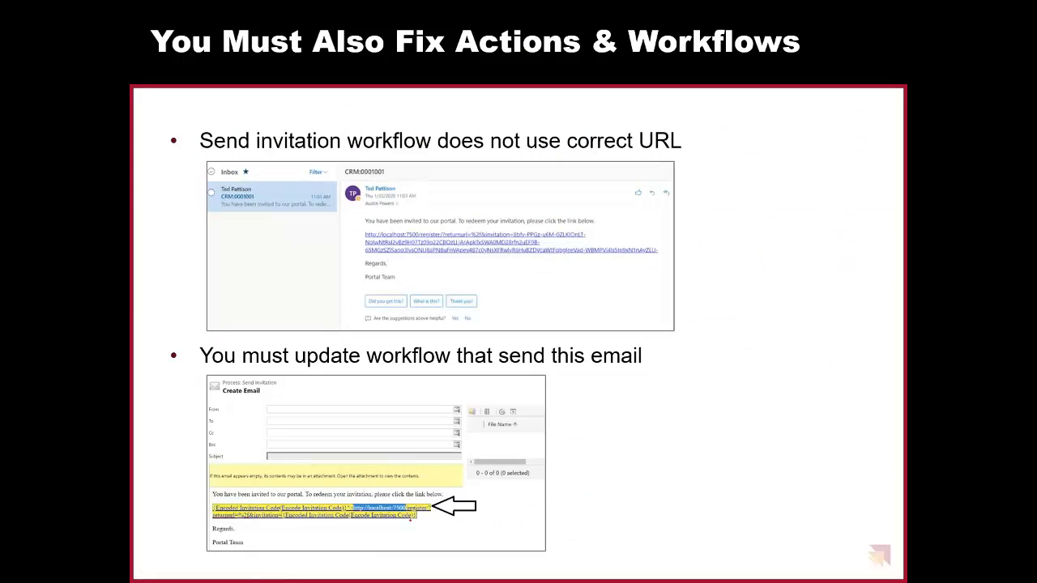
# Circle the invitation URL in the Create Email screenshot in red ink, then leave the slide show
pyautogui.moveTo(387, 476)
pyautogui.mouseDown()
pyautogui.moveTo(337, 481)
pyautogui.moveTo(374, 541)
pyautogui.moveTo(417, 524)
pyautogui.mouseUp()
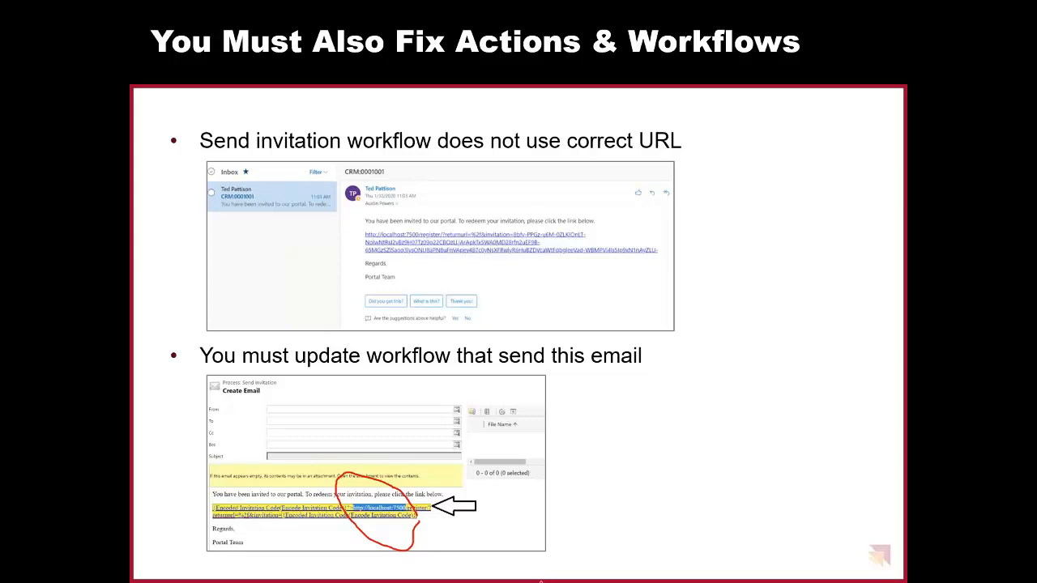
pyautogui.hotkey('alt', 'Tab')
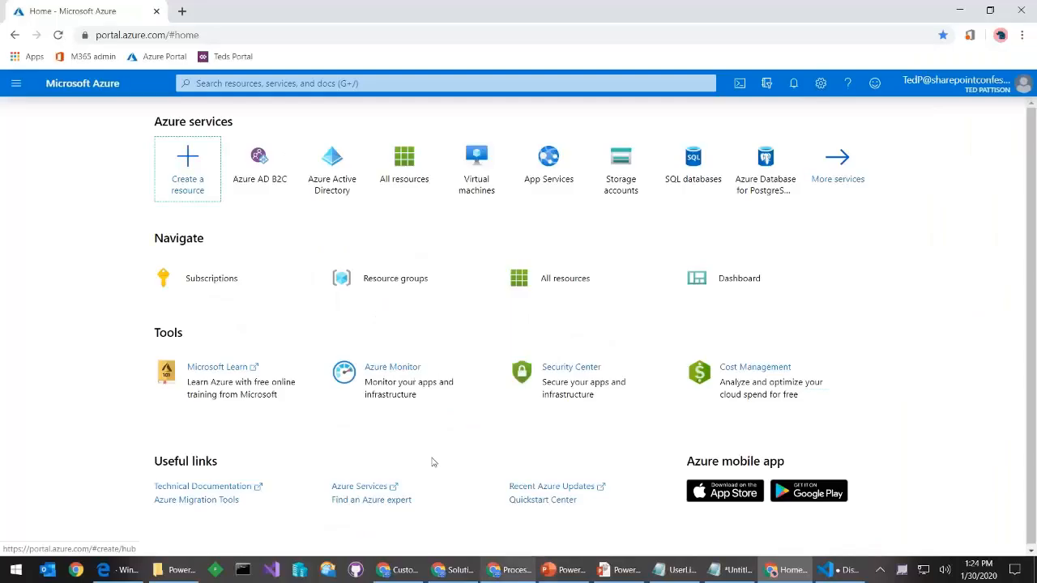
# Deactivate the Send Invitation workflow and open its Create Email step's message template
pyautogui.hotkey('alt', 'Tab')
pyautogui.press('Tab')
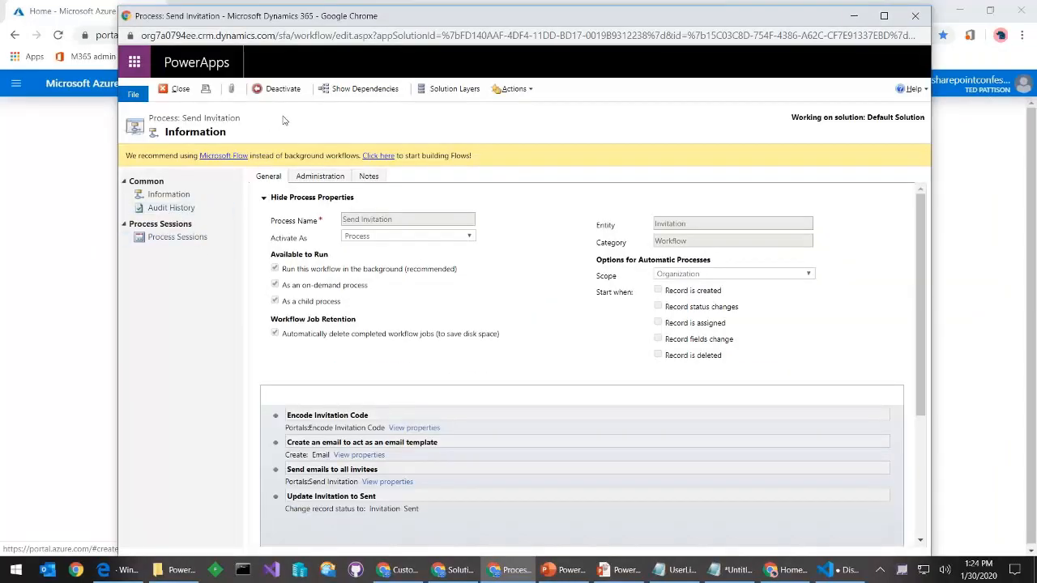
pyautogui.click(285, 90)
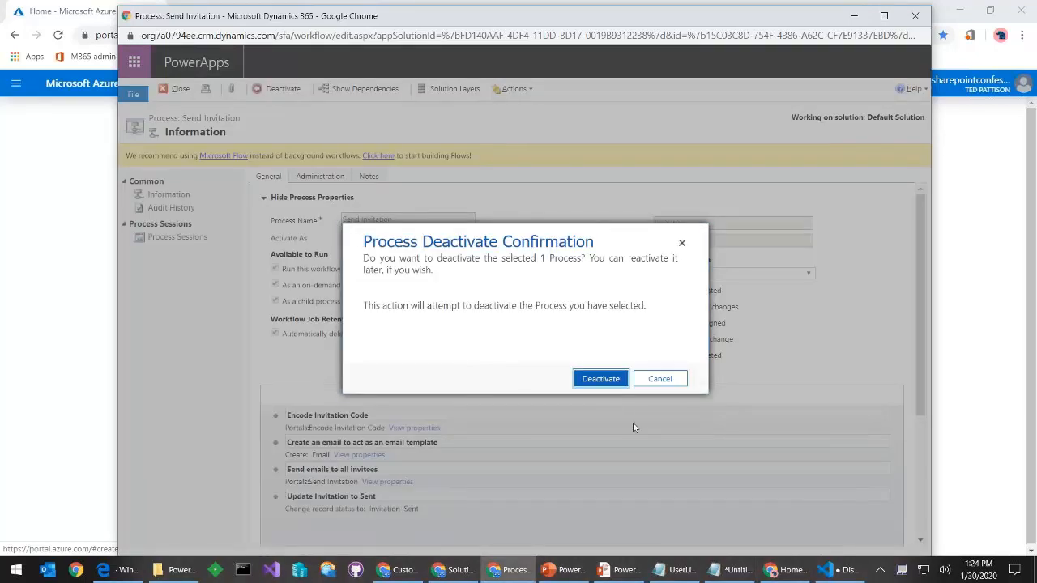
pyautogui.click(600, 381)
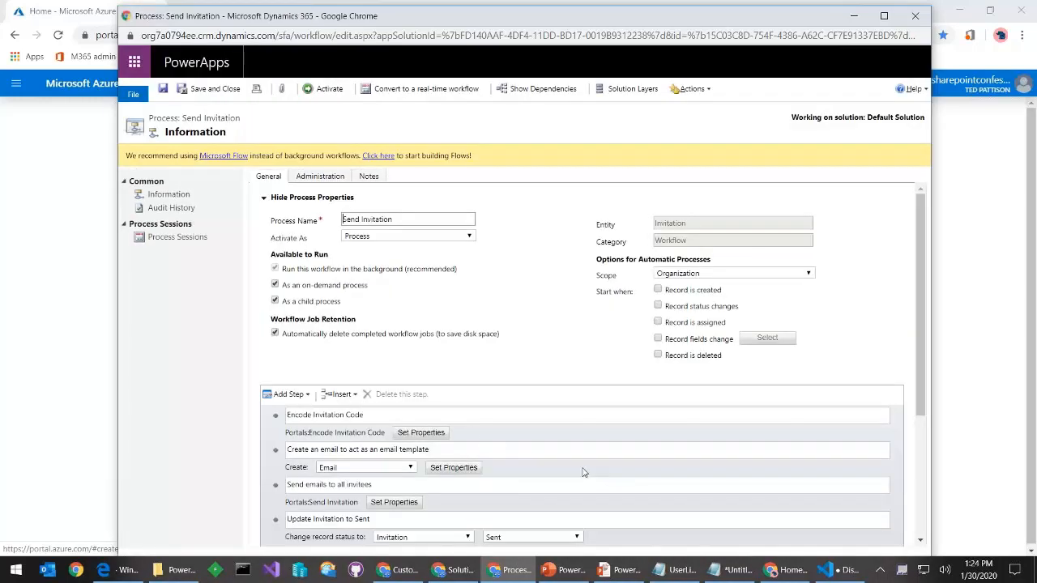
pyautogui.click(465, 469)
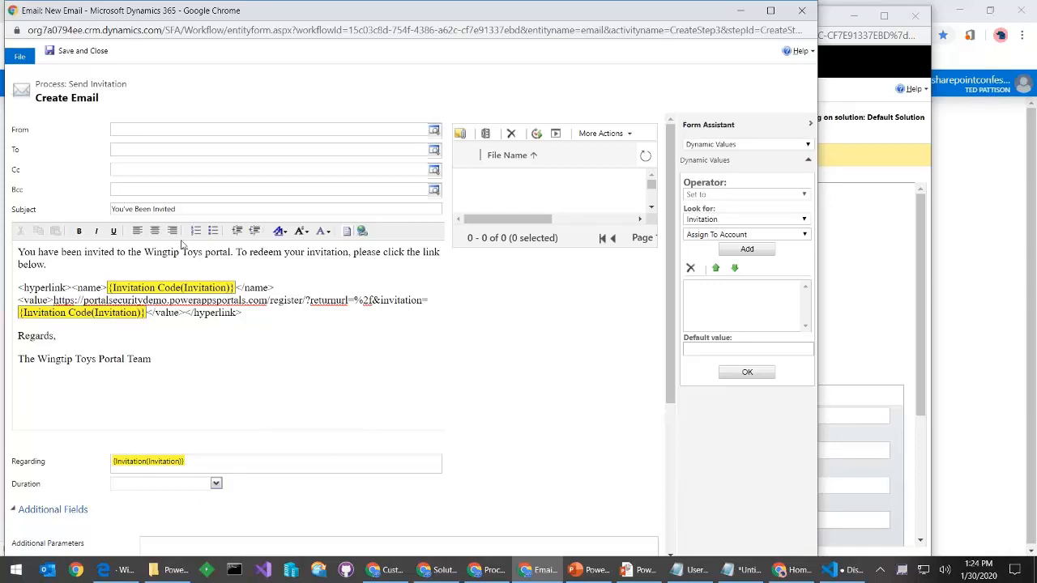
# Draft a hyperlink in the email body using the Invitation Code value and URL 'xxx'
pyautogui.click(362, 231)
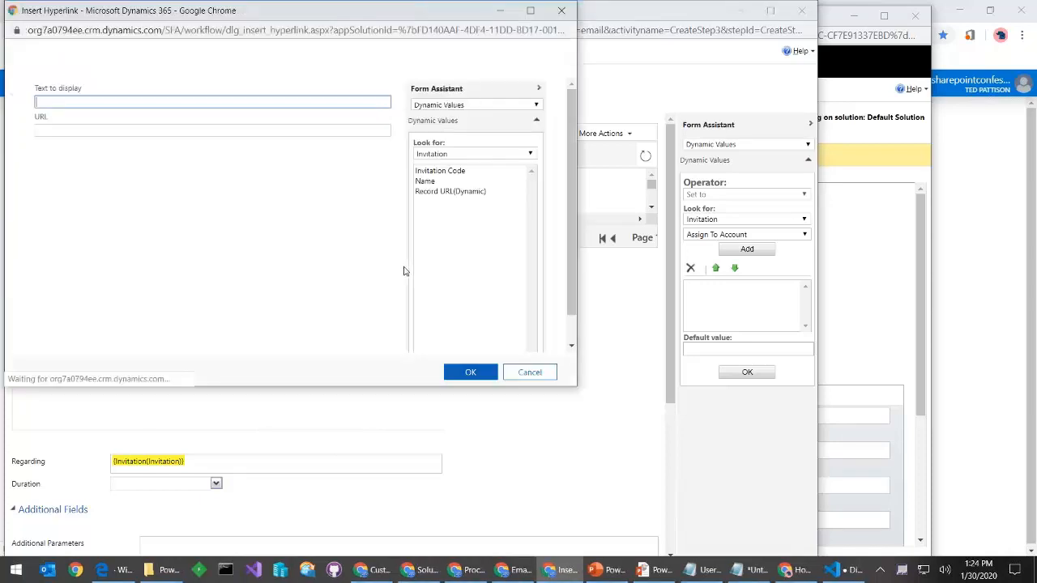
pyautogui.doubleClick(445, 171)
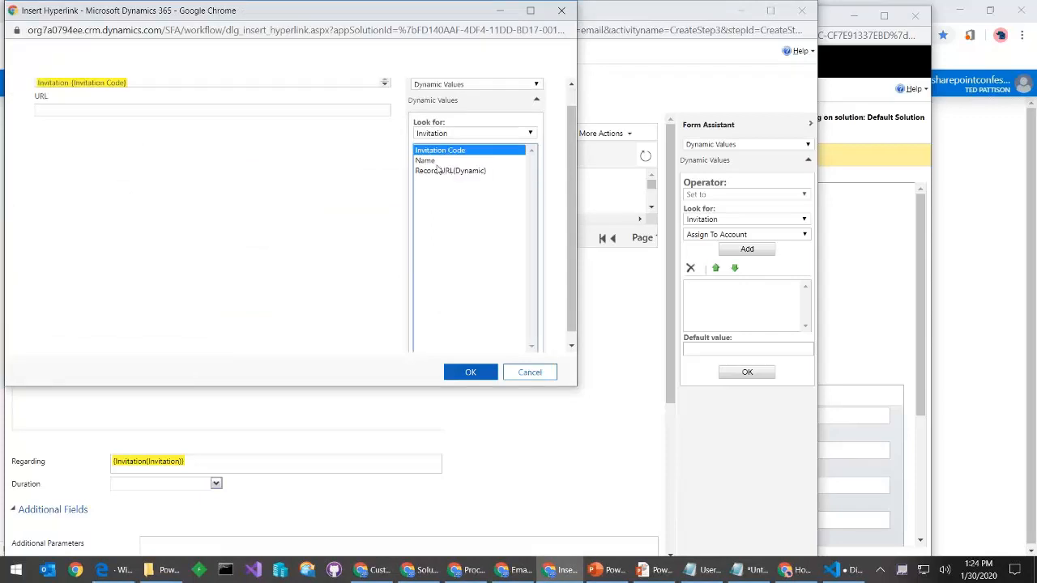
pyautogui.click(295, 108)
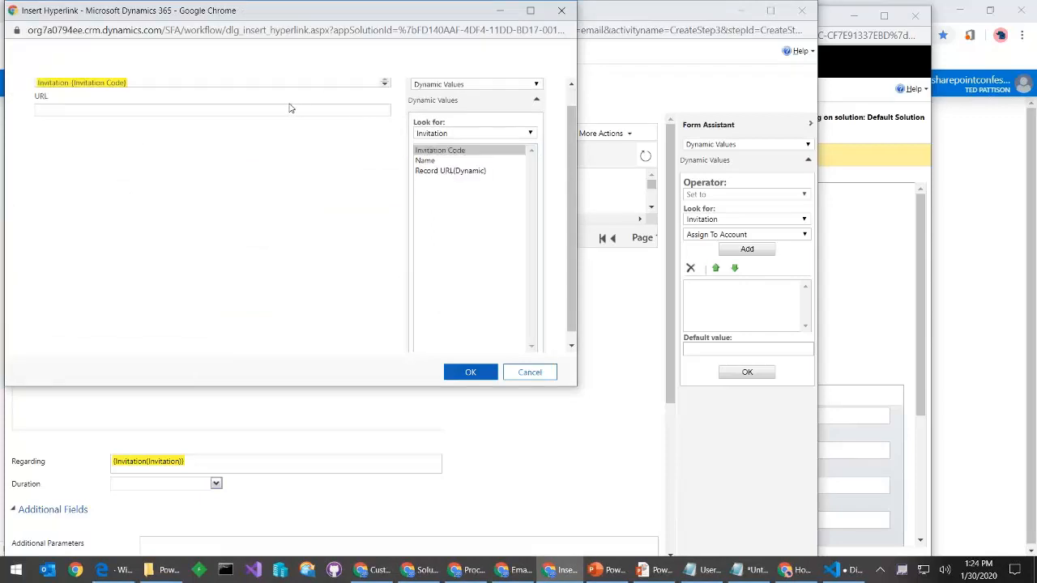
pyautogui.click(280, 111)
pyautogui.write('xxx')
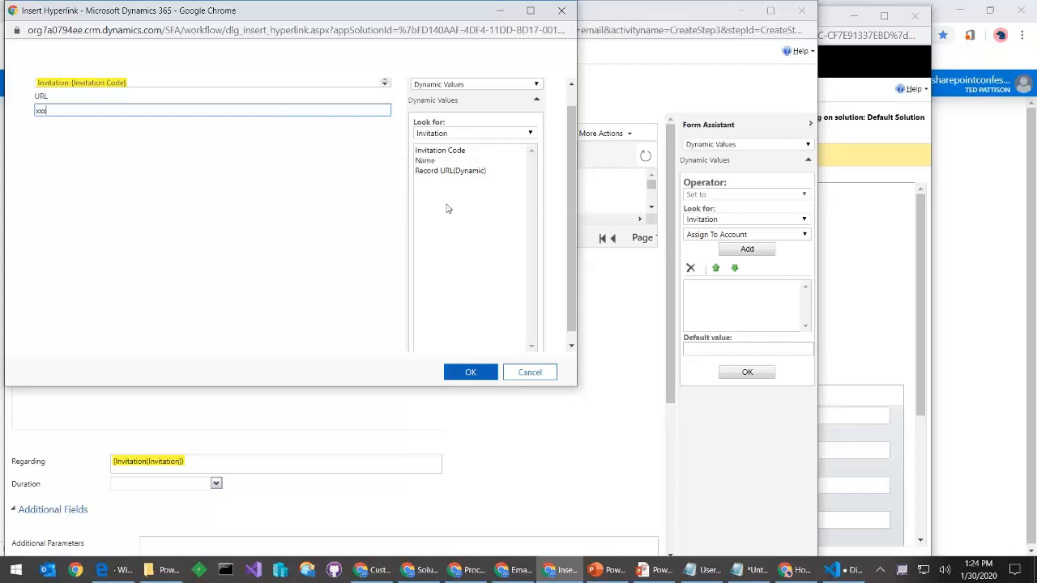
pyautogui.doubleClick(432, 152)
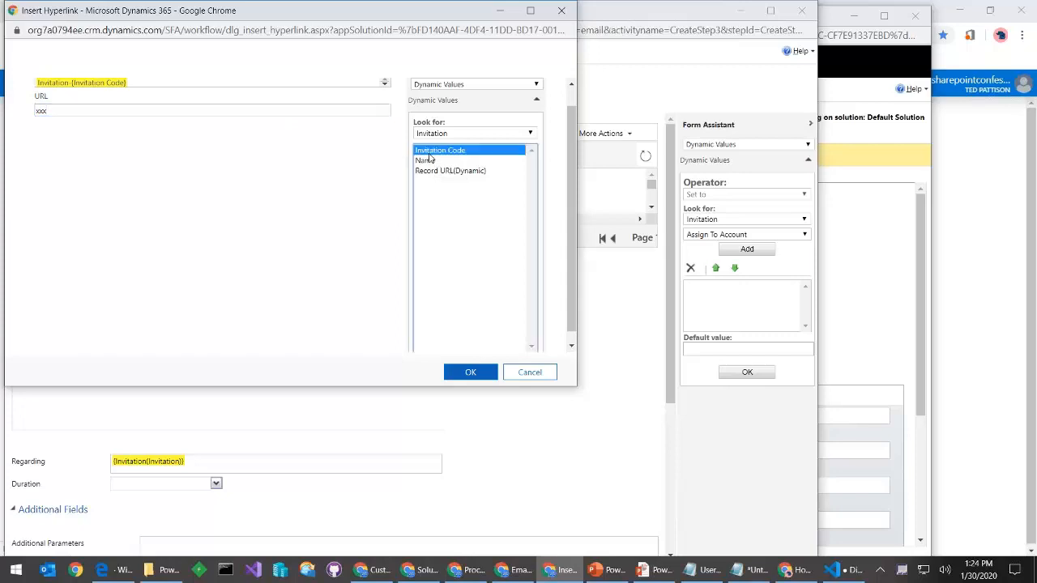
# Discard the hyperlink and close the email template without saving
pyautogui.click(528, 376)
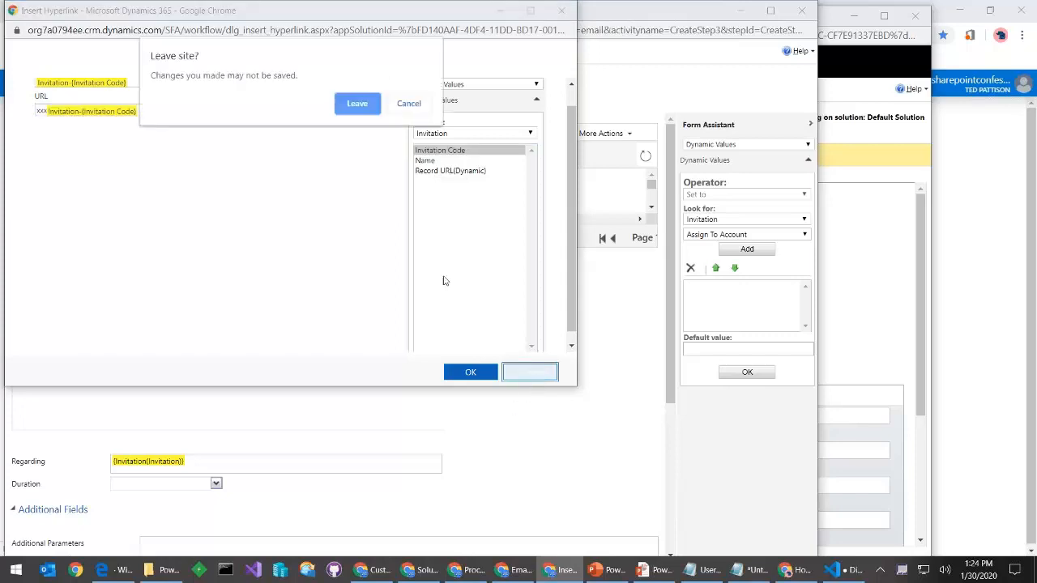
pyautogui.click(349, 108)
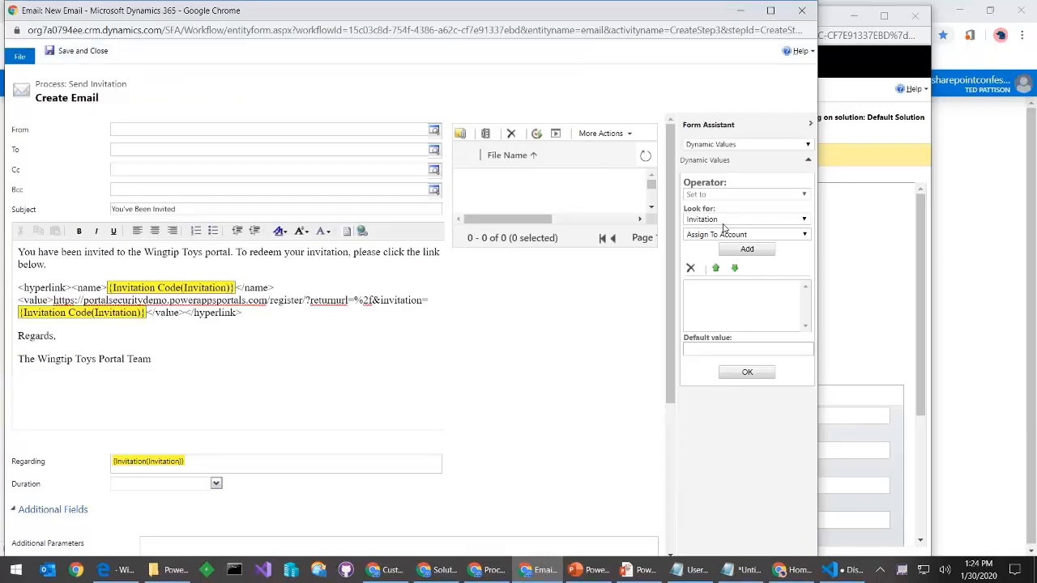
pyautogui.click(802, 13)
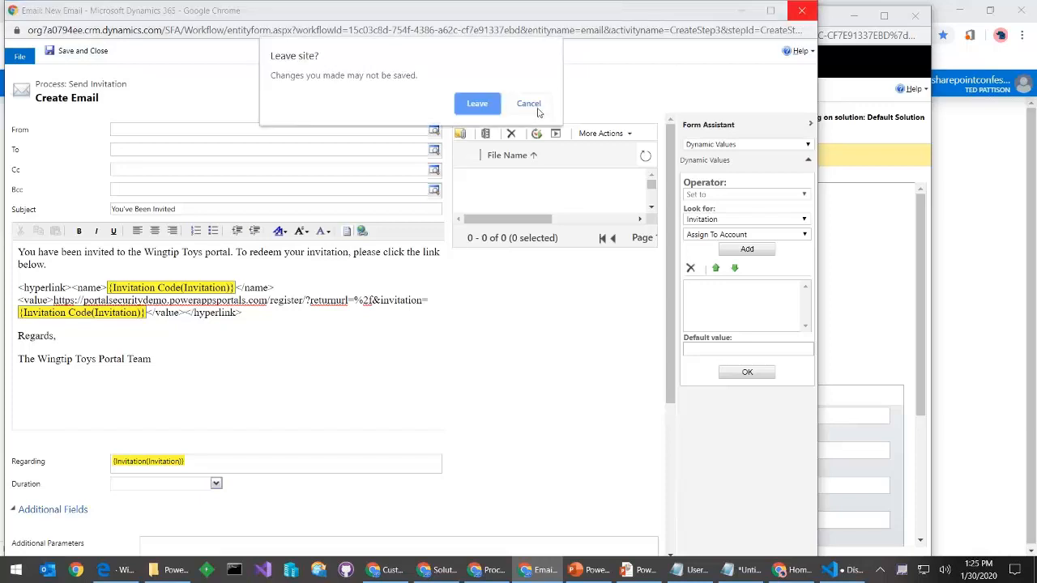
pyautogui.click(474, 102)
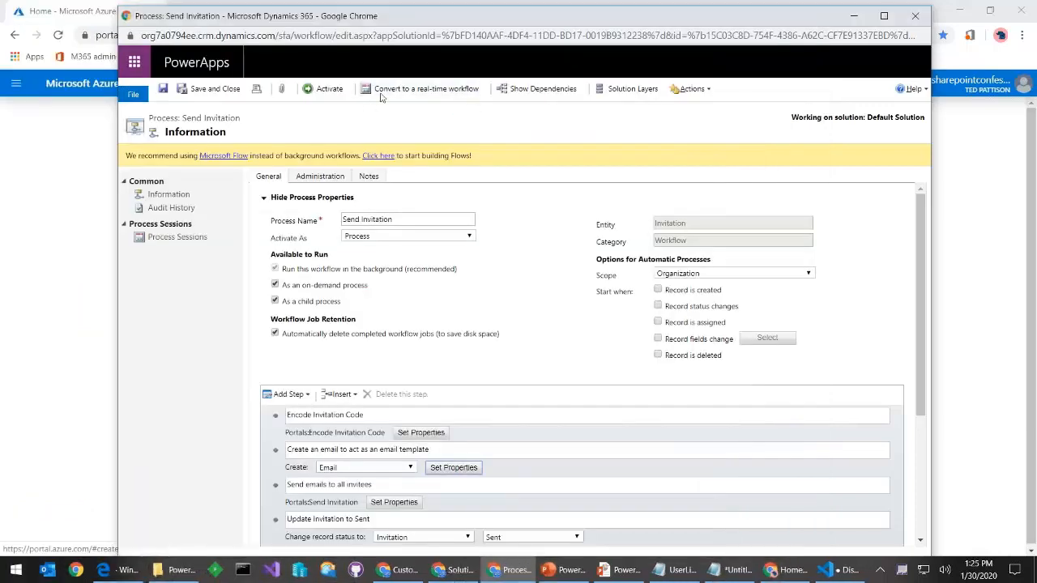
# Reactivate the Send Invitation workflow and close its window
pyautogui.click(327, 89)
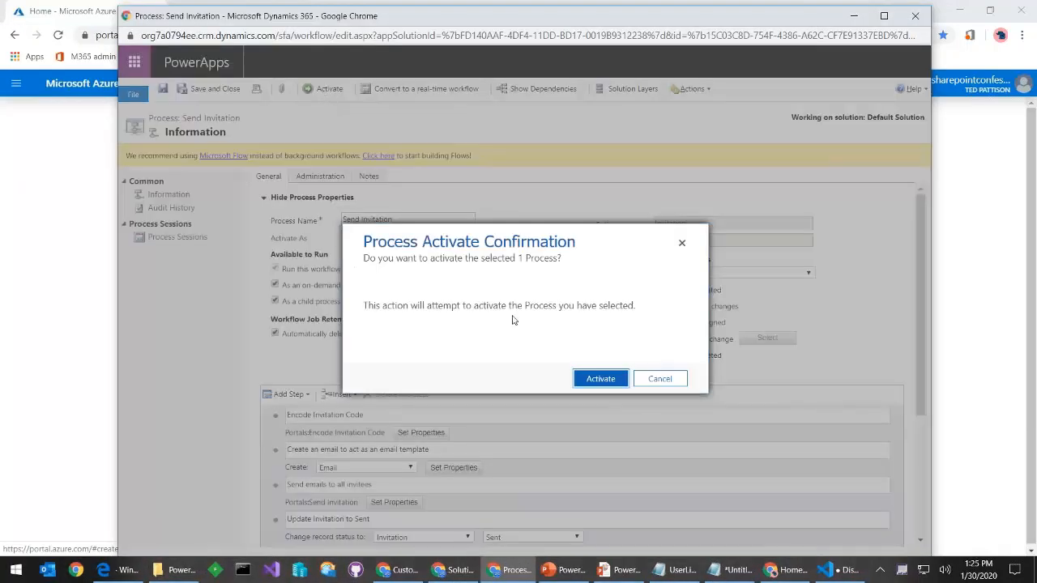
pyautogui.click(600, 379)
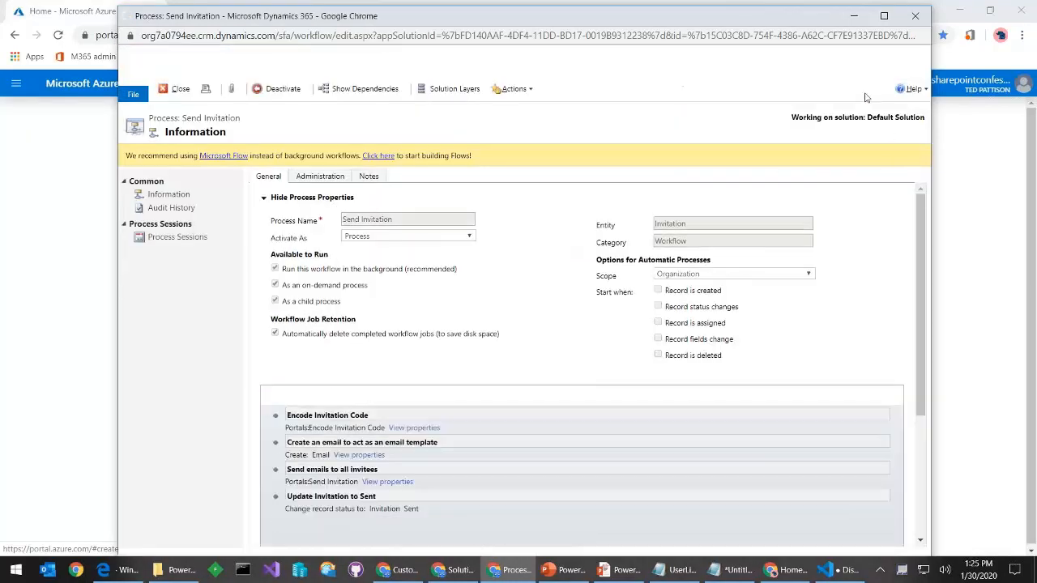
pyautogui.click(915, 16)
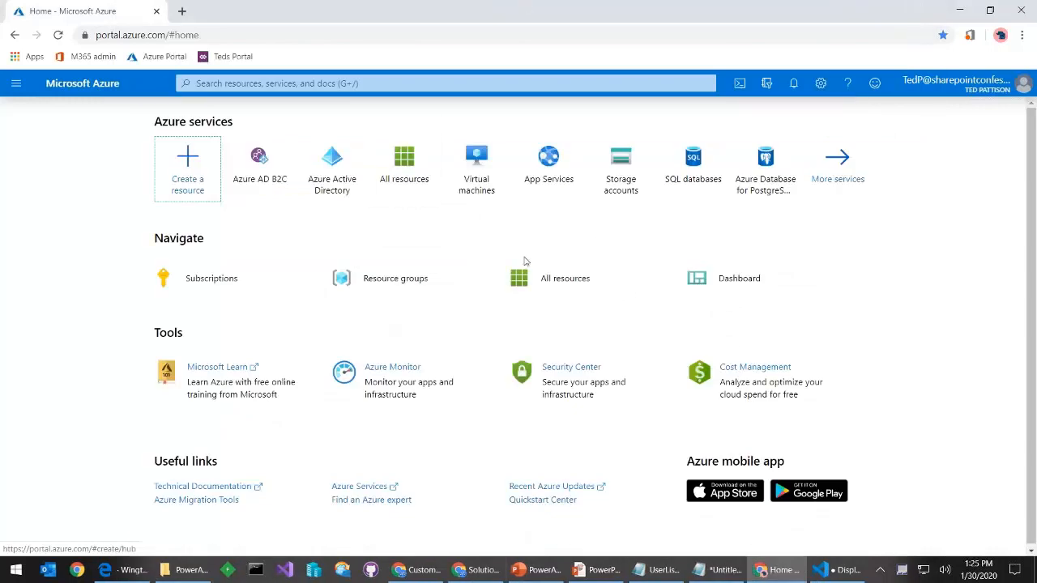
# Open Send Email Confirmation To Contact from the Default Solution's Processes list
pyautogui.hotkey('alt', 'Tab')
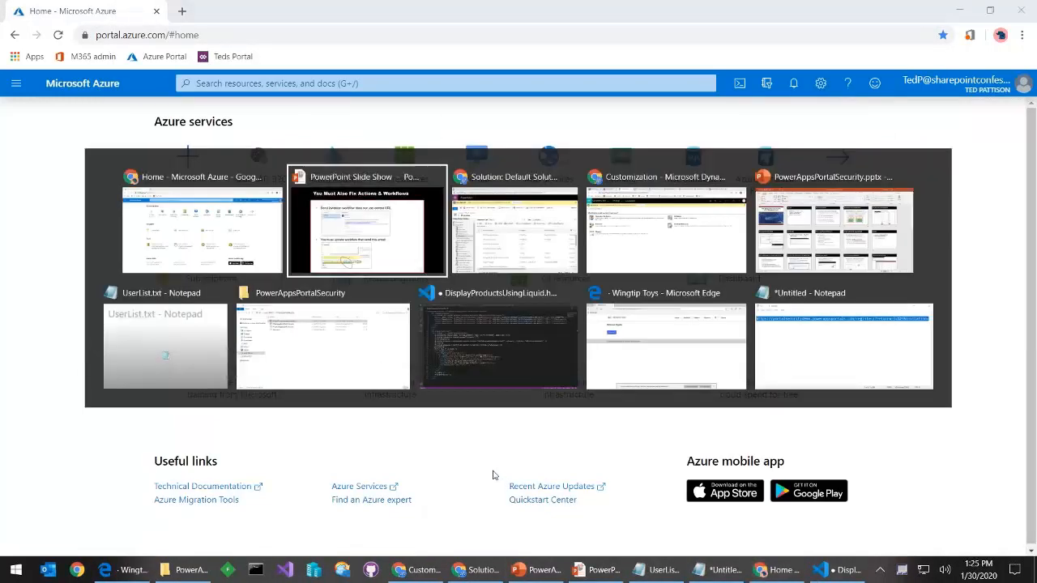
pyautogui.hotkey('alt', 'Tab')
pyautogui.scroll(-2, 408, 429)
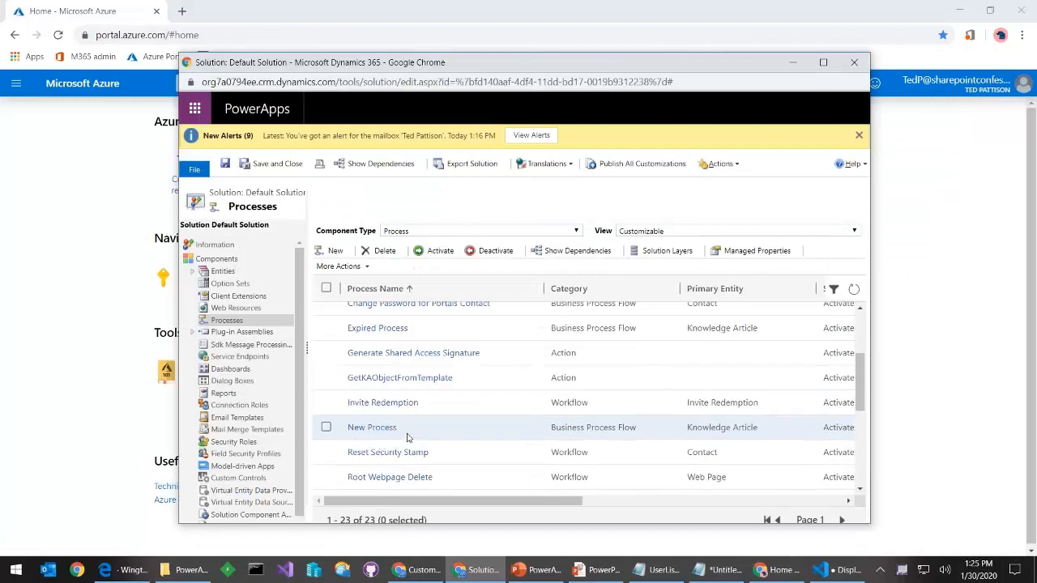
pyautogui.scroll(1, 412, 436)
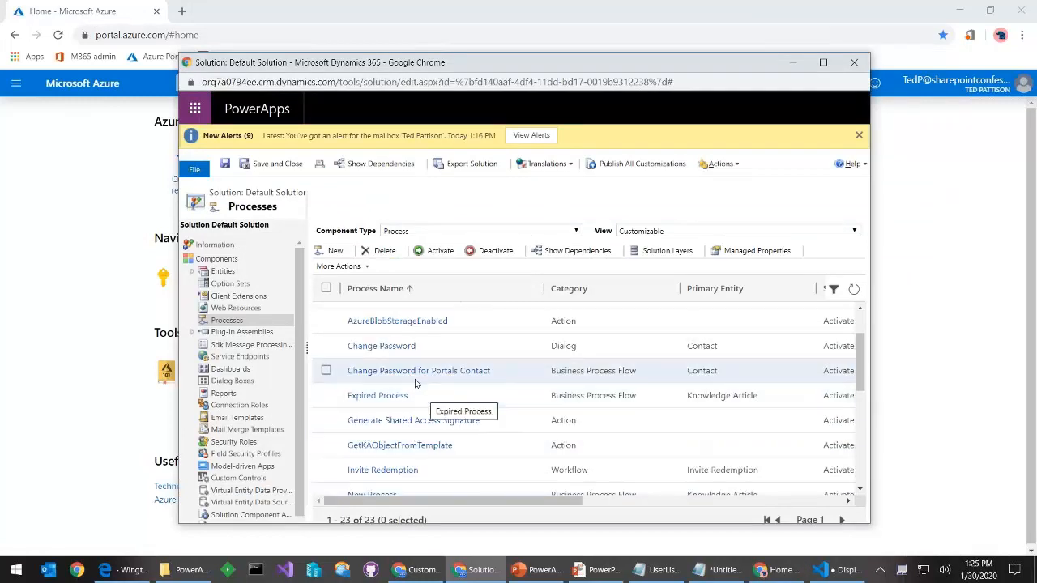
pyautogui.scroll(-3, 429, 440)
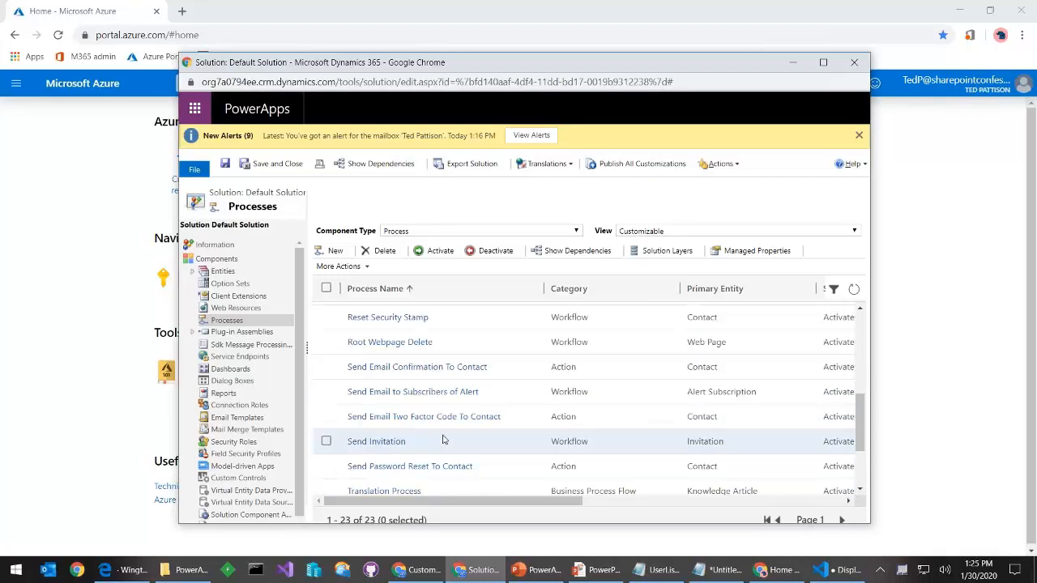
pyautogui.click(437, 371)
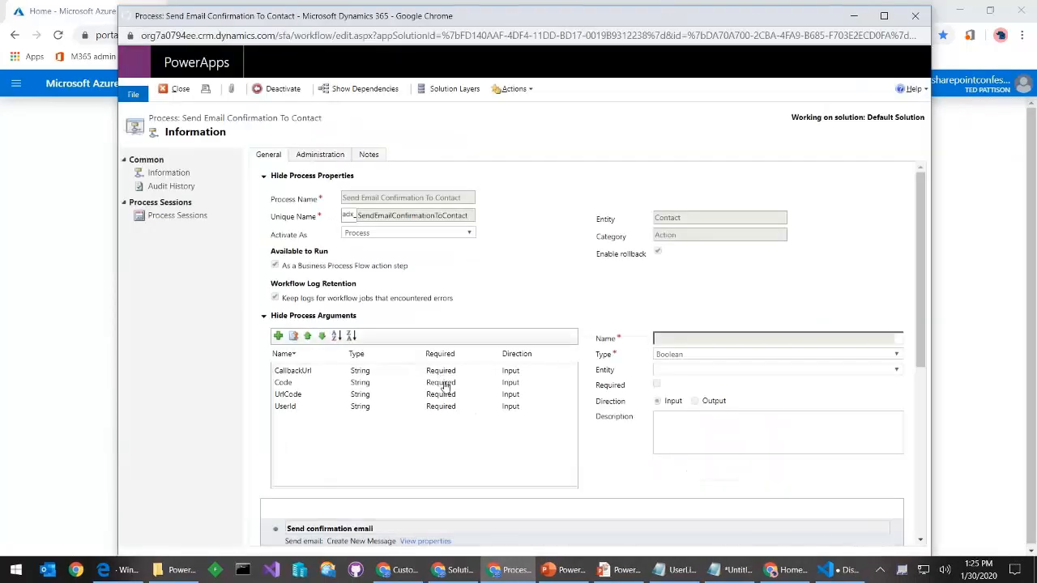
# Review the Send confirmation email step's properties, then close them without saving
pyautogui.scroll(-2, 517, 469)
pyautogui.click(430, 406)
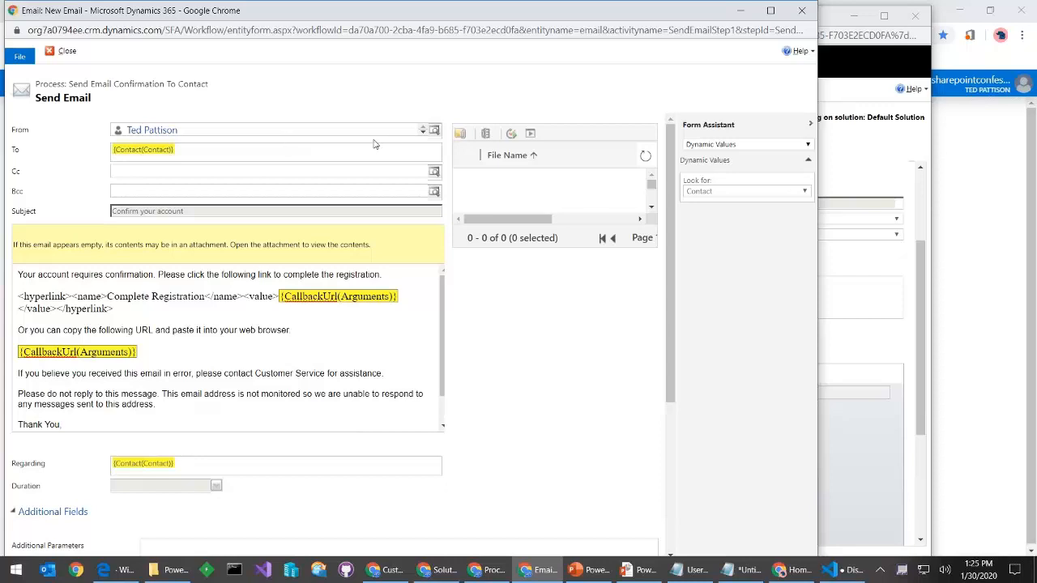
pyautogui.click(801, 11)
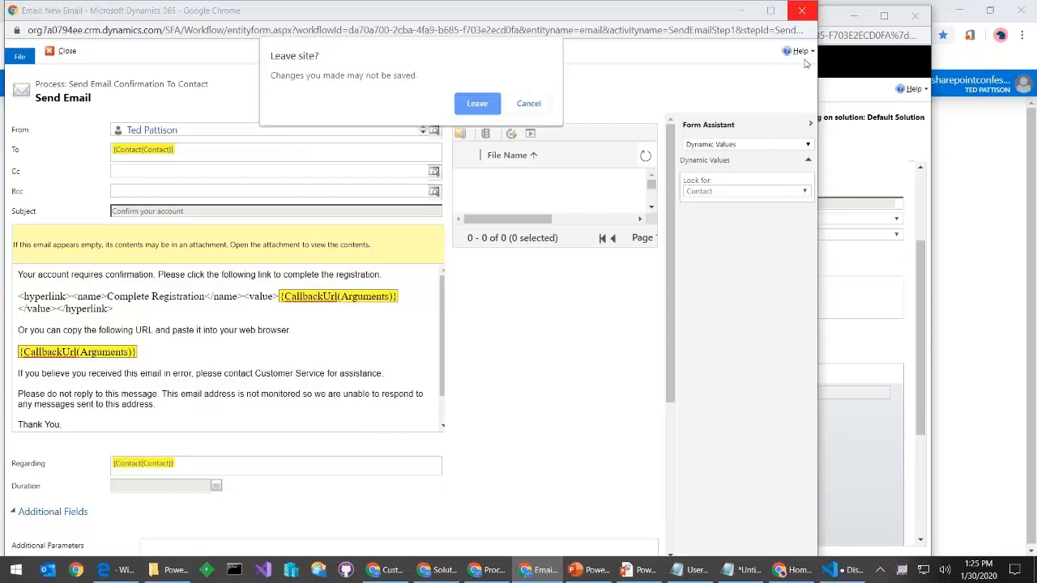
pyautogui.click(477, 103)
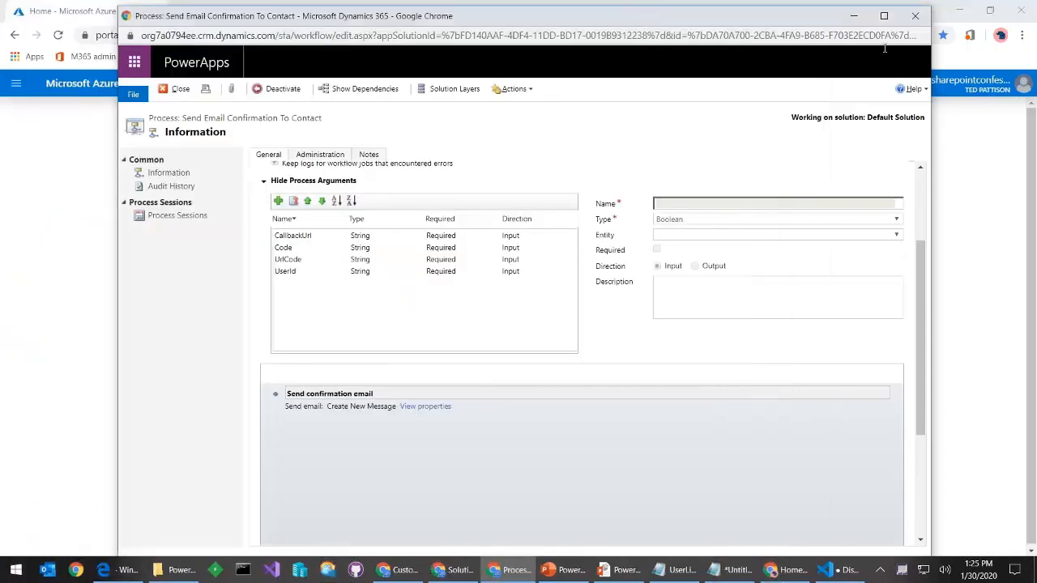
# Close the process, Default Solution and Customization windows to return to the Power Apps apps list
pyautogui.click(915, 17)
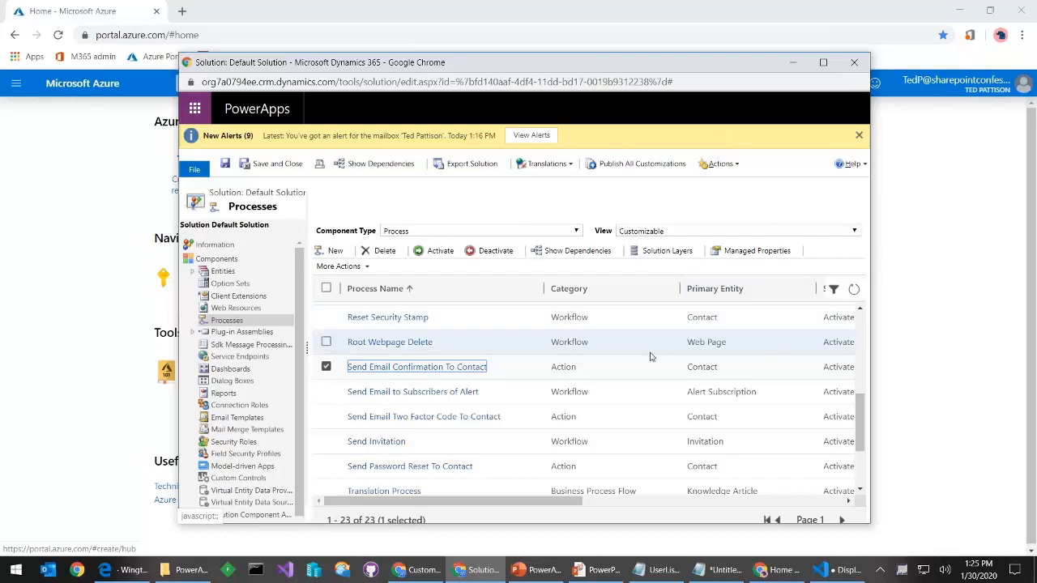
pyautogui.click(854, 62)
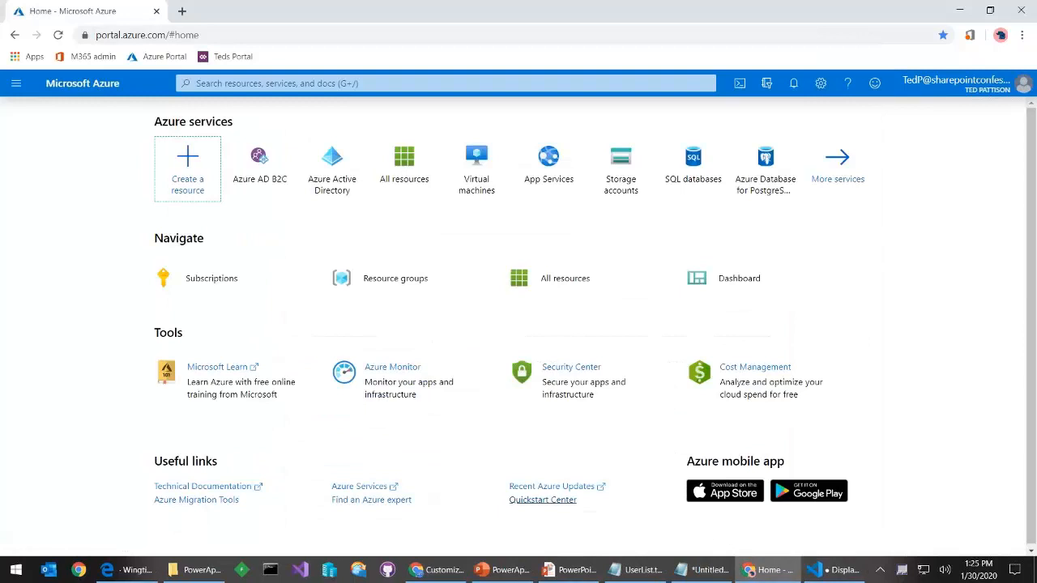
pyautogui.click(436, 571)
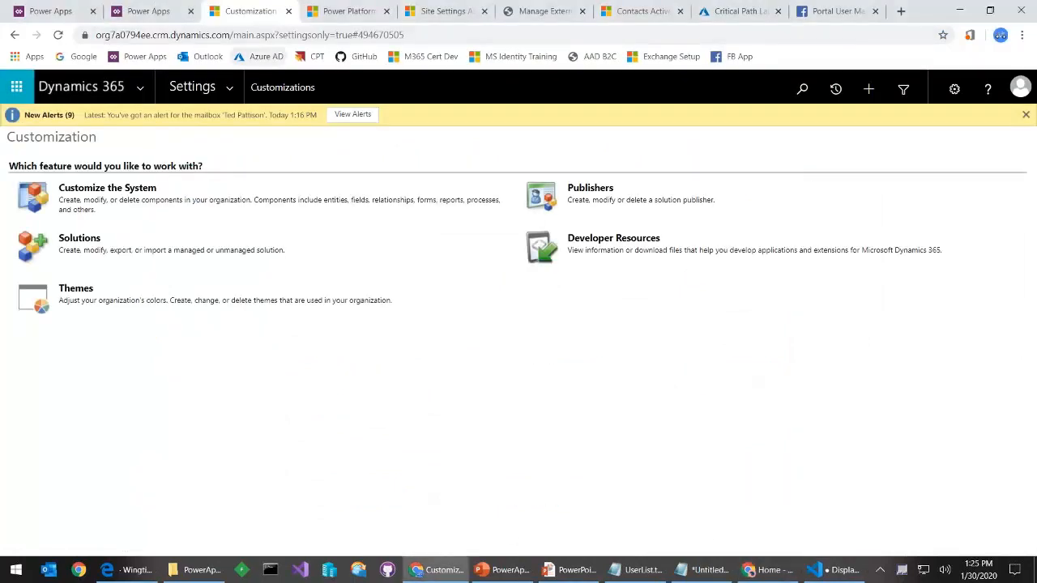
pyautogui.click(289, 11)
pyautogui.click(170, 12)
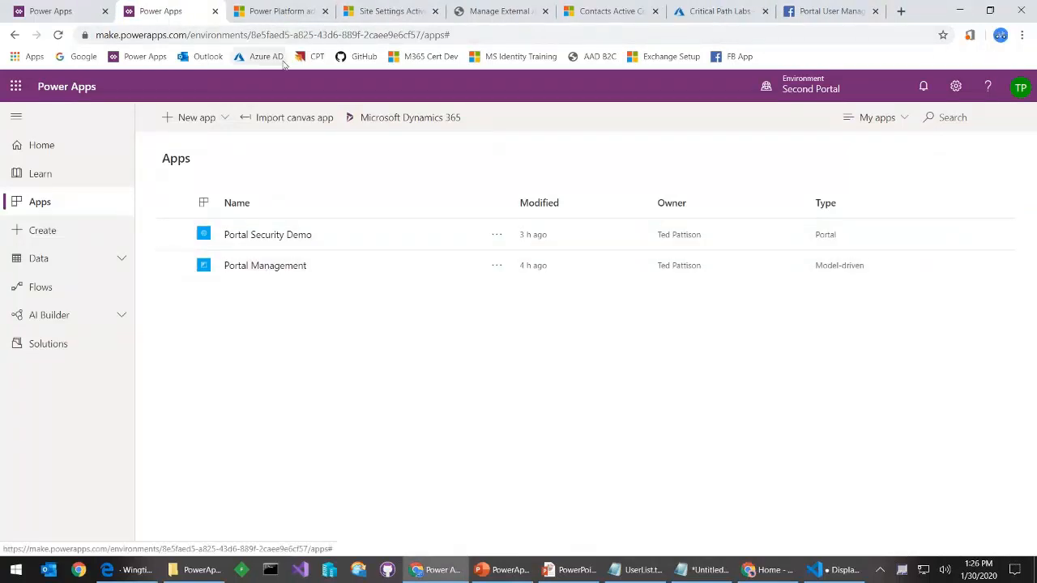
# Start a new invitation record from the Invitations list in Portal Management
pyautogui.click(381, 16)
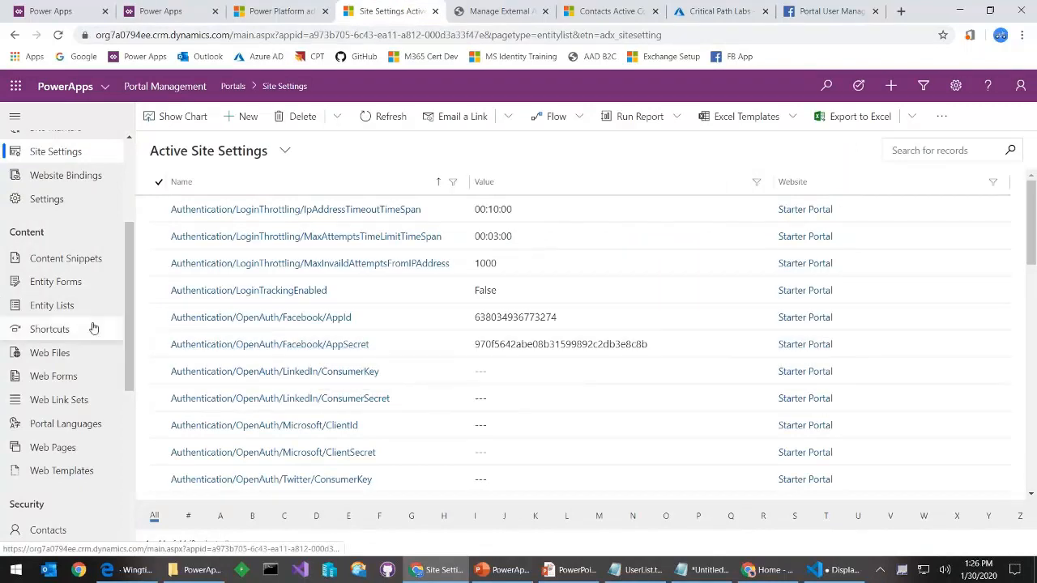
pyautogui.scroll(-5, 91, 334)
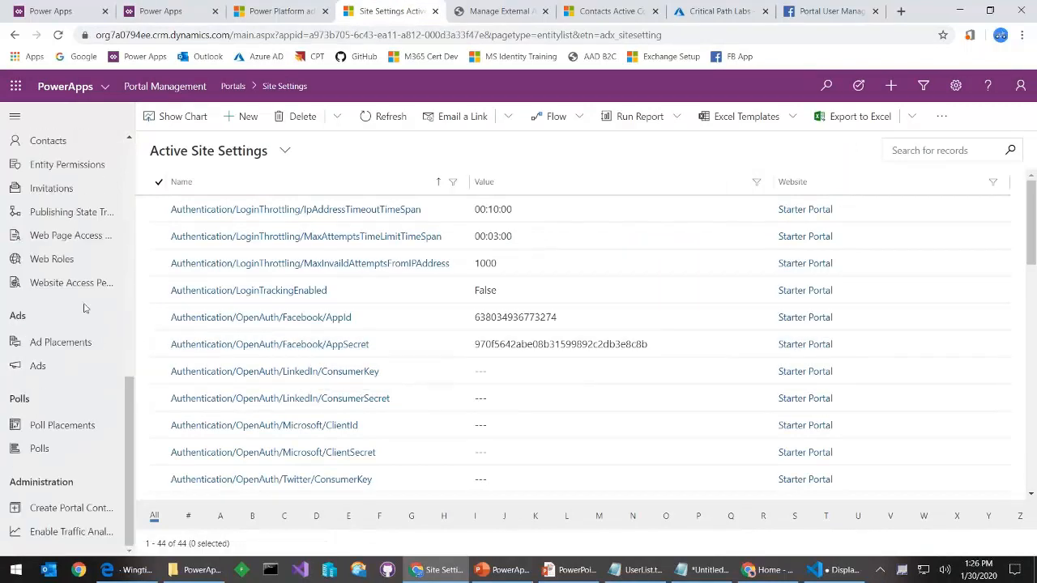
pyautogui.scroll(1, 98, 381)
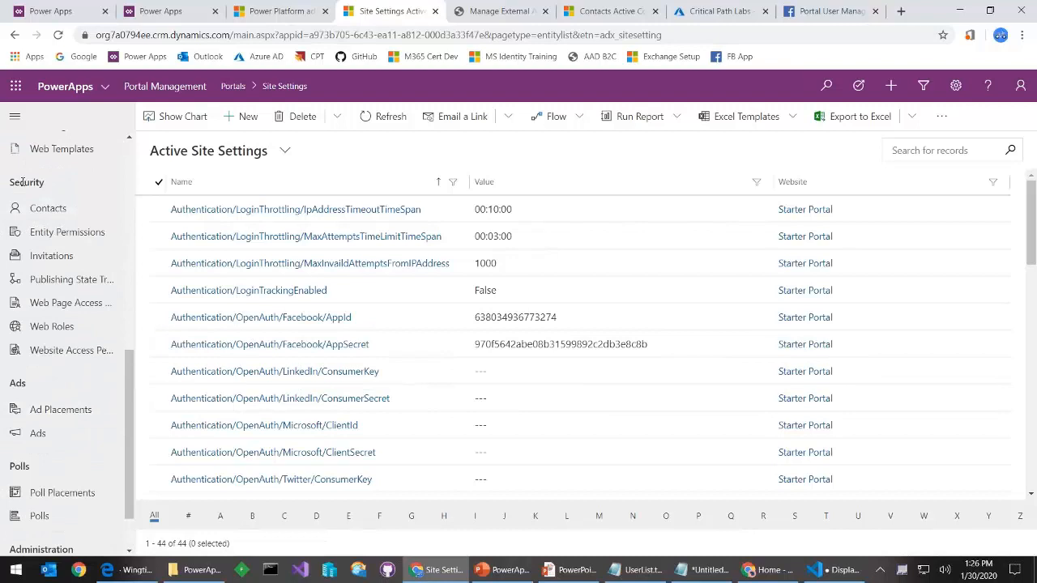
pyautogui.click(42, 257)
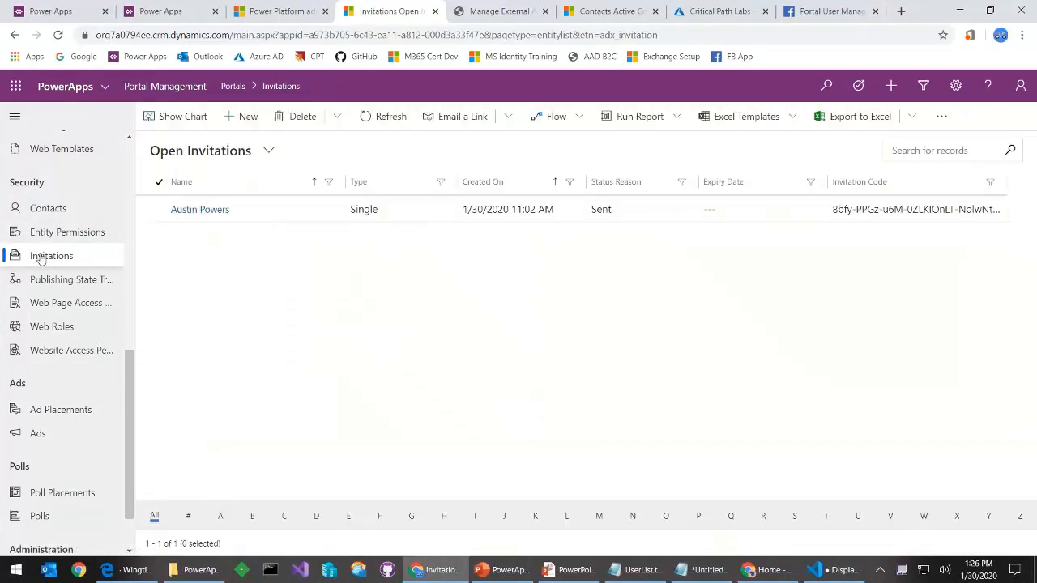
pyautogui.click(240, 122)
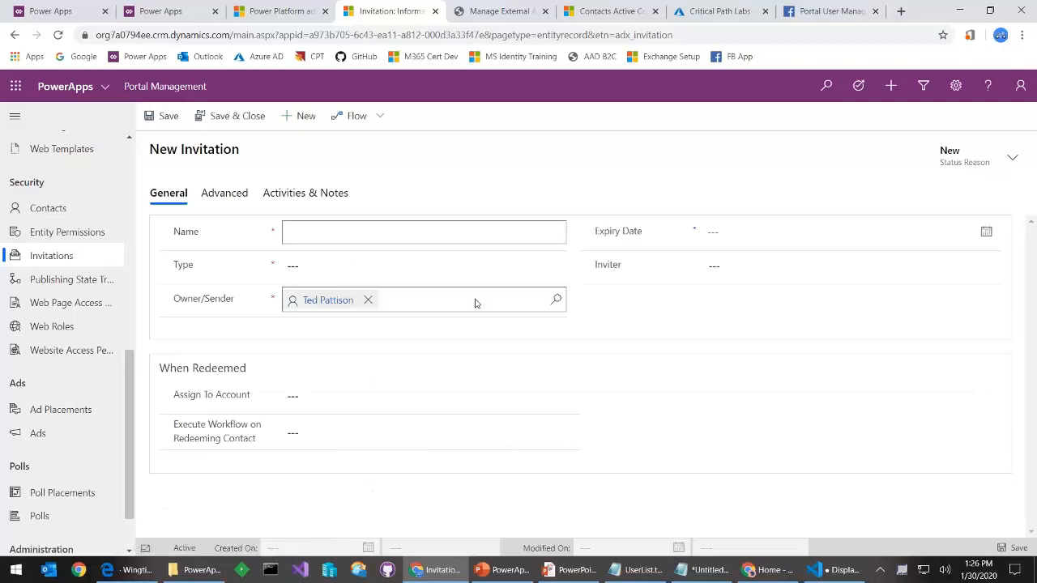
# Name the invitation 'Inviate Max' and set its Type to Single
pyautogui.write('Inviate Max')
pyautogui.press('Tab')
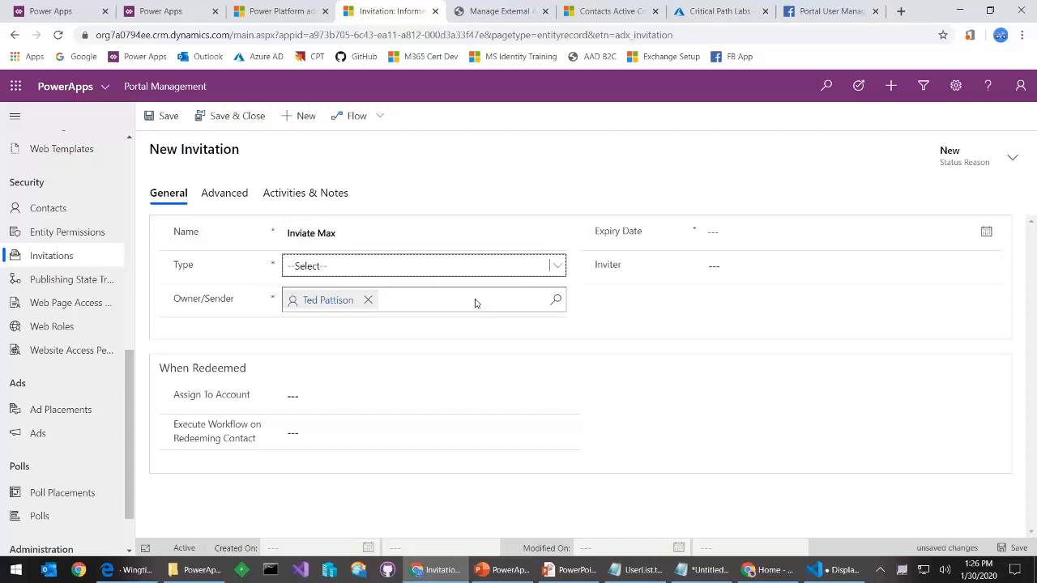
pyautogui.click(462, 272)
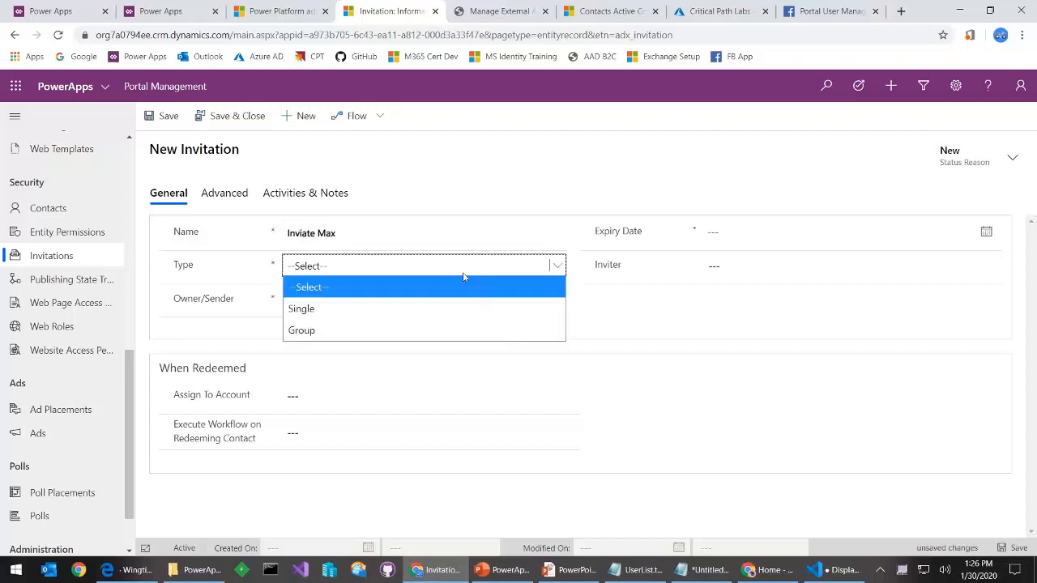
pyautogui.click(409, 308)
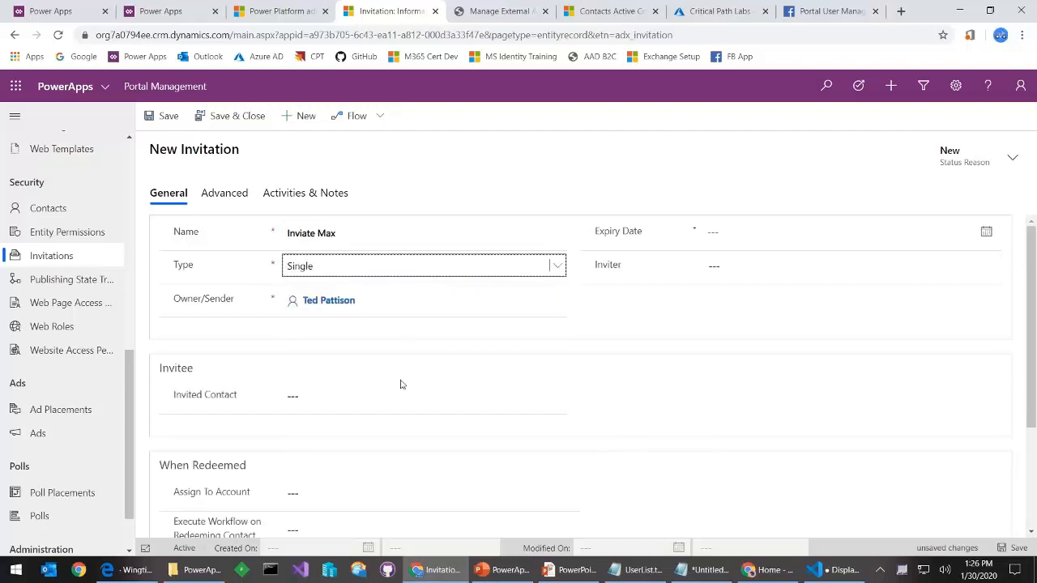
# Start creating a new contact from the Invited Contact lookup
pyautogui.click(526, 402)
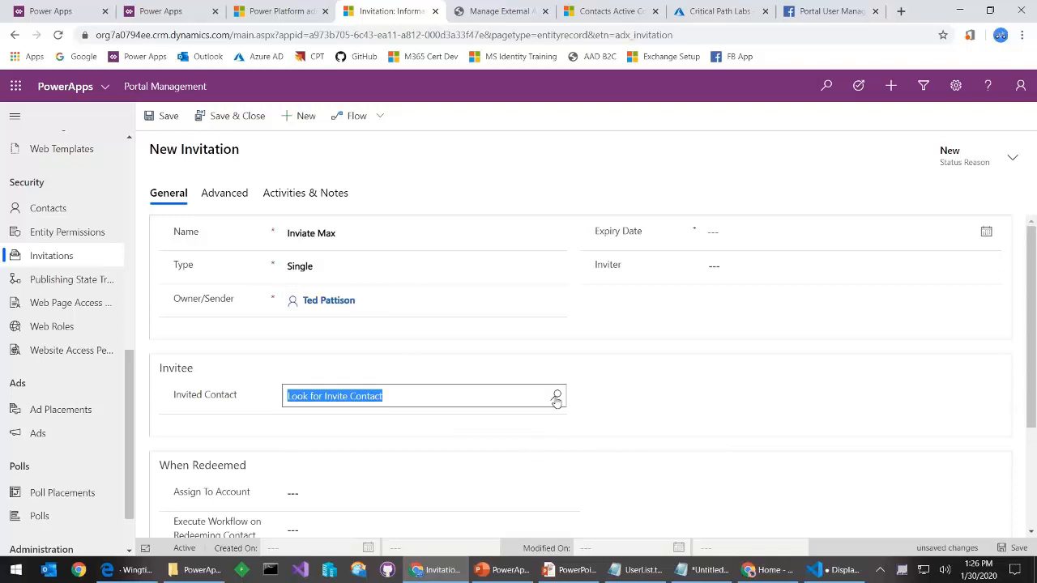
pyautogui.click(556, 398)
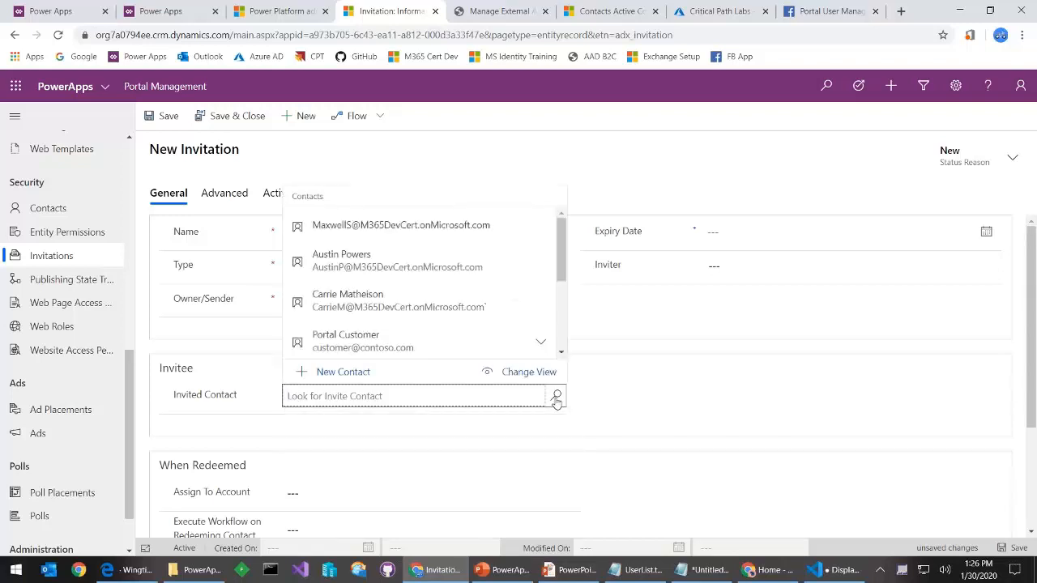
pyautogui.click(342, 372)
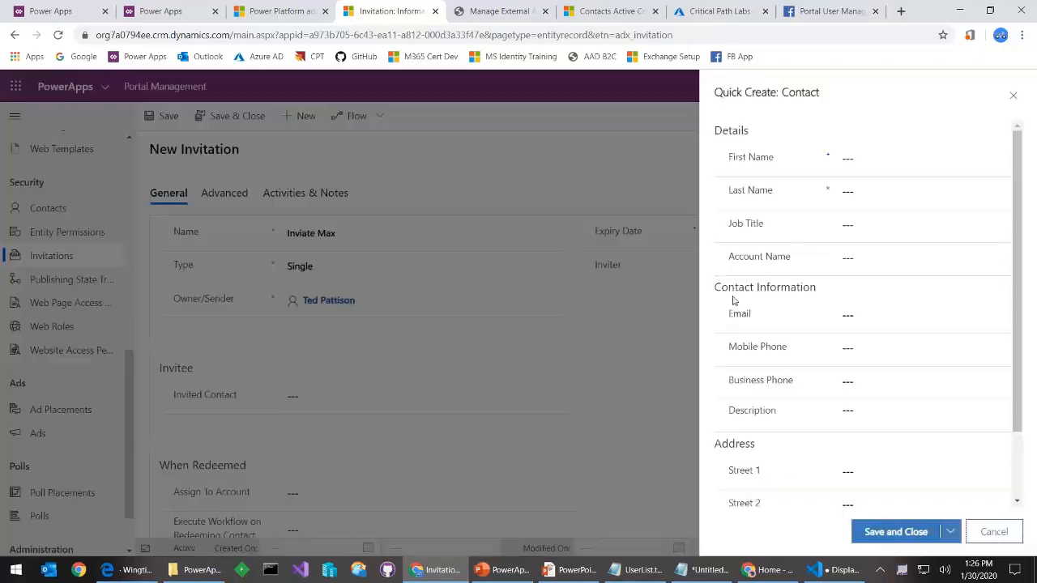
# Enter the contact's first name, last name and e-mail, and save despite the duplicate warning
pyautogui.click(866, 157)
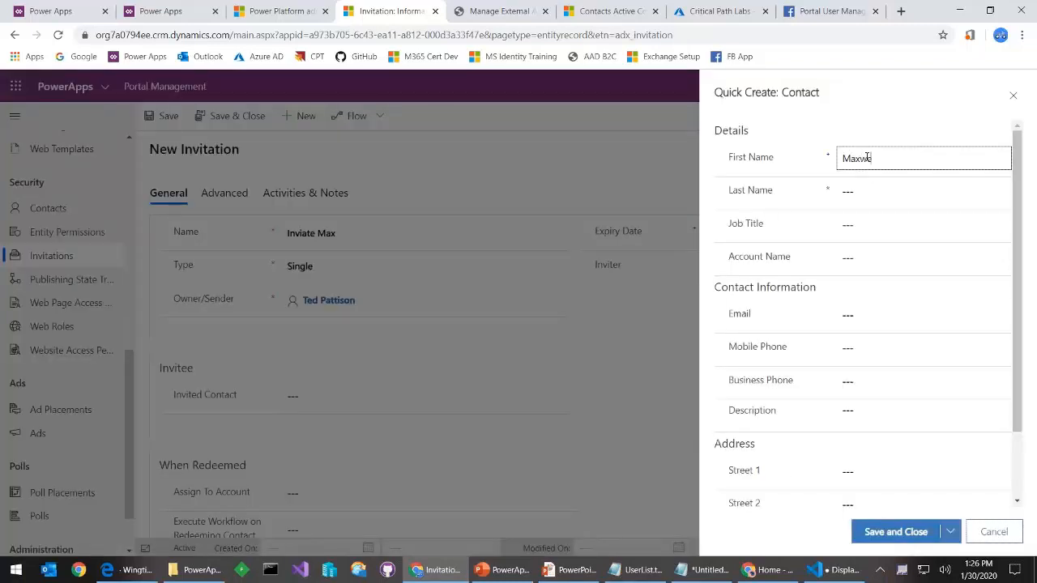
pyautogui.press('Tab')
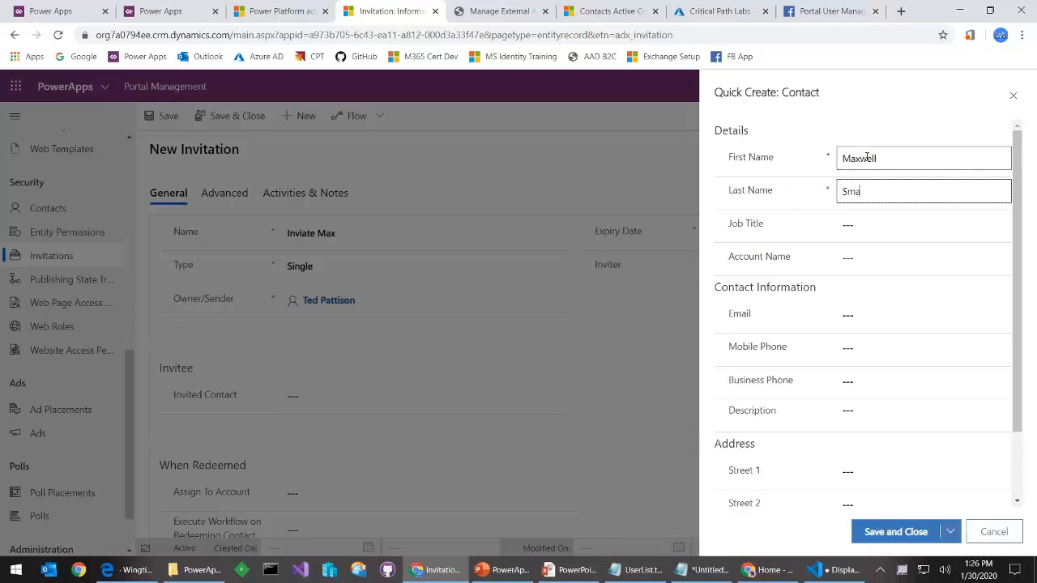
pyautogui.press('Tab')
pyautogui.press('Tab')
pyautogui.press('Tab')
pyautogui.press('Tab')
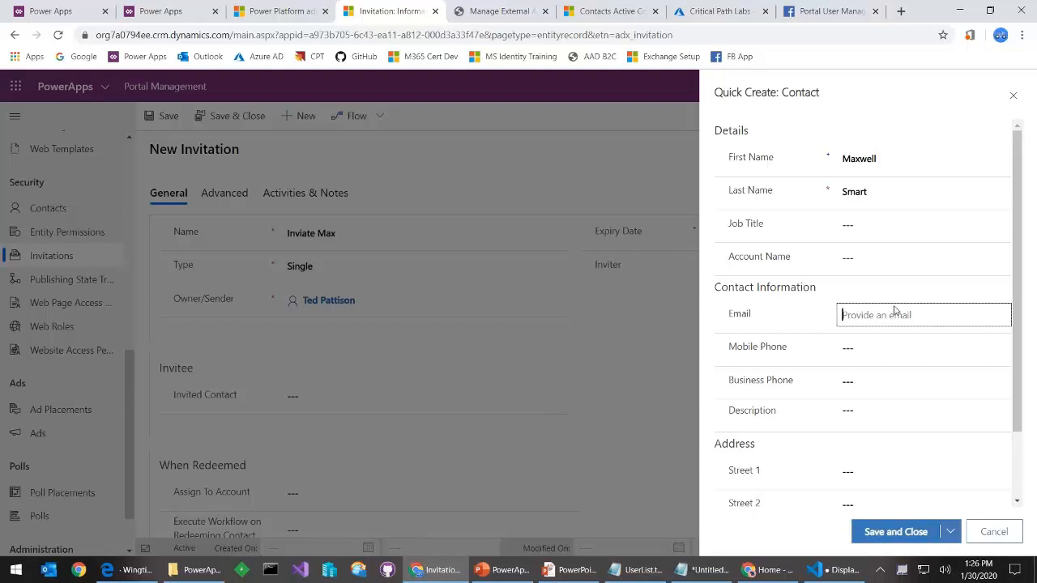
pyautogui.hotkey('ctrl', 'v')
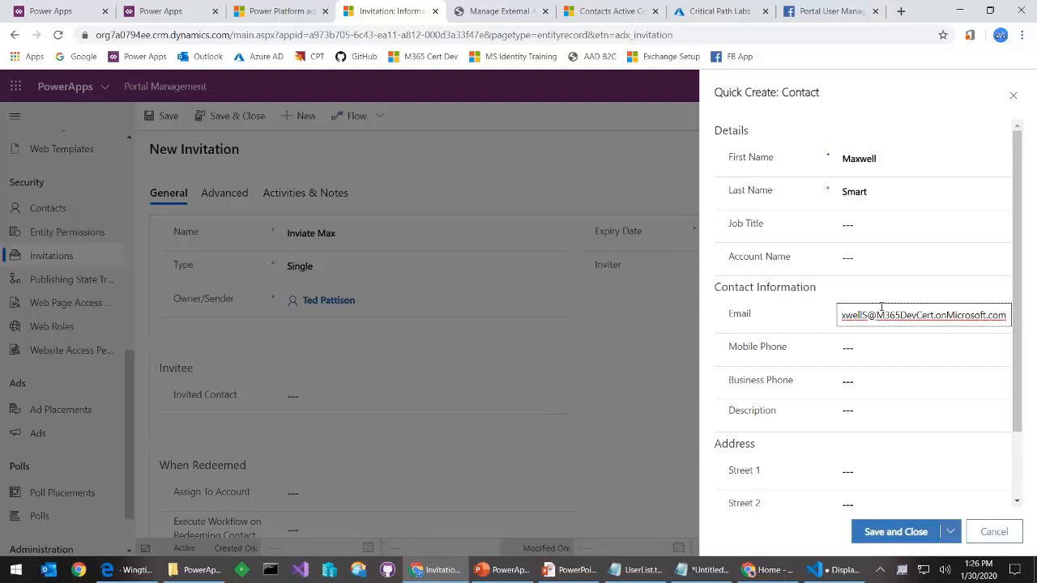
pyautogui.click(916, 533)
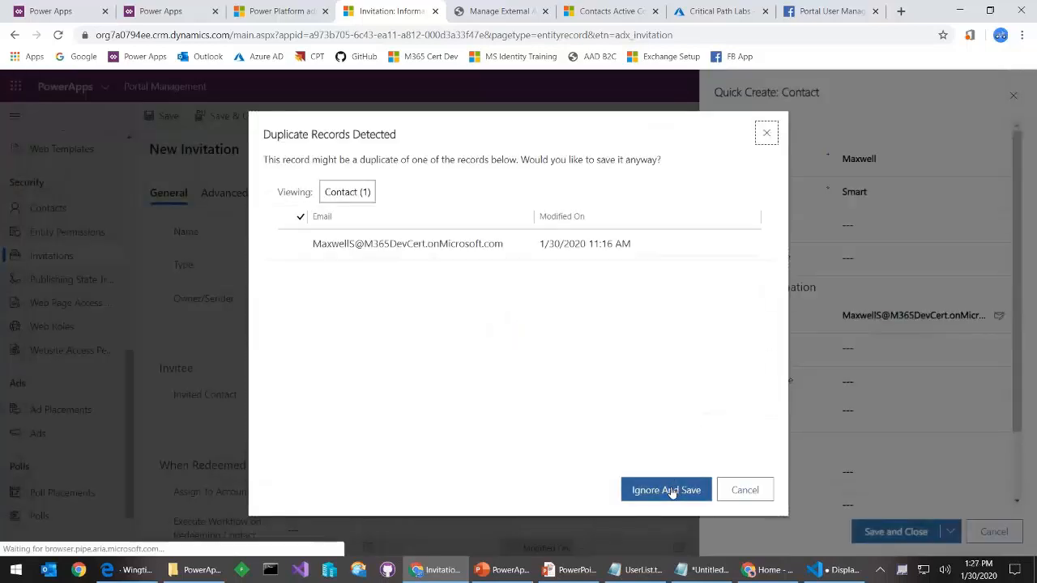
pyautogui.click(672, 489)
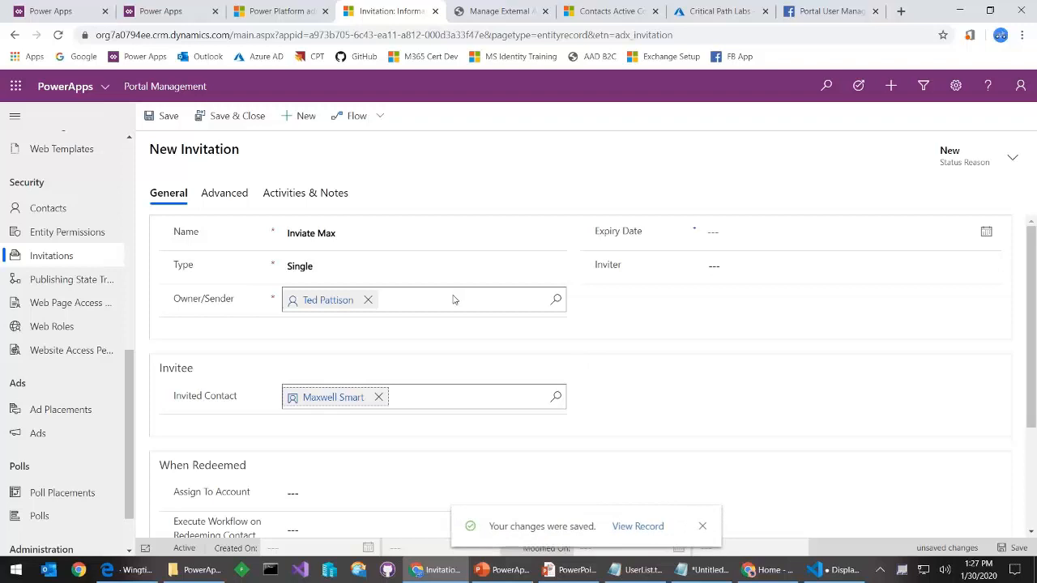
pyautogui.click(378, 117)
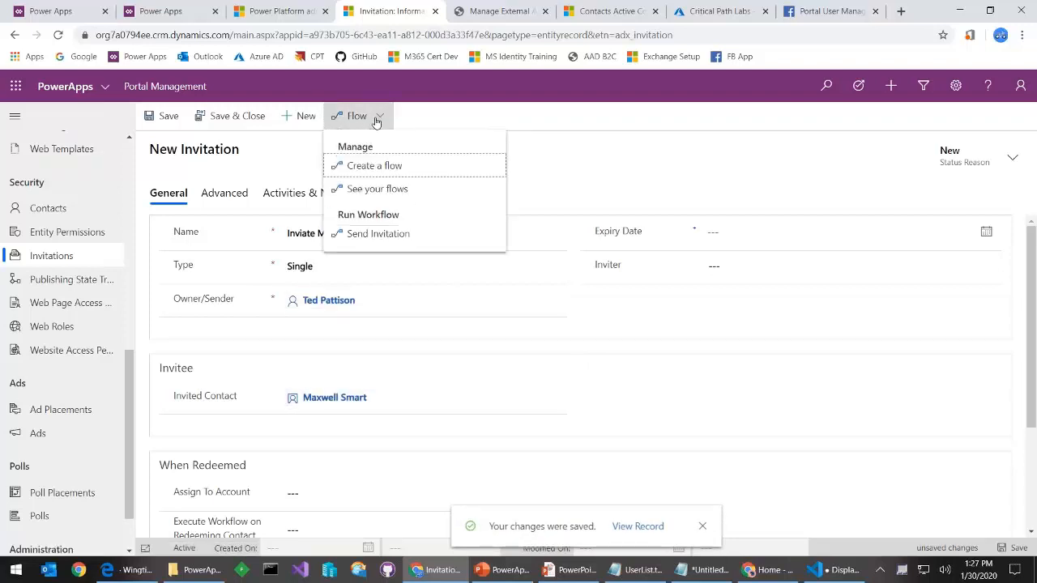
pyautogui.click(409, 235)
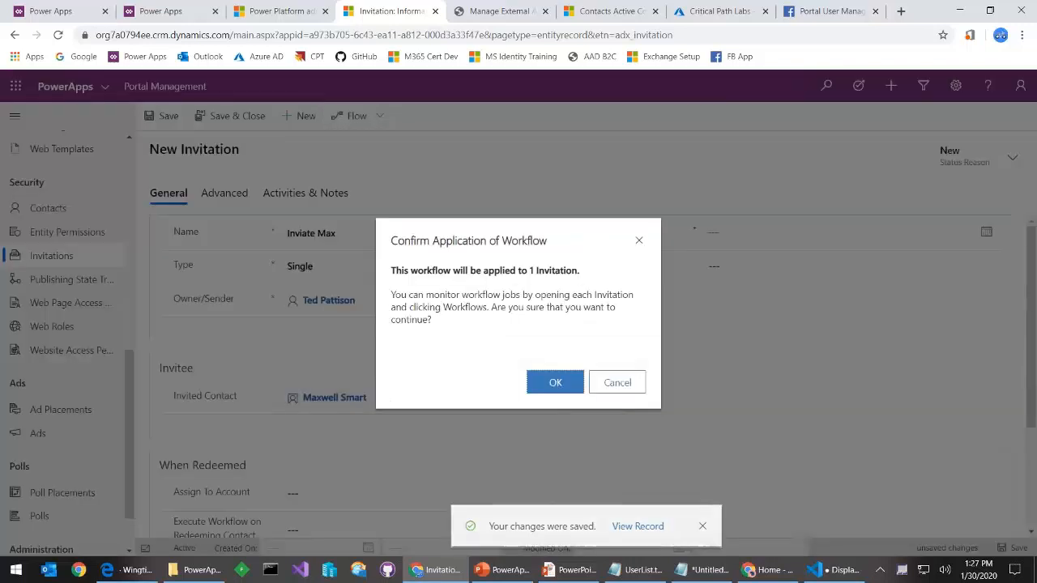
pyautogui.click(556, 382)
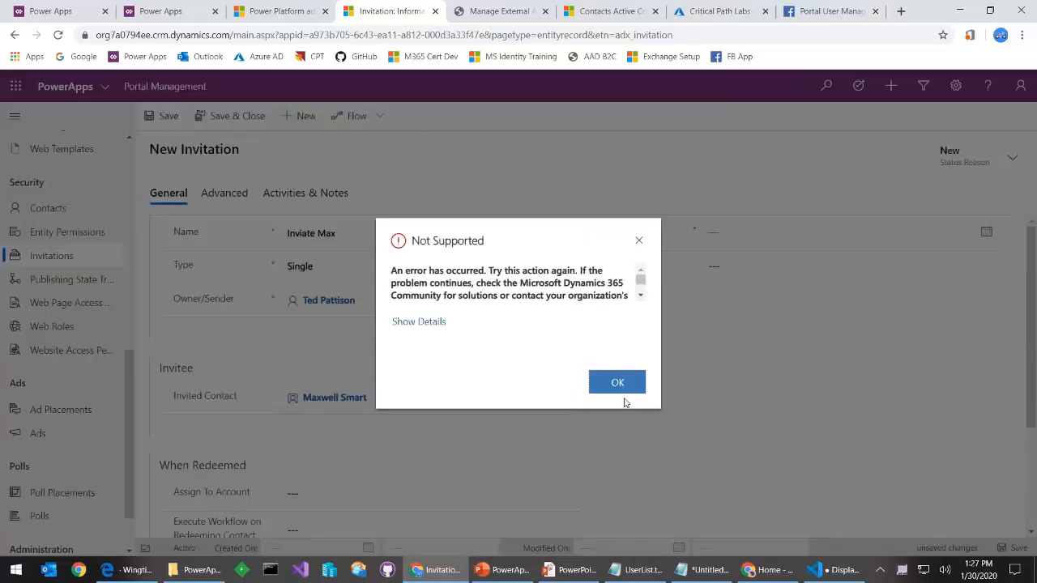
pyautogui.click(620, 384)
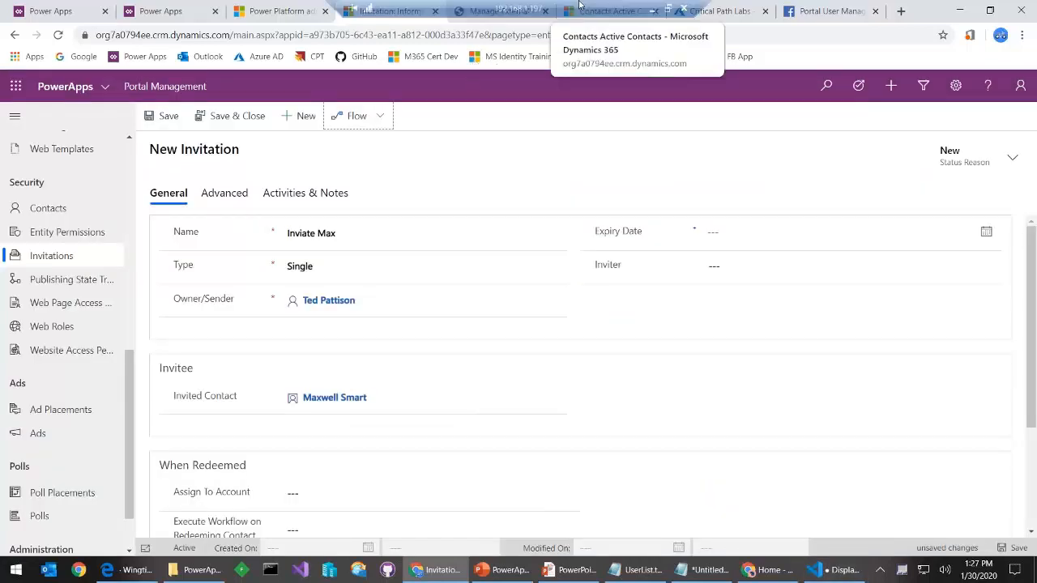
# Open the You've Been Invited CRM:0001002 email in Outlook and follow its invitation link
pyautogui.click(653, 9)
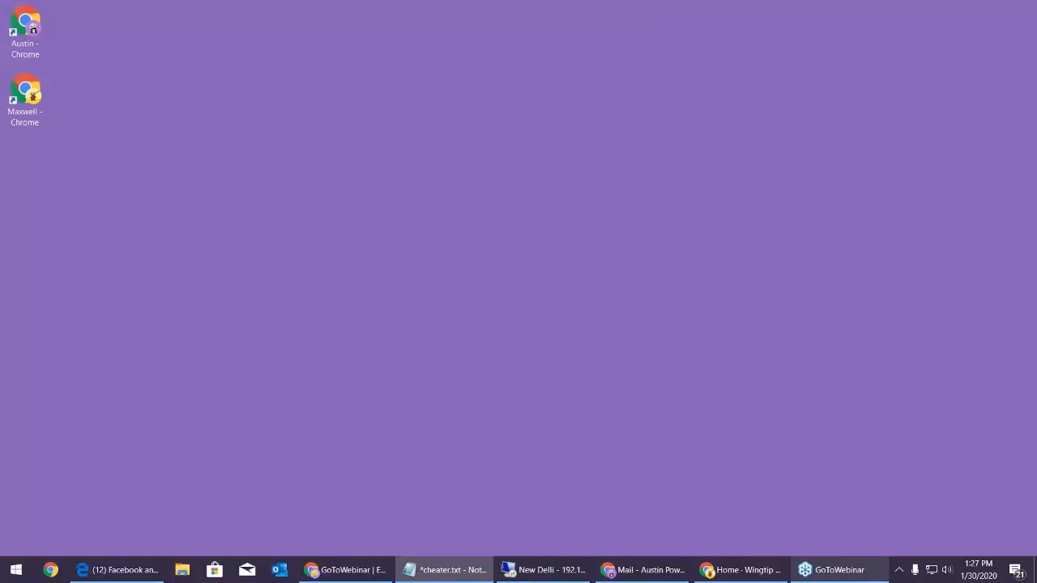
pyautogui.click(677, 569)
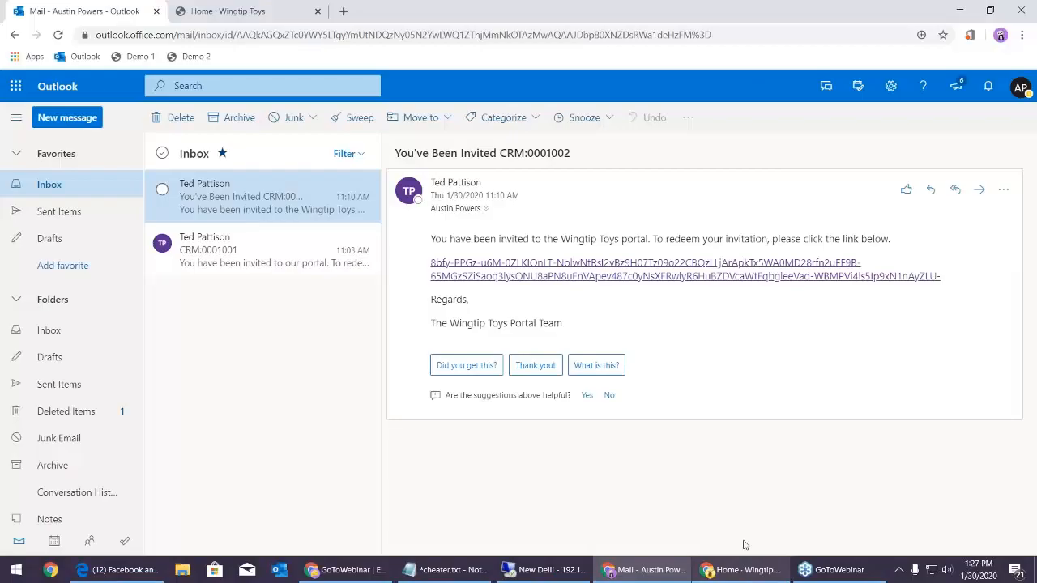
pyautogui.click(257, 239)
pyautogui.click(263, 205)
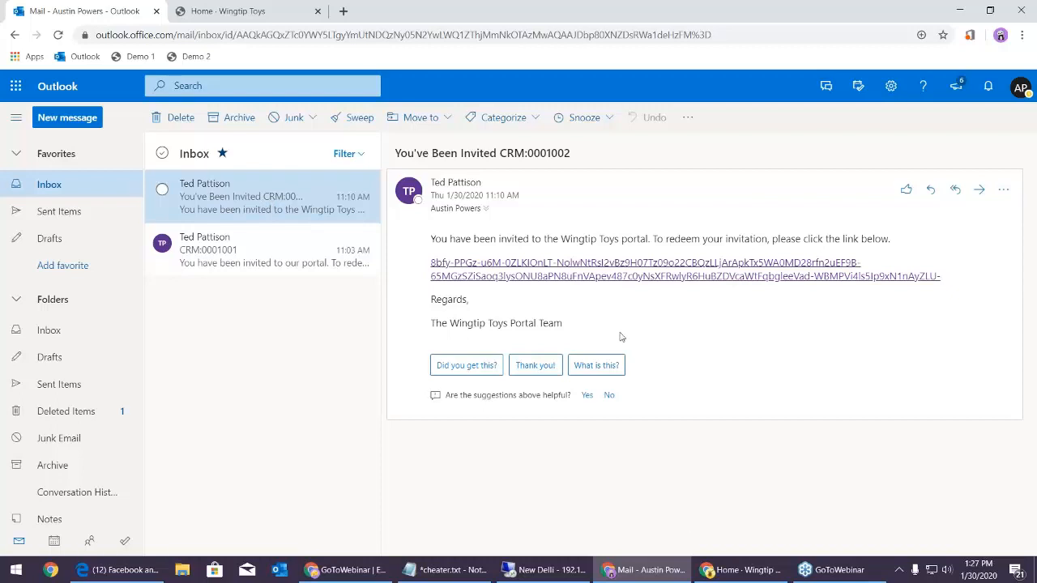
pyautogui.click(593, 267)
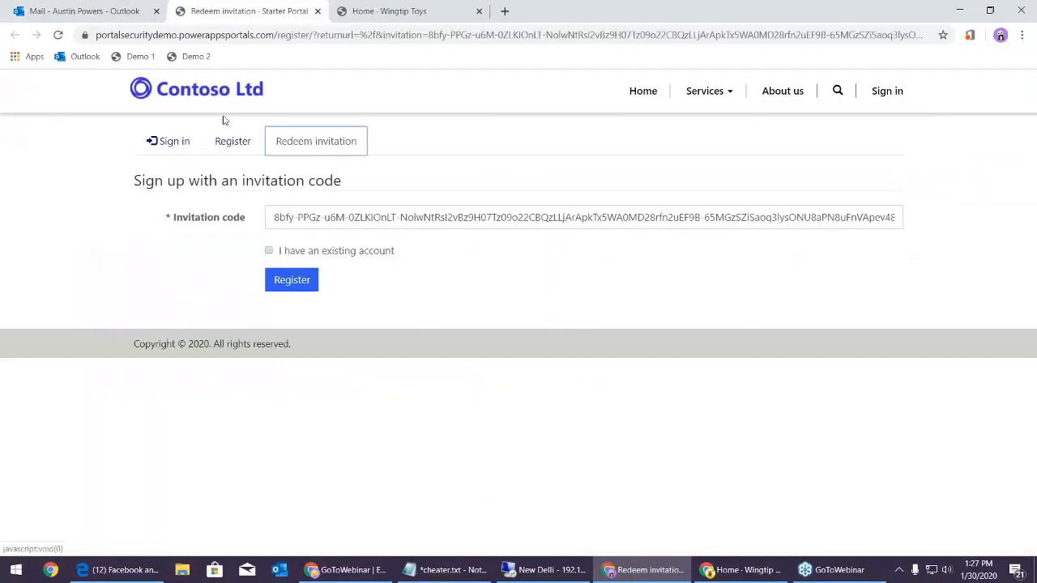
# Redeem the invitation by registering with Azure AD and accepting the profile-read permission
pyautogui.click(293, 281)
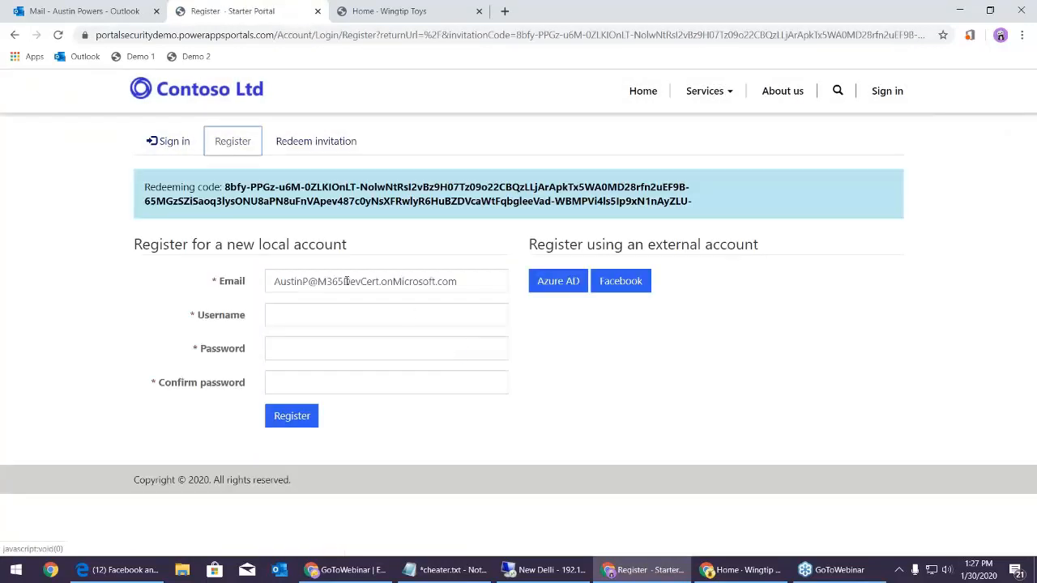
pyautogui.click(367, 313)
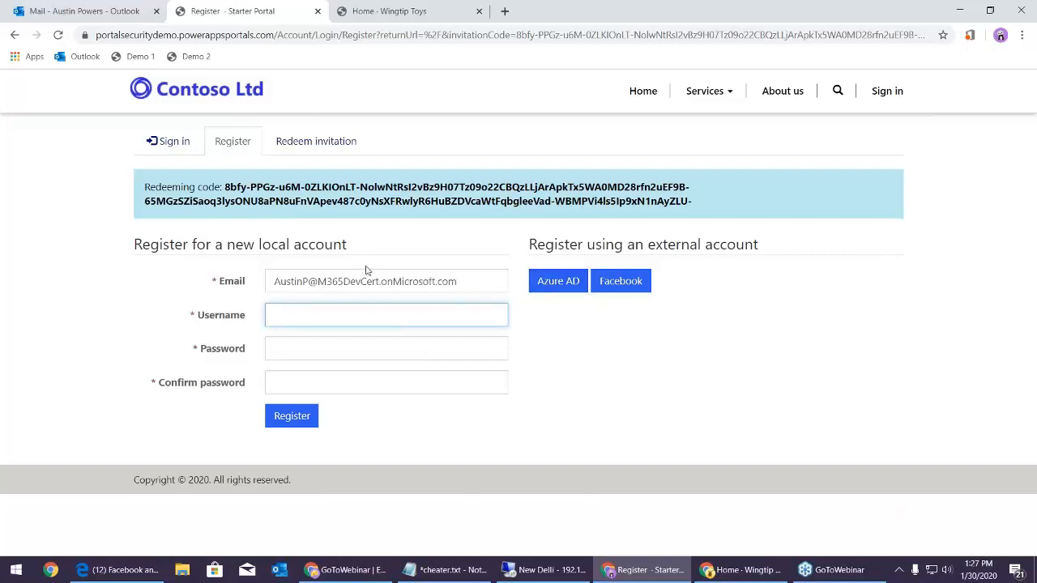
pyautogui.click(555, 281)
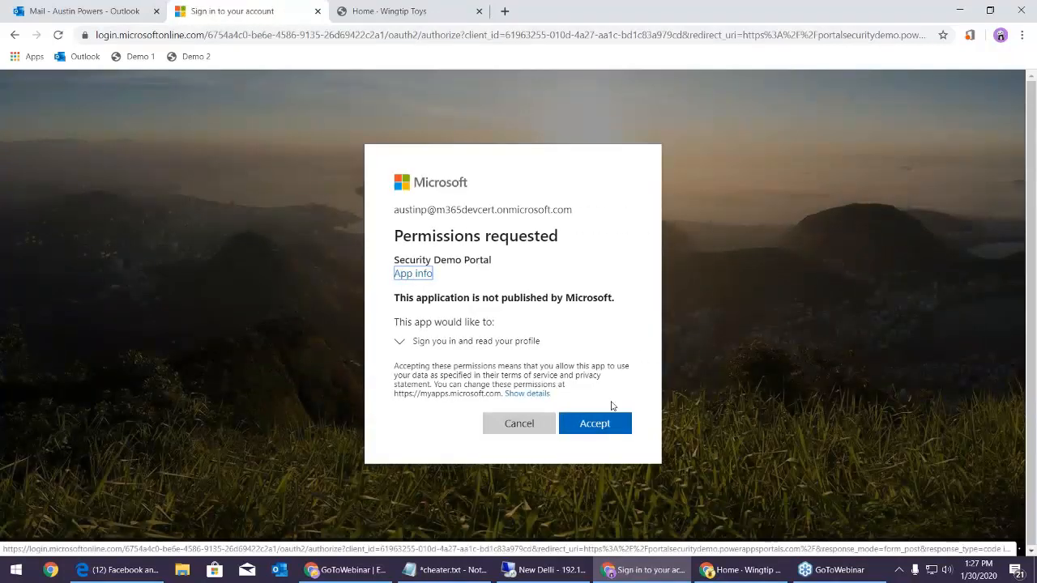
pyautogui.click(599, 424)
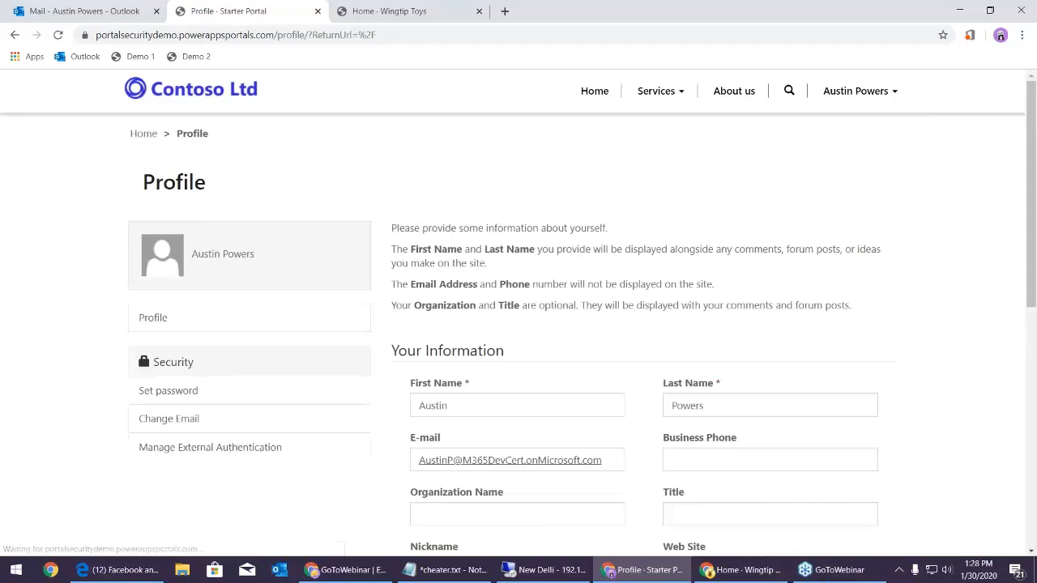
pyautogui.scroll(-3, 647, 418)
pyautogui.scroll(3, 657, 459)
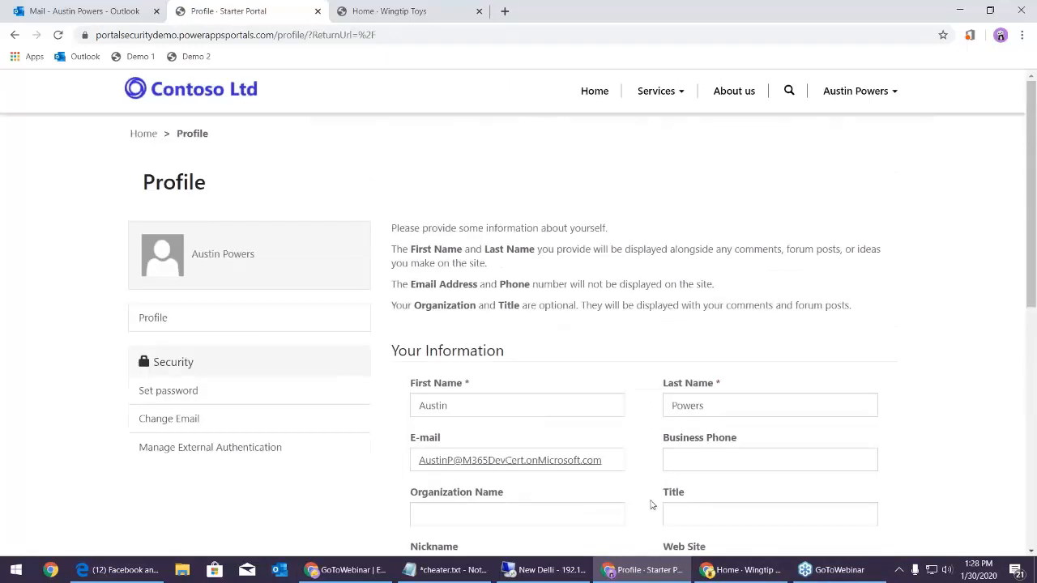
# Return to the slideshow and advance to the Locating What Needs to Be Fixed slide
pyautogui.click(543, 569)
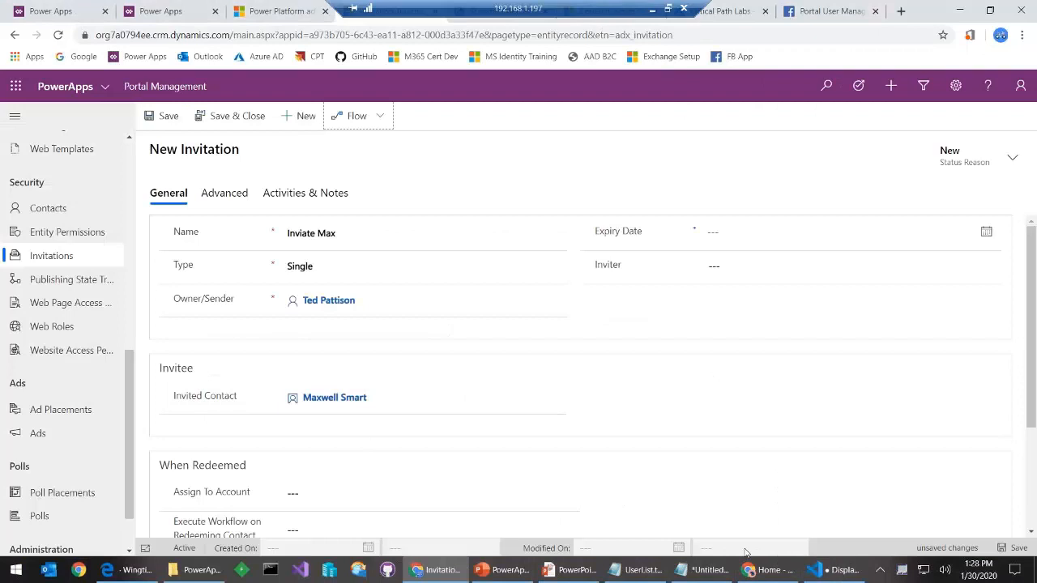
pyautogui.click(571, 570)
pyautogui.press('Right')
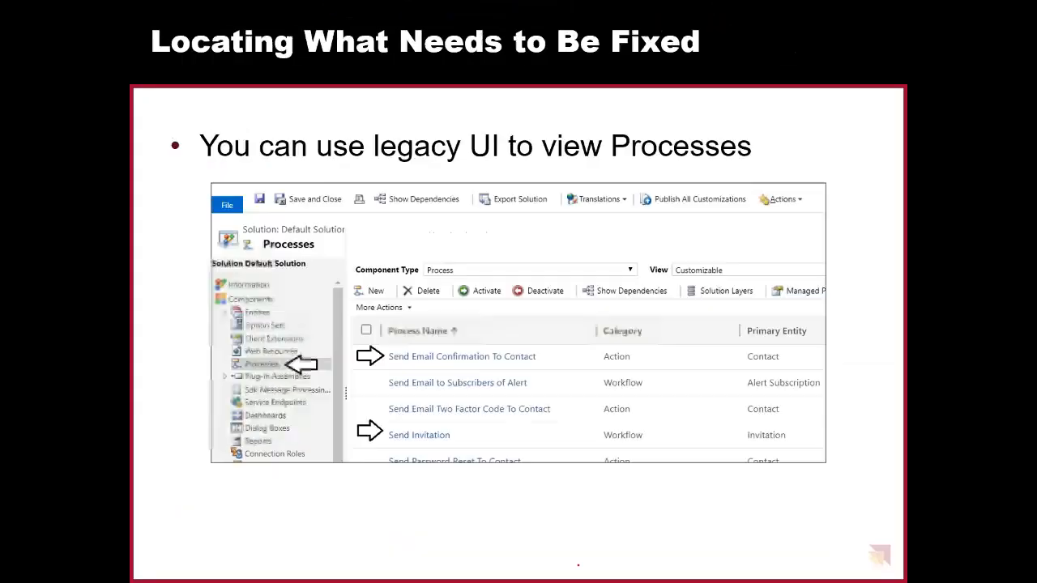
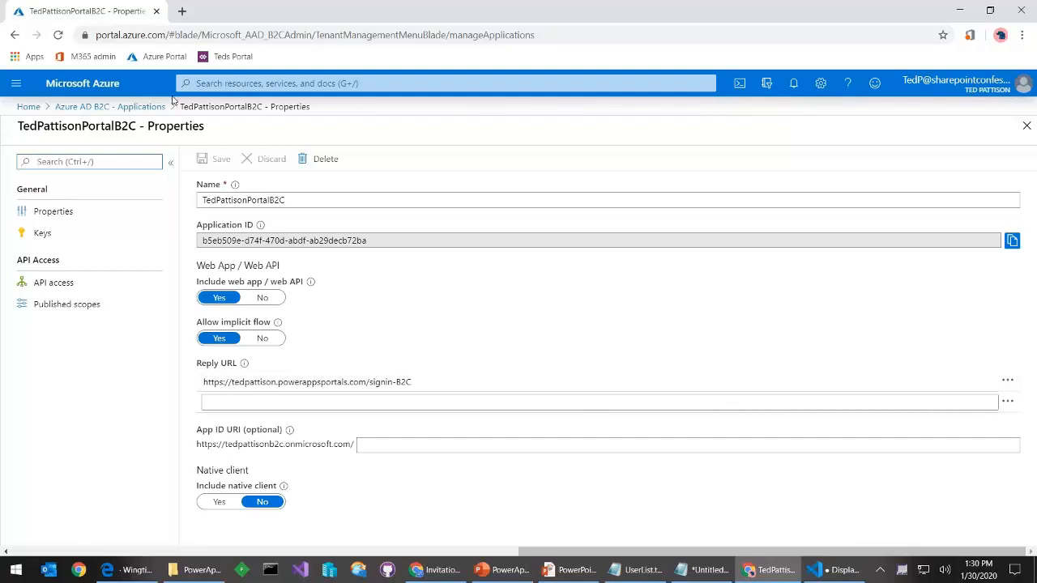
# Check the identity providers for the B2C_1_SUSI flow and the tenant (only Local account, Email), then return to the slides
pyautogui.click(109, 106)
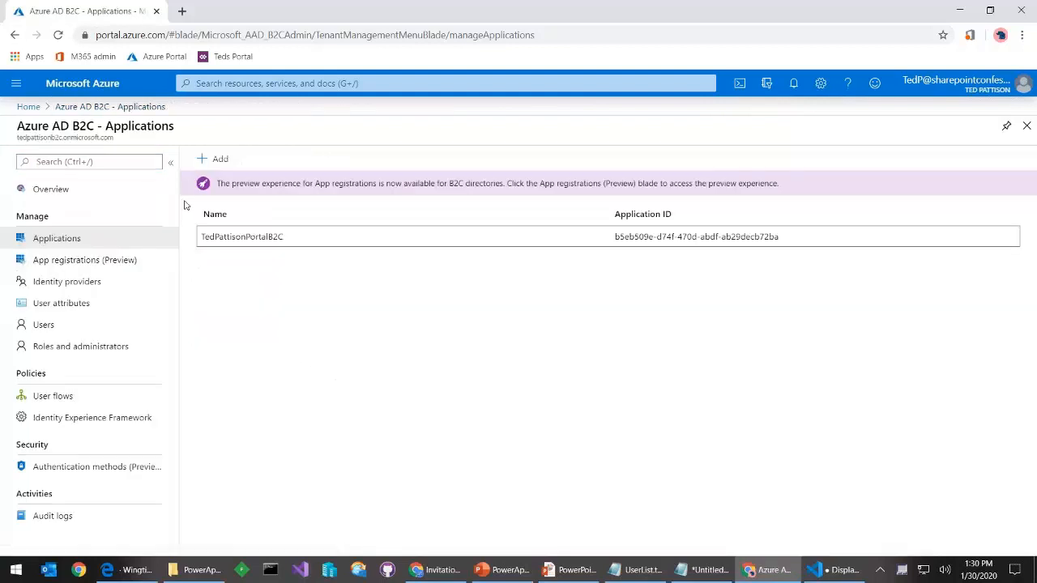
pyautogui.click(102, 400)
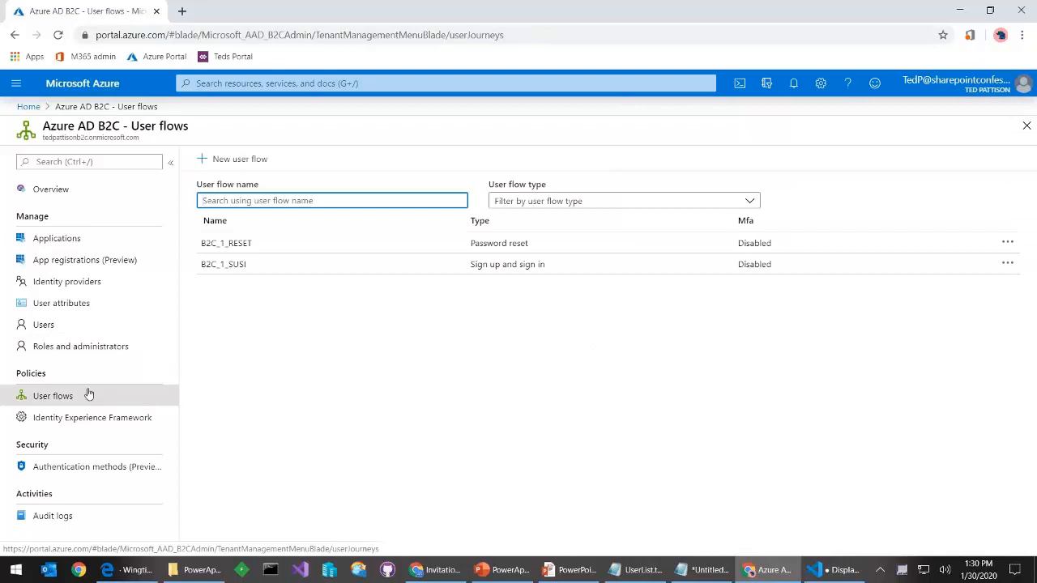
pyautogui.click(235, 266)
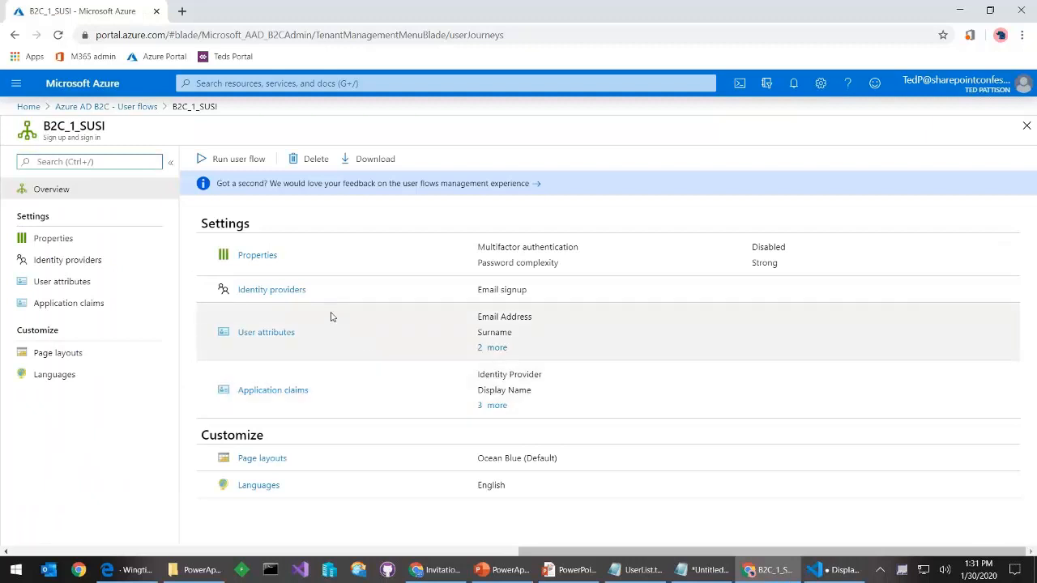
pyautogui.click(278, 290)
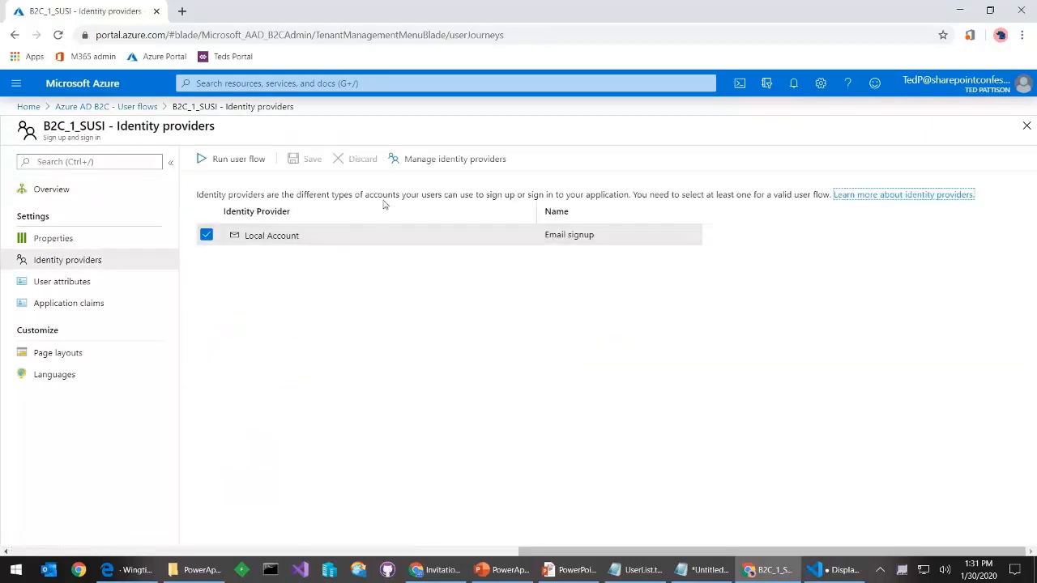
pyautogui.click(442, 159)
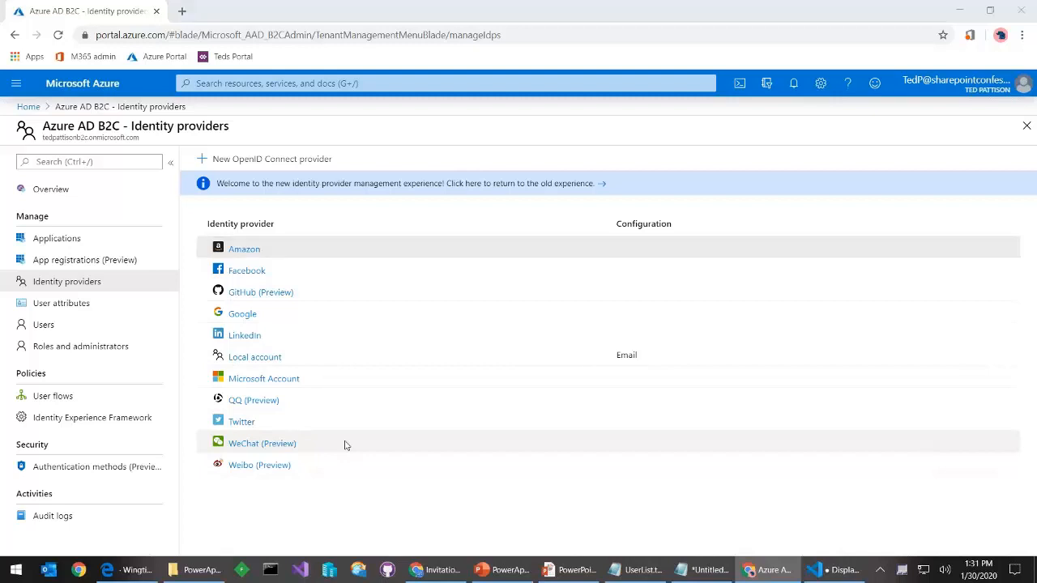
pyautogui.hotkey('alt', 'Tab')
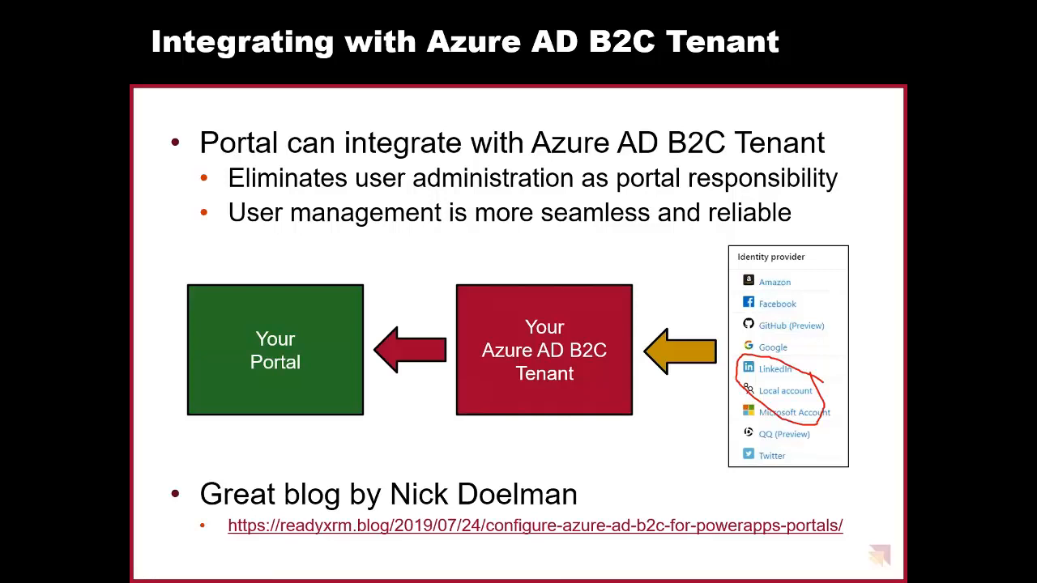
# Advance to the Configuring Portal Authentication slide, then go back to the Power Apps browser window
pyautogui.press('Right')
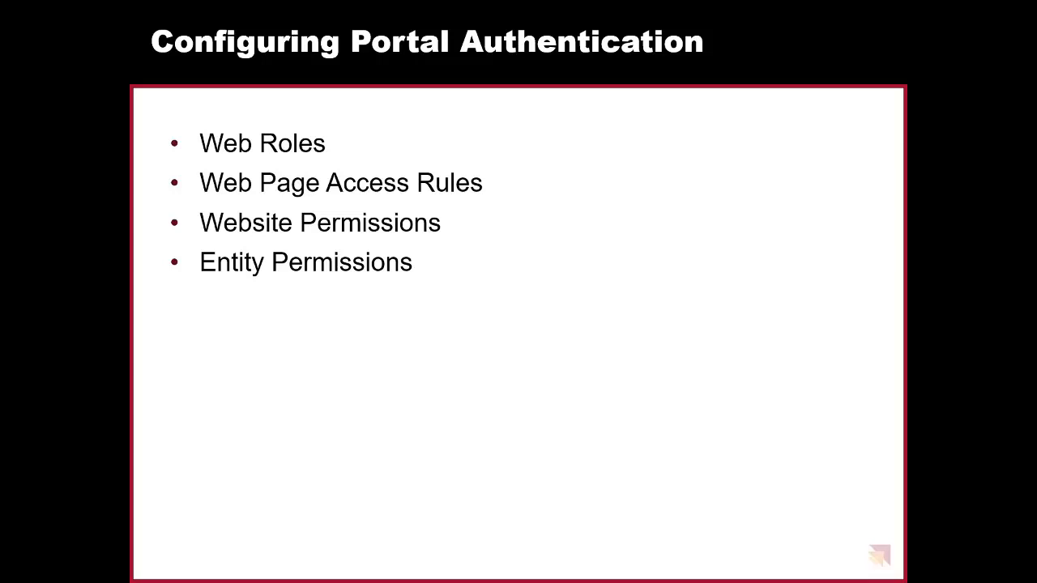
pyautogui.hotkey('alt', 'Tab')
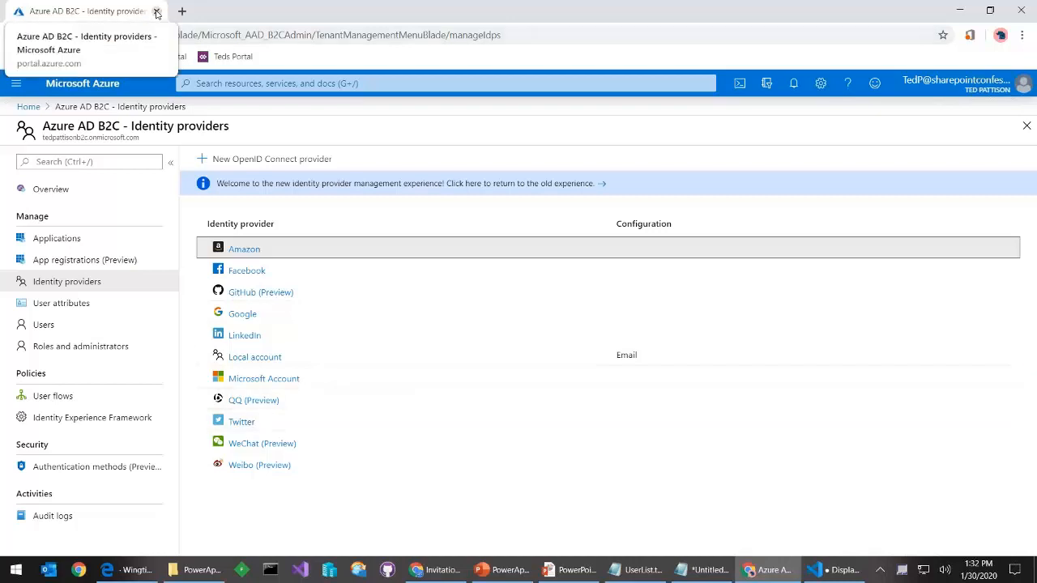
pyautogui.hotkey('alt', 'Tab')
pyautogui.hotkey('alt', 'Tab')
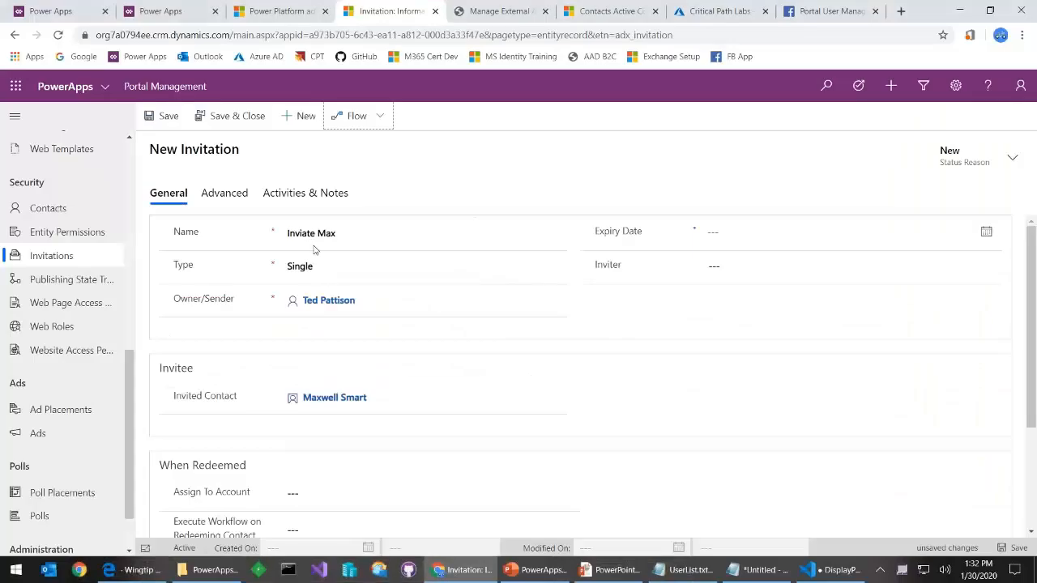
# Close every leftover tab except Power Apps, discarding the unsaved invitation, and switch to the Demo Portal environment
pyautogui.click(215, 11)
pyautogui.click(223, 16)
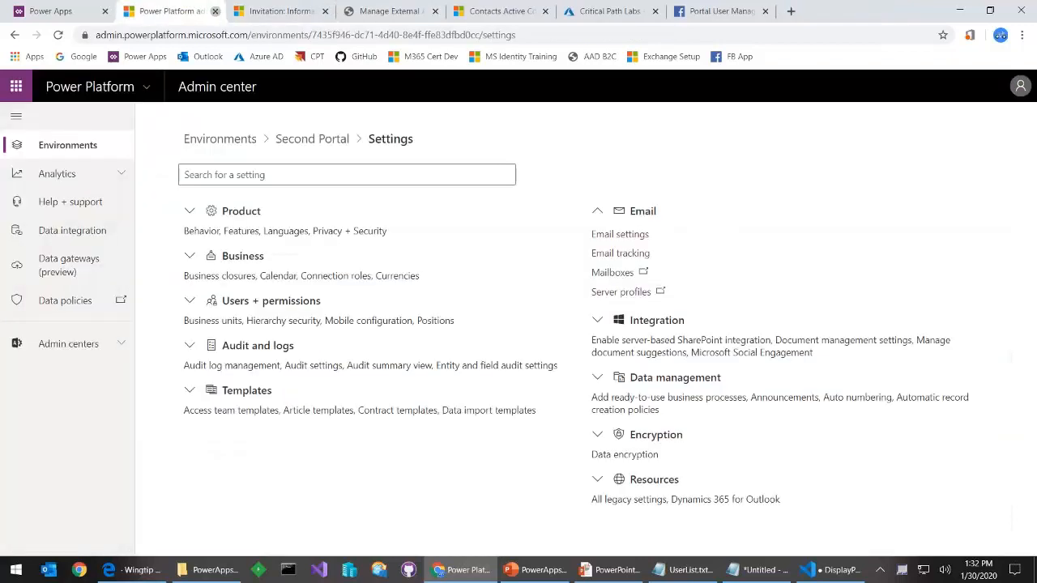
pyautogui.click(221, 12)
pyautogui.click(221, 12)
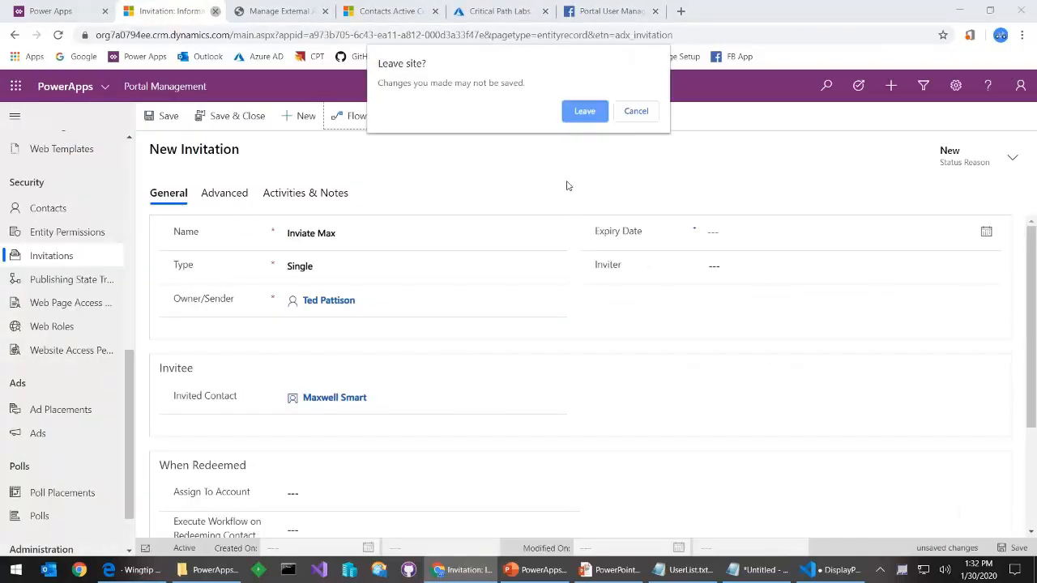
pyautogui.click(575, 113)
pyautogui.click(318, 11)
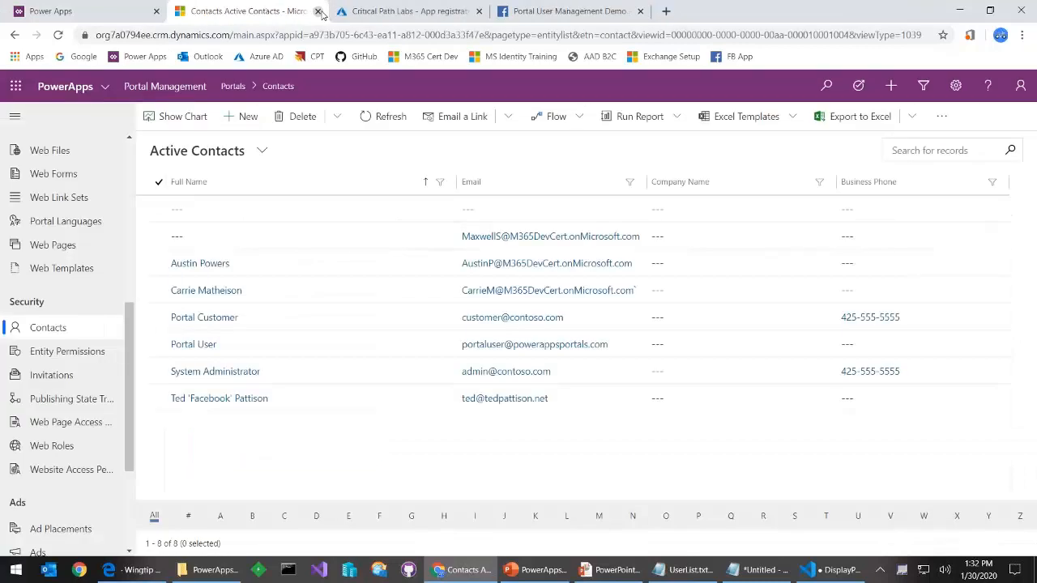
pyautogui.click(319, 11)
pyautogui.click(319, 11)
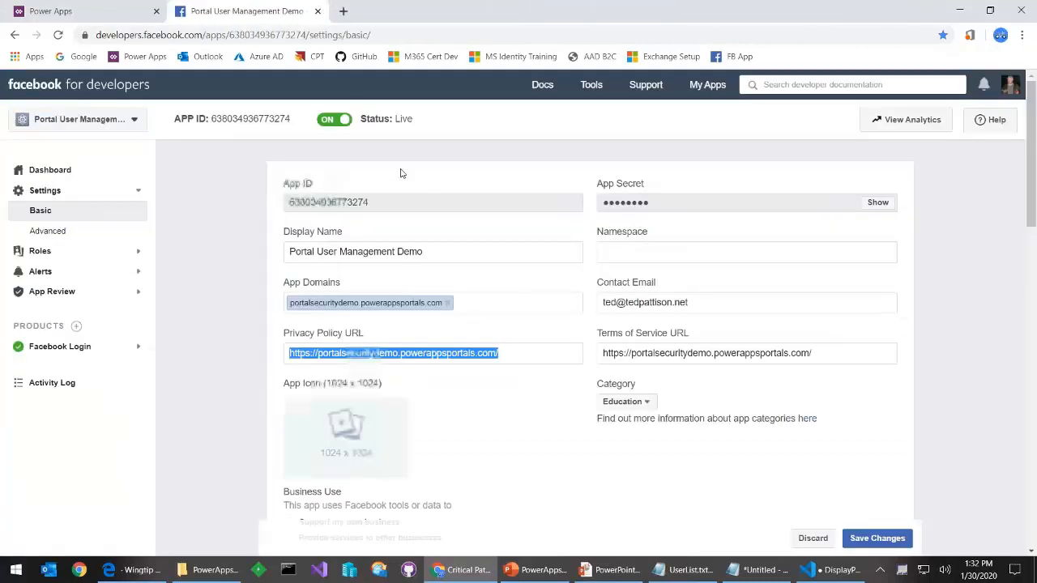
pyautogui.click(318, 11)
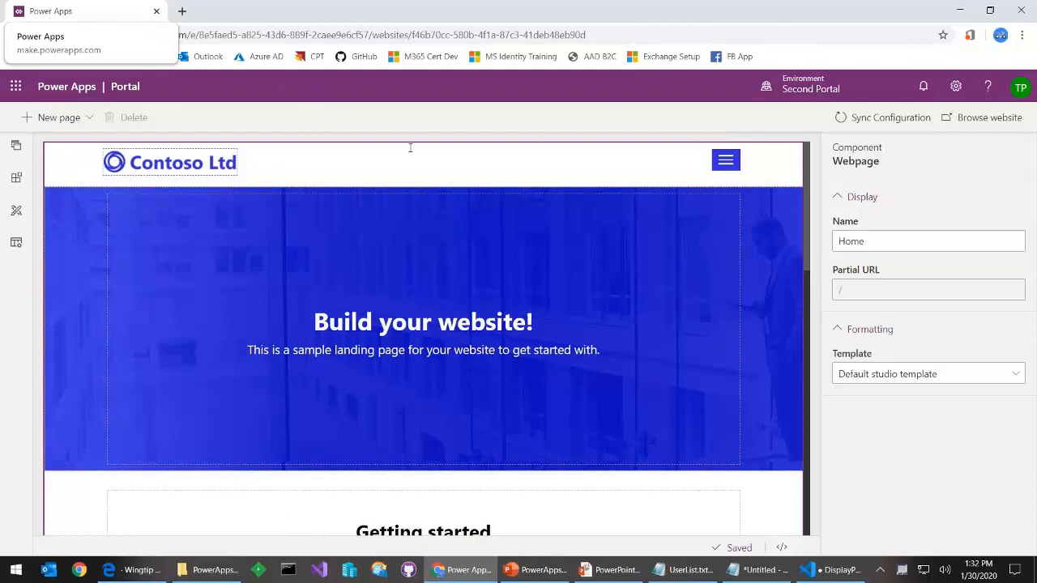
pyautogui.click(798, 101)
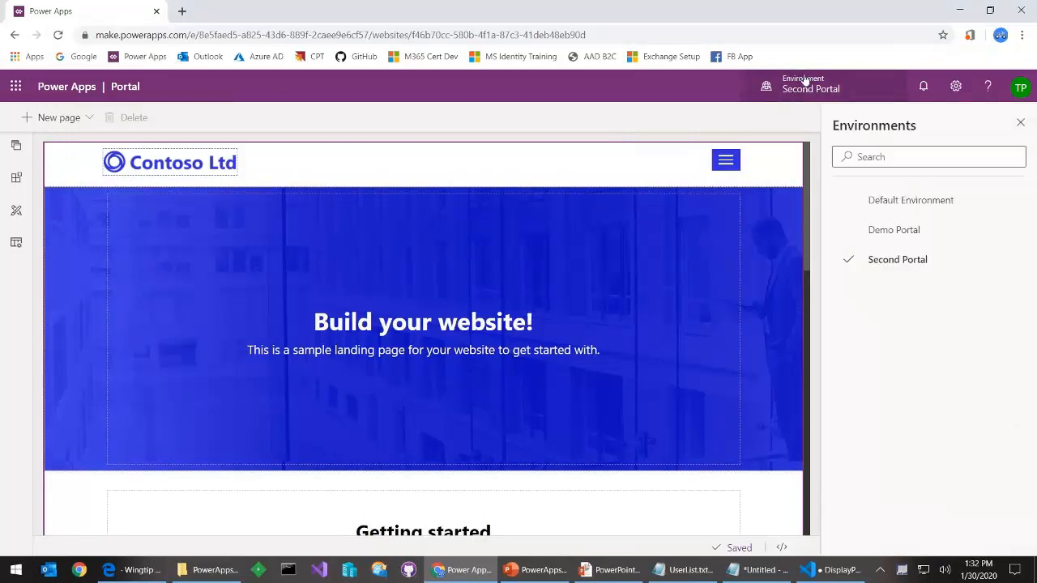
pyautogui.click(914, 233)
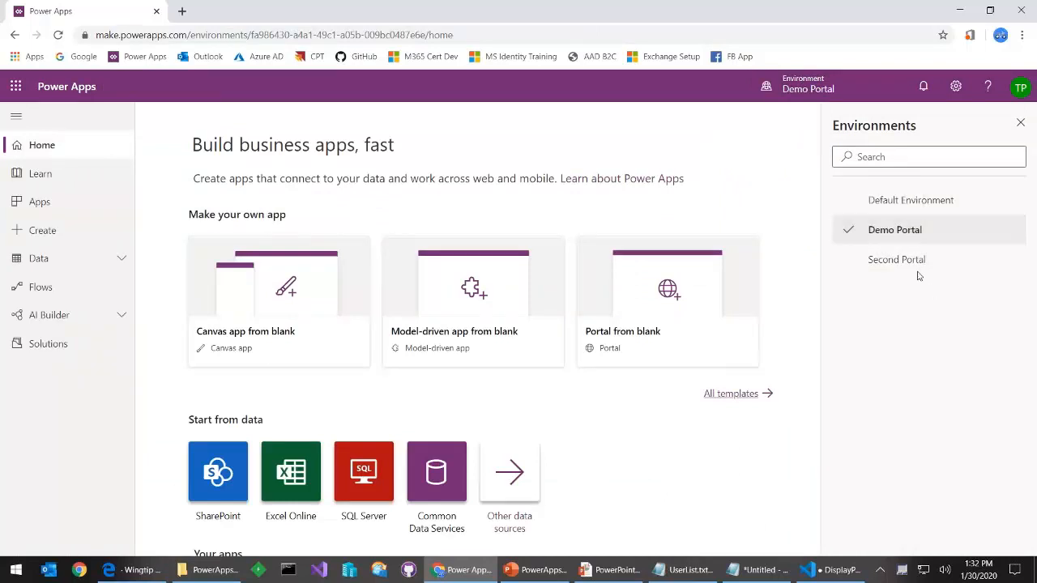
# Open the Wingtip Toys portal in the designer, with Power Apps home in a second tab
pyautogui.click(66, 215)
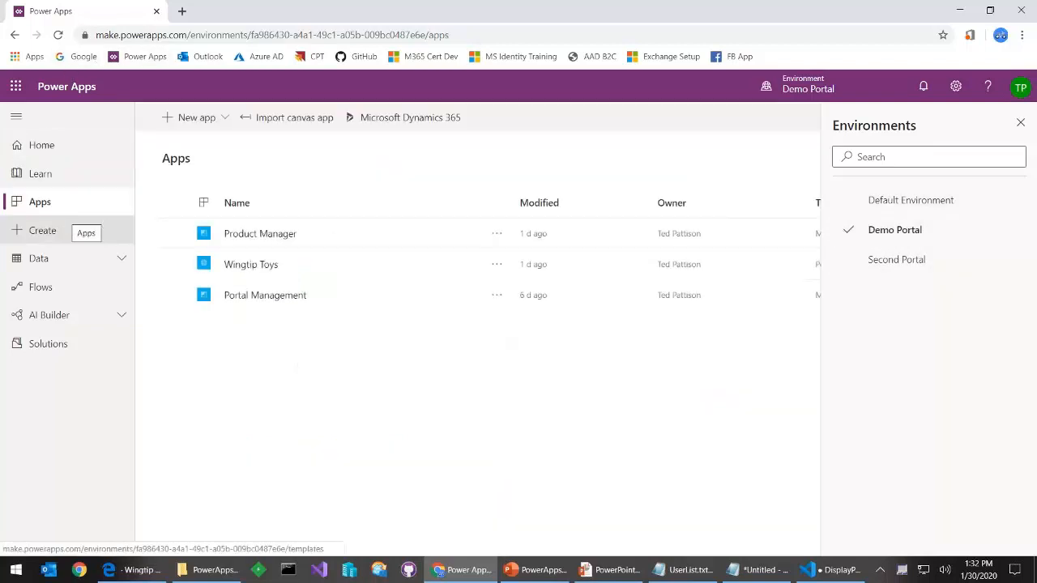
pyautogui.click(495, 266)
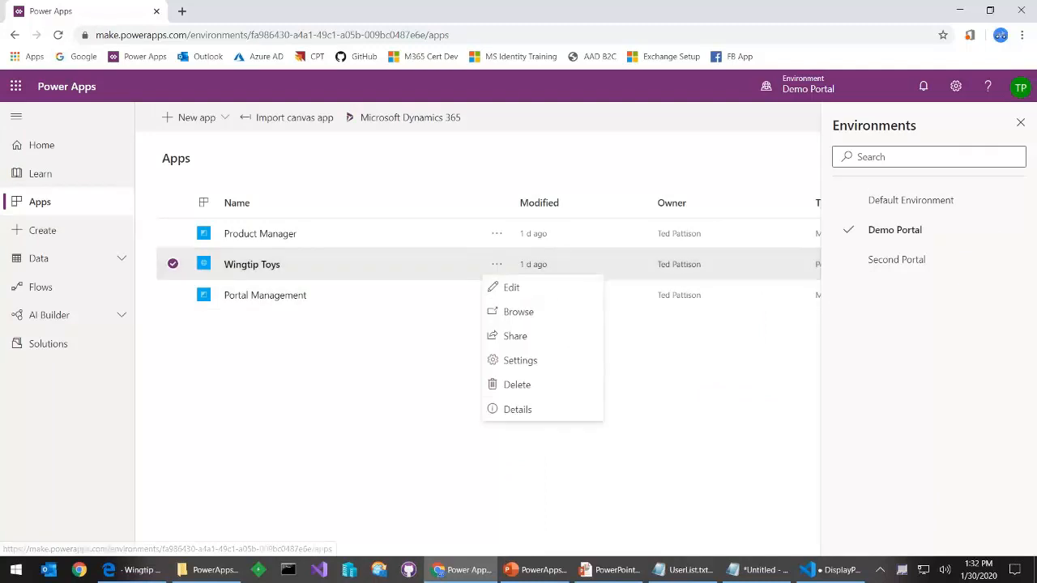
pyautogui.click(533, 294)
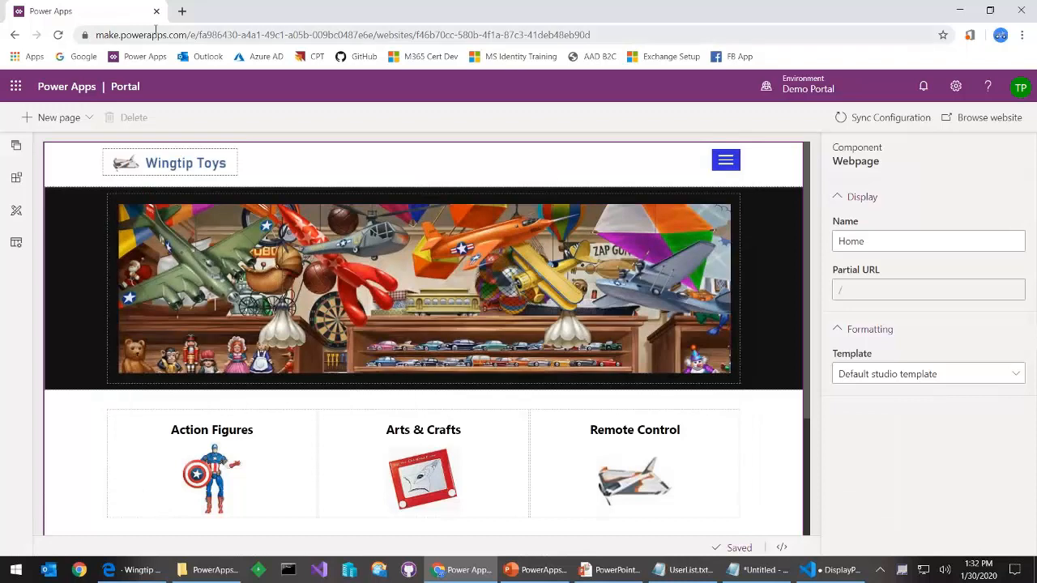
pyautogui.click(182, 11)
pyautogui.click(143, 55)
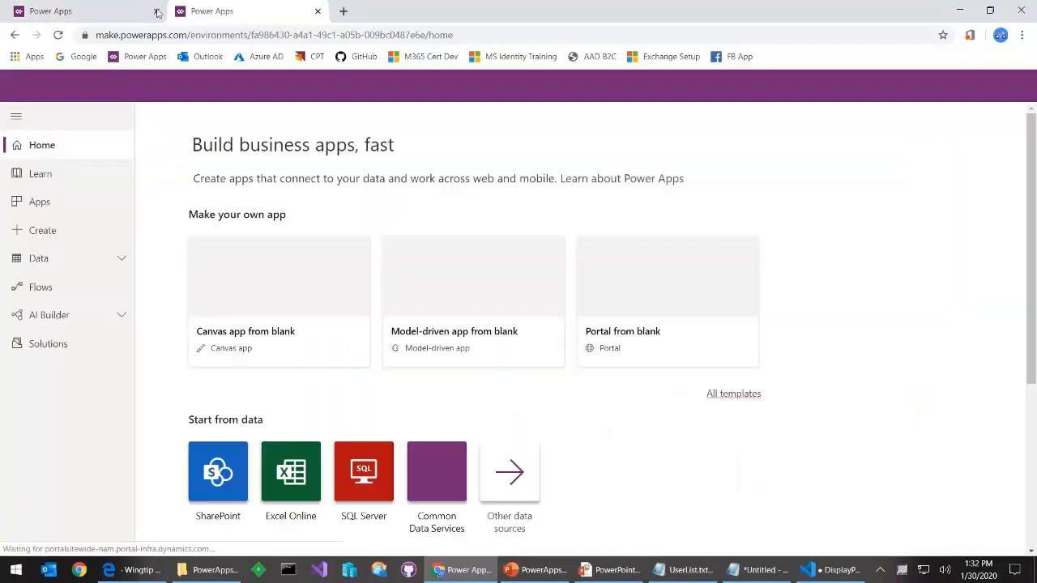
pyautogui.click(126, 11)
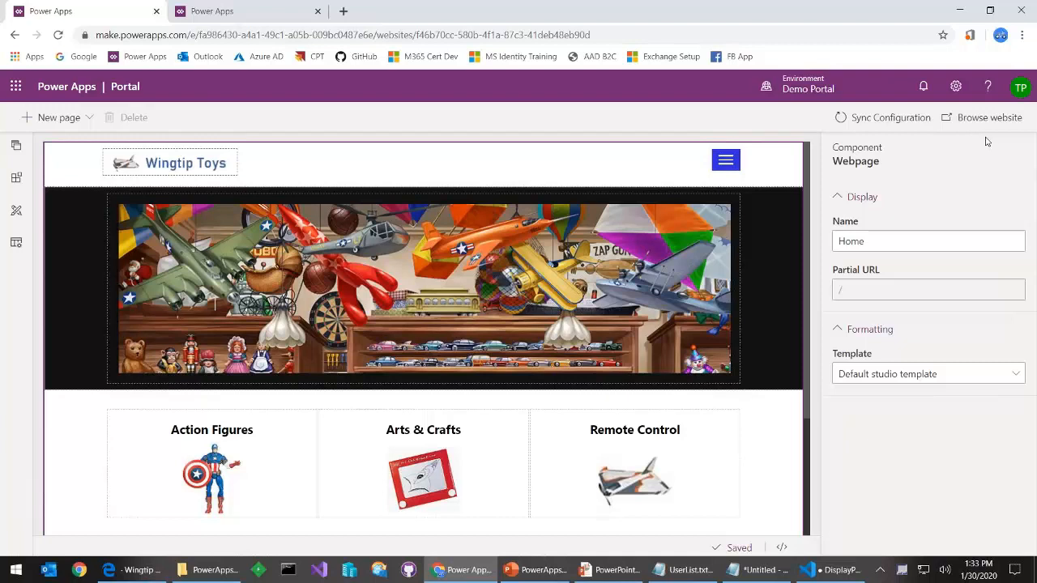
# Sync the portal configuration and open the live Wingtip Toys website, leaving the editor
pyautogui.click(888, 121)
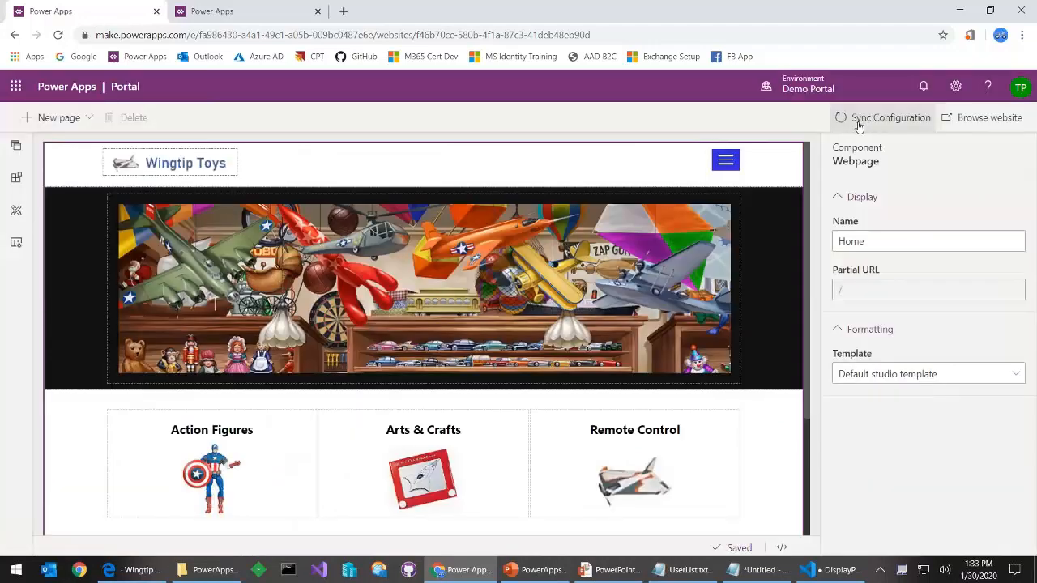
pyautogui.click(988, 126)
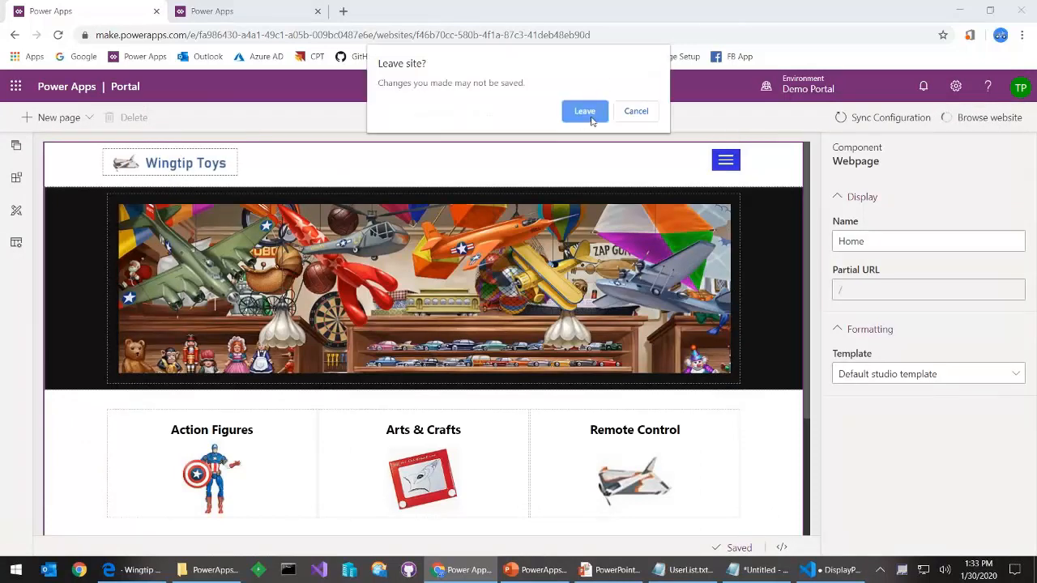
pyautogui.click(585, 113)
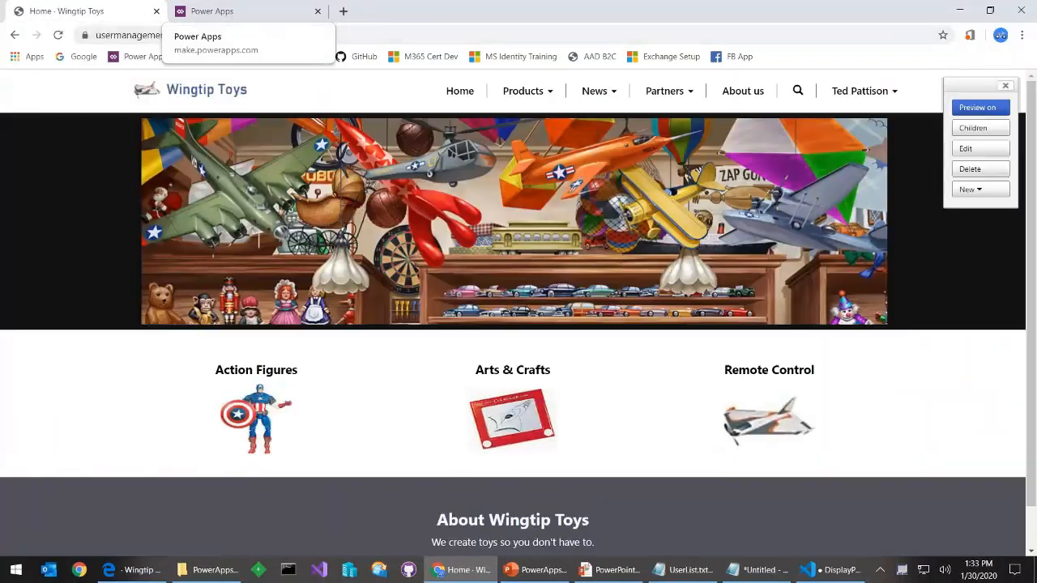
# Reopen the Wingtip Toys portal for editing from the Power Apps app list
pyautogui.click(243, 19)
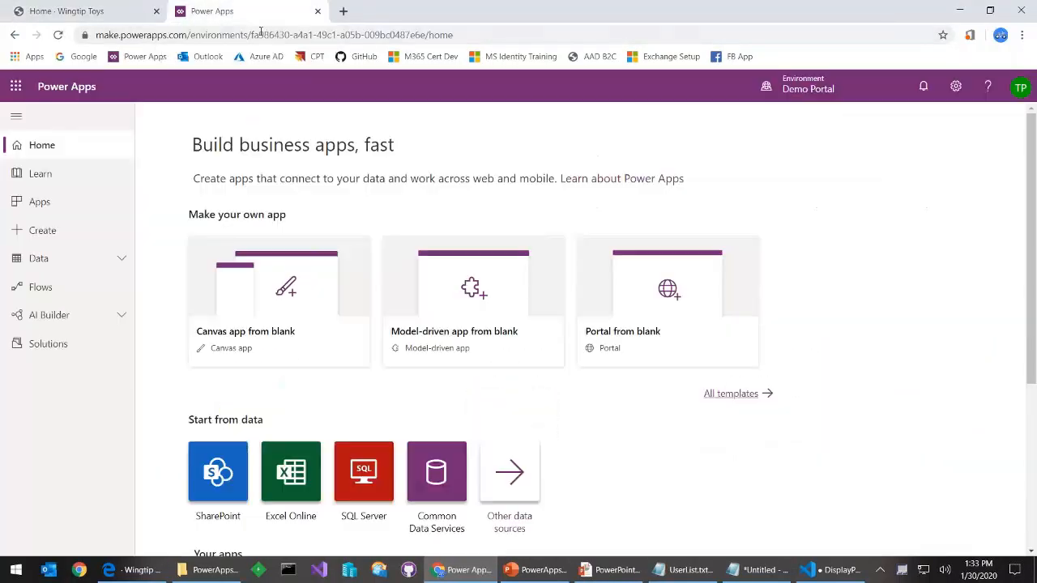
pyautogui.click(39, 202)
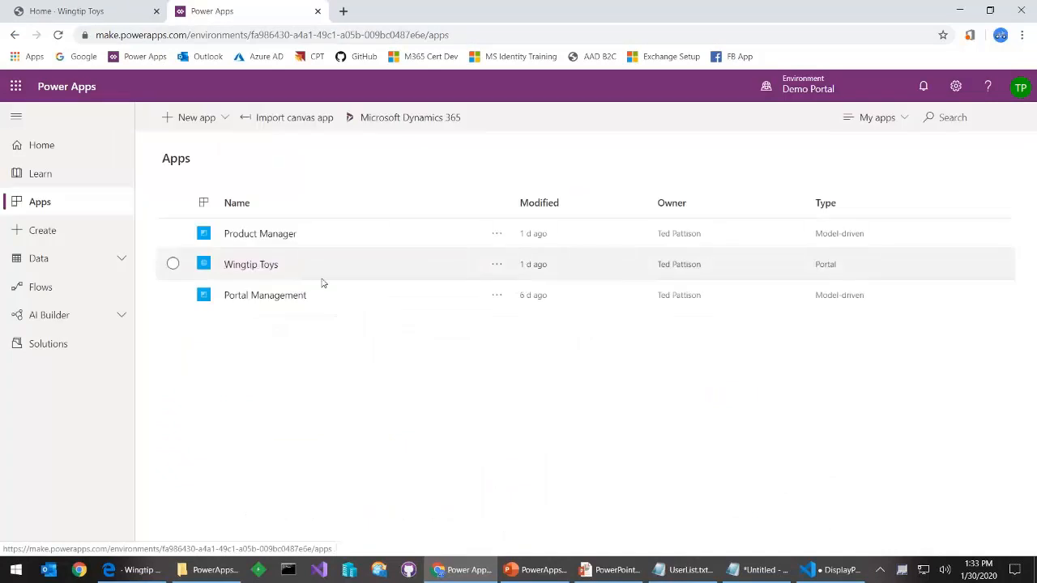
pyautogui.click(496, 264)
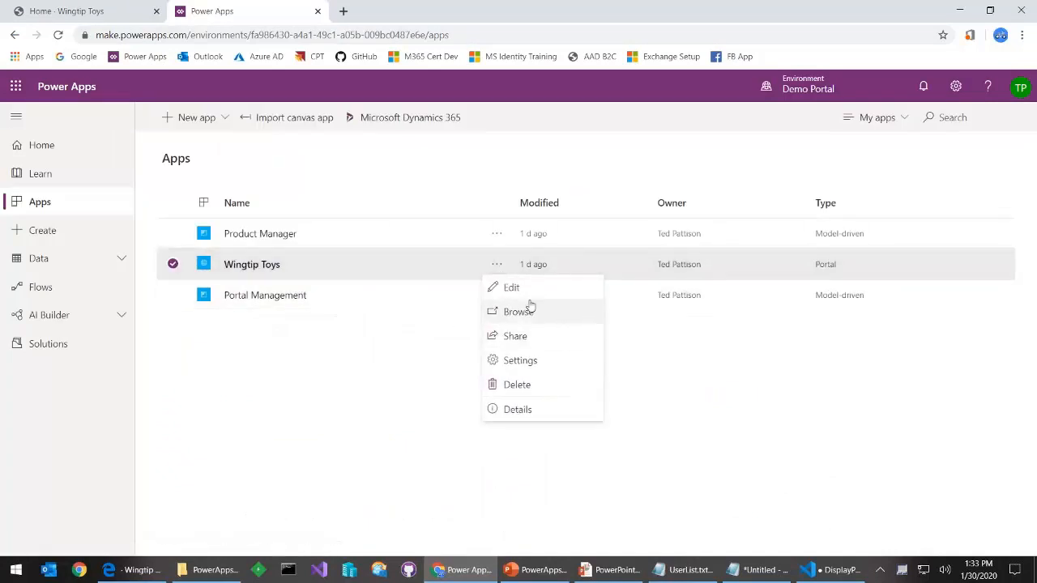
pyautogui.click(524, 297)
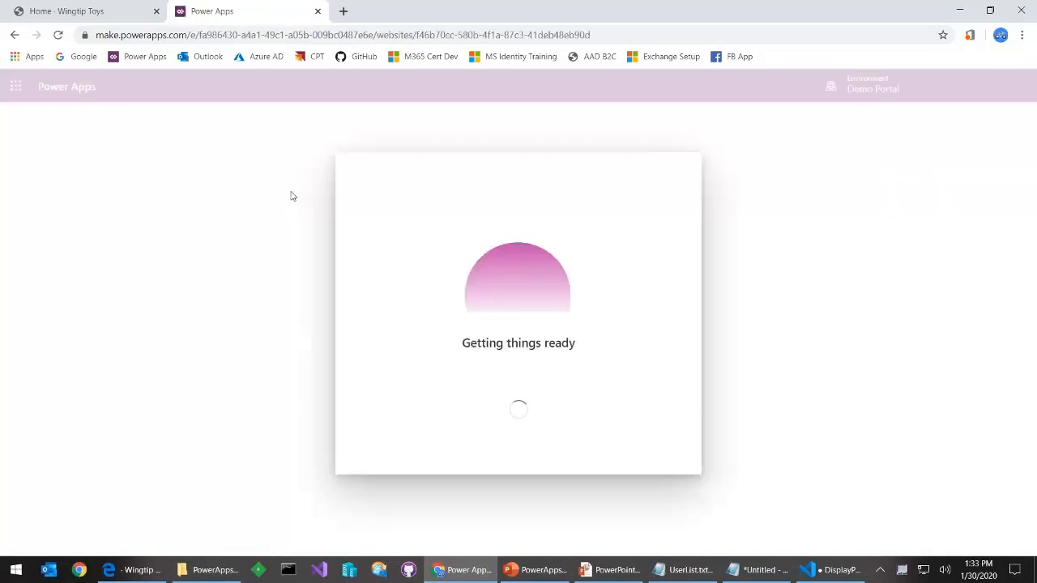
# In a new tab, open Portal Management's Site Settings and scroll to the Authentication/Registration entries
pyautogui.click(345, 11)
pyautogui.click(141, 57)
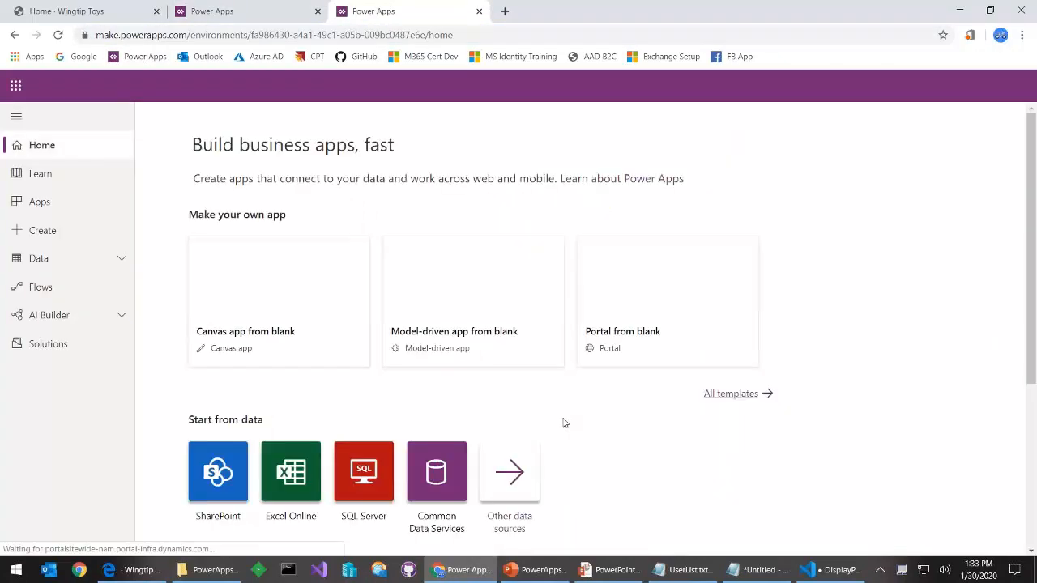
pyautogui.click(77, 201)
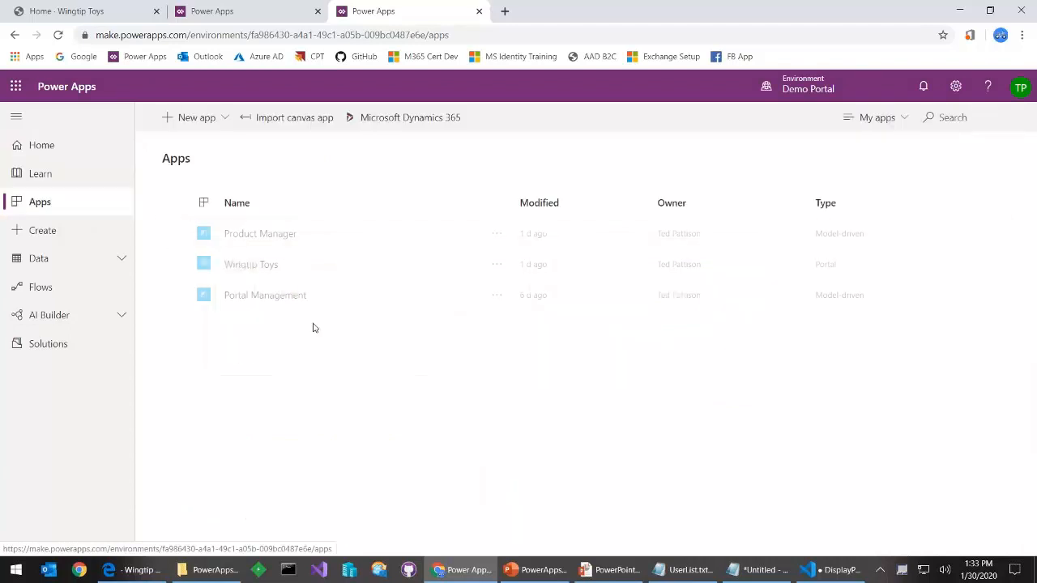
pyautogui.click(264, 296)
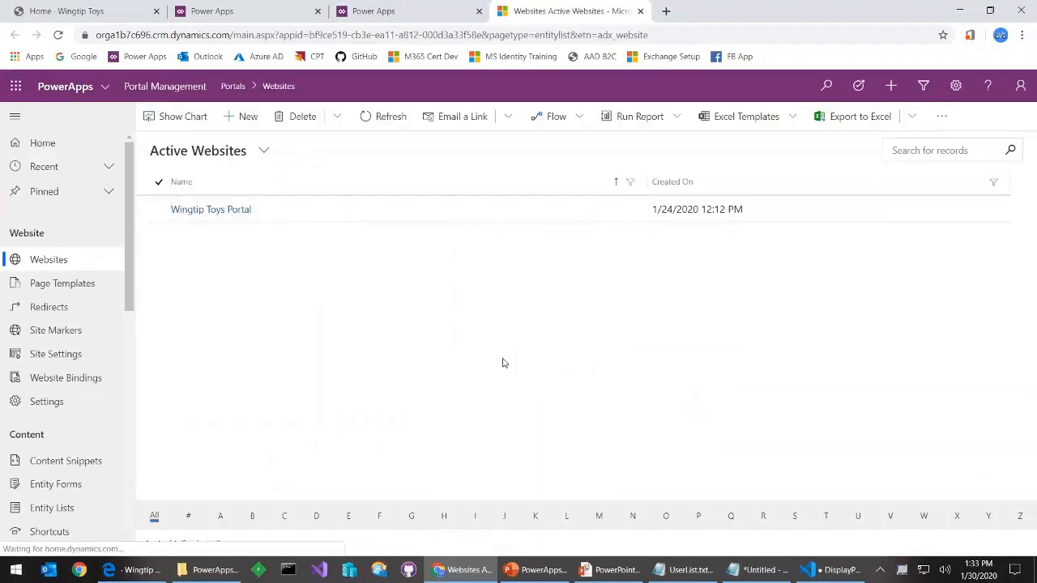
pyautogui.click(94, 350)
pyautogui.scroll(-4, 316, 336)
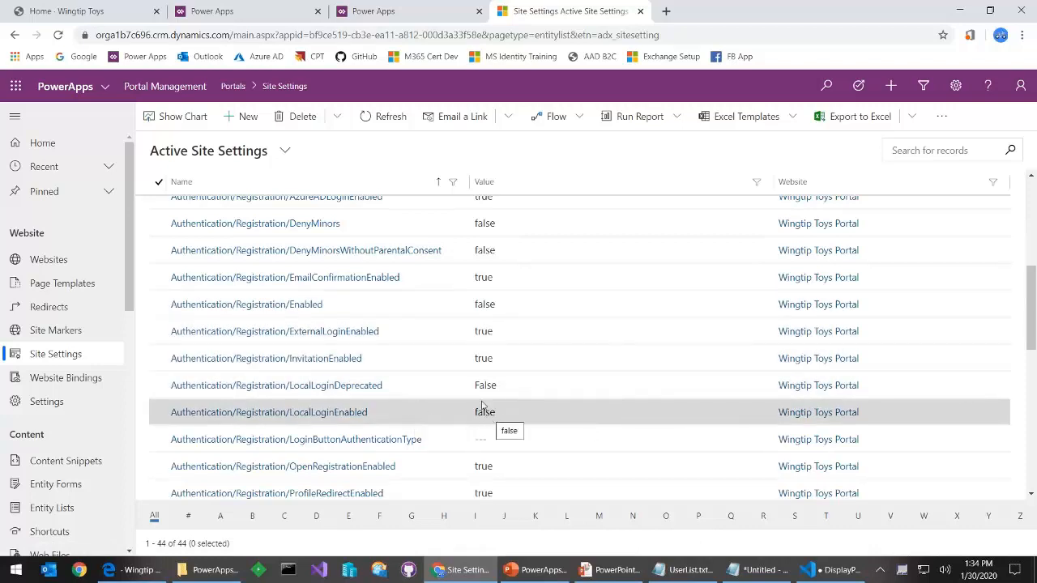
# Sign out of the Wingtip Toys portal and sign back in with Azure AD
pyautogui.click(71, 11)
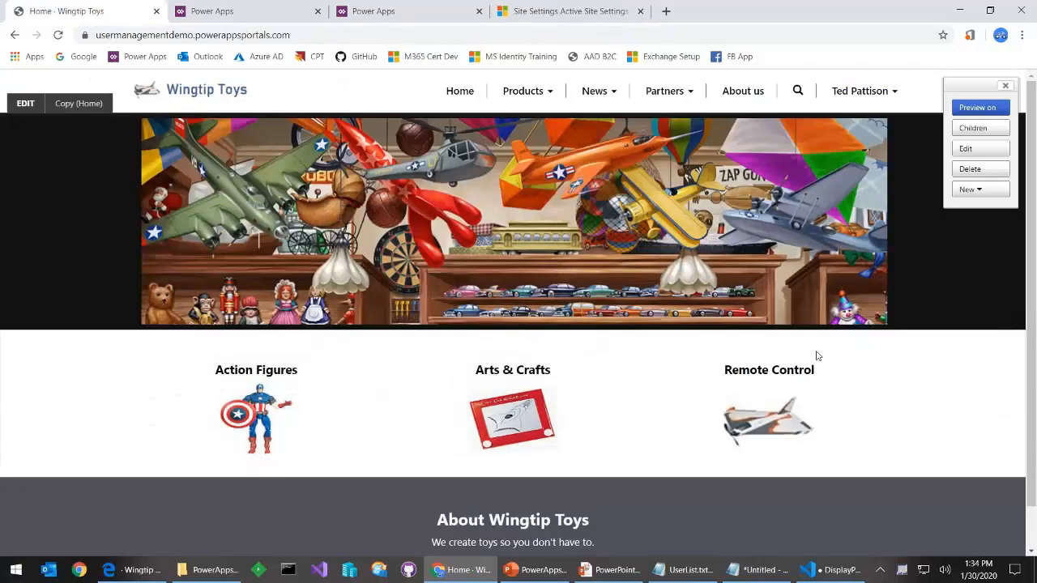
pyautogui.click(860, 91)
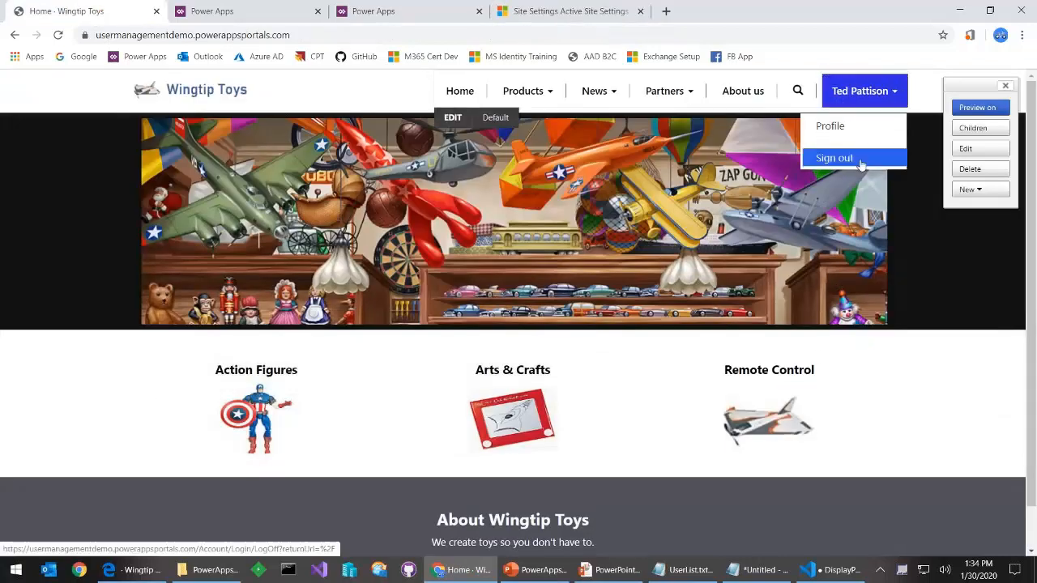
pyautogui.click(861, 163)
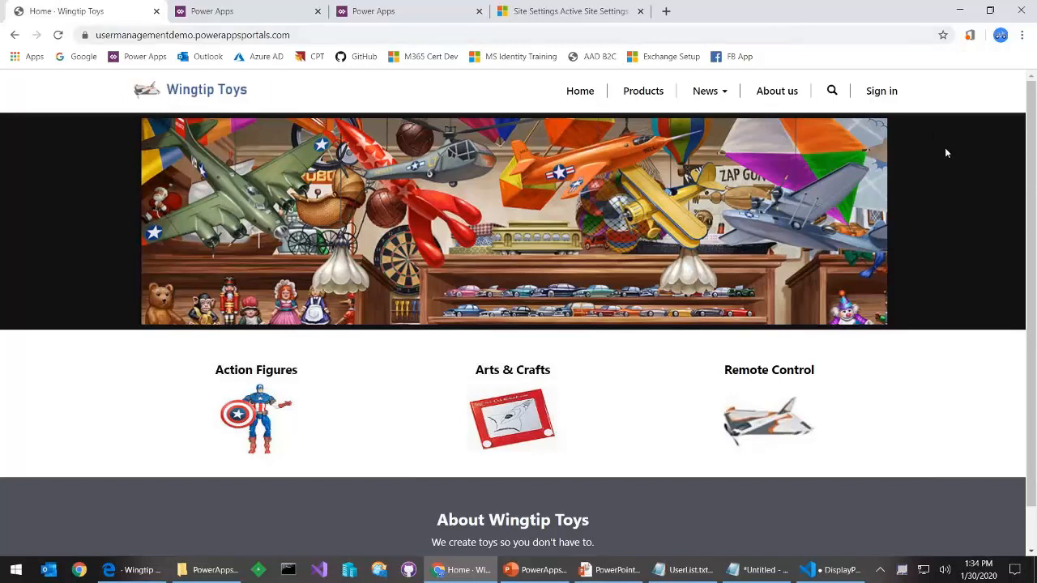
pyautogui.click(874, 100)
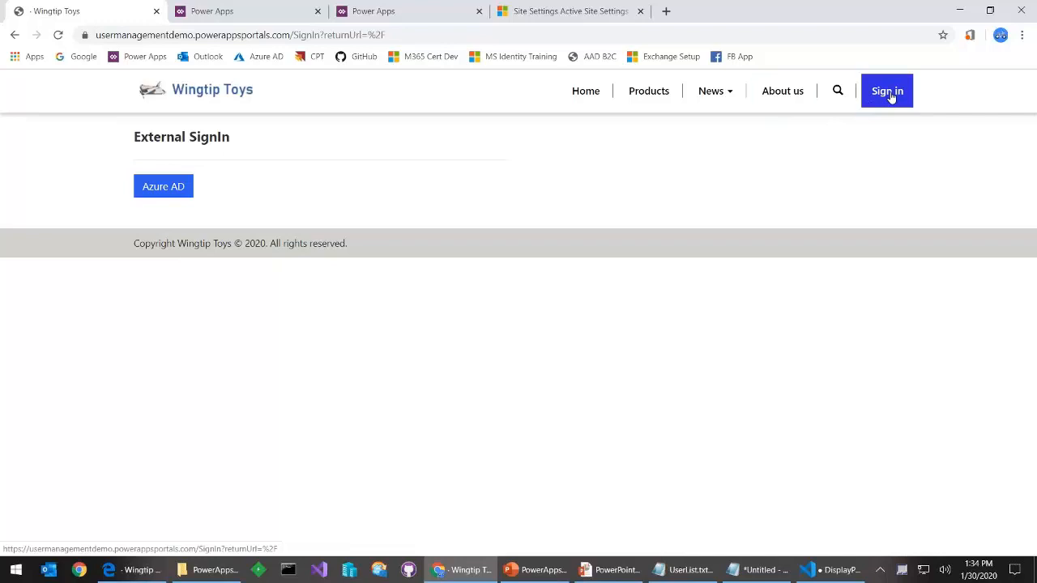
pyautogui.click(164, 189)
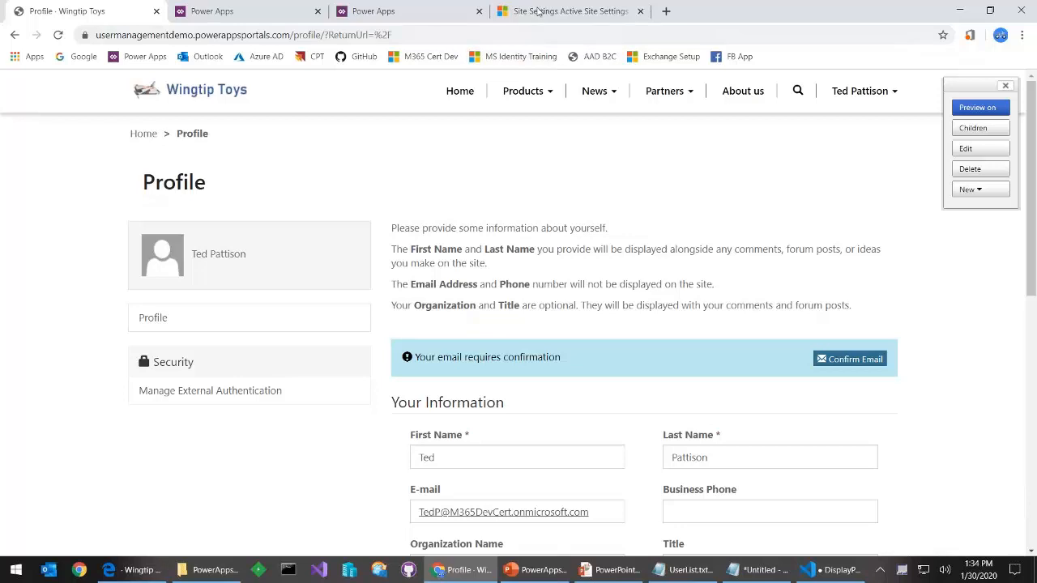
# In Portal Management, open the Contacts list showing the 13 portal contacts
pyautogui.click(539, 11)
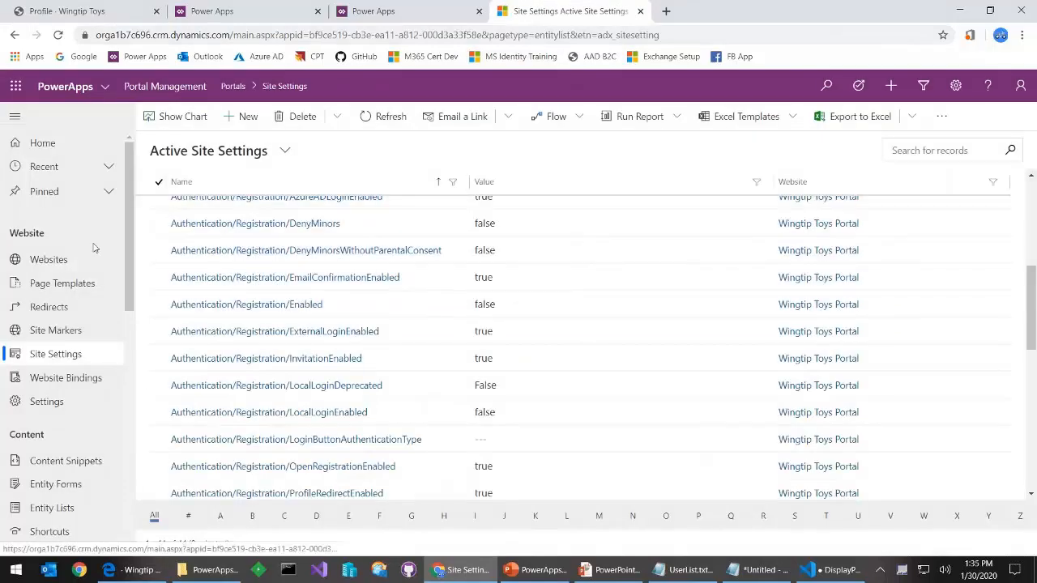
pyautogui.scroll(-3, 81, 324)
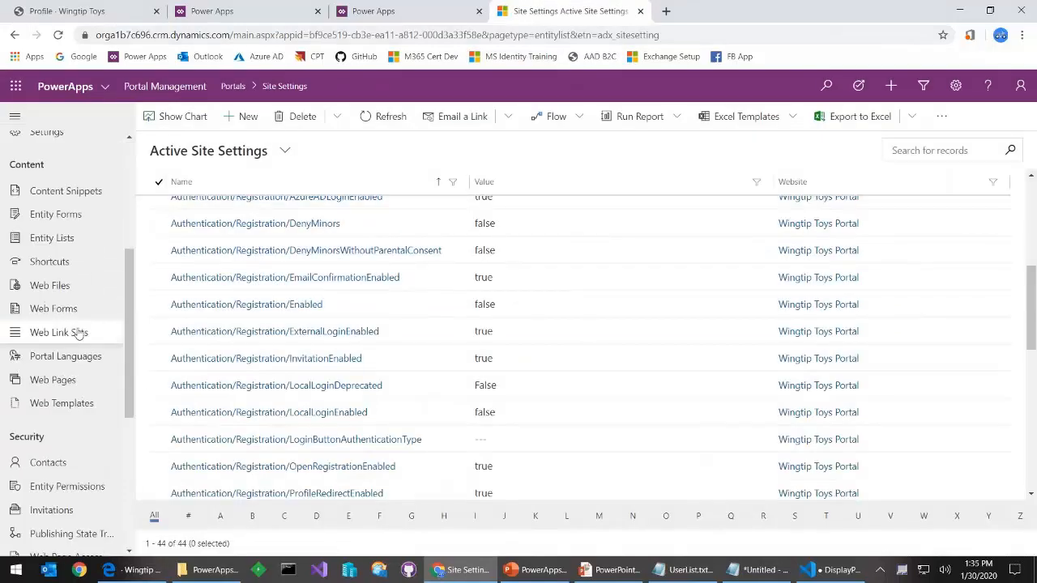
pyautogui.click(47, 462)
pyautogui.scroll(-1, 332, 354)
pyautogui.scroll(1, 331, 358)
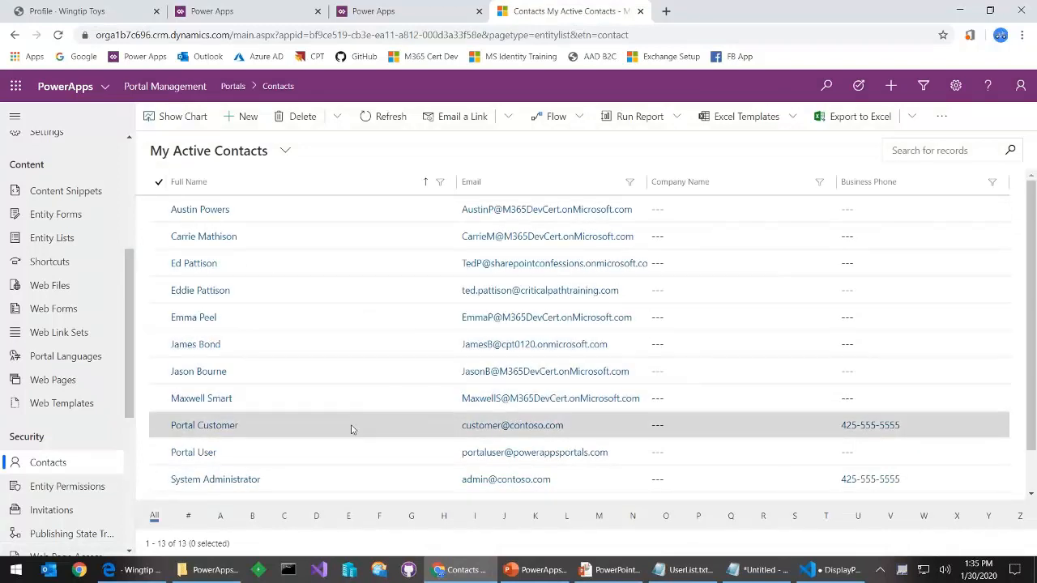
# Select the Portal Customer, Portal User and System Administrator contacts and delete them
pyautogui.scroll(-1, 349, 429)
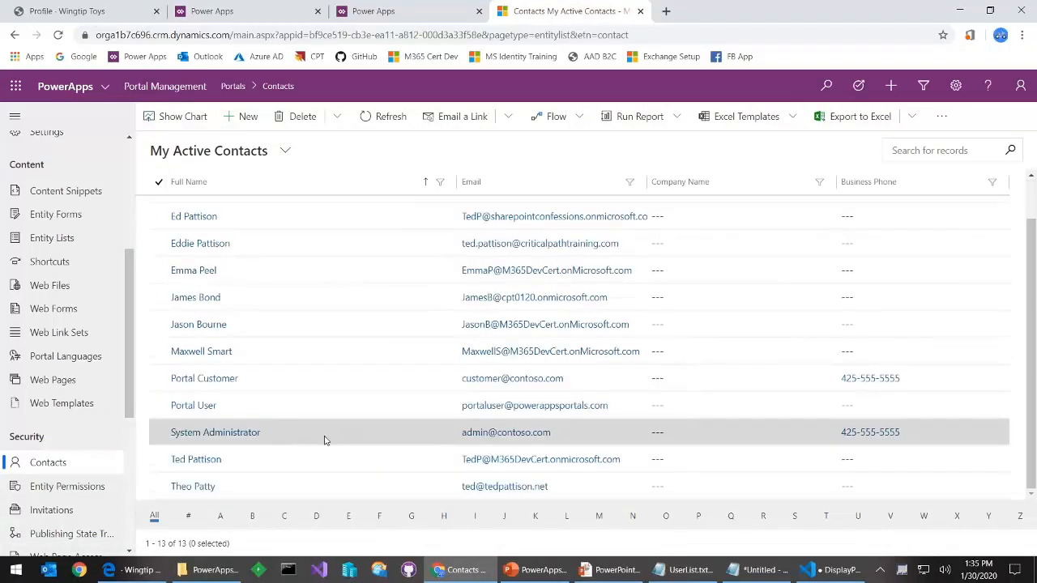
pyautogui.click(160, 383)
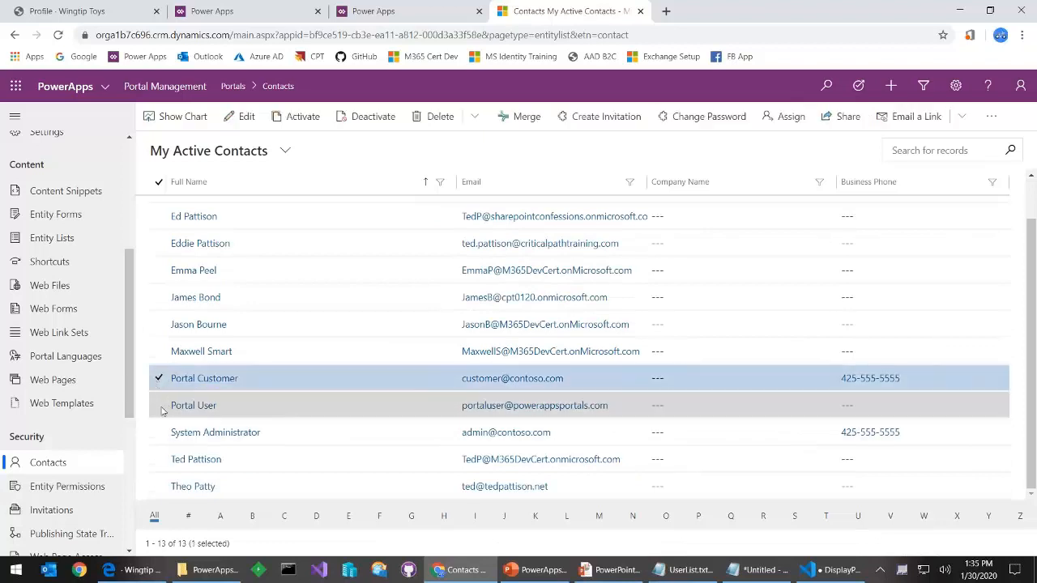
pyautogui.click(160, 407)
pyautogui.click(159, 432)
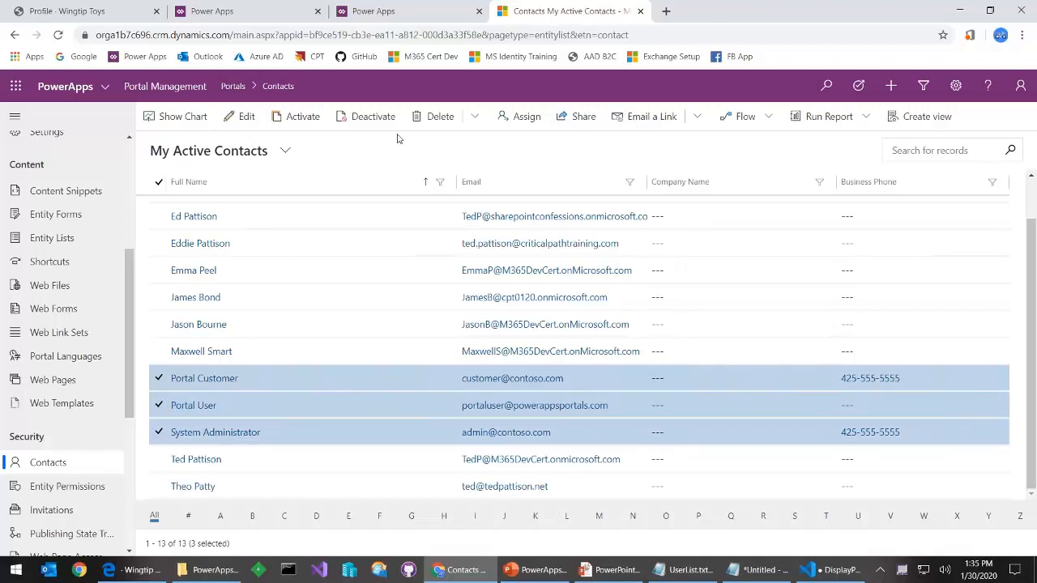
pyautogui.click(434, 120)
pyautogui.click(545, 378)
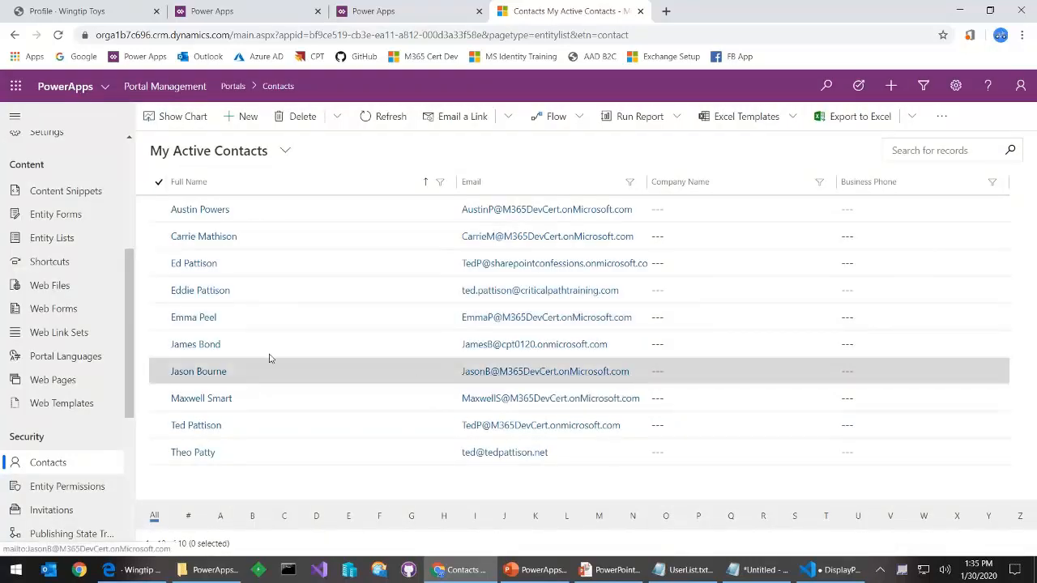
pyautogui.scroll(-4, 118, 302)
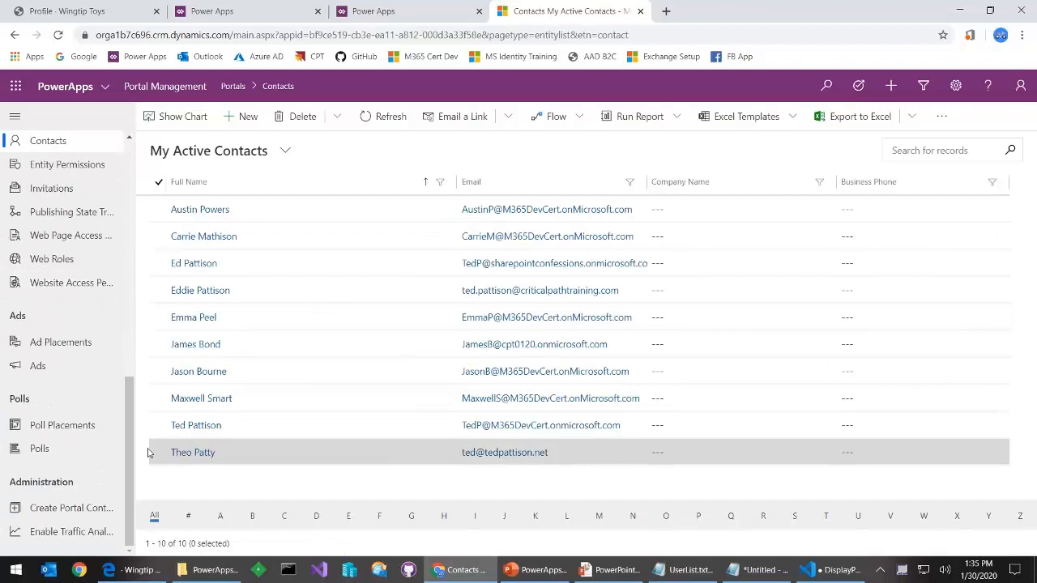
pyautogui.moveTo(133, 460); pyautogui.dragTo(136, 433)
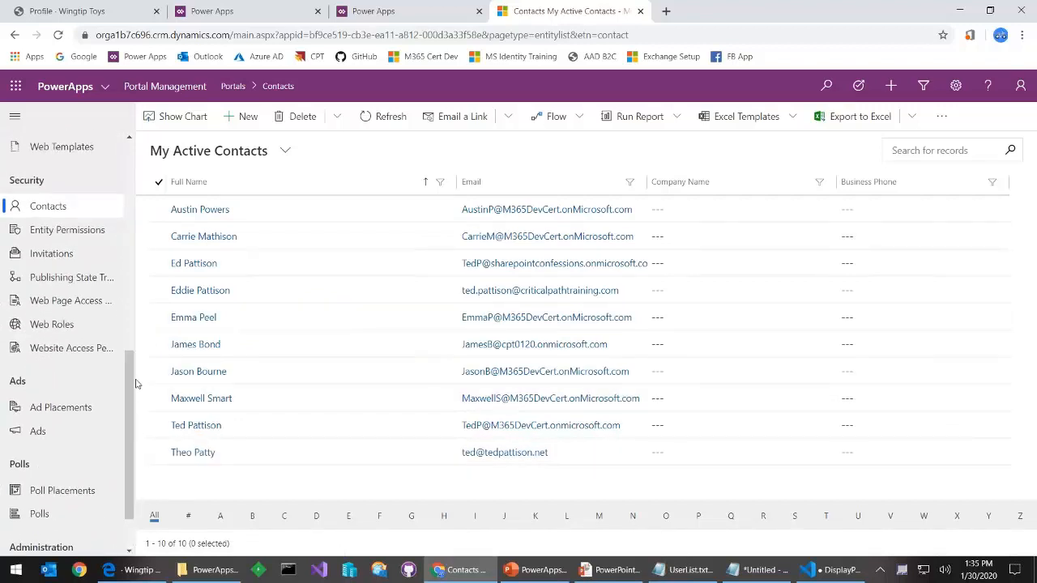
pyautogui.click(52, 324)
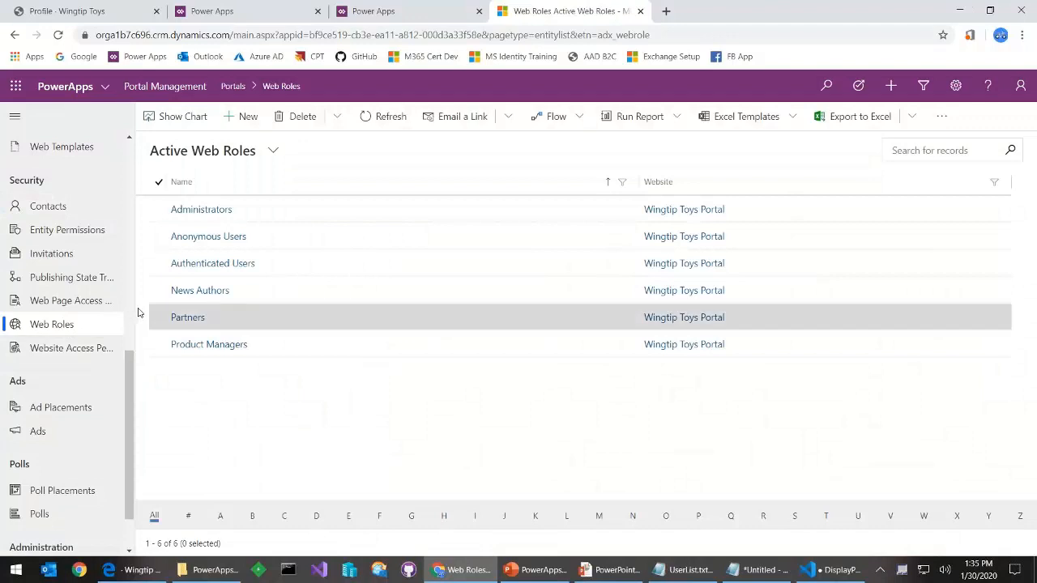
pyautogui.click(91, 303)
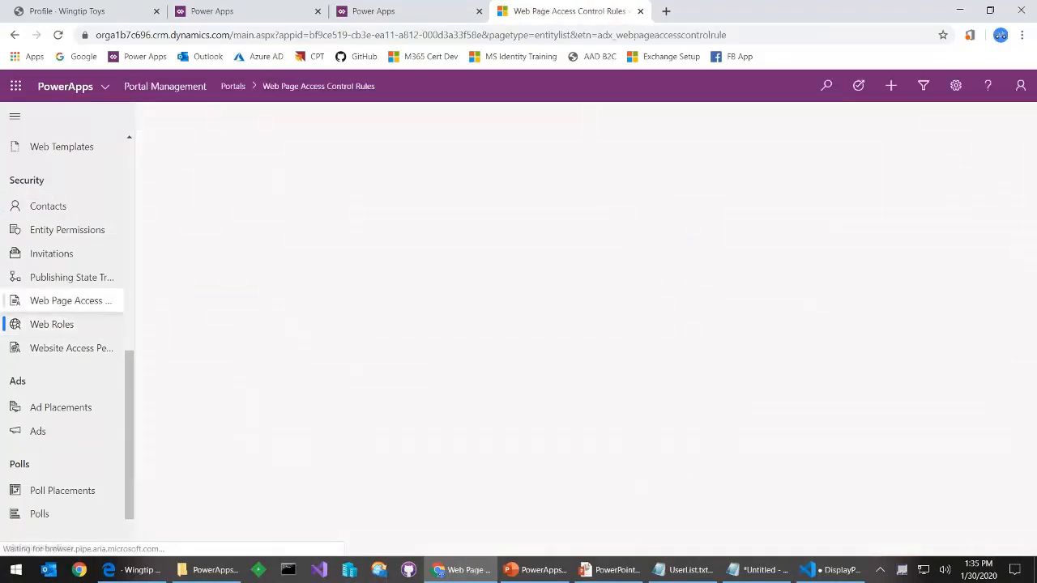
pyautogui.click(91, 349)
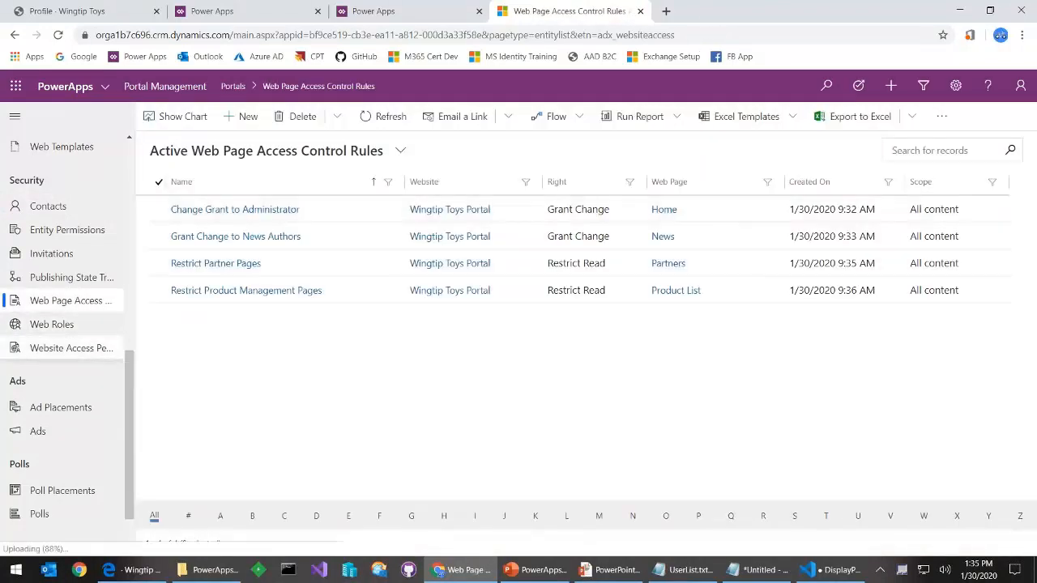
pyautogui.click(57, 229)
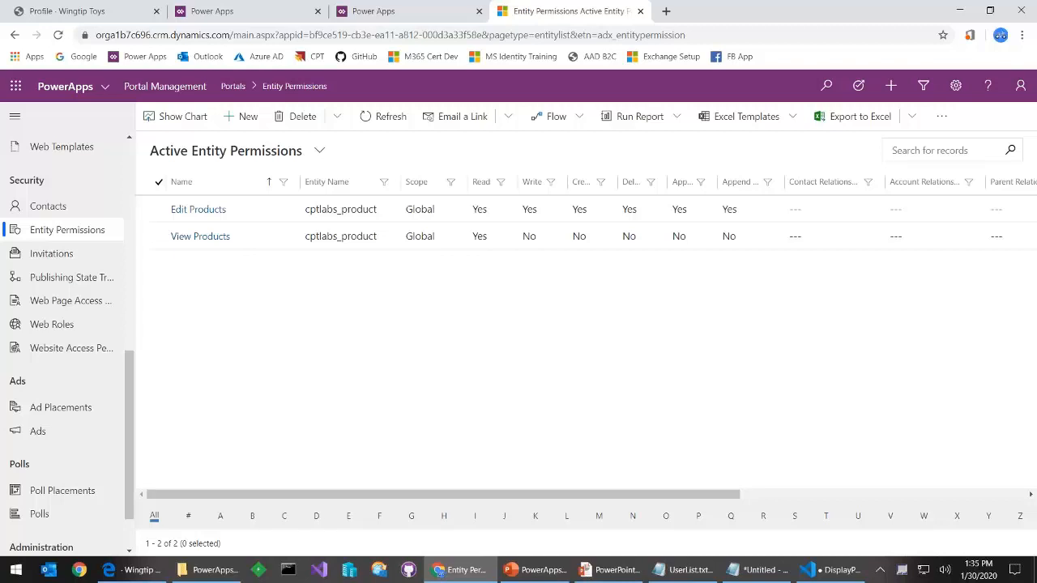
pyautogui.click(79, 211)
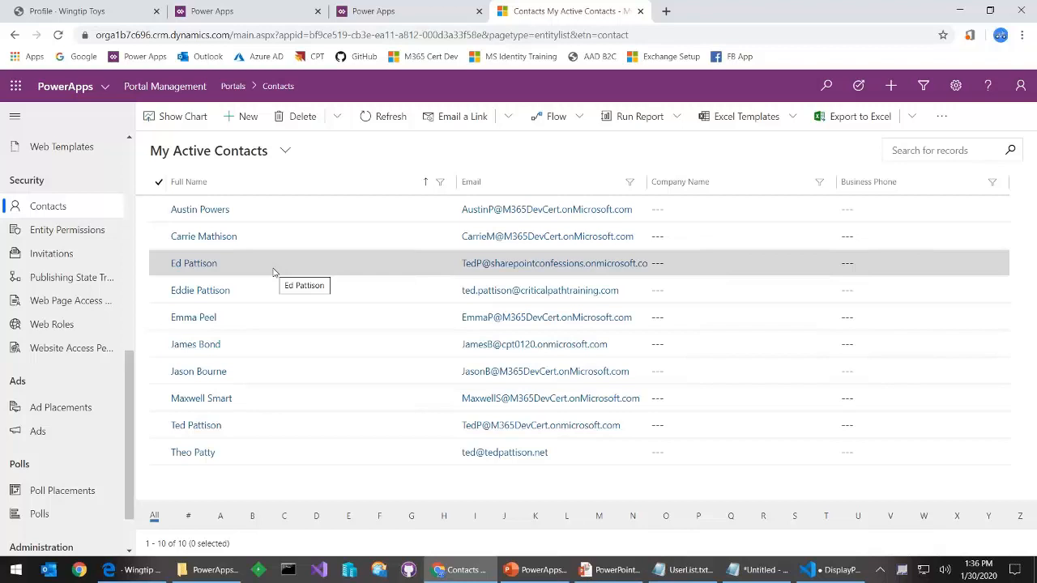
pyautogui.click(70, 324)
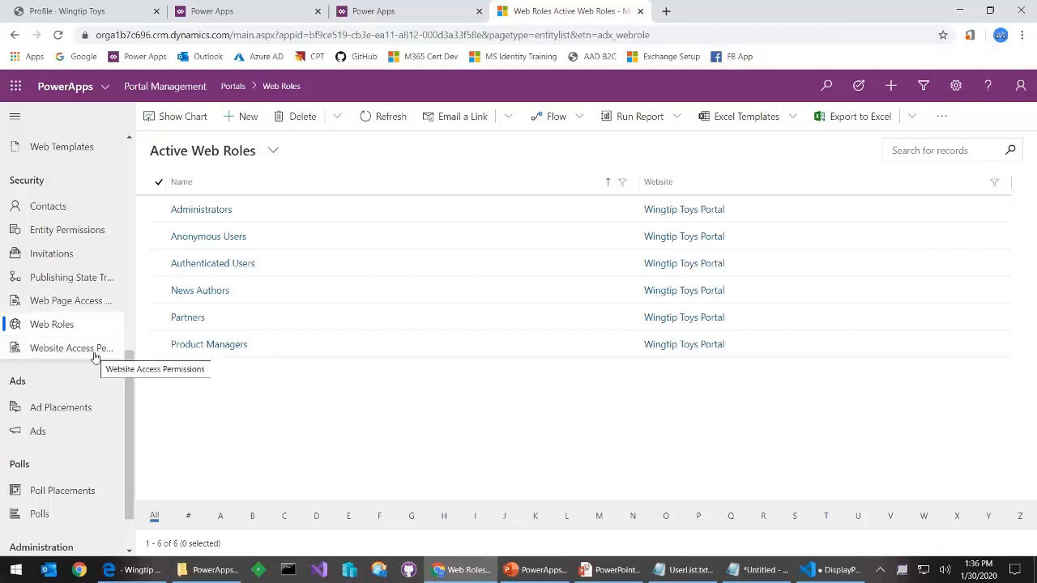
# View the contacts related to the Administrators web role, then go to the Wingtip Toys Profile page
pyautogui.click(63, 325)
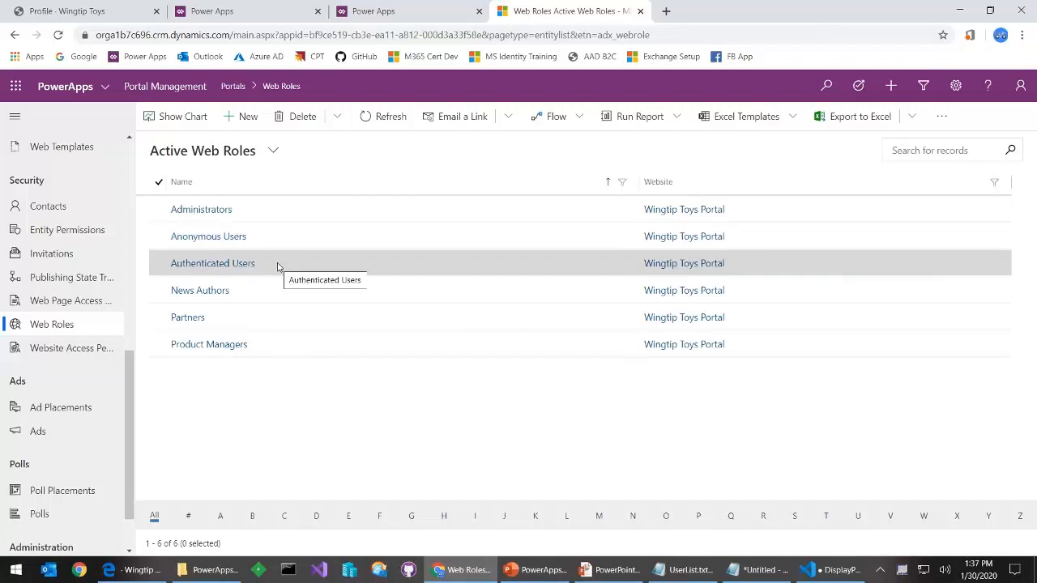
pyautogui.click(202, 211)
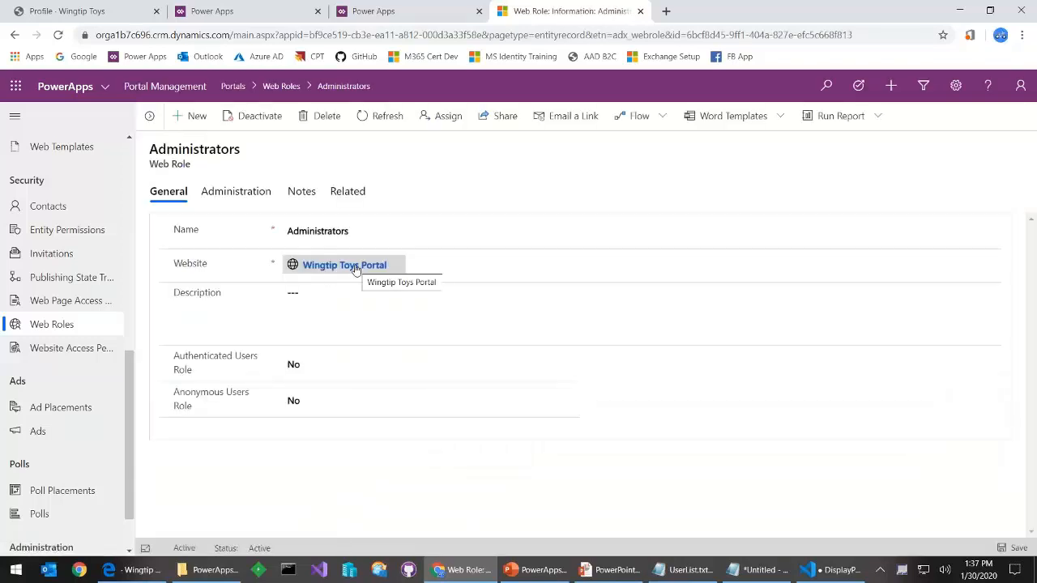
pyautogui.click(342, 194)
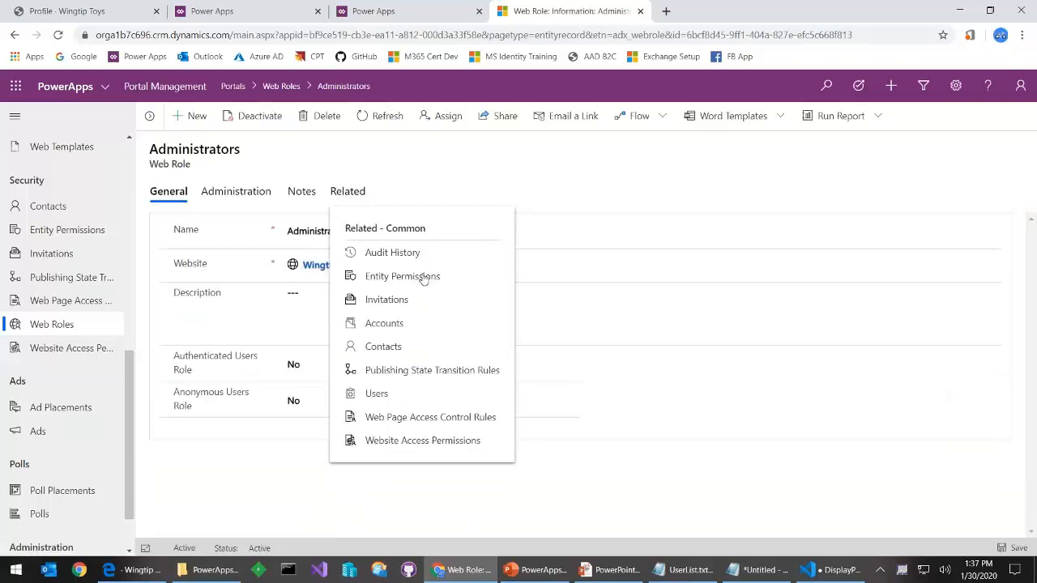
pyautogui.click(383, 347)
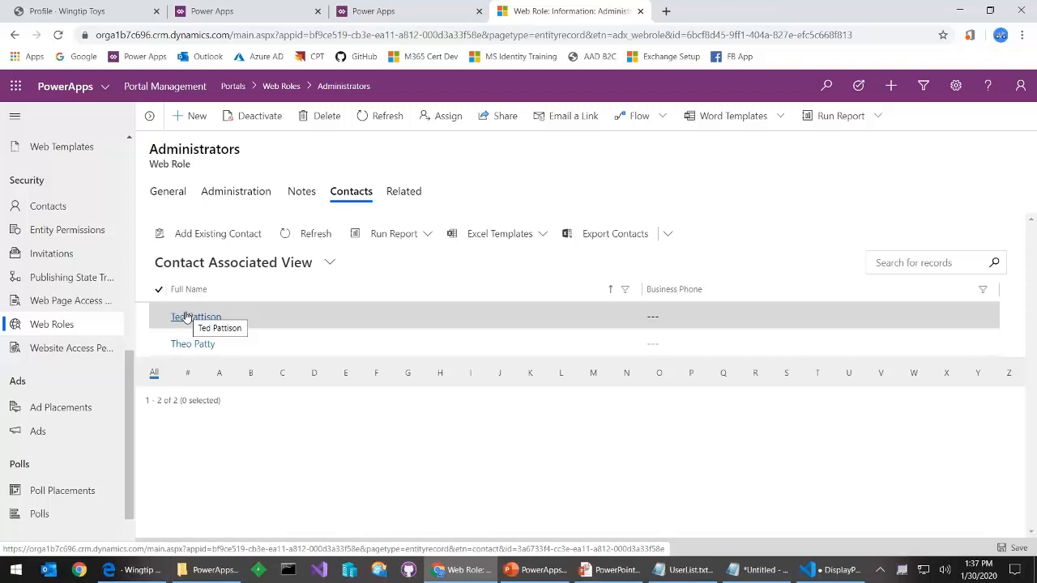
pyautogui.click(130, 12)
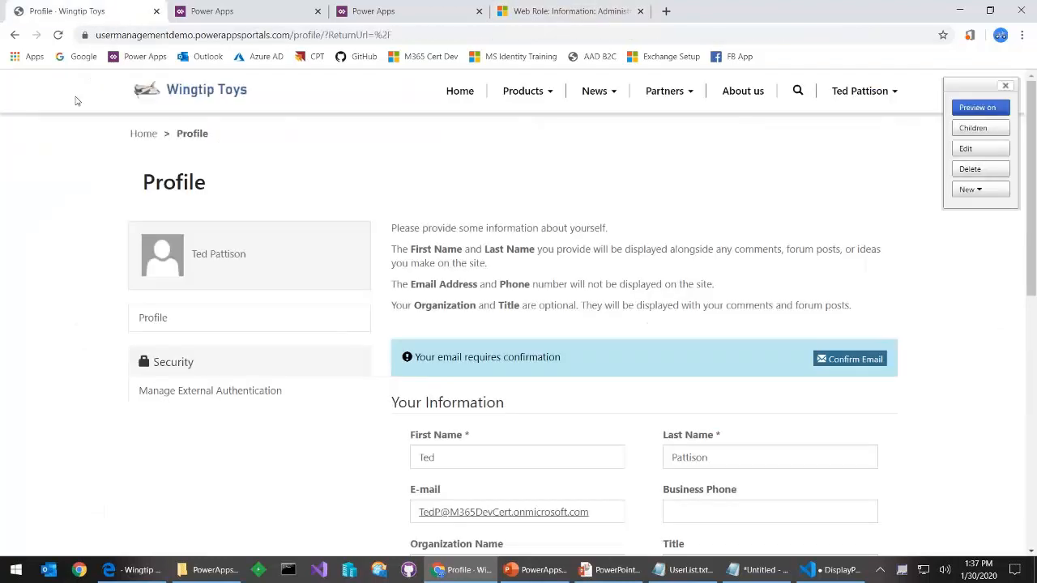
# From the portal home page, sign out and sign back in through Azure AD
pyautogui.click(459, 91)
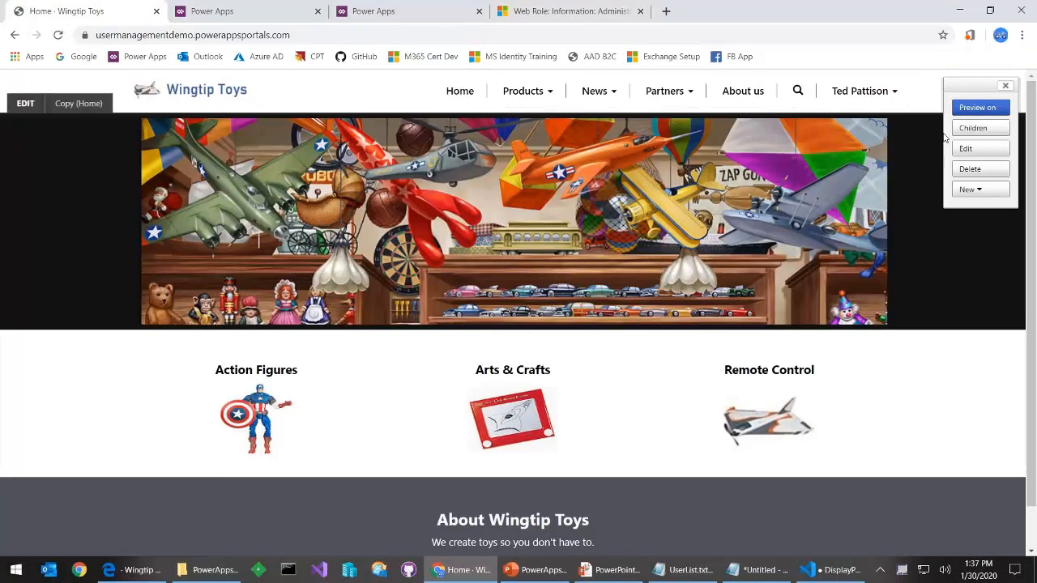
pyautogui.moveTo(972, 85); pyautogui.dragTo(779, 150)
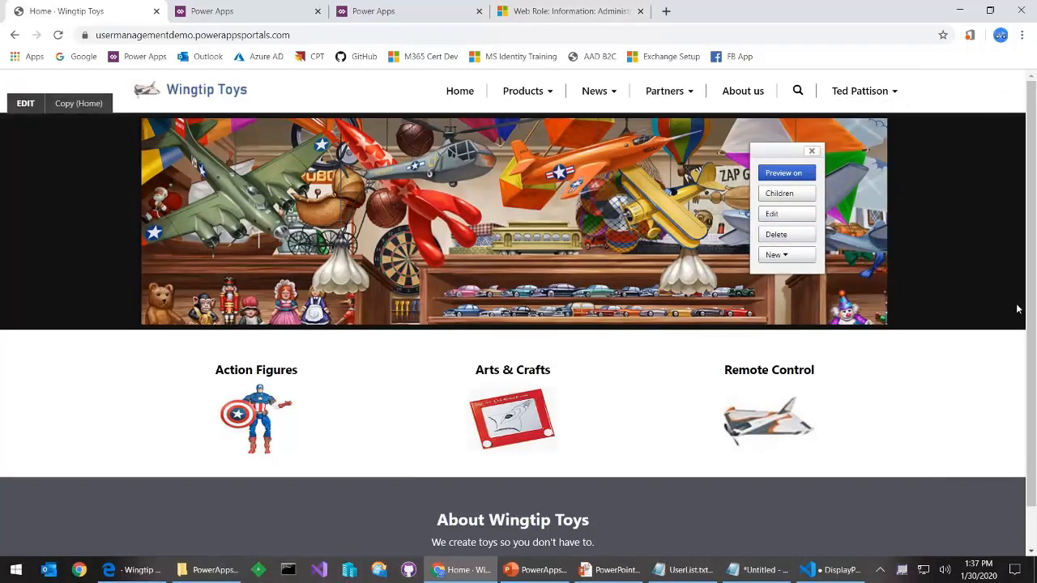
pyautogui.click(866, 92)
pyautogui.click(872, 162)
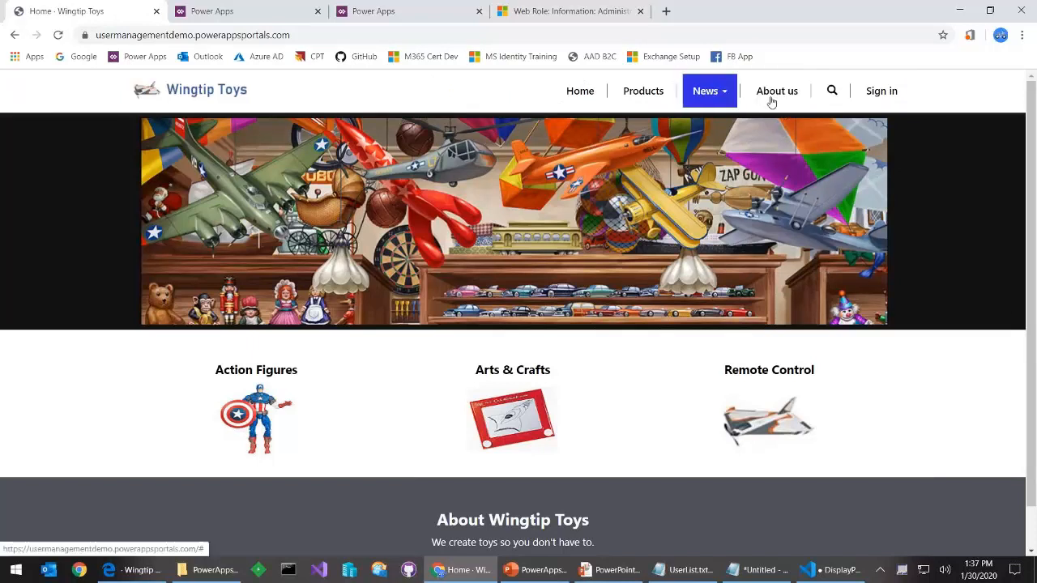
pyautogui.click(880, 91)
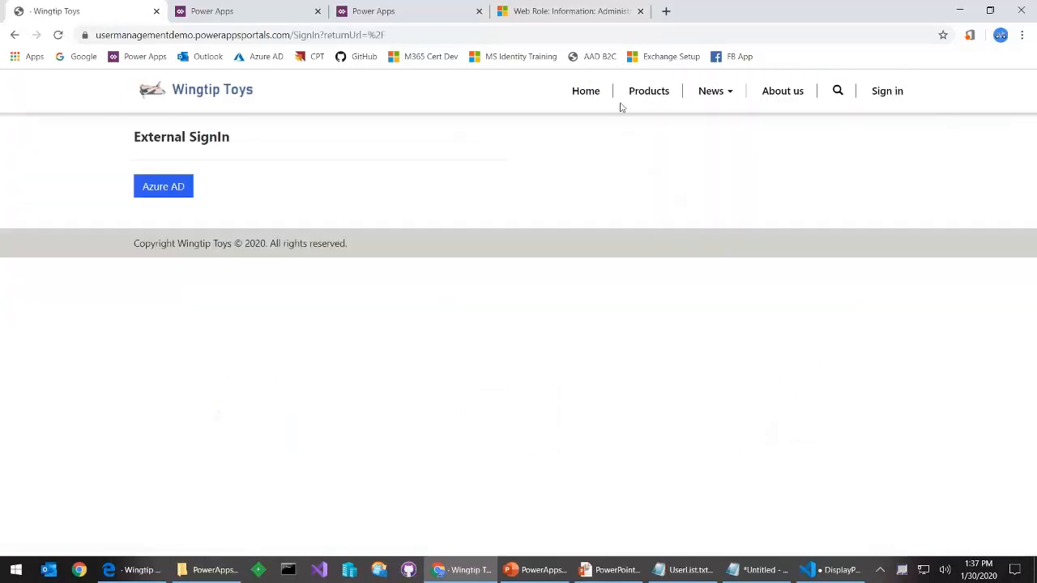
pyautogui.click(165, 190)
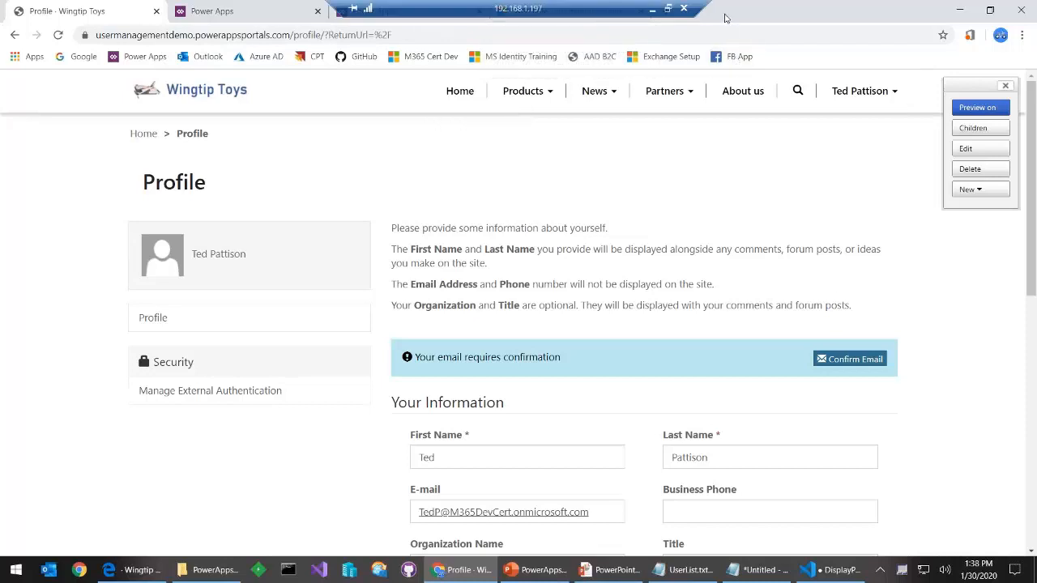
# Show the six active web roles in Portal Management, Administrators through Product Managers
pyautogui.moveTo(785, 9); pyautogui.dragTo(771, 44)
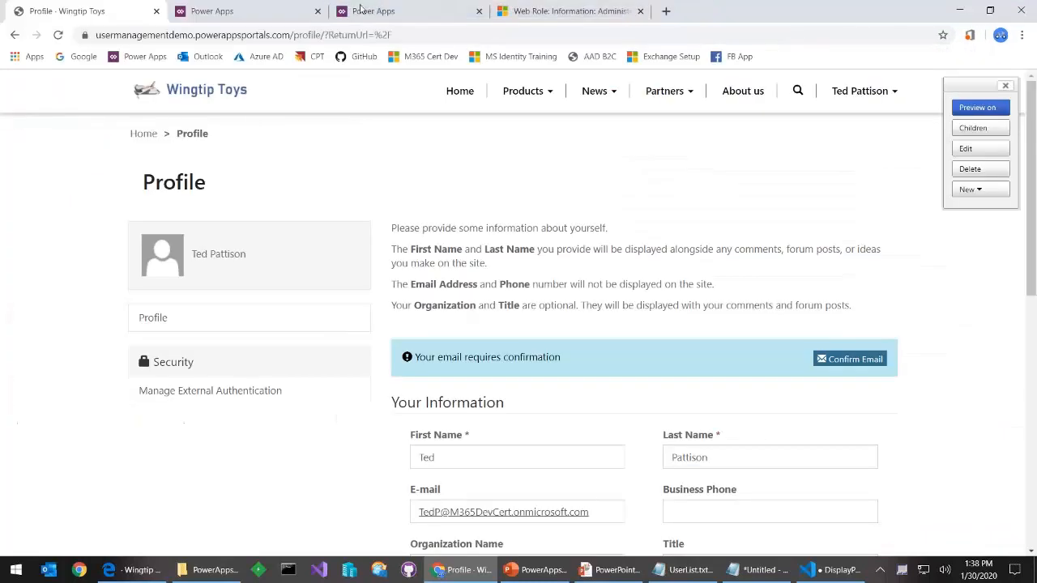
pyautogui.click(895, 39)
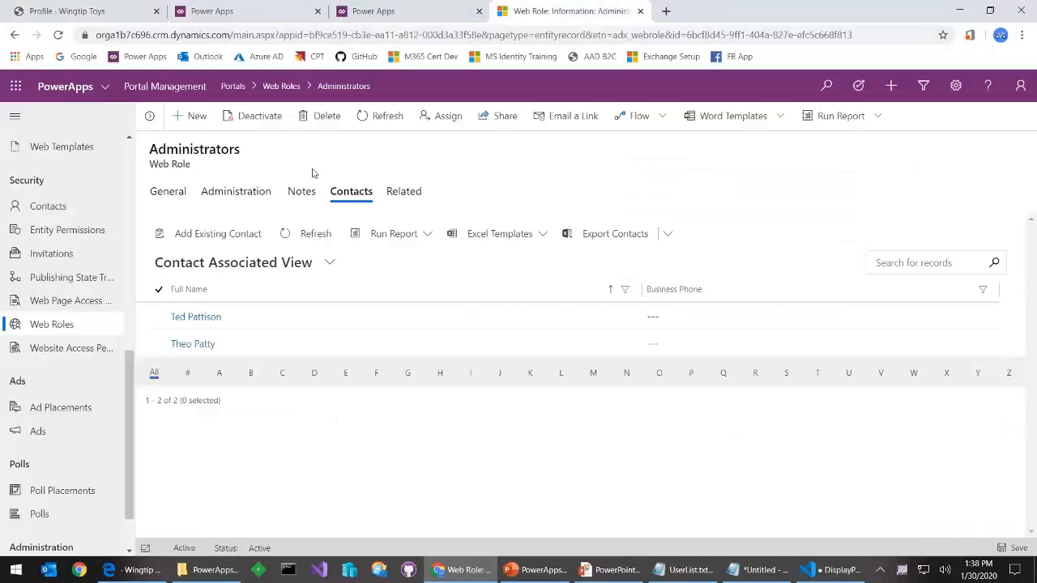
pyautogui.click(543, 12)
pyautogui.click(63, 324)
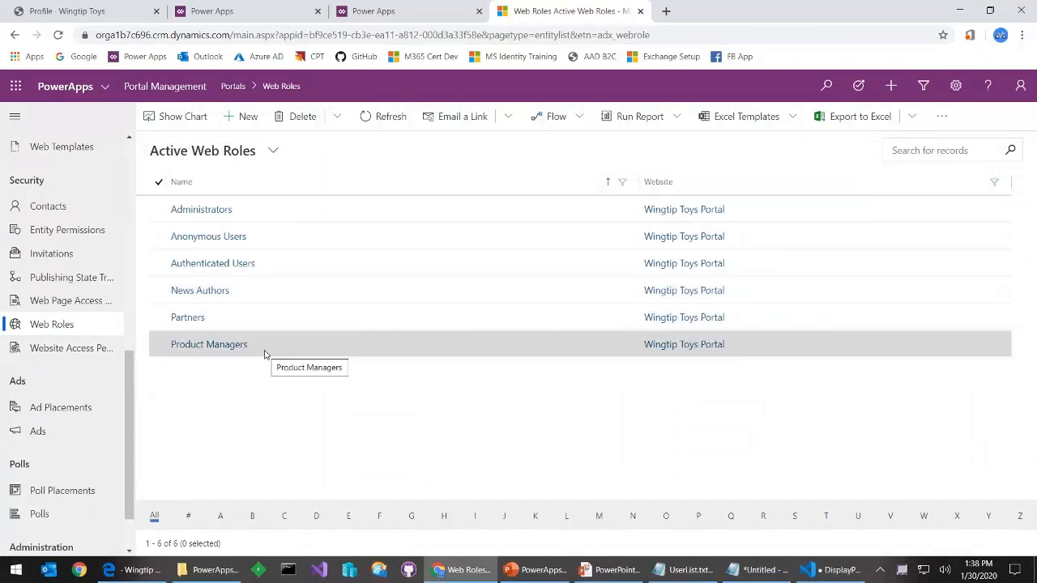
# Check the Partners menu on the Profile page, then sign out and back in via Azure AD
pyautogui.click(57, 11)
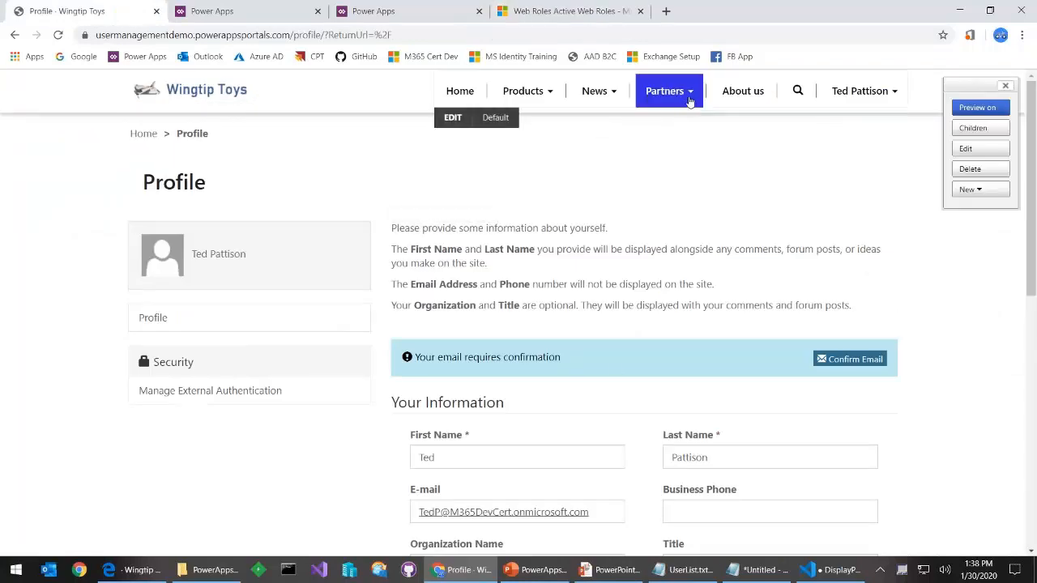
pyautogui.click(690, 96)
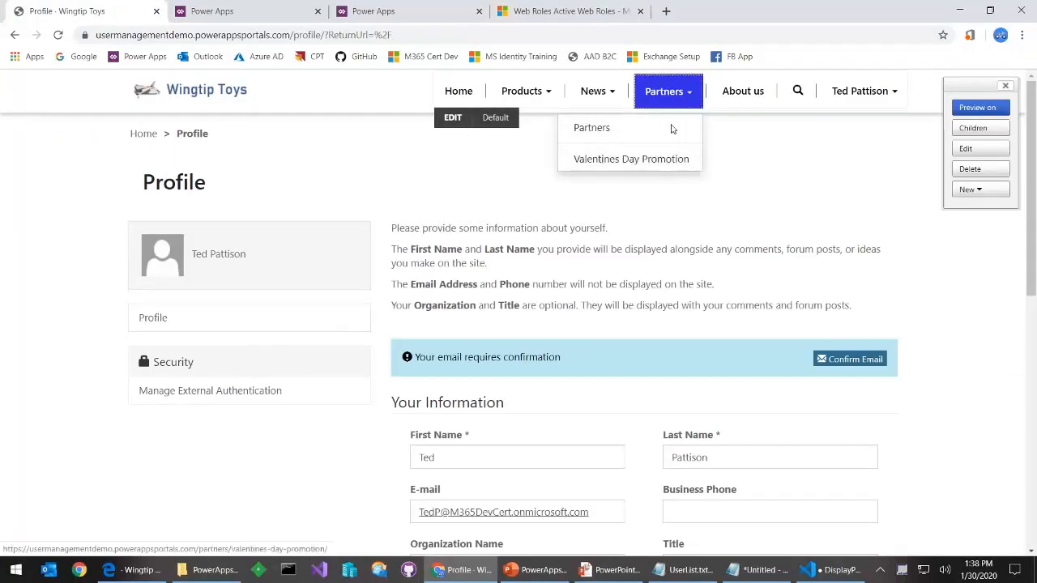
pyautogui.click(854, 103)
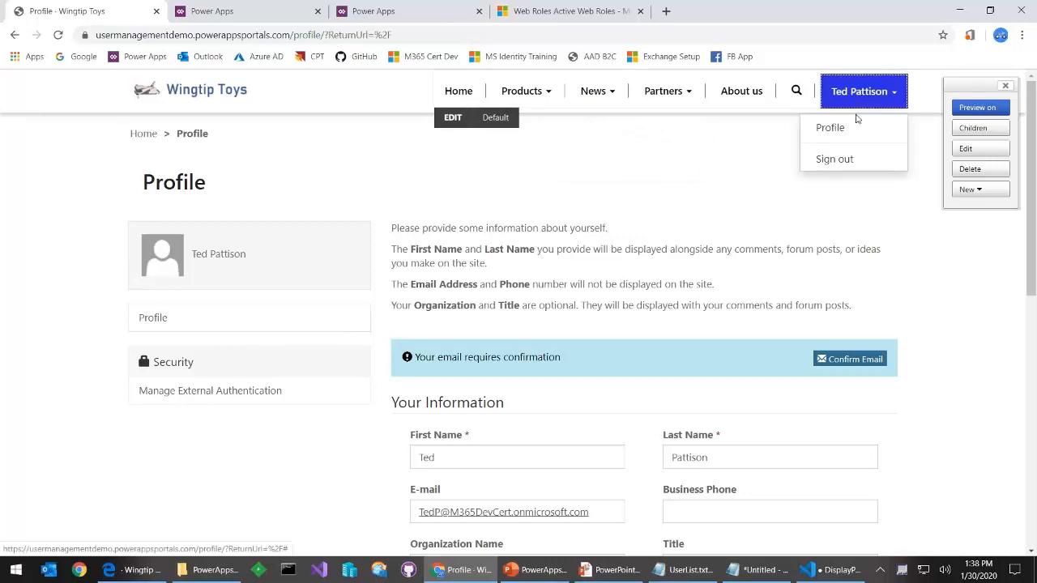
pyautogui.click(842, 159)
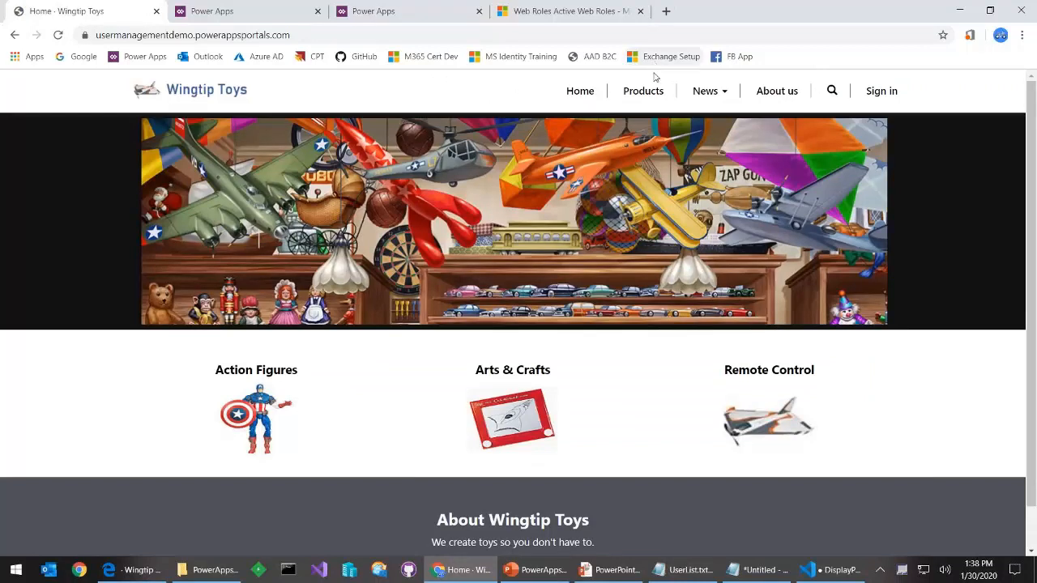
pyautogui.click(877, 95)
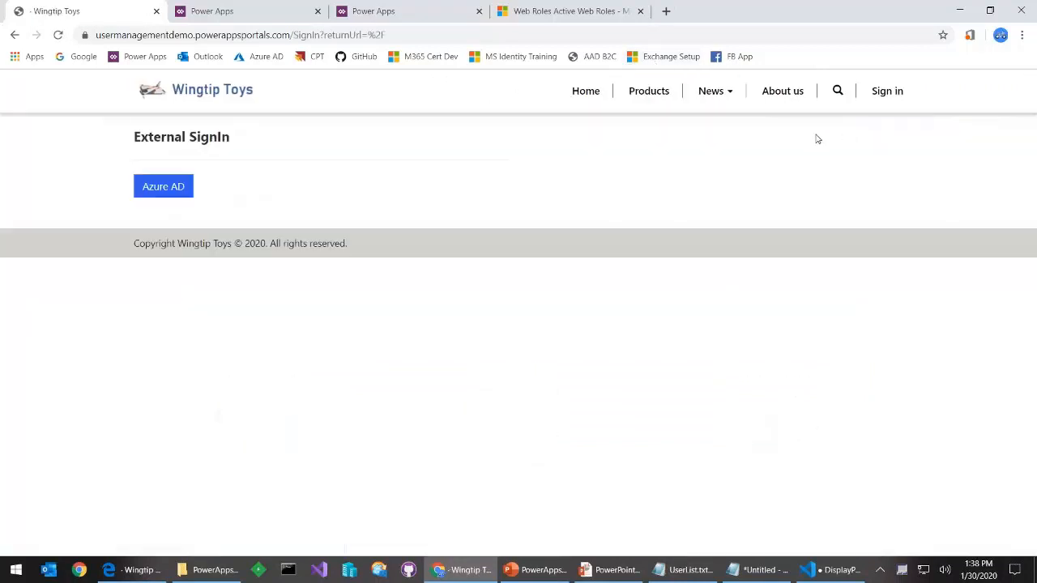
pyautogui.click(150, 186)
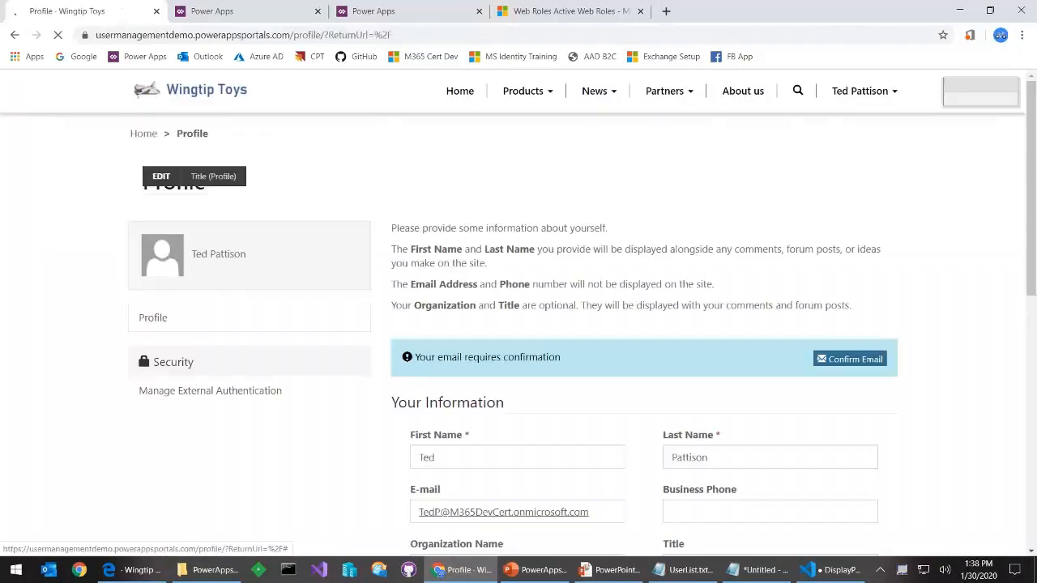
# Confirm the Partners pages are now listed, then return to the PowerPoint slide show
pyautogui.click(664, 96)
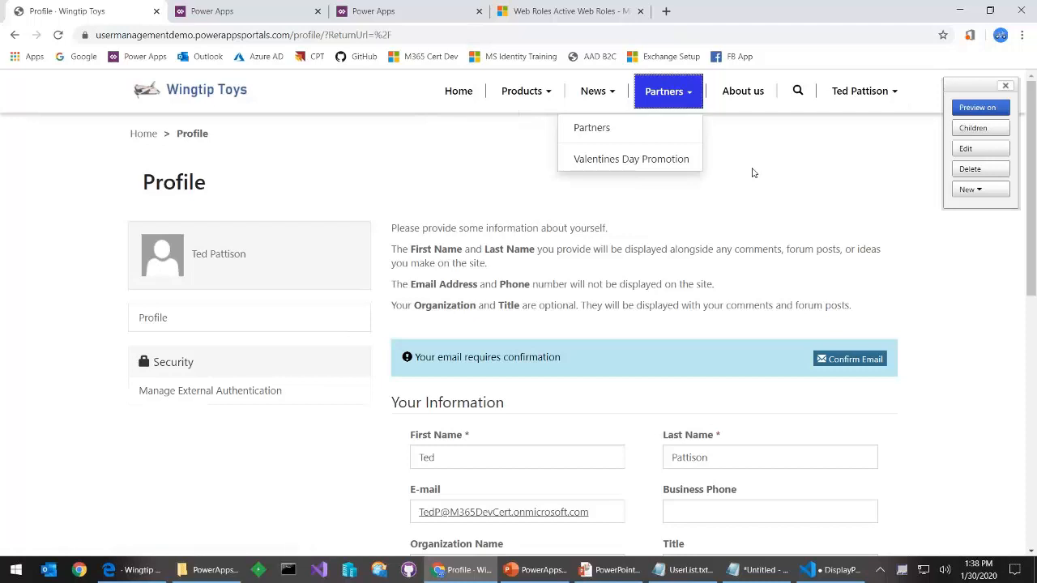
pyautogui.click(812, 205)
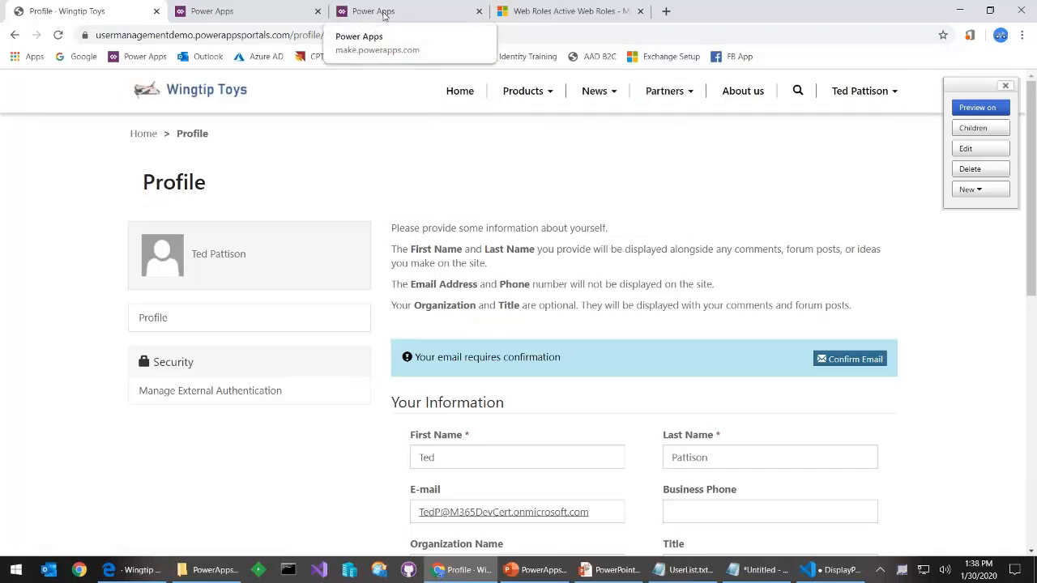
pyautogui.click(614, 570)
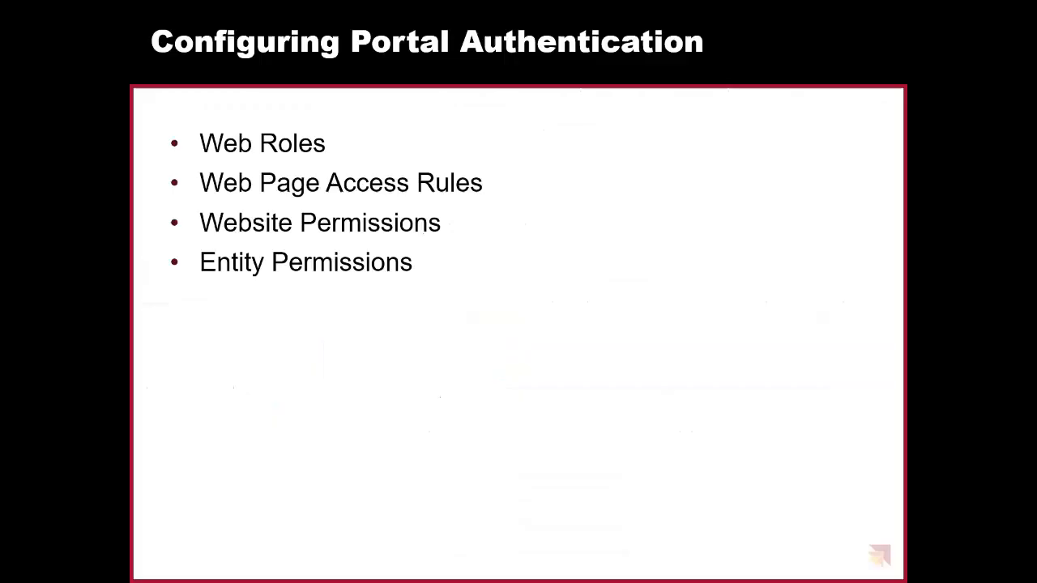
# Advance through the Web Roles and Web Page Access Rules slides, then return to the browser
pyautogui.click(613, 512)
pyautogui.click(613, 512)
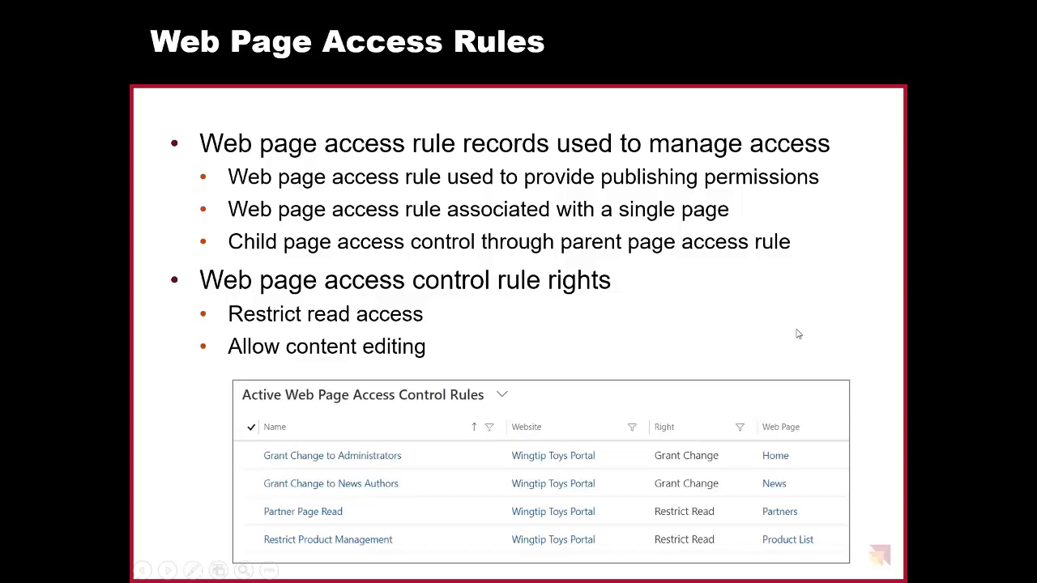
pyautogui.hotkey('alt', 'Tab')
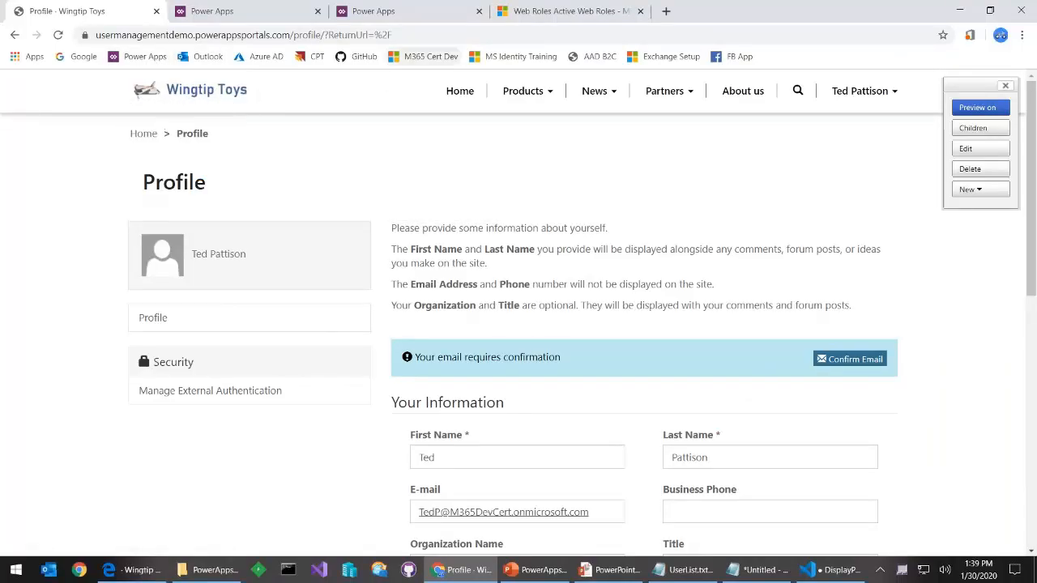
# Open the Restrict Partner Pages access rule and keep its right as Restrict Read
pyautogui.click(559, 11)
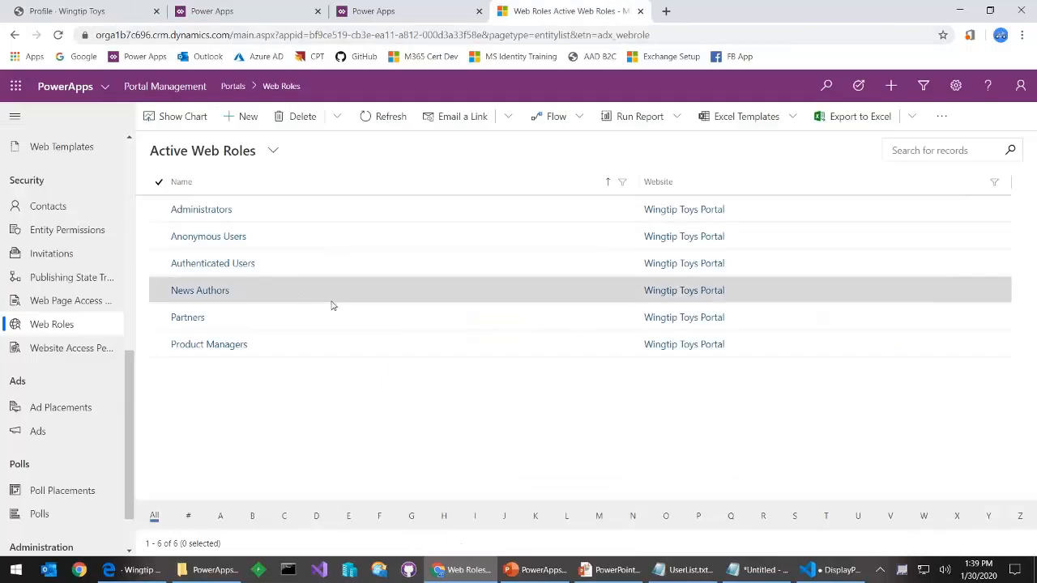
pyautogui.click(85, 301)
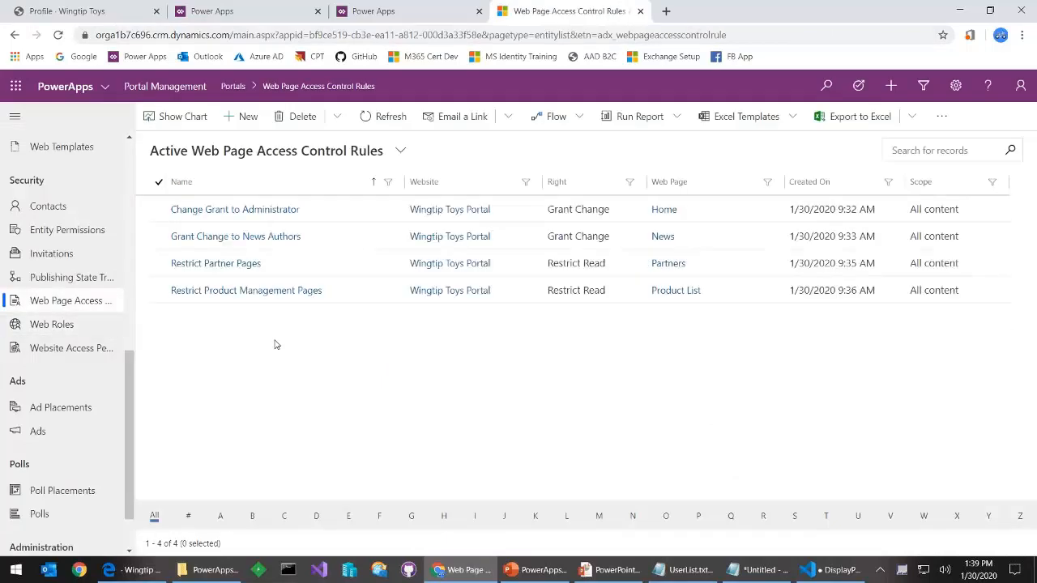
pyautogui.click(215, 266)
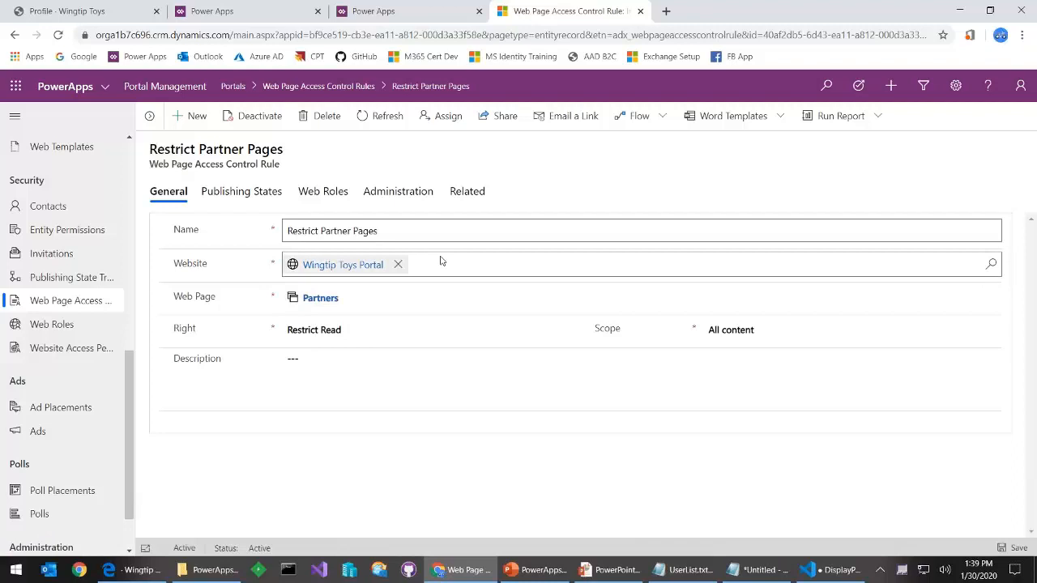
pyautogui.moveTo(394, 222); pyautogui.dragTo(269, 185)
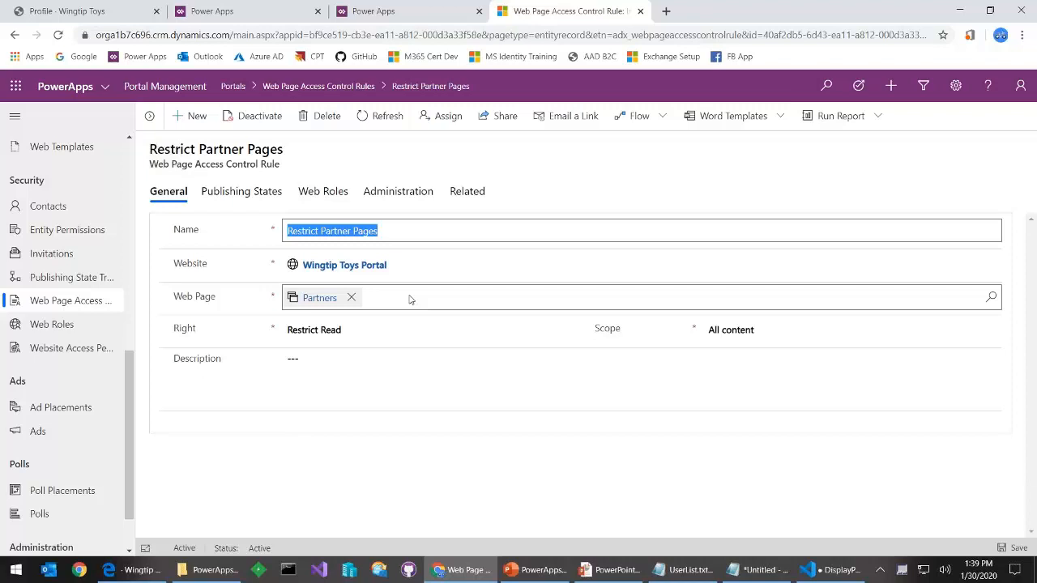
pyautogui.click(403, 332)
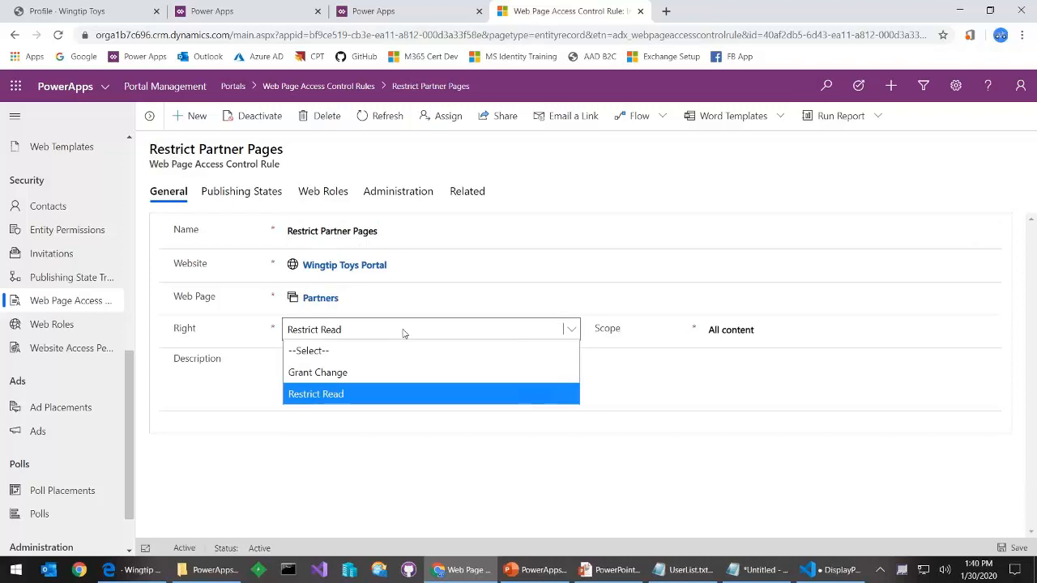
pyautogui.click(377, 400)
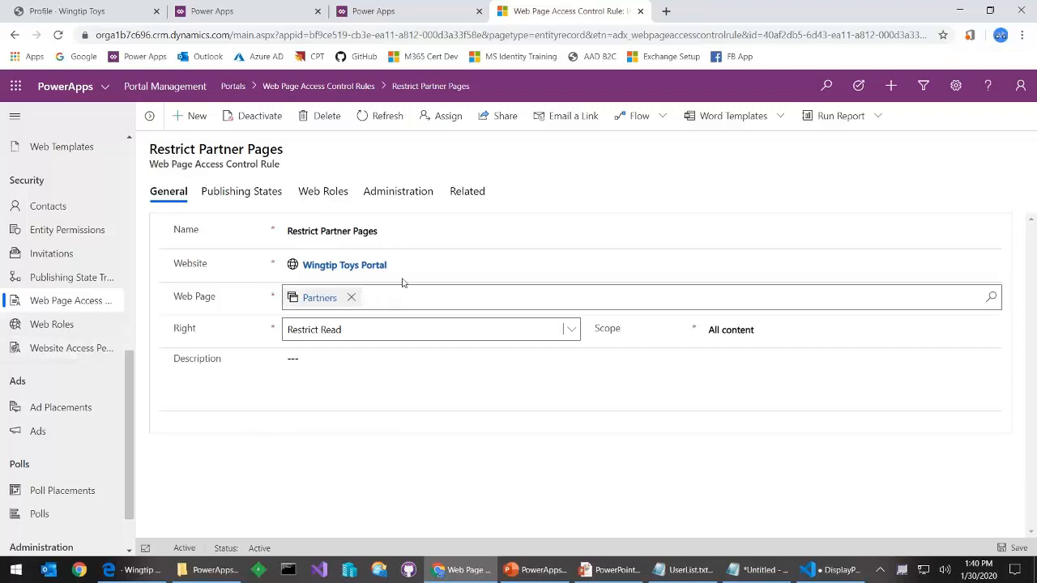
# Follow the rule's related web roles to the Partners role and list its contacts
pyautogui.click(491, 197)
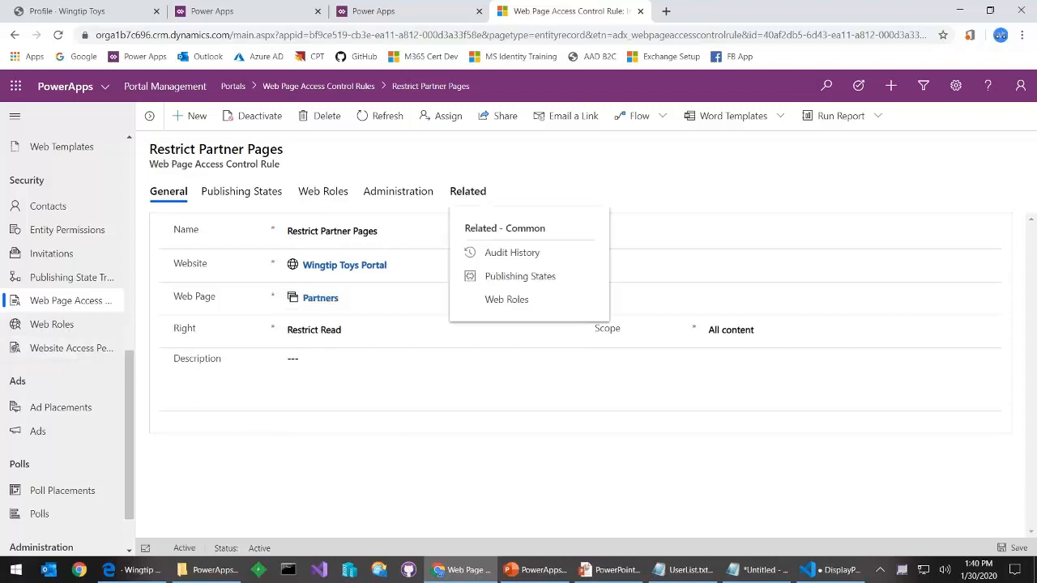
pyautogui.click(522, 301)
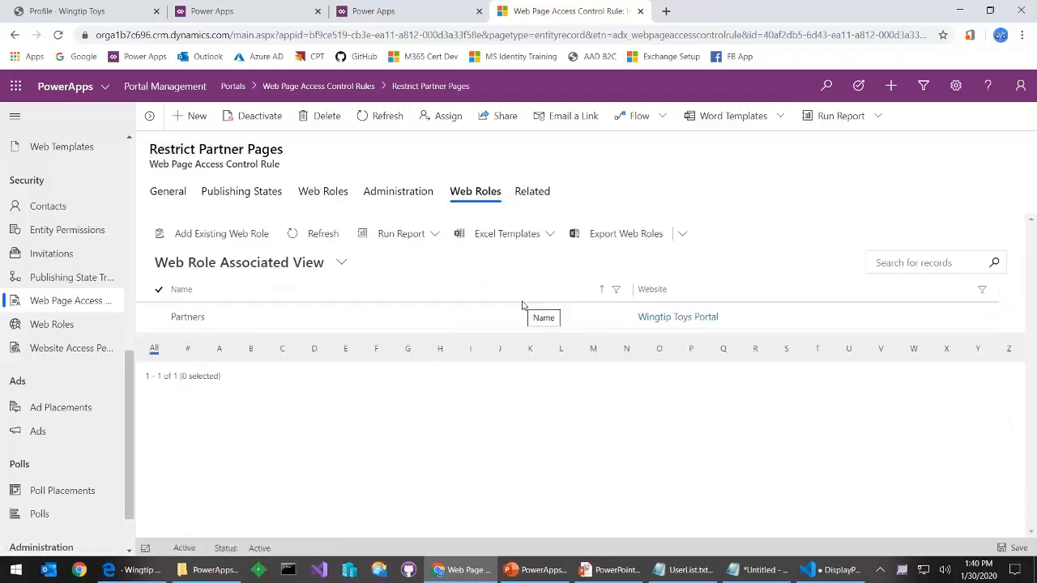
pyautogui.click(188, 317)
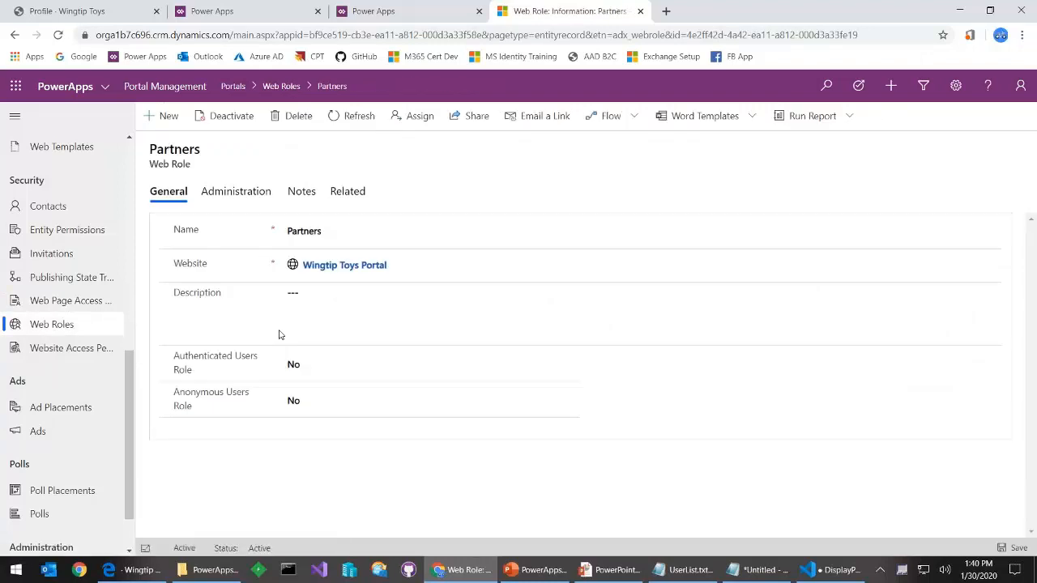
pyautogui.click(350, 193)
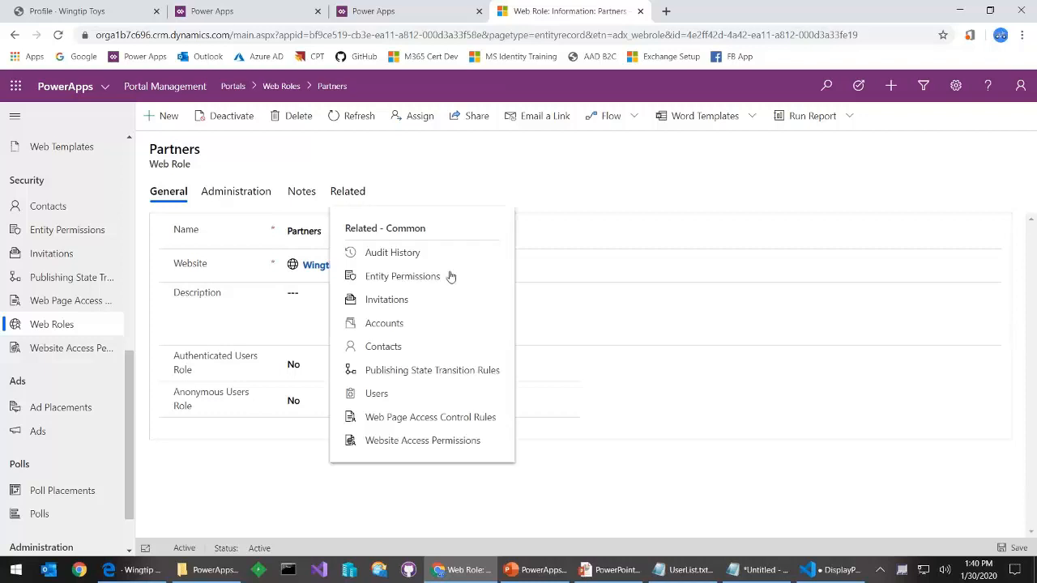
pyautogui.click(392, 347)
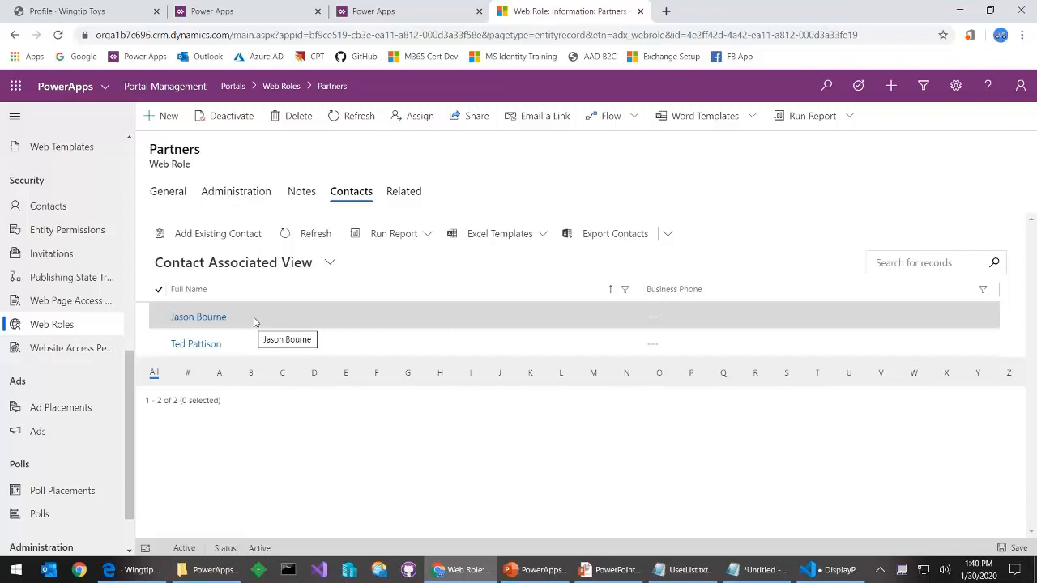
# Sign in to the portal with Azure AD, check the Partners menu, then reload the home page
pyautogui.click(136, 569)
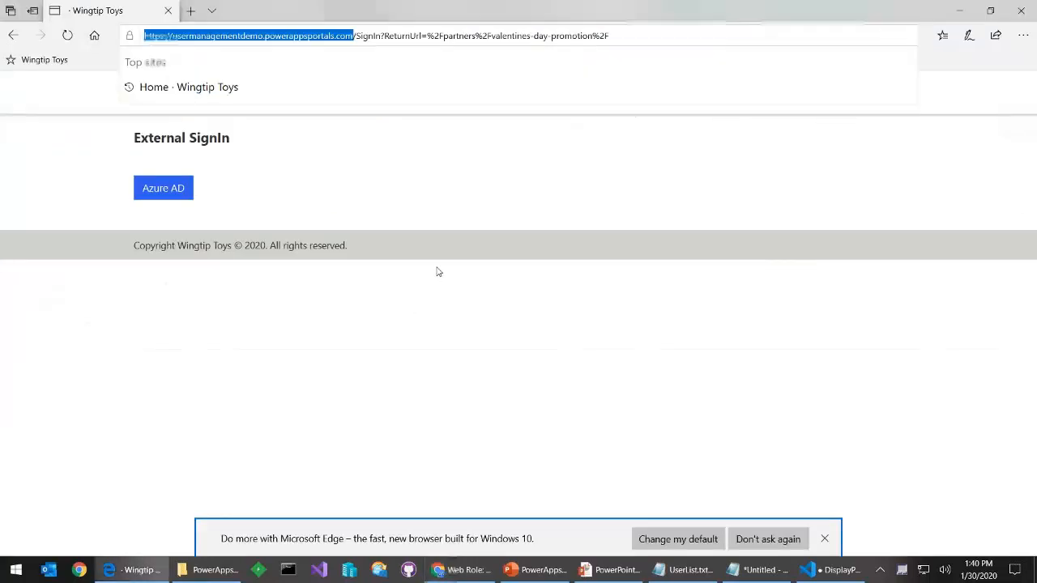
pyautogui.click(742, 257)
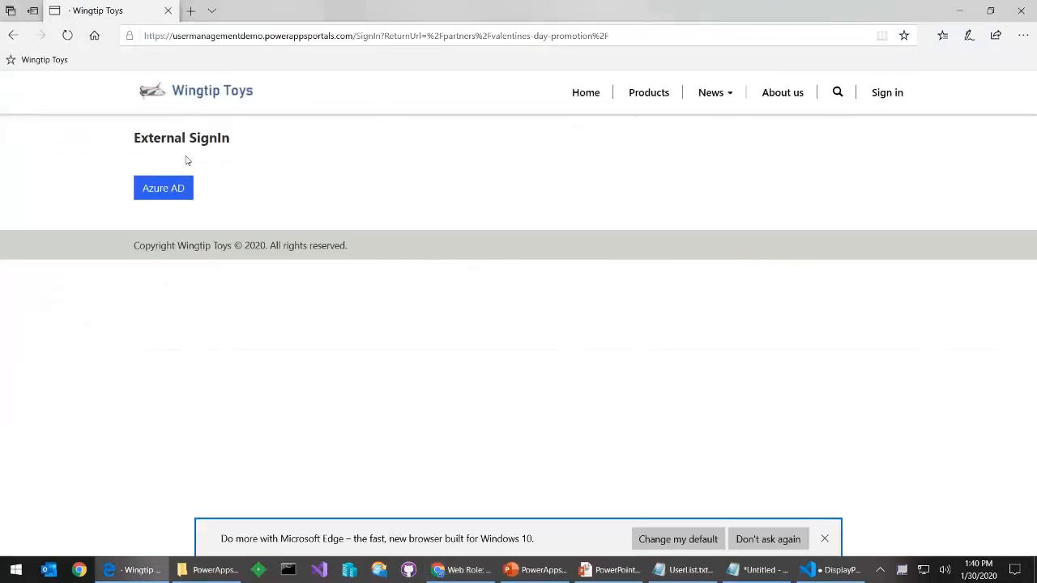
pyautogui.click(157, 189)
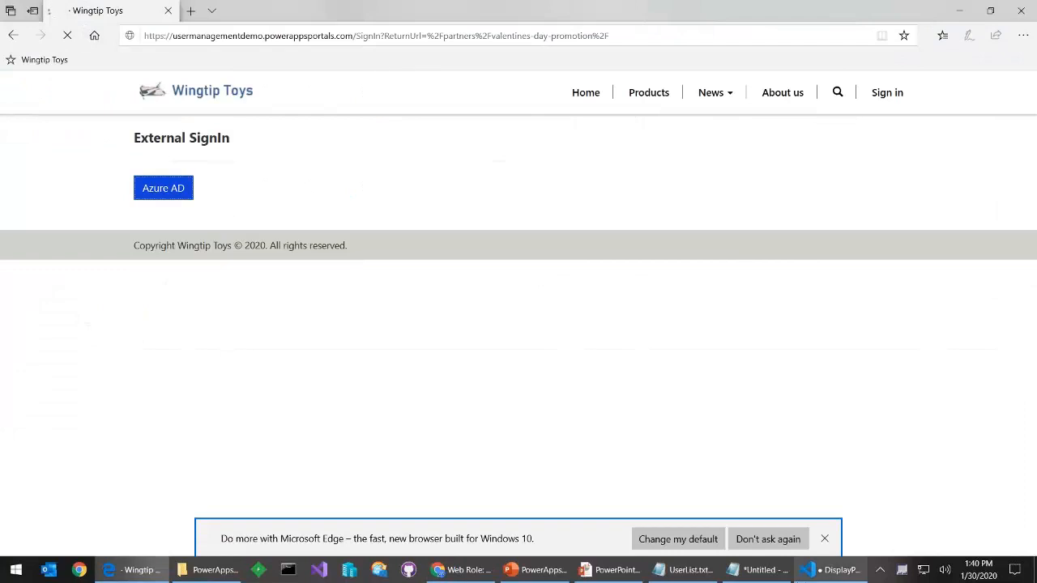
pyautogui.click(826, 541)
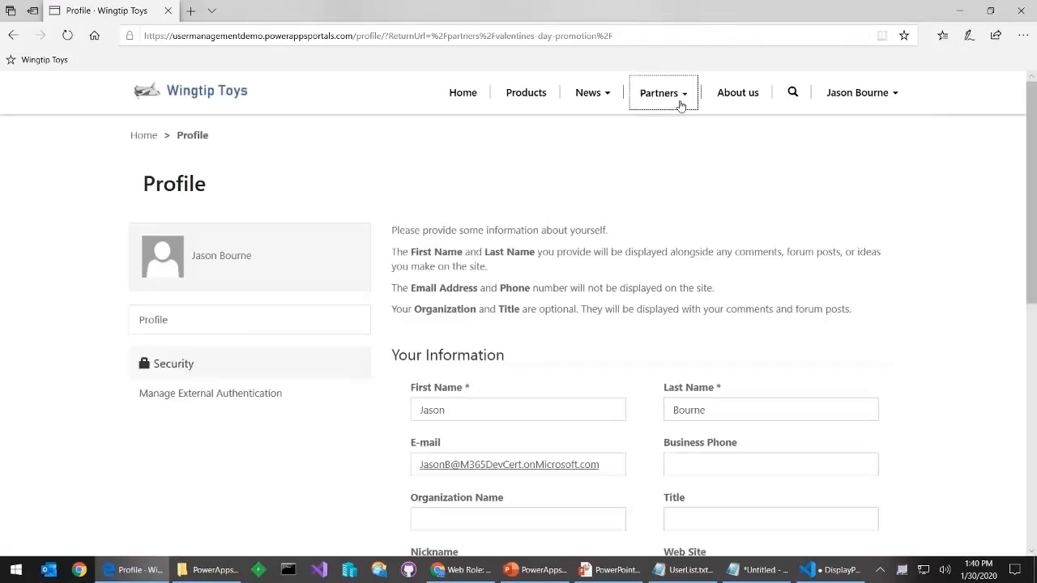
pyautogui.click(660, 93)
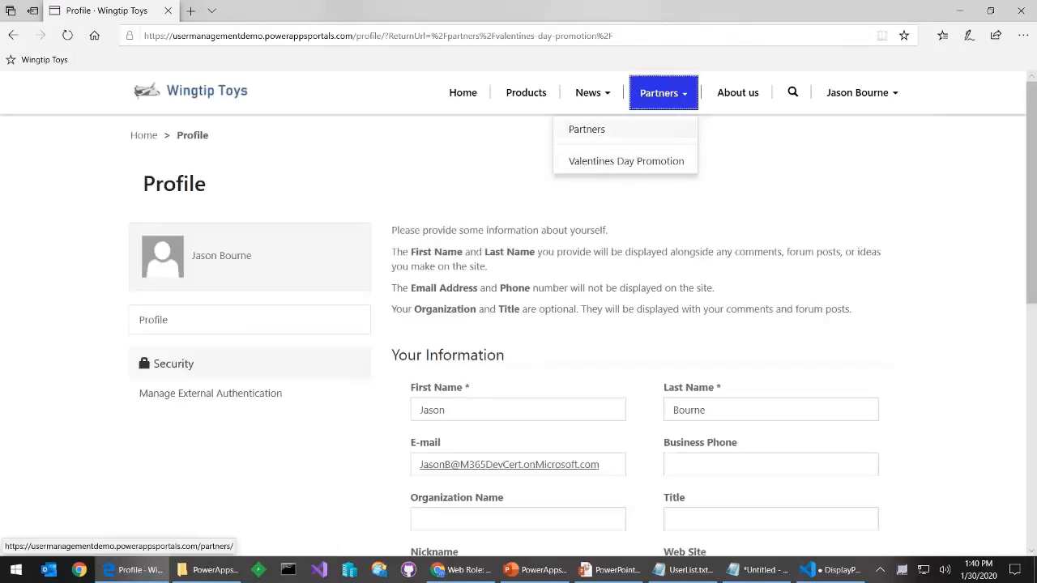
pyautogui.click(804, 212)
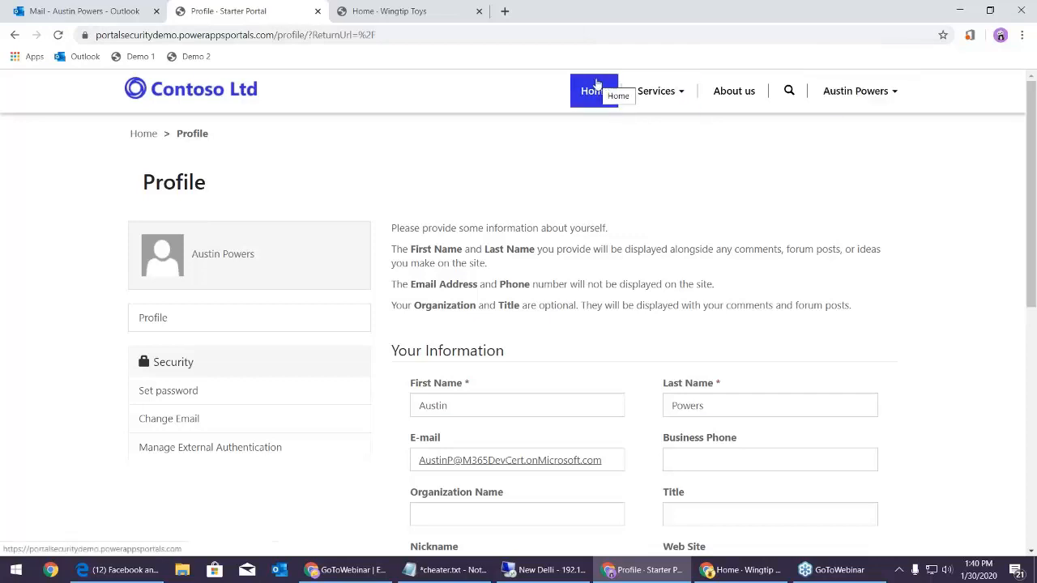
pyautogui.click(194, 60)
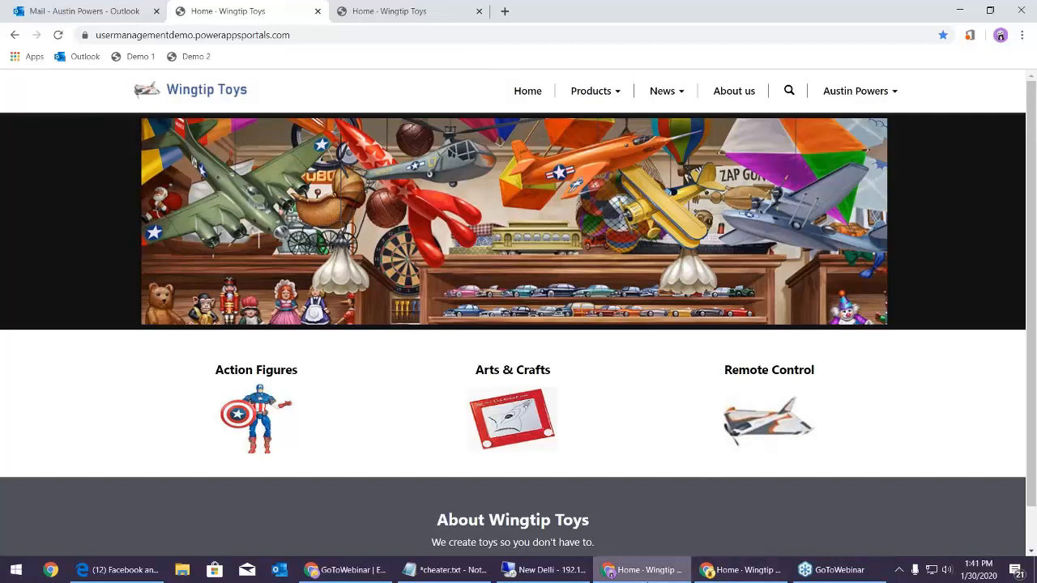
# Bring the remote session's Partners web role record back into view
pyautogui.click(559, 570)
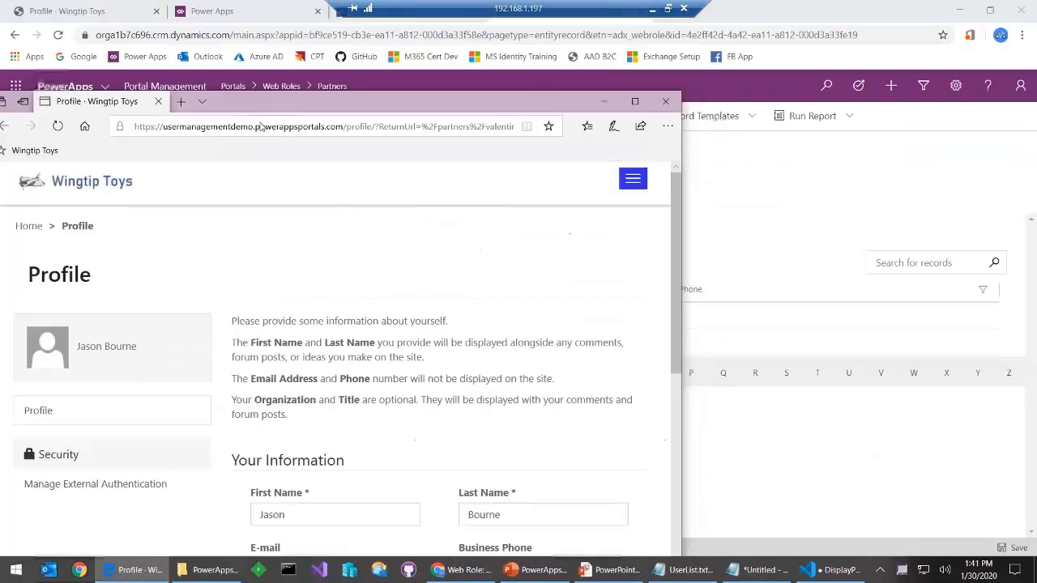
pyautogui.doubleClick(274, 9)
pyautogui.click(279, 15)
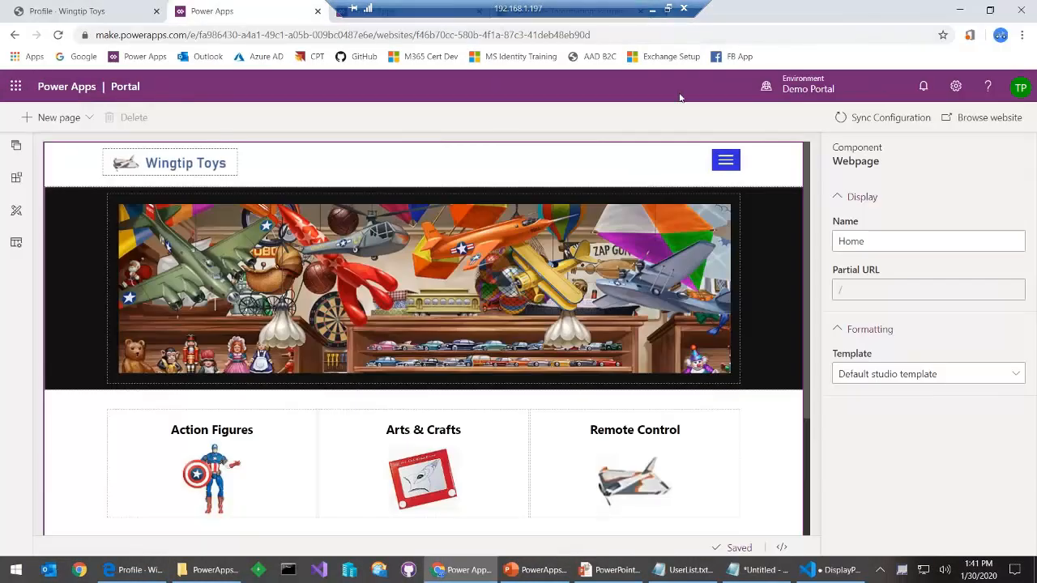
pyautogui.click(577, 11)
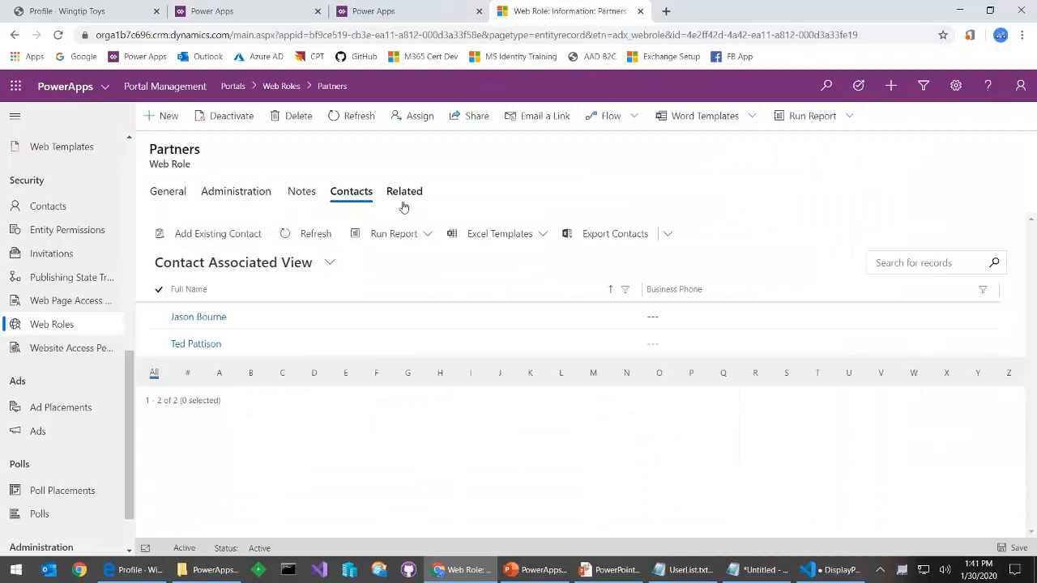
# Add the existing contact found by searching 'aus' to the Partners web role
pyautogui.click(235, 242)
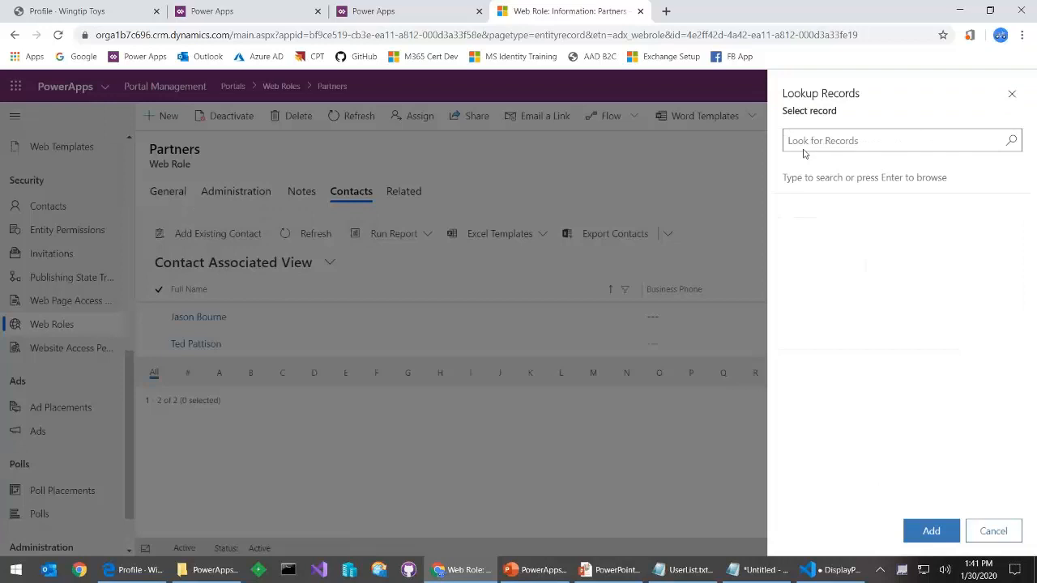
pyautogui.write('aus')
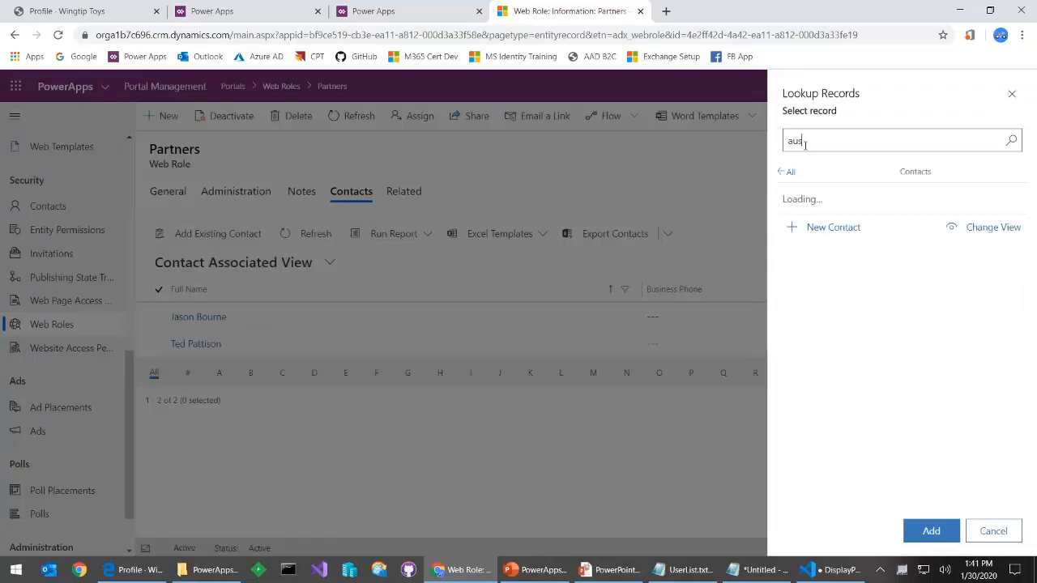
pyautogui.click(833, 205)
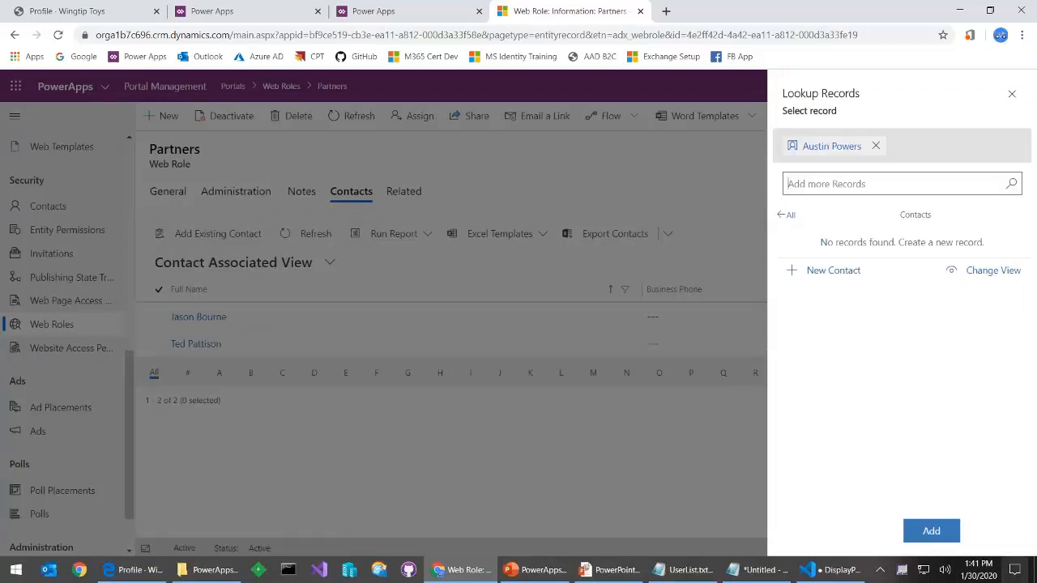
pyautogui.click(932, 532)
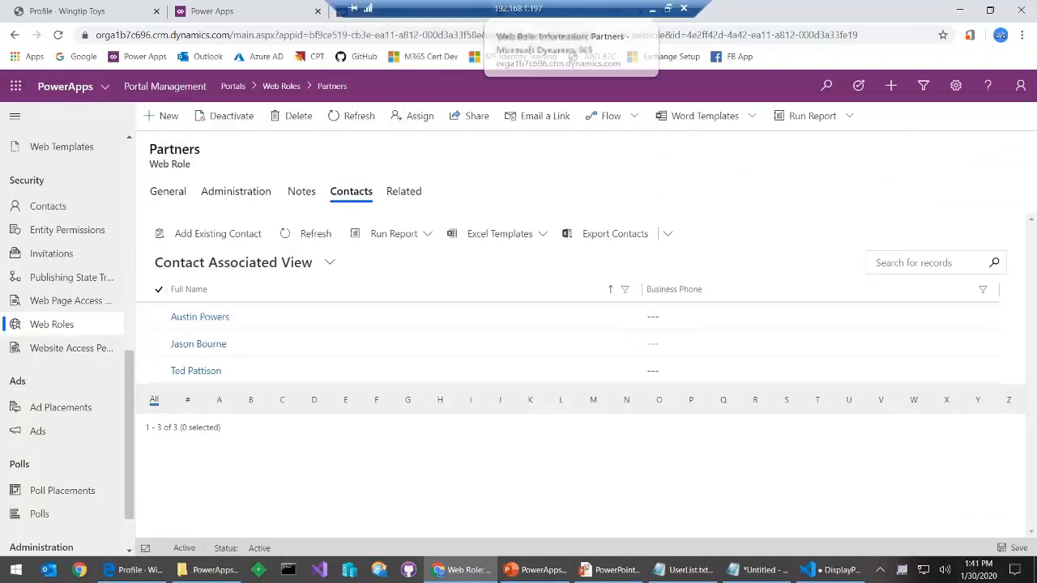
pyautogui.click(651, 9)
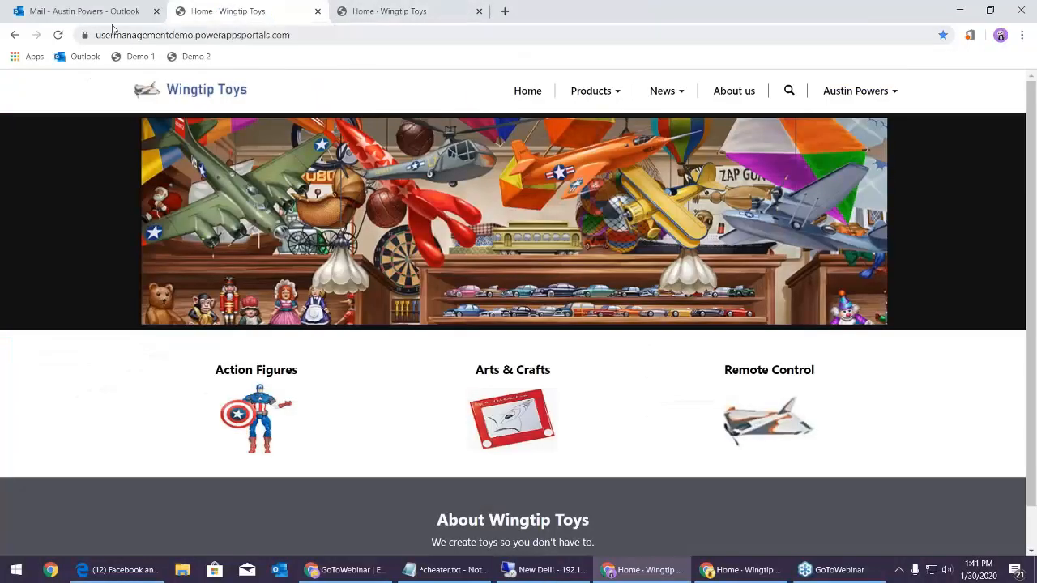
# Reload the portal to reveal the Partners menu, then go to News > News
pyautogui.click(58, 35)
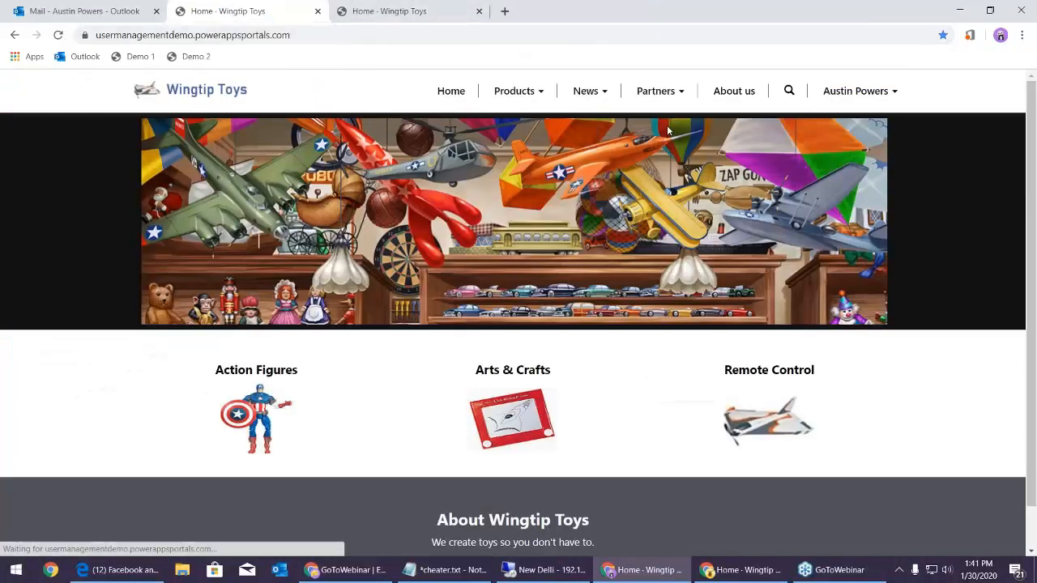
pyautogui.click(680, 100)
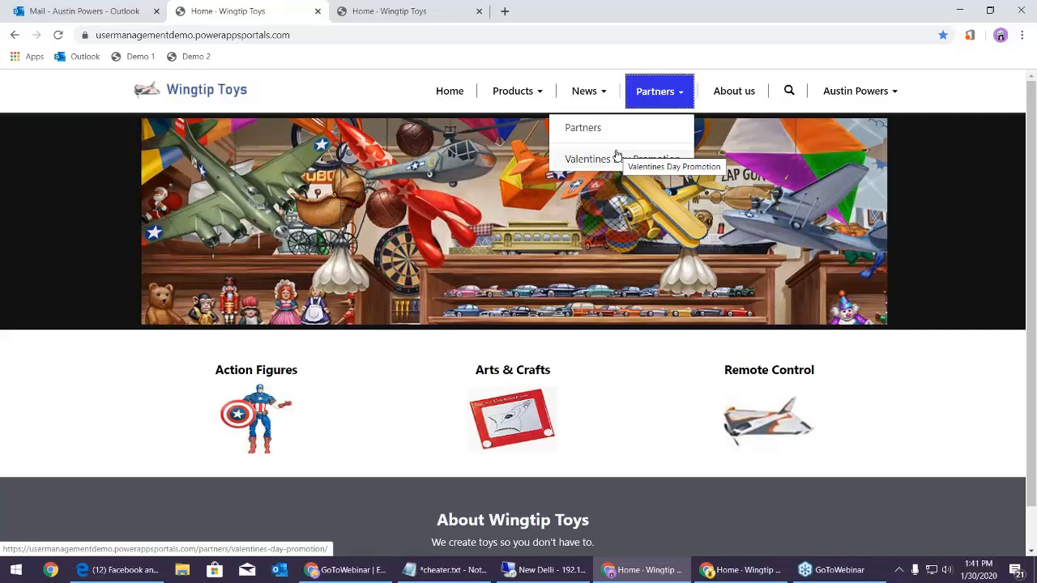
pyautogui.click(952, 212)
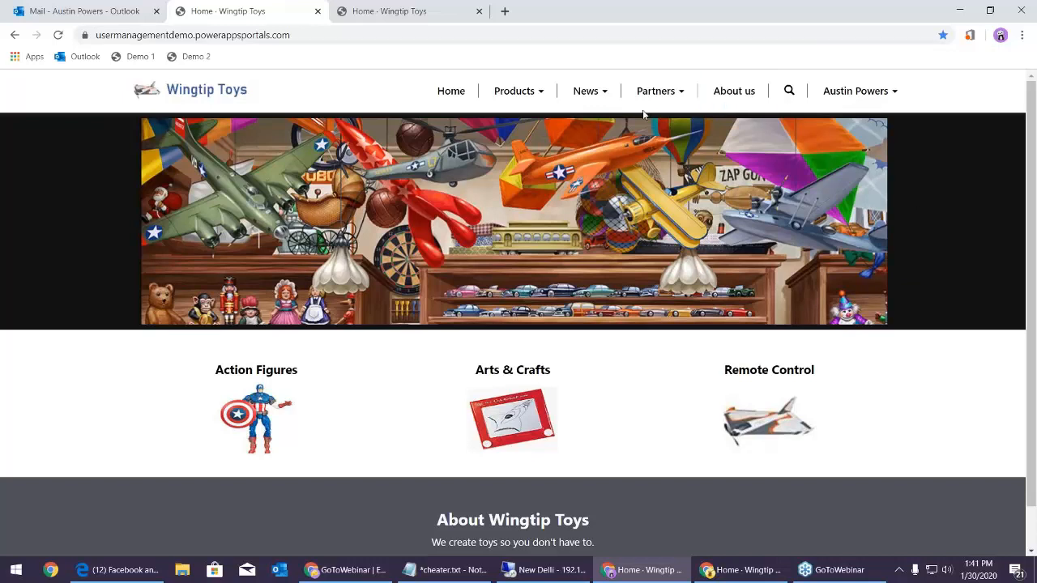
pyautogui.click(594, 91)
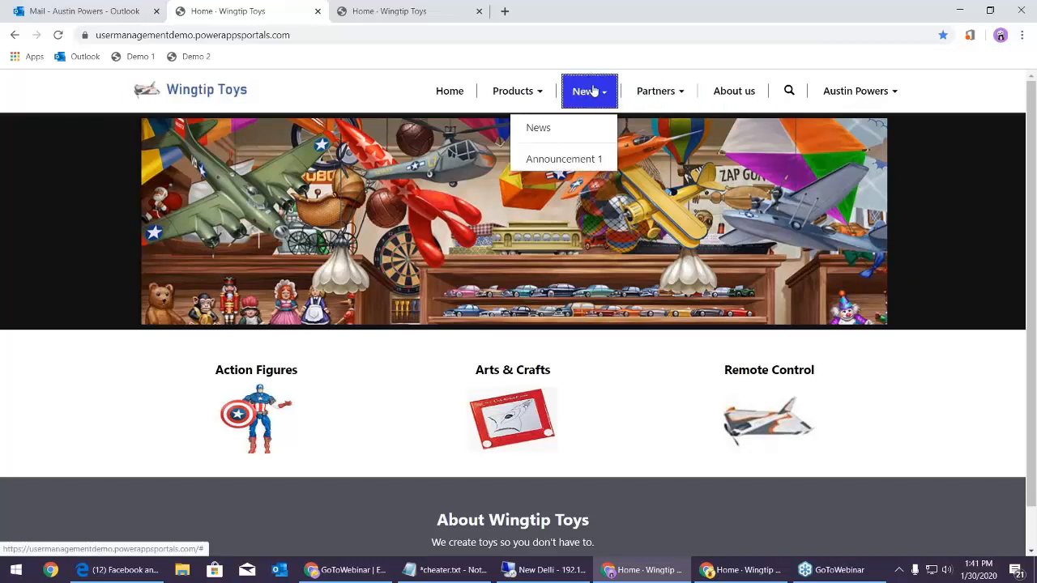
pyautogui.click(538, 127)
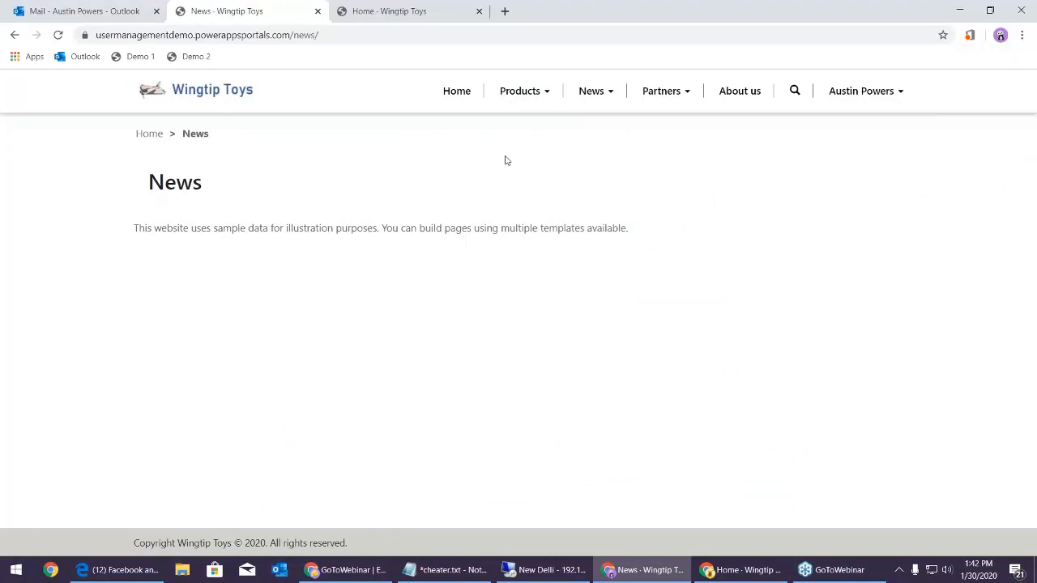
pyautogui.click(543, 570)
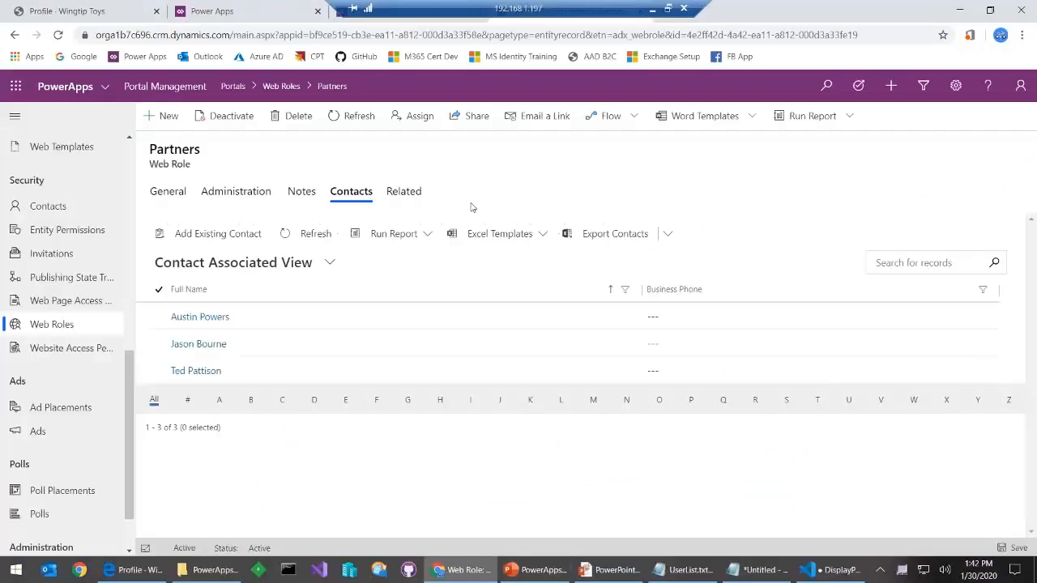
# Start a new web page access rule to review its available rights, then return to the list
pyautogui.click(81, 303)
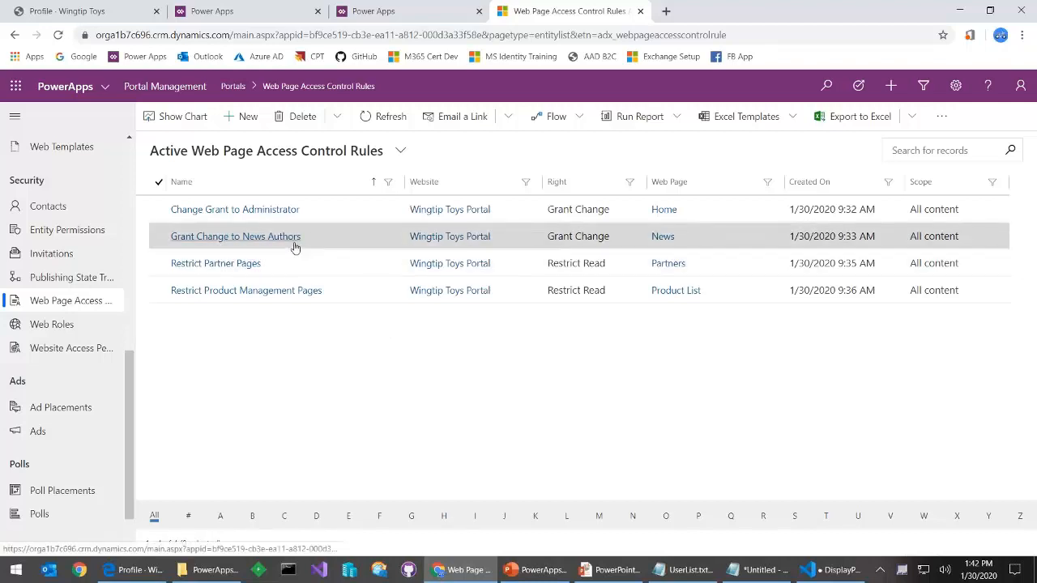
pyautogui.click(239, 118)
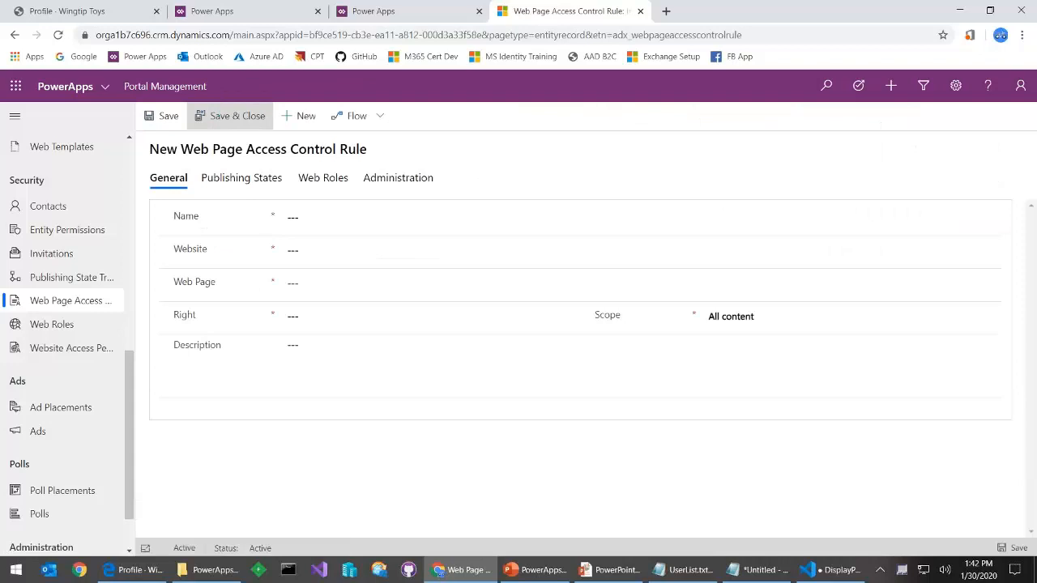
pyautogui.click(345, 316)
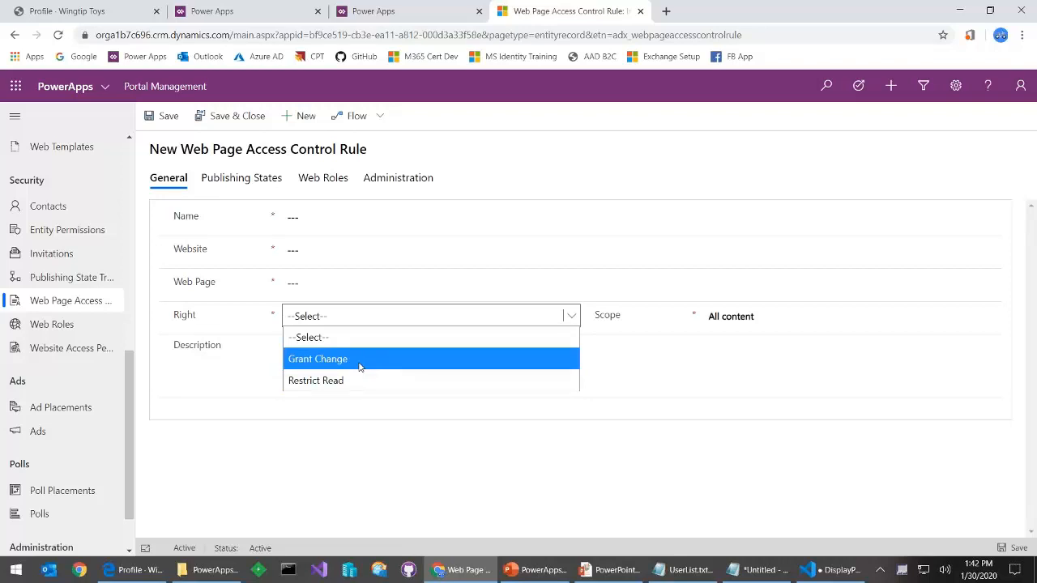
pyautogui.click(81, 303)
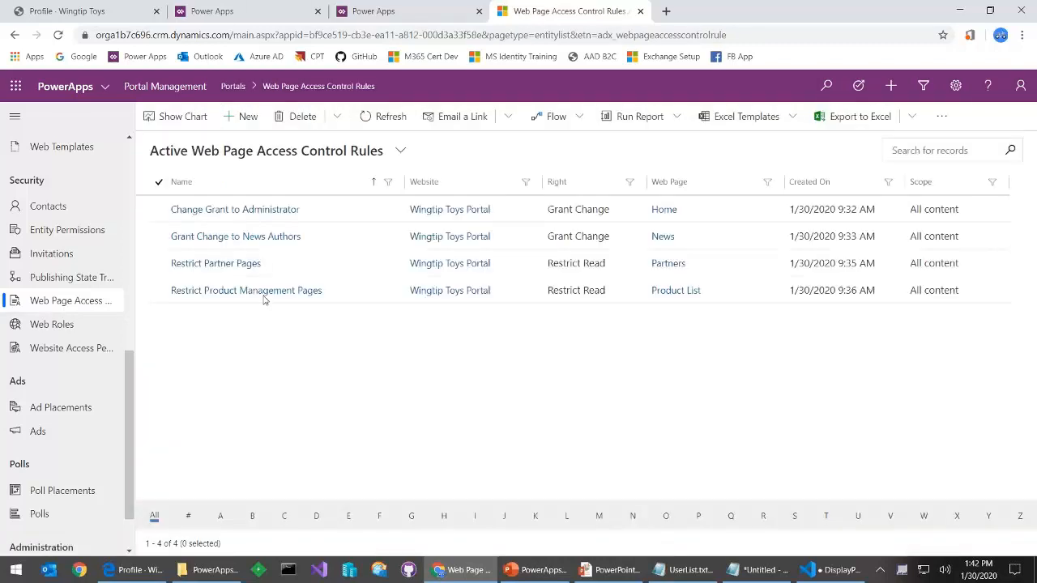
# Check the web roles tied to the Grant Change to News Authors rule, then list Website Access Permissions
pyautogui.click(250, 238)
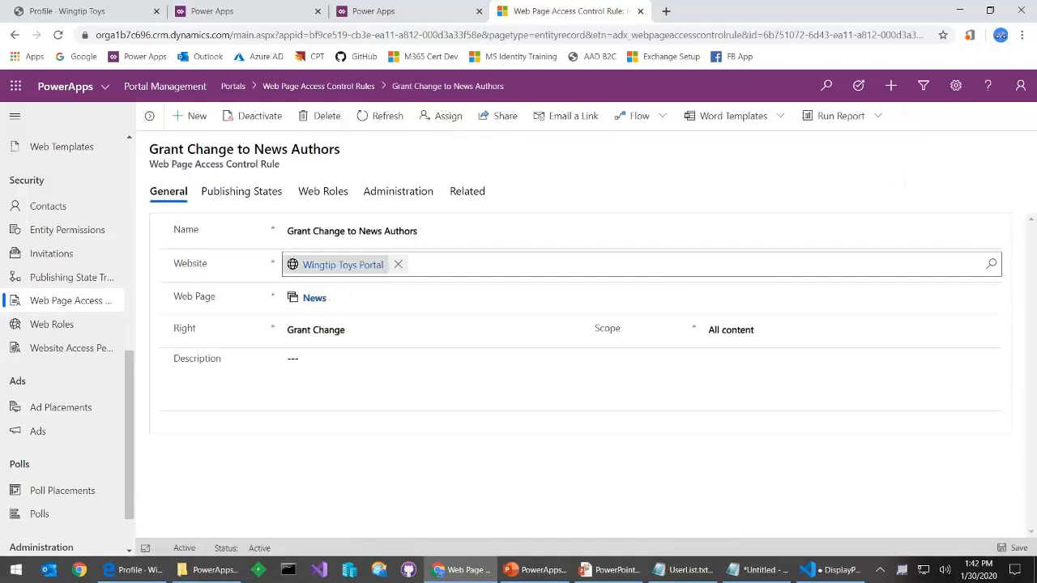
pyautogui.click(469, 200)
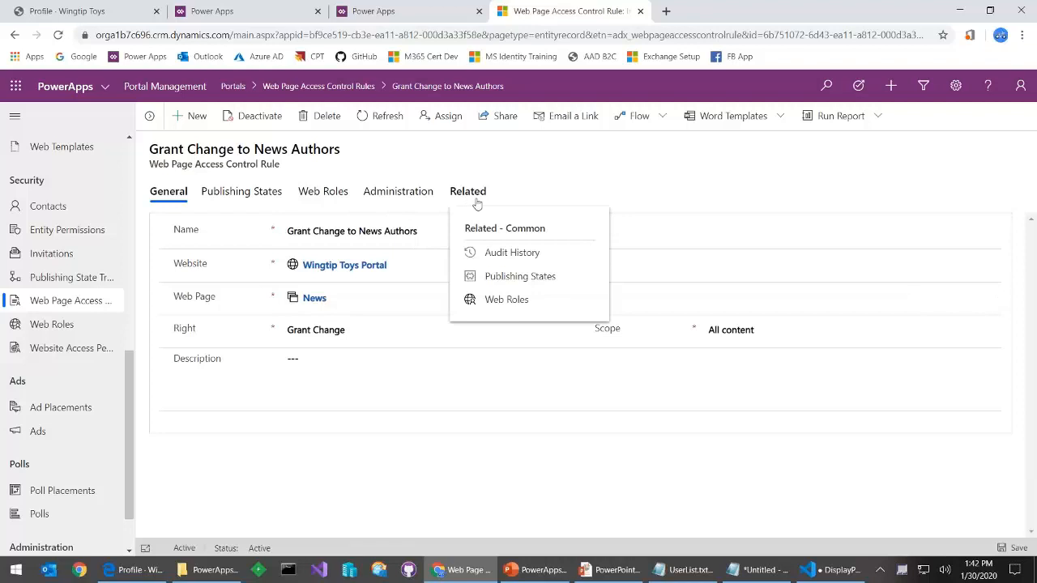
pyautogui.click(525, 301)
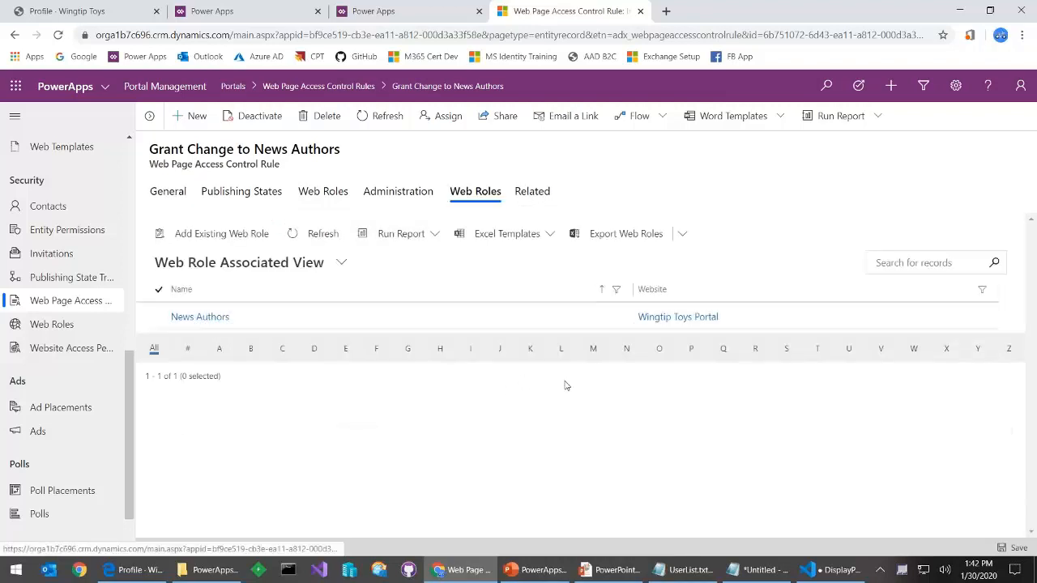
pyautogui.click(66, 354)
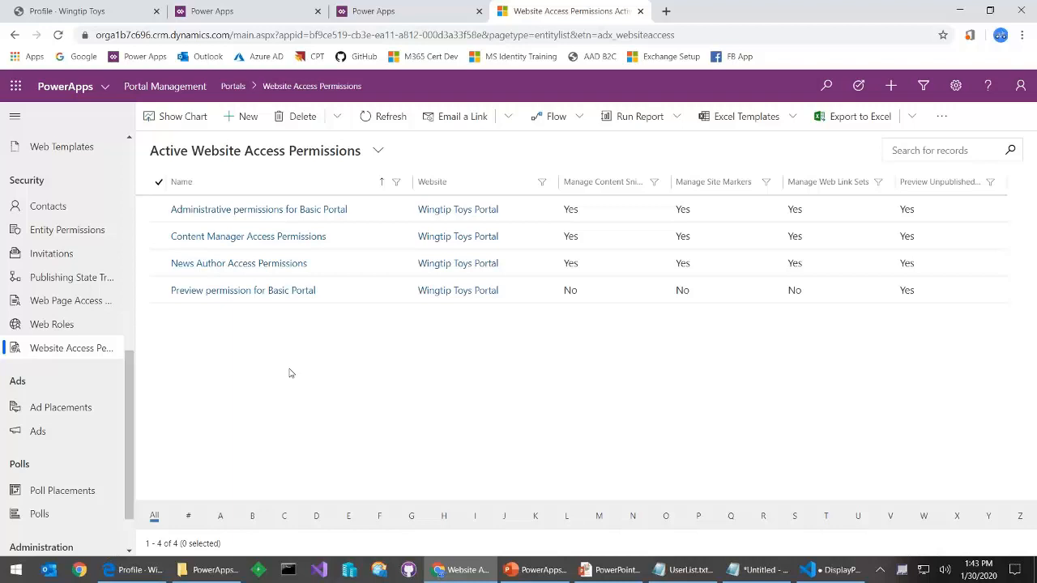
# Enable Manage Web Link Sets and Preview Unpublished Entities on News Author Access Permissions
pyautogui.click(250, 274)
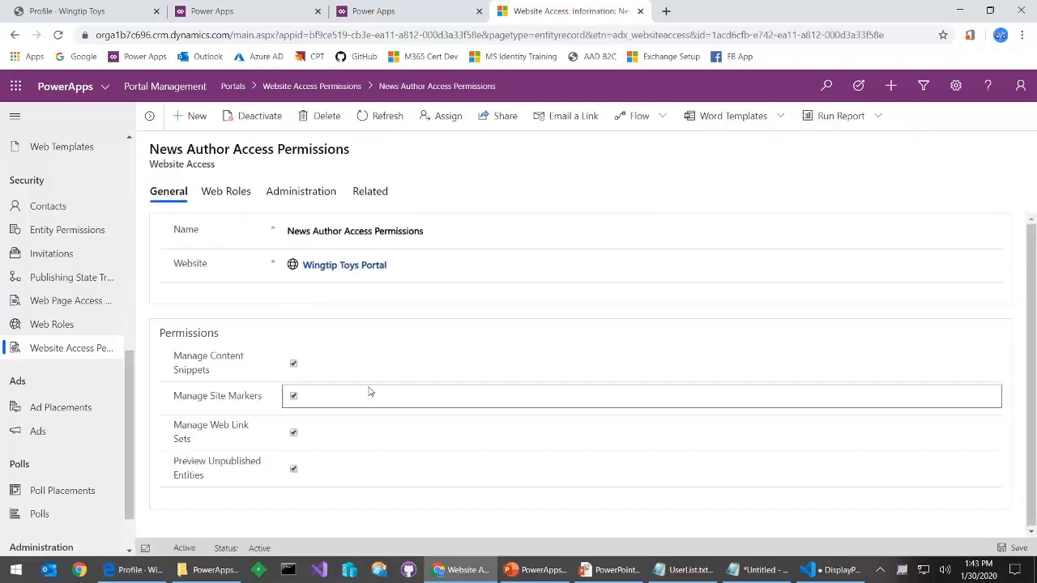
pyautogui.click(293, 432)
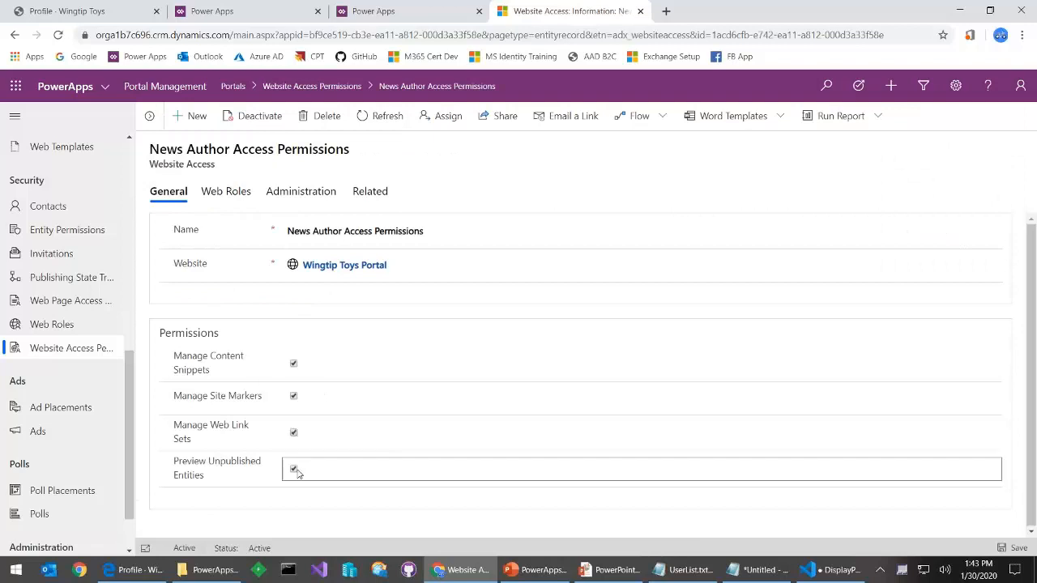
pyautogui.click(293, 471)
pyautogui.click(350, 474)
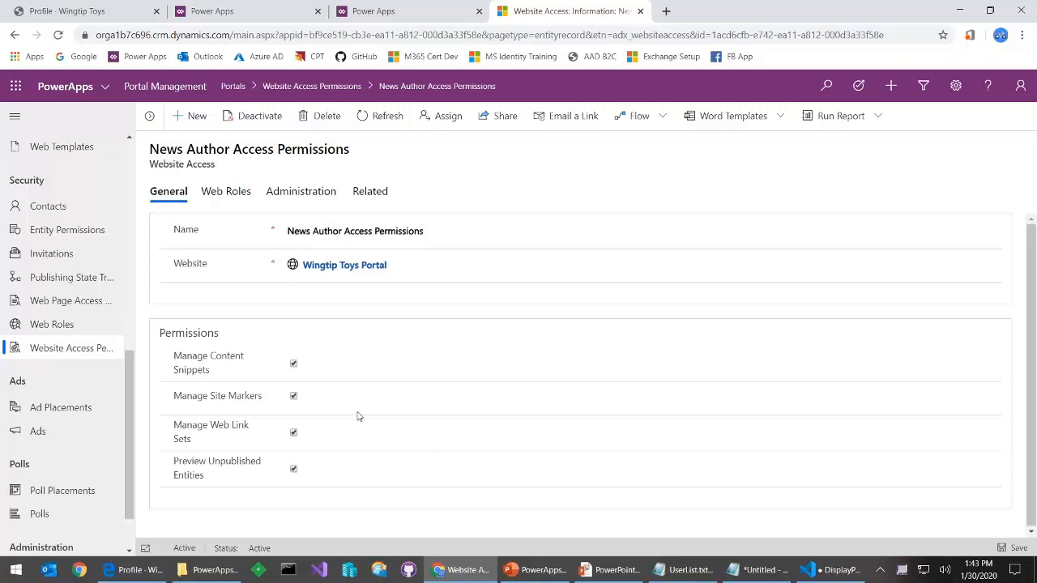
pyautogui.click(52, 324)
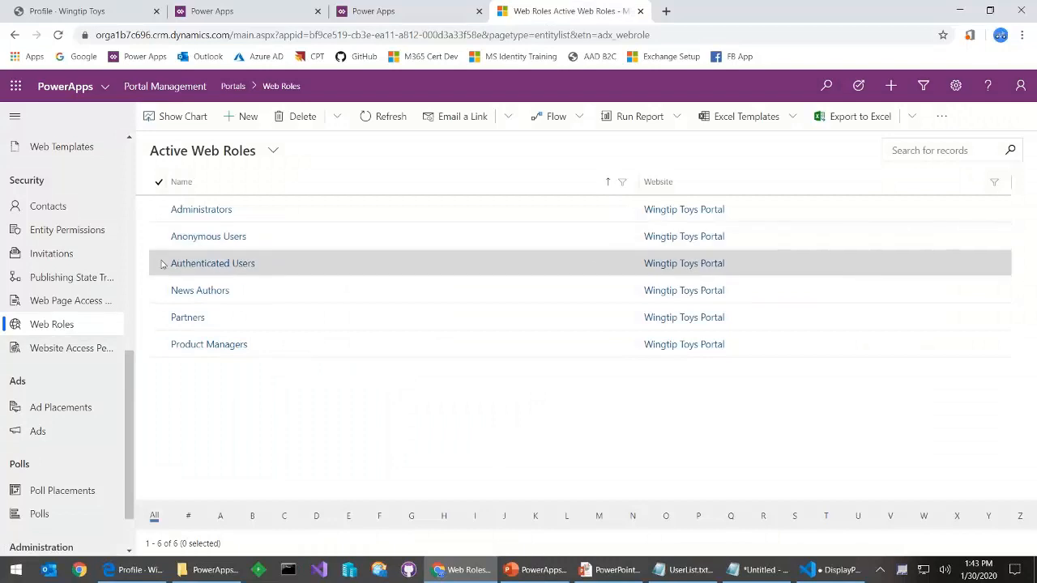
# Open the News Authors web role and list its assigned contacts
pyautogui.click(199, 292)
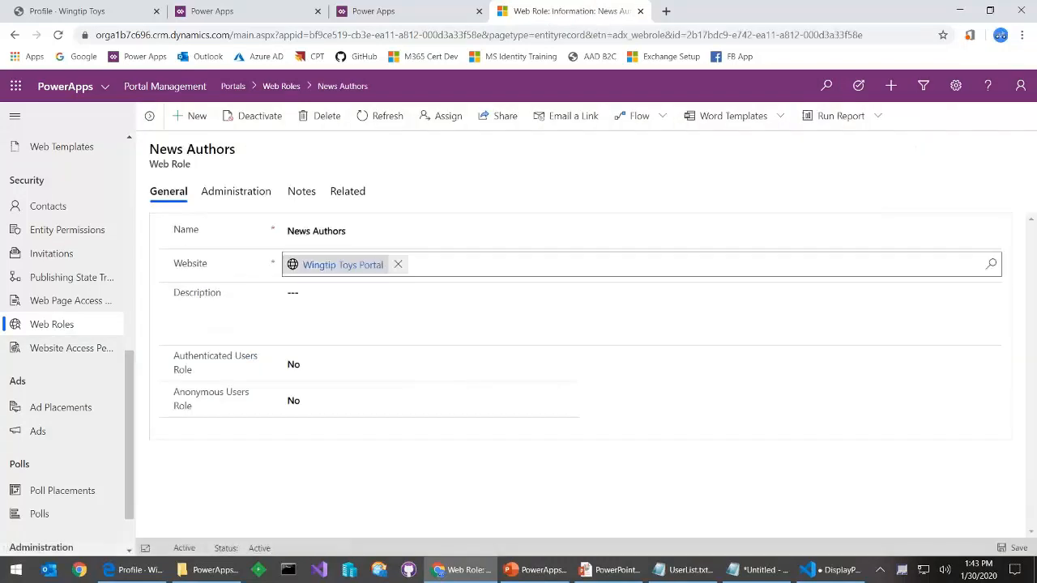
pyautogui.click(340, 195)
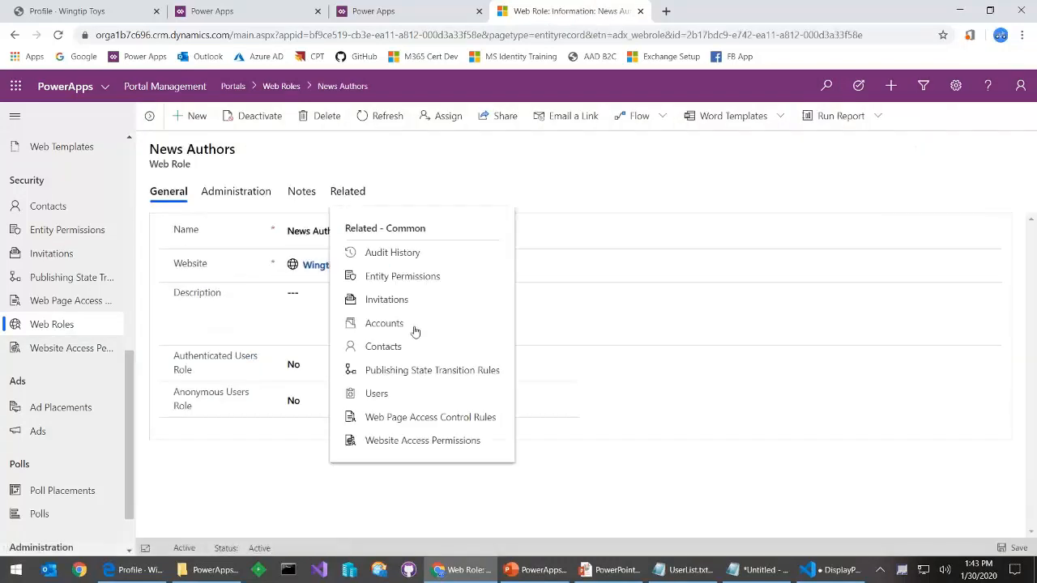
pyautogui.click(391, 348)
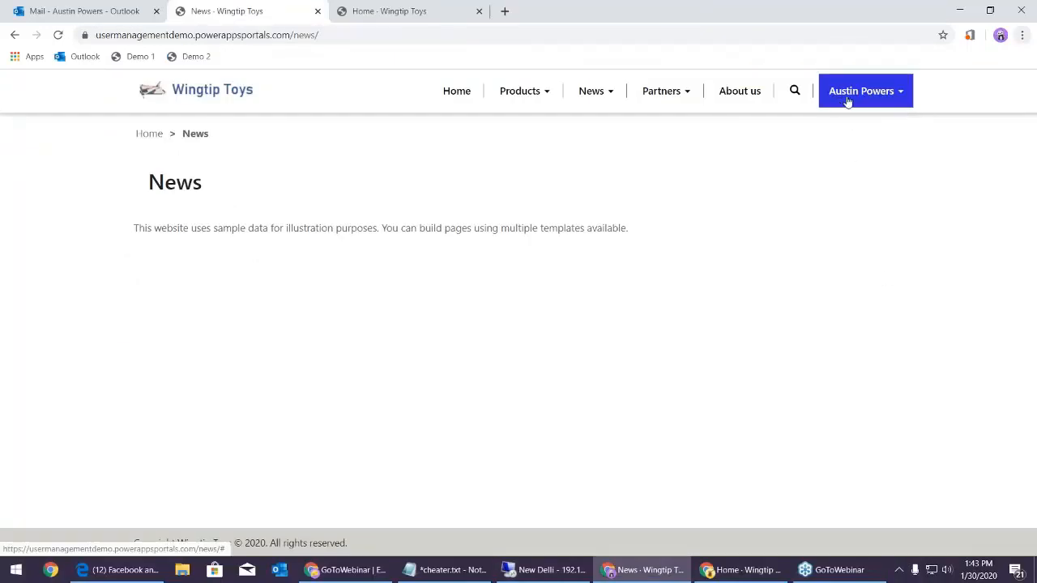
# Go to the portal's News page from the News menu
pyautogui.click(606, 87)
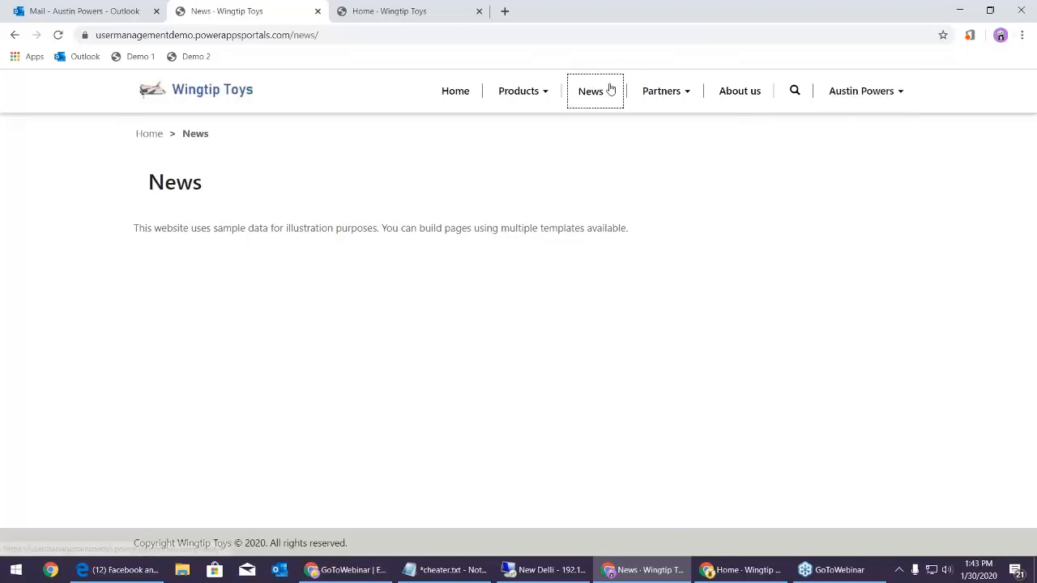
pyautogui.click(544, 126)
pyautogui.moveTo(163, 181); pyautogui.dragTo(362, 253)
pyautogui.click(579, 301)
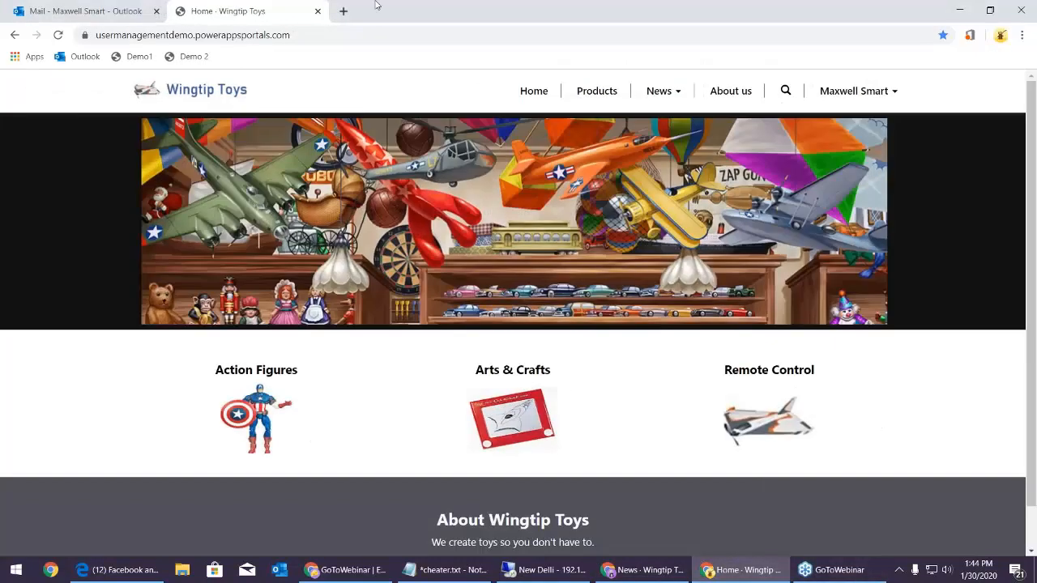
# Sign out of the portal and sign back in with Azure AD
pyautogui.click(849, 95)
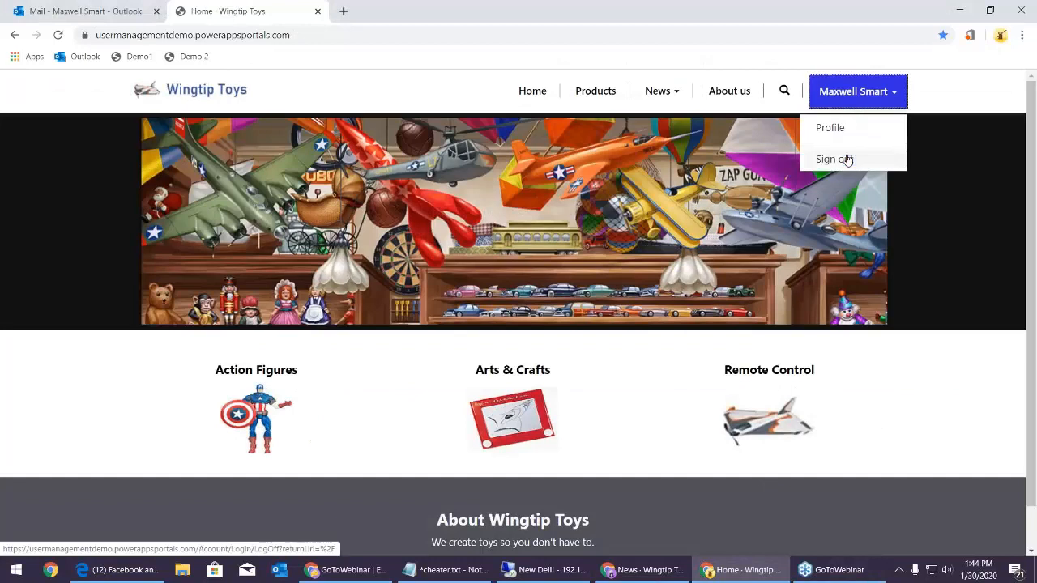
pyautogui.click(850, 160)
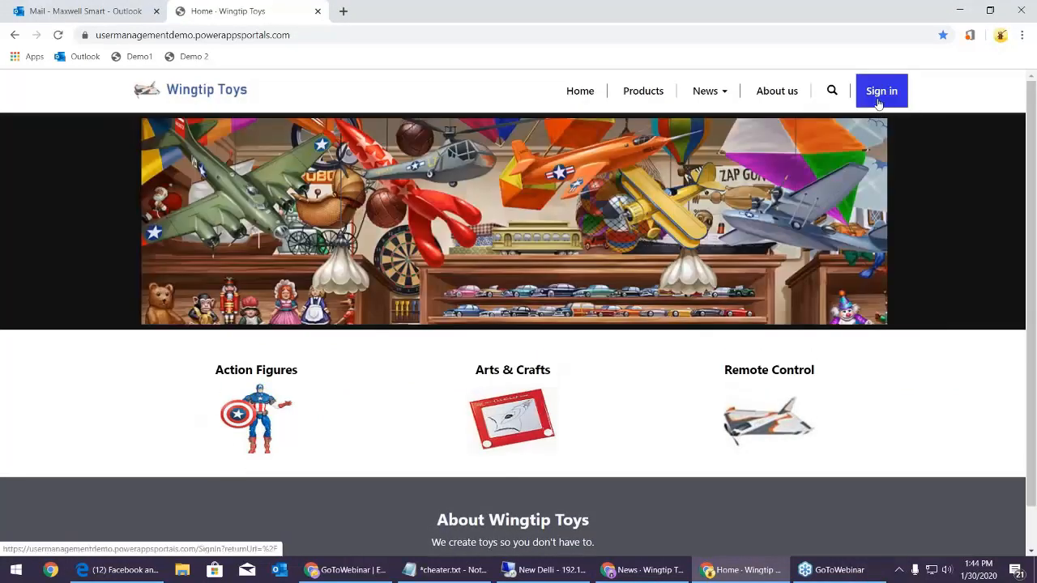
pyautogui.click(886, 92)
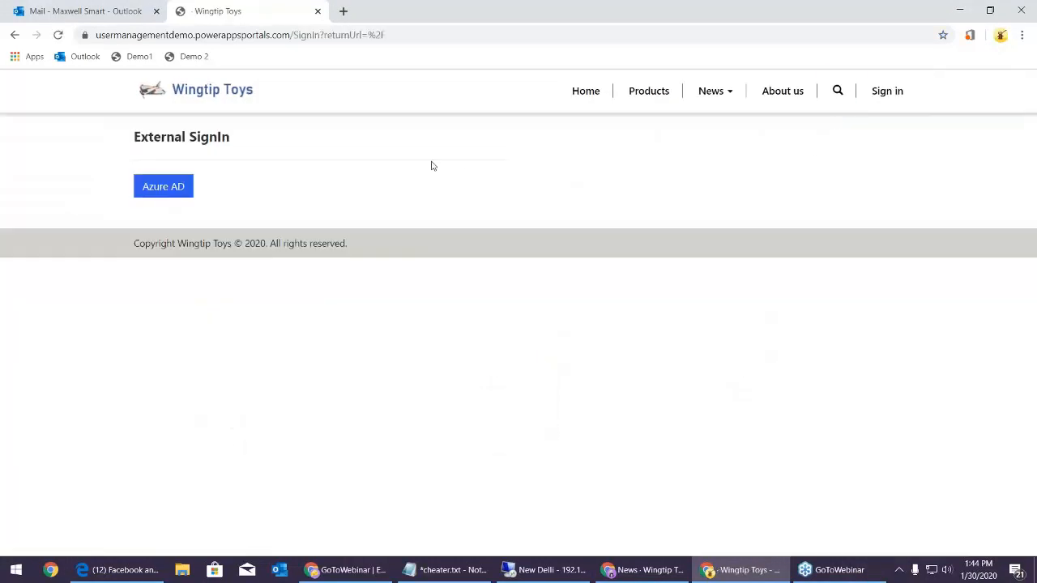
pyautogui.click(162, 186)
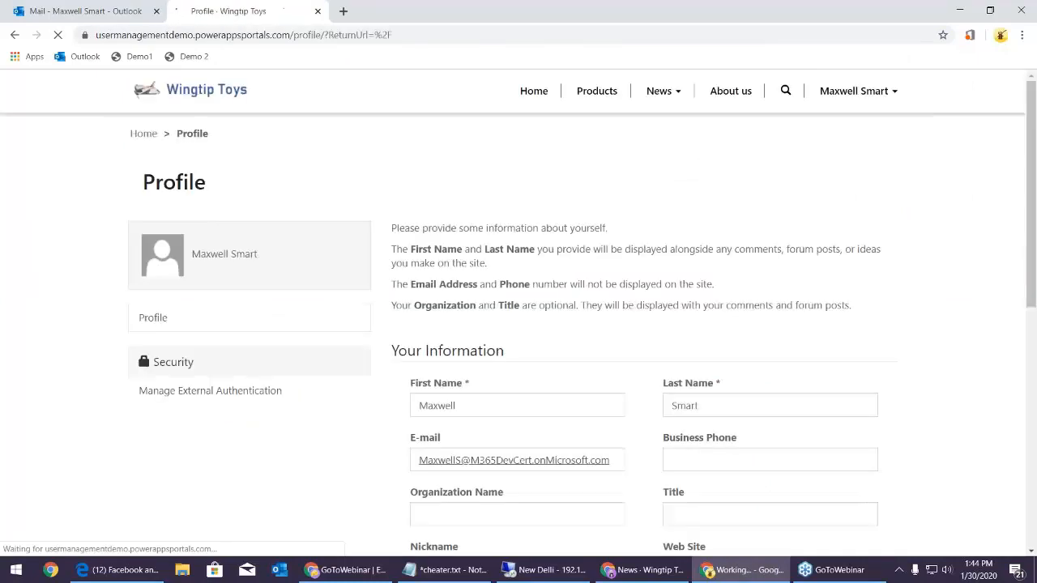
# Visit the Home and Products pages, then return to the News page
pyautogui.click(680, 96)
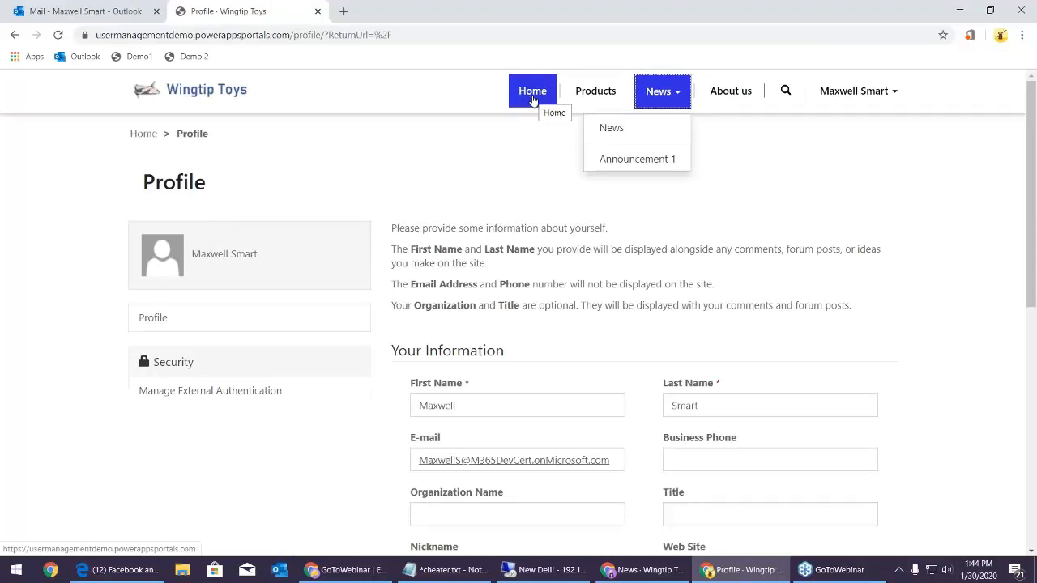
pyautogui.click(533, 97)
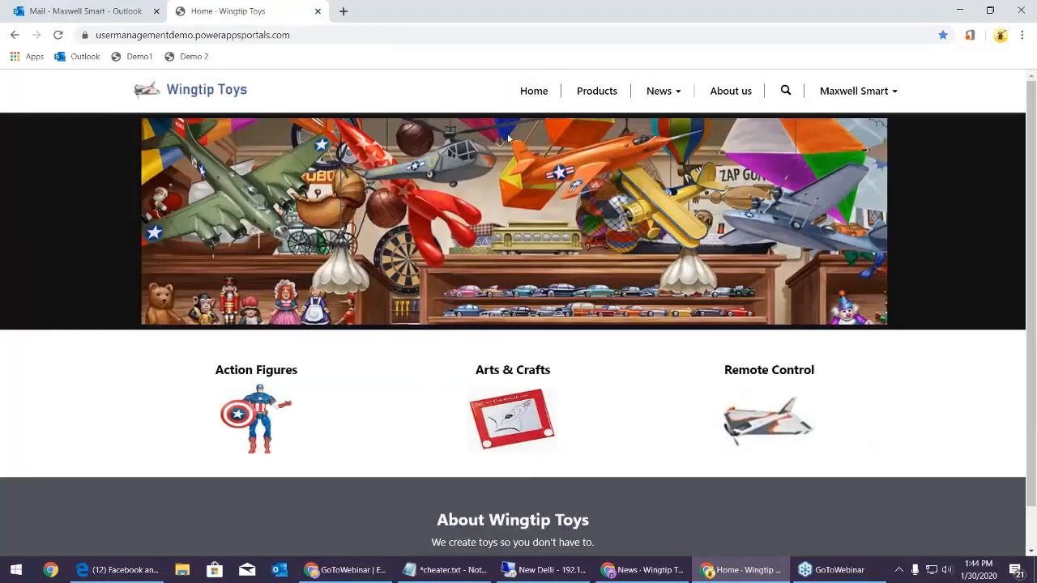
pyautogui.click(611, 103)
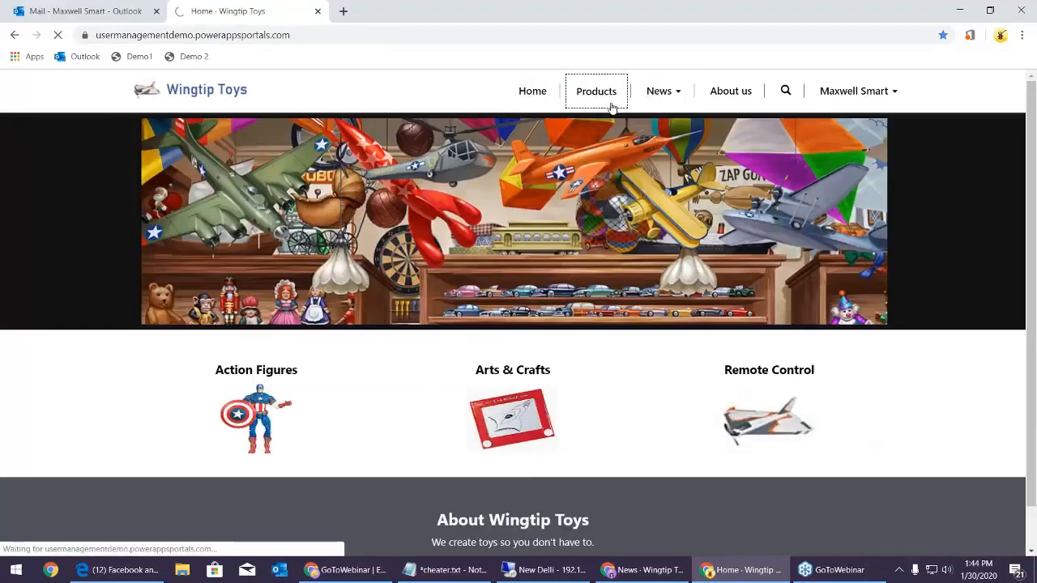
pyautogui.click(673, 99)
pyautogui.click(607, 129)
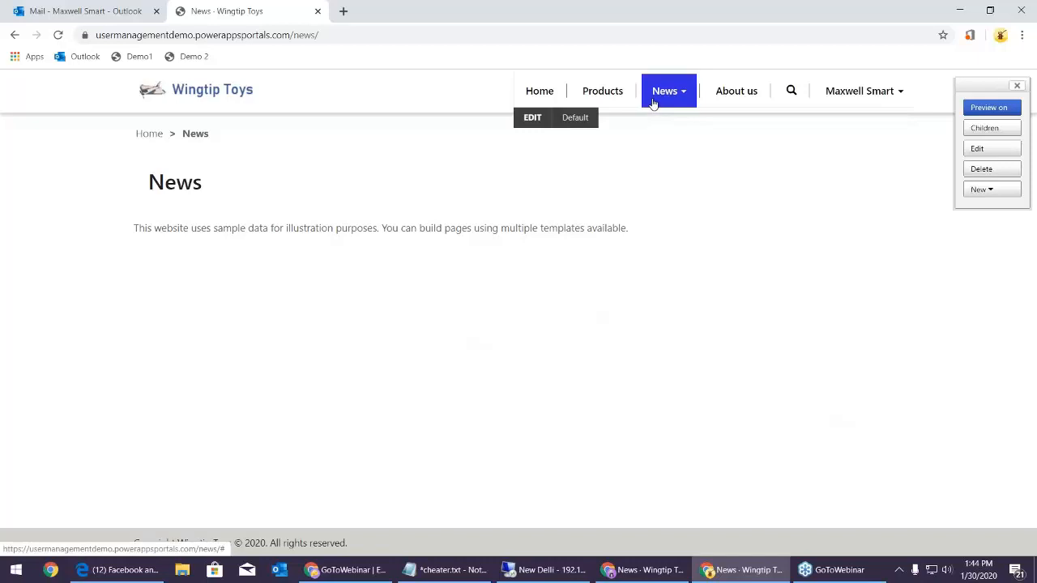
# In the News page editor, replace the language-content copy with 'Yada Yada' and save
pyautogui.click(978, 151)
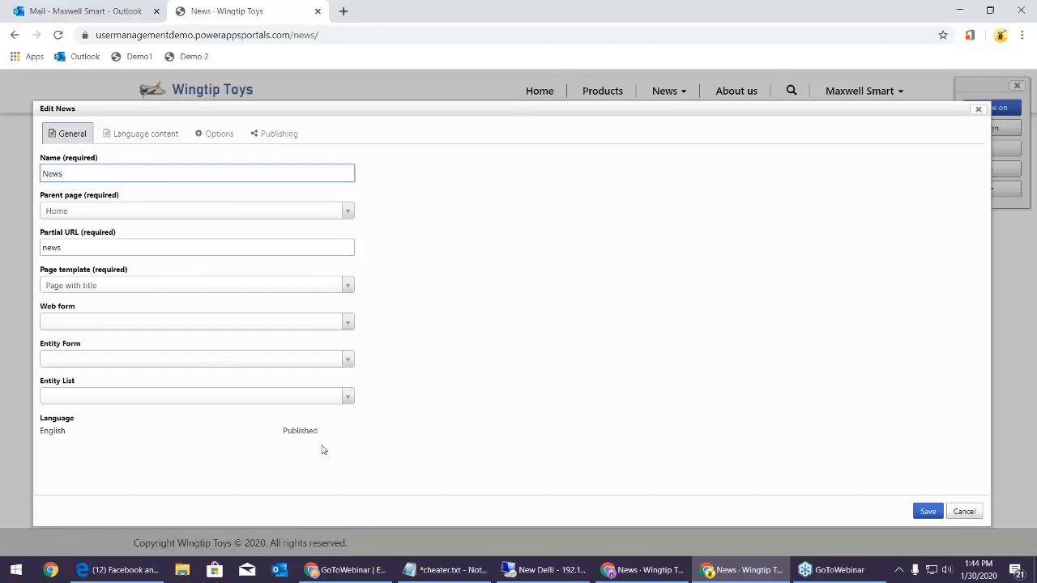
pyautogui.click(127, 141)
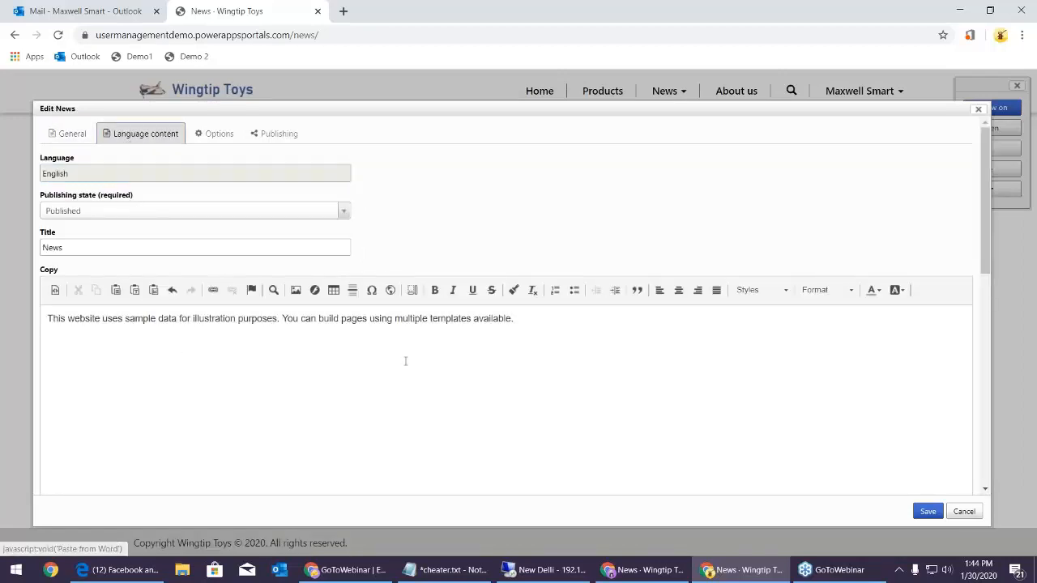
pyautogui.moveTo(521, 321); pyautogui.dragTo(45, 319)
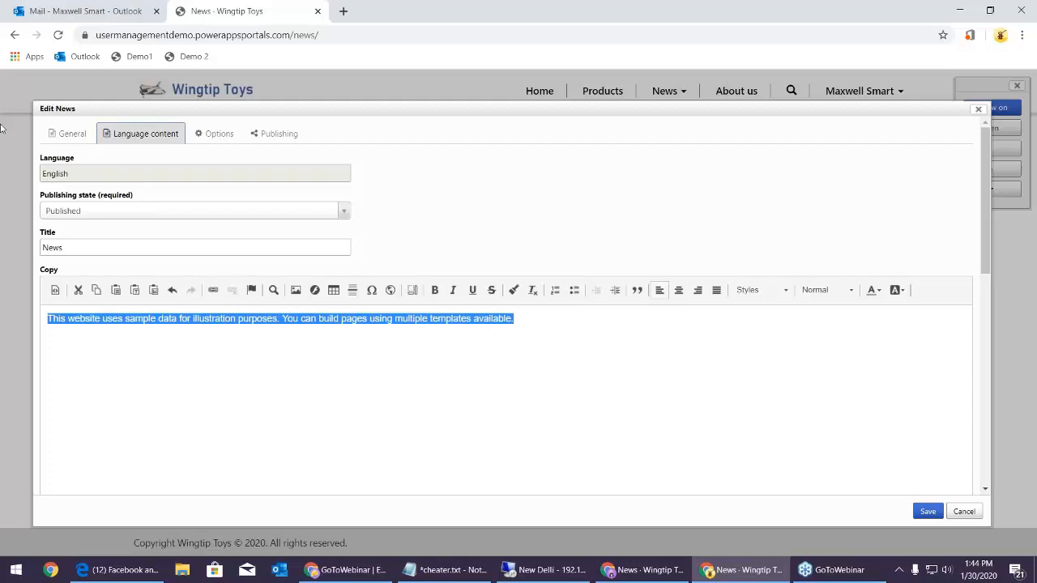
pyautogui.write('Yada Yada')
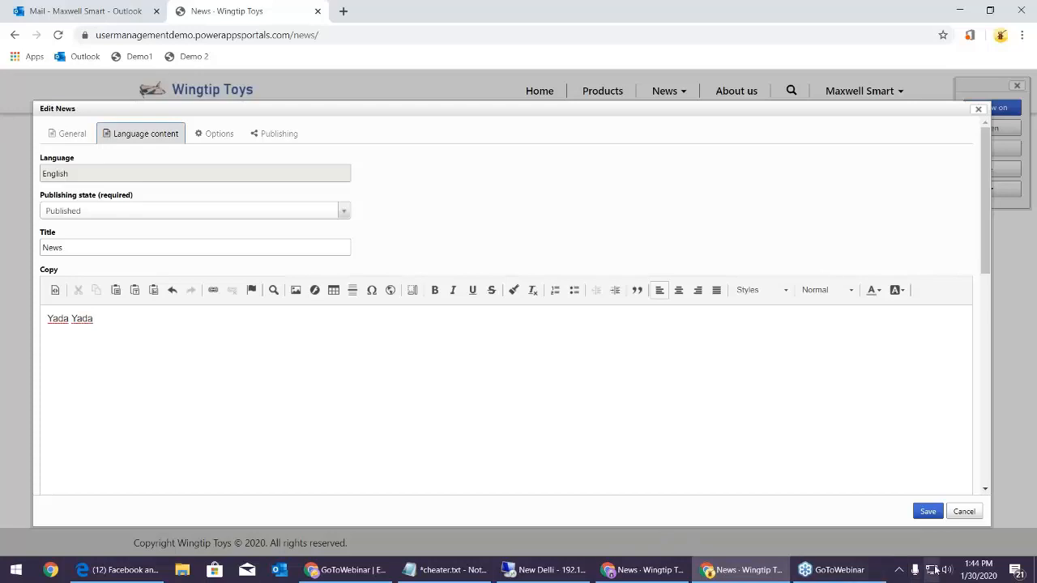
pyautogui.click(928, 511)
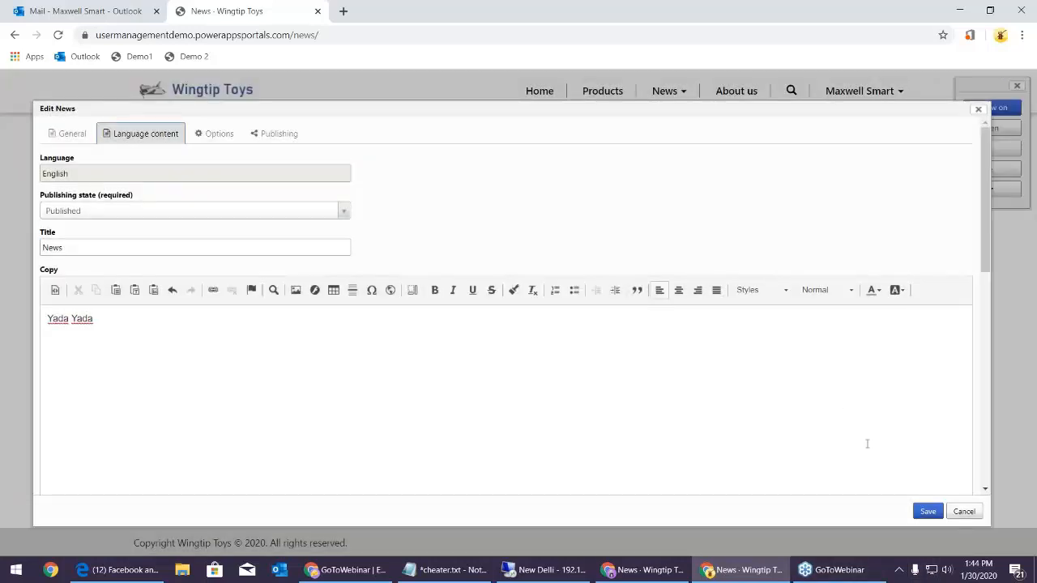
pyautogui.click(930, 514)
pyautogui.click(979, 110)
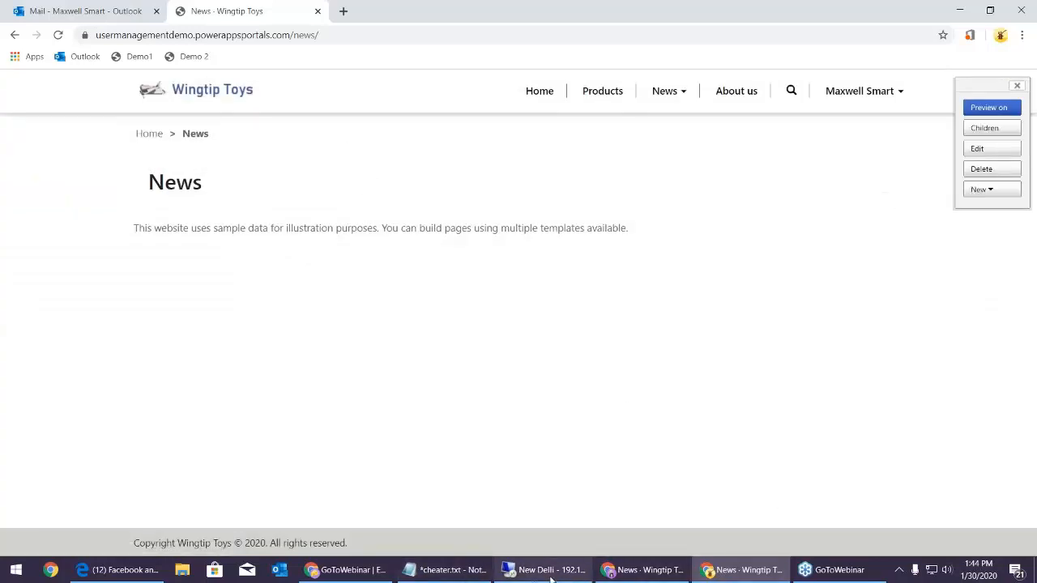
pyautogui.click(506, 500)
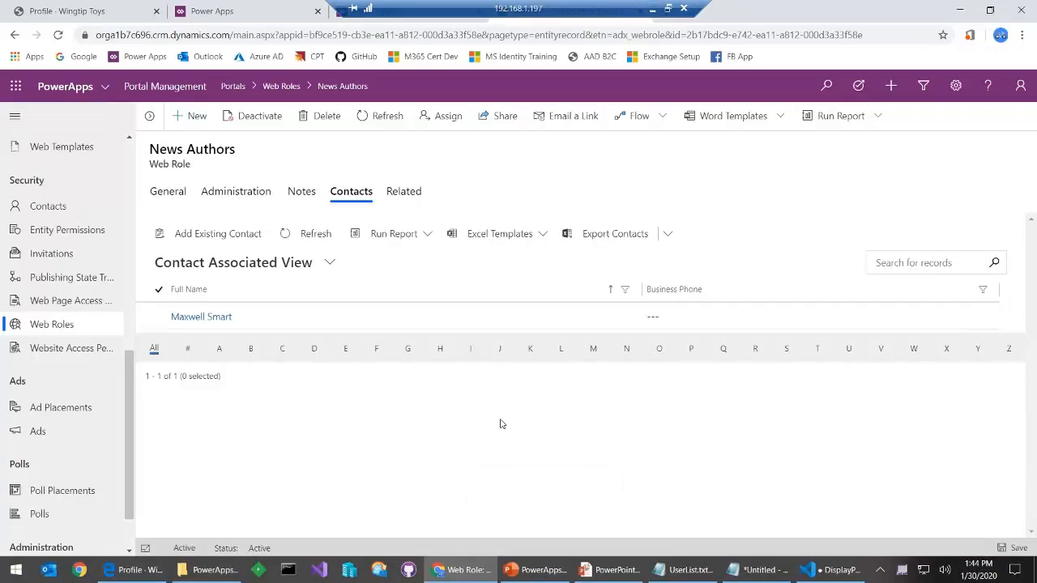
# List the four active Web Page Access Control Rules, including Grant Change to News Authors
pyautogui.click(85, 301)
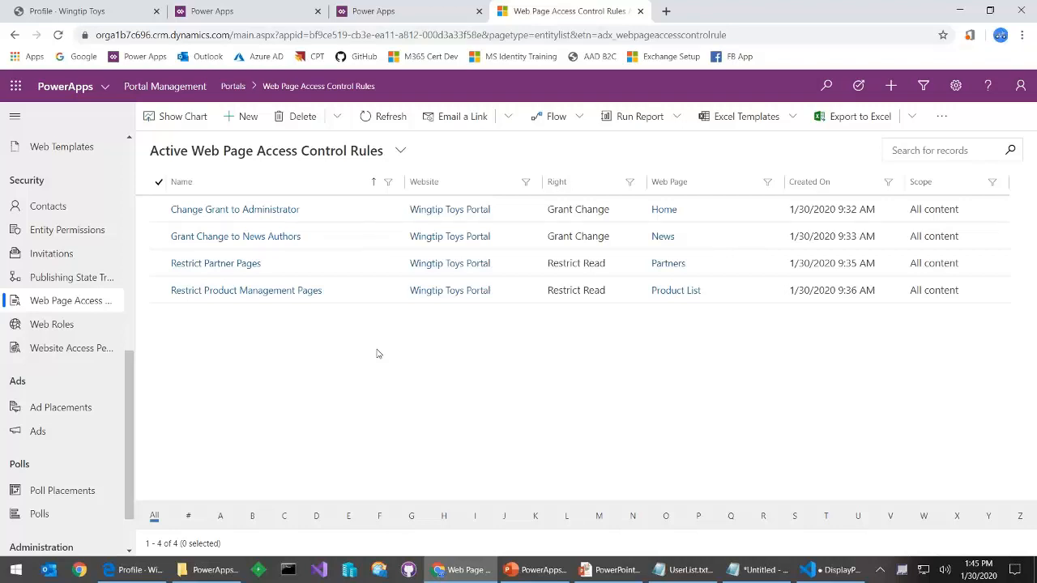
pyautogui.click(210, 11)
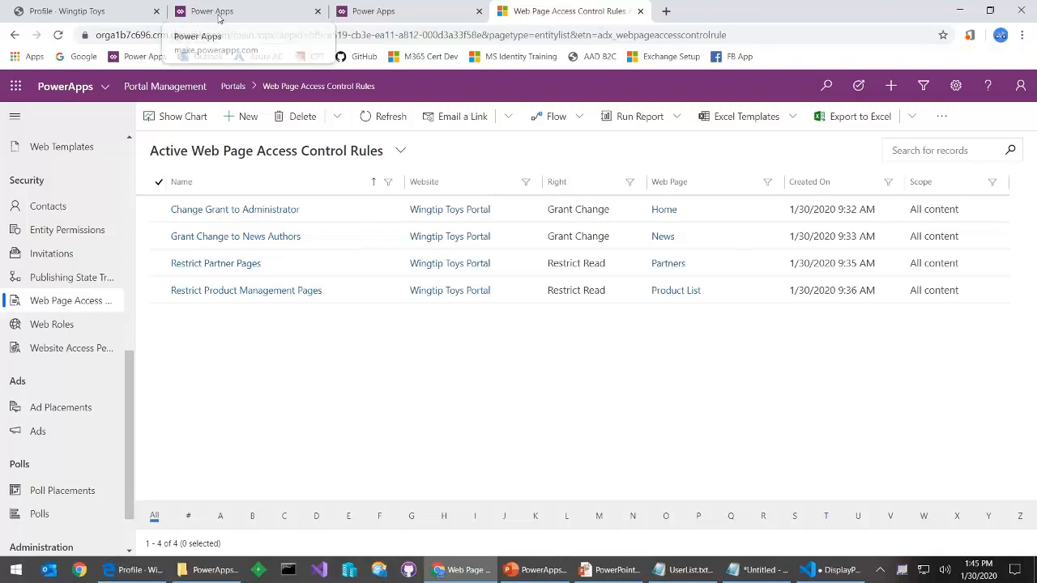
# Go to Solutions, open the Product Management solution and its Product entity
pyautogui.click(390, 16)
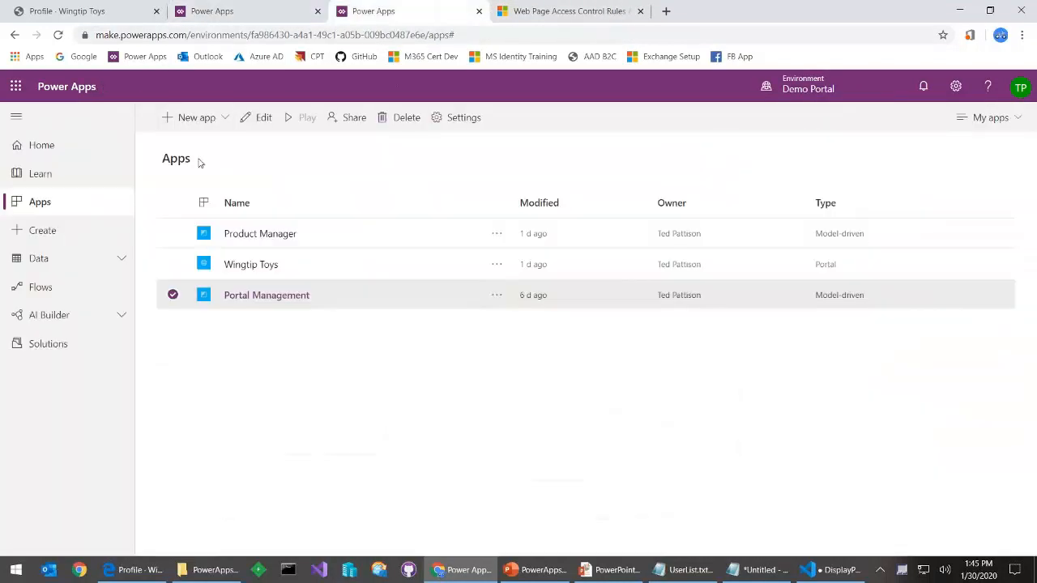
pyautogui.click(120, 261)
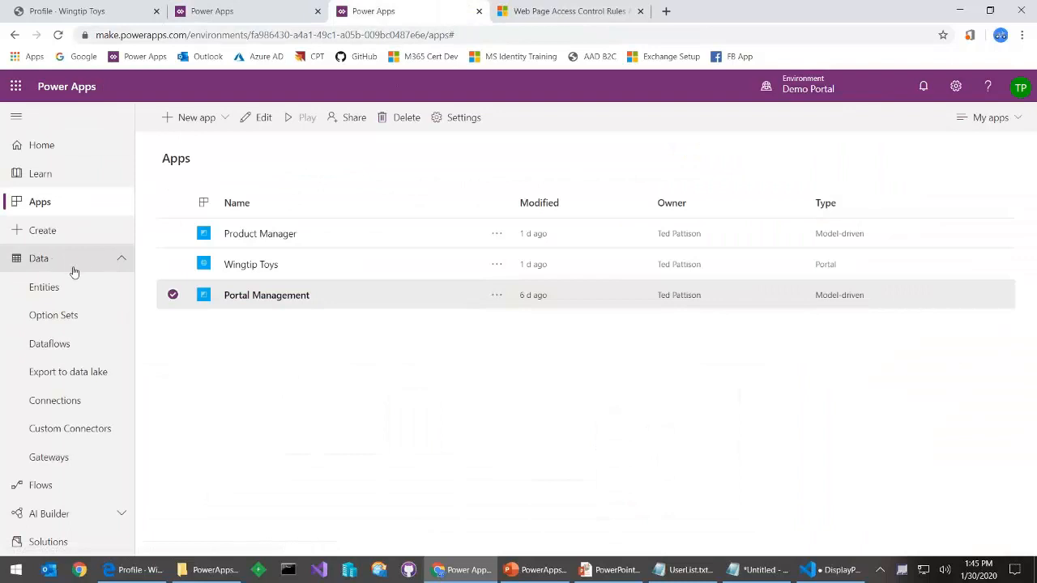
pyautogui.click(49, 542)
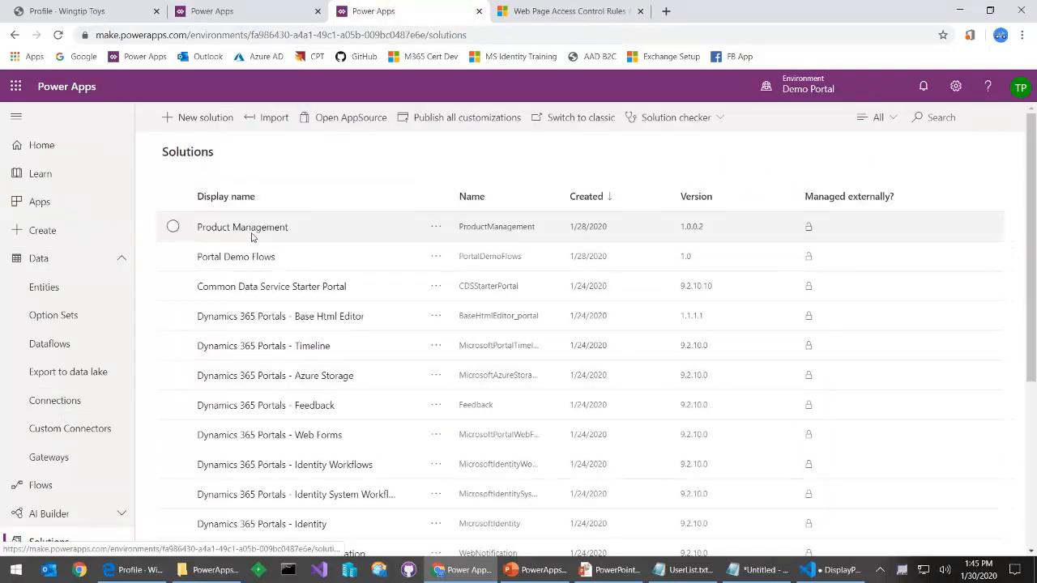
pyautogui.click(254, 229)
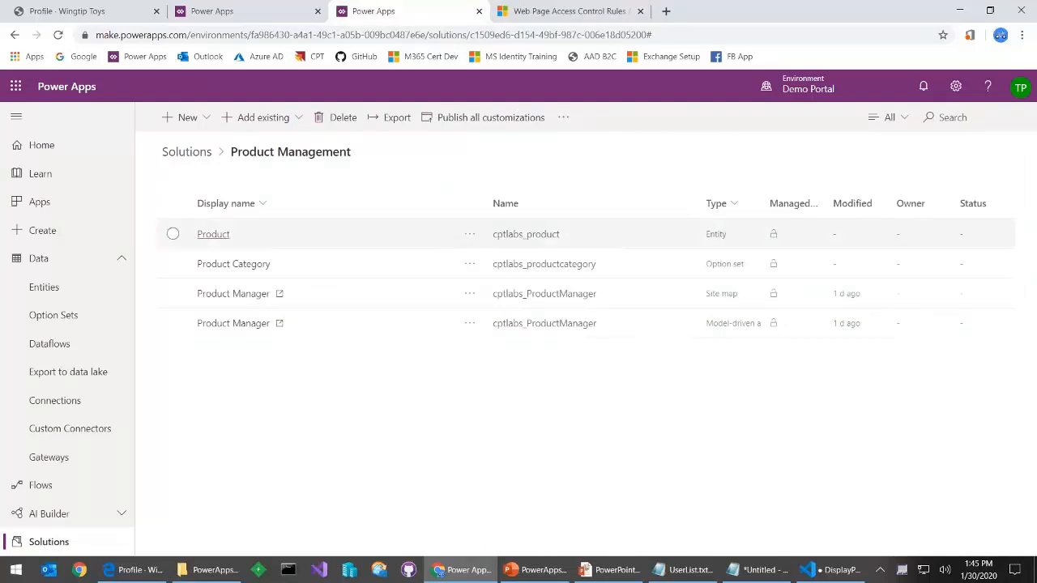
pyautogui.click(213, 234)
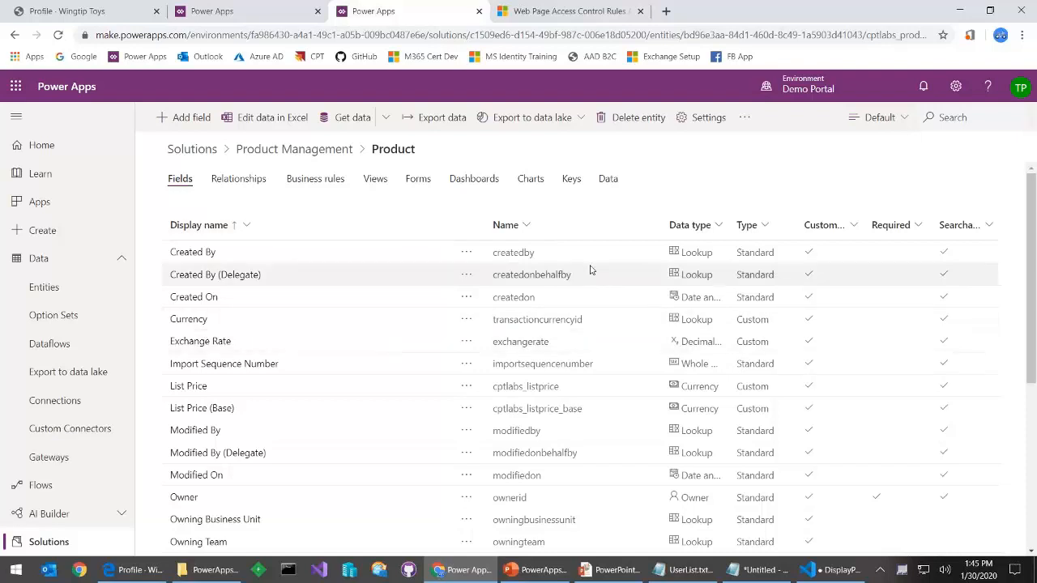
# Filter Product fields to Custom, check its views and forms, then open the Product Manager app
pyautogui.click(898, 119)
pyautogui.click(895, 217)
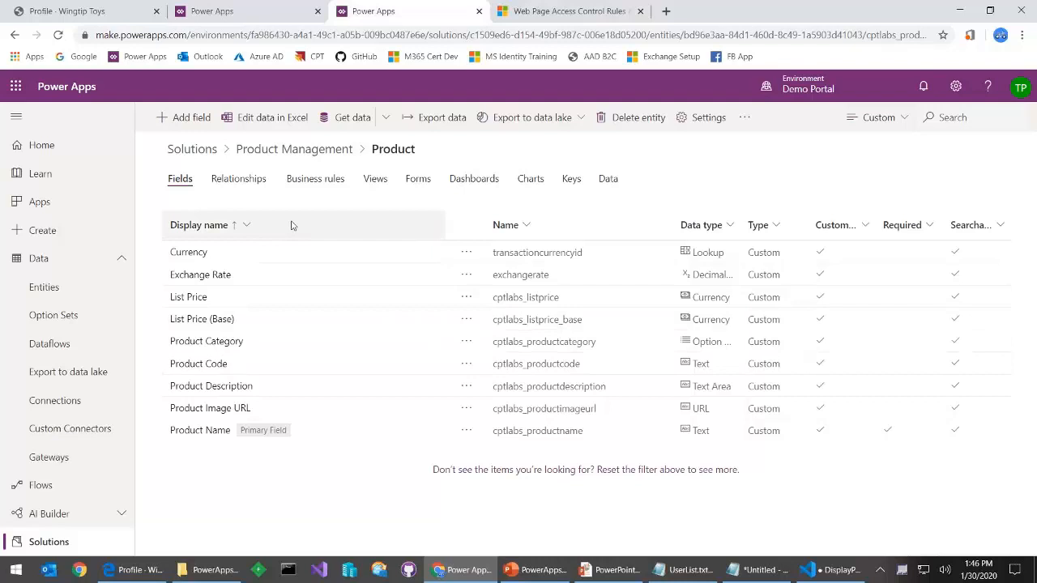
pyautogui.click(378, 185)
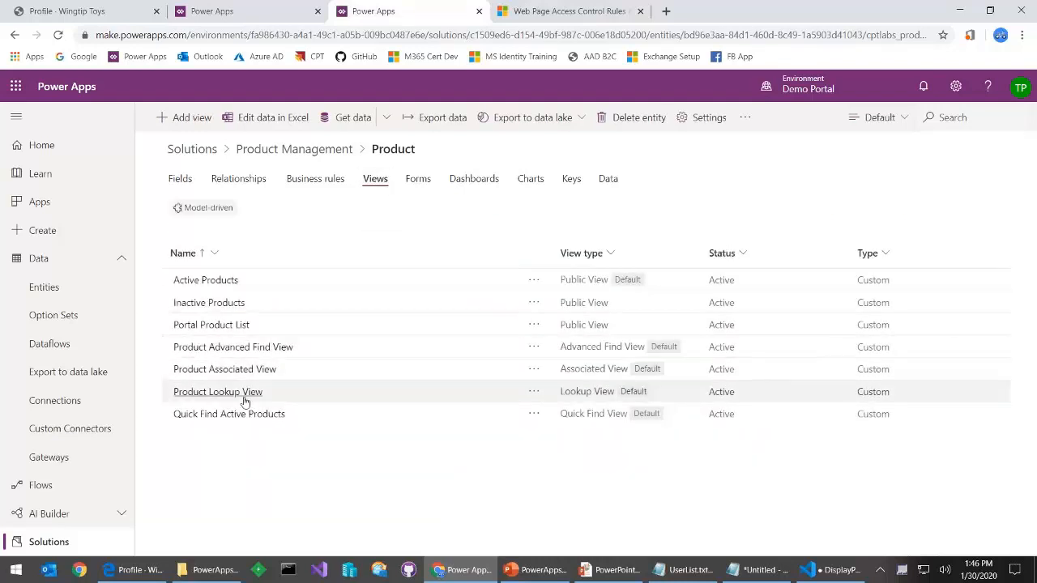
pyautogui.click(431, 185)
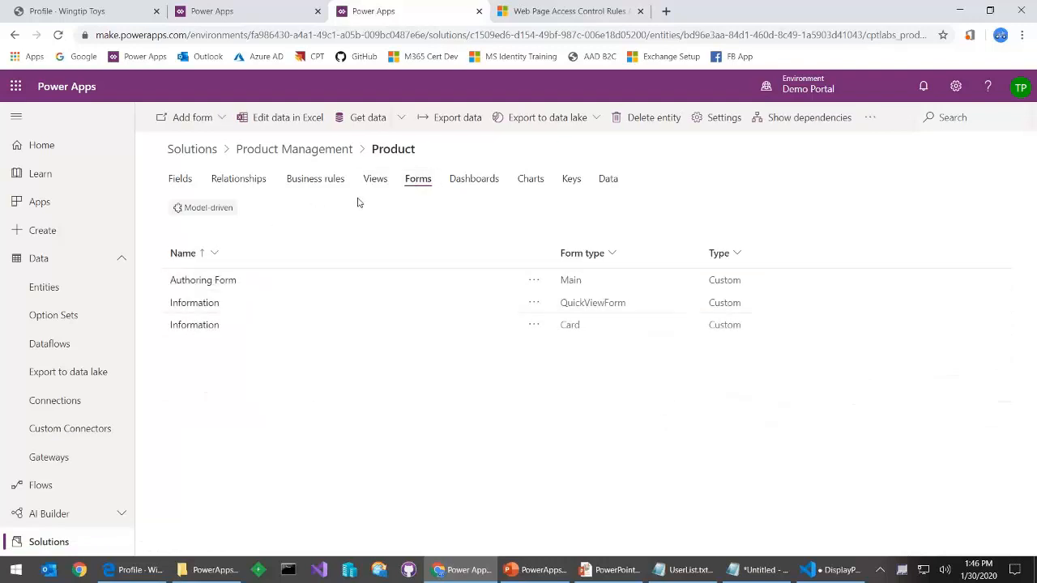
pyautogui.click(383, 181)
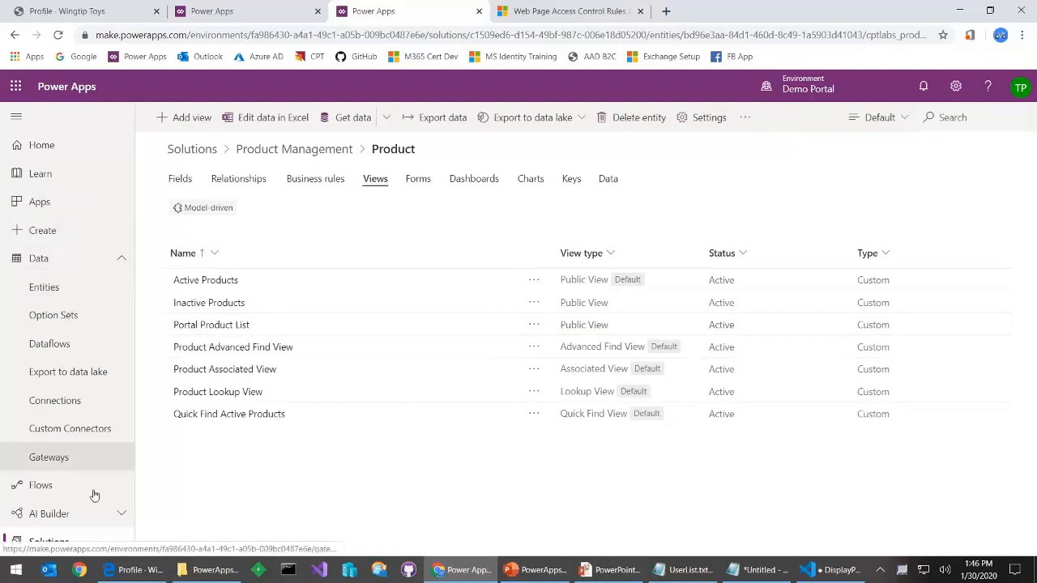
pyautogui.click(302, 149)
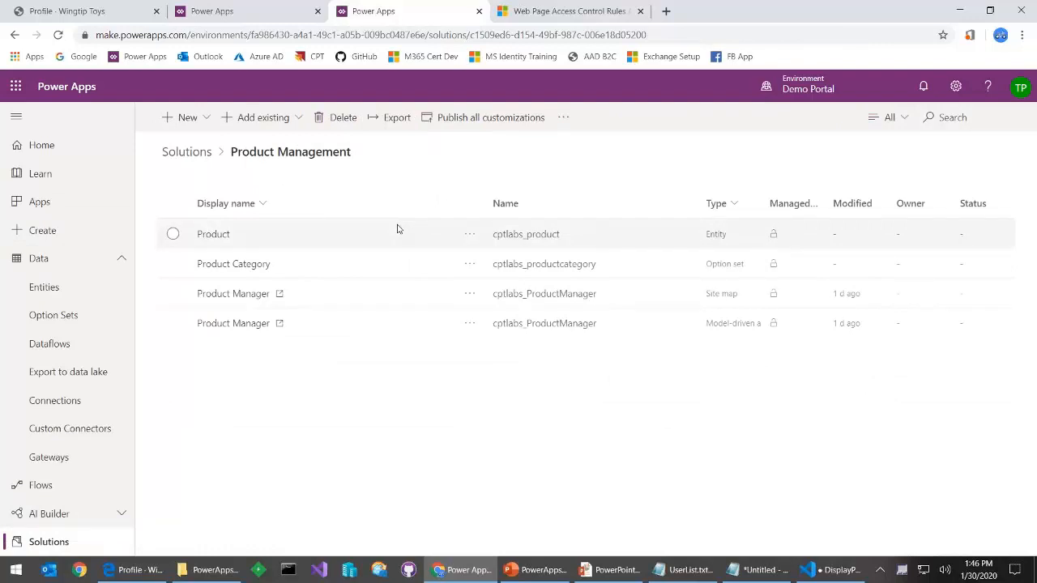
pyautogui.click(256, 324)
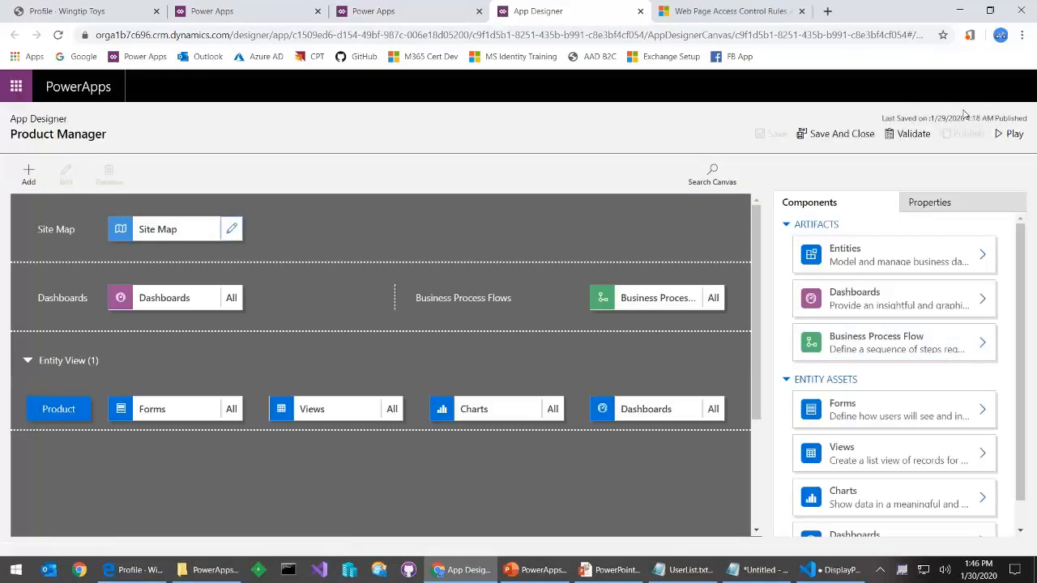
# Play the Product Manager app and open the Green Hulk Action Figure record
pyautogui.click(1026, 134)
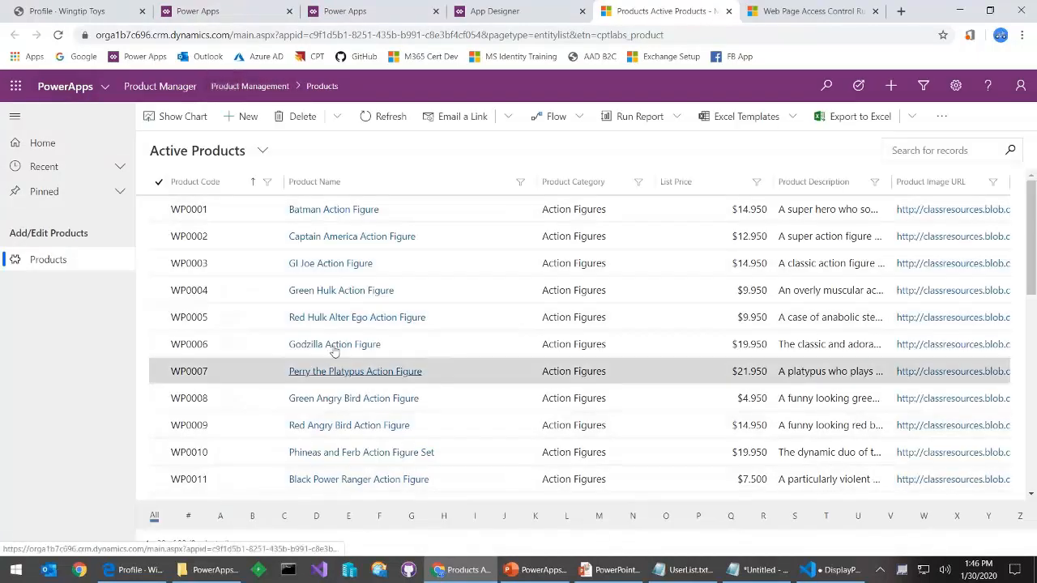
pyautogui.scroll(-7, 278, 324)
pyautogui.scroll(7, 279, 324)
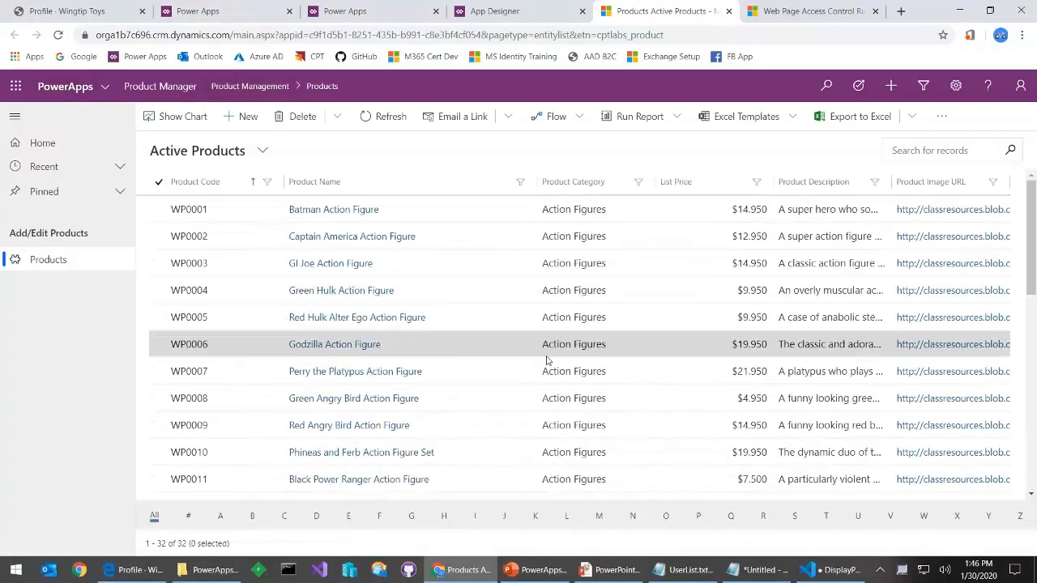
pyautogui.click(305, 288)
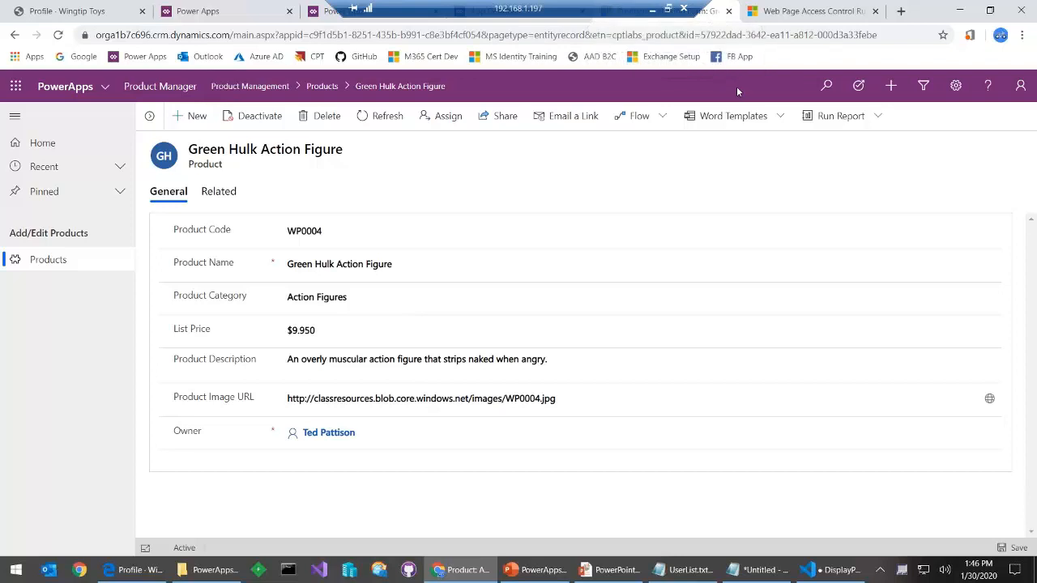
# Close the app and show the portal's Edit Products and View Products entity permissions
pyautogui.click(728, 10)
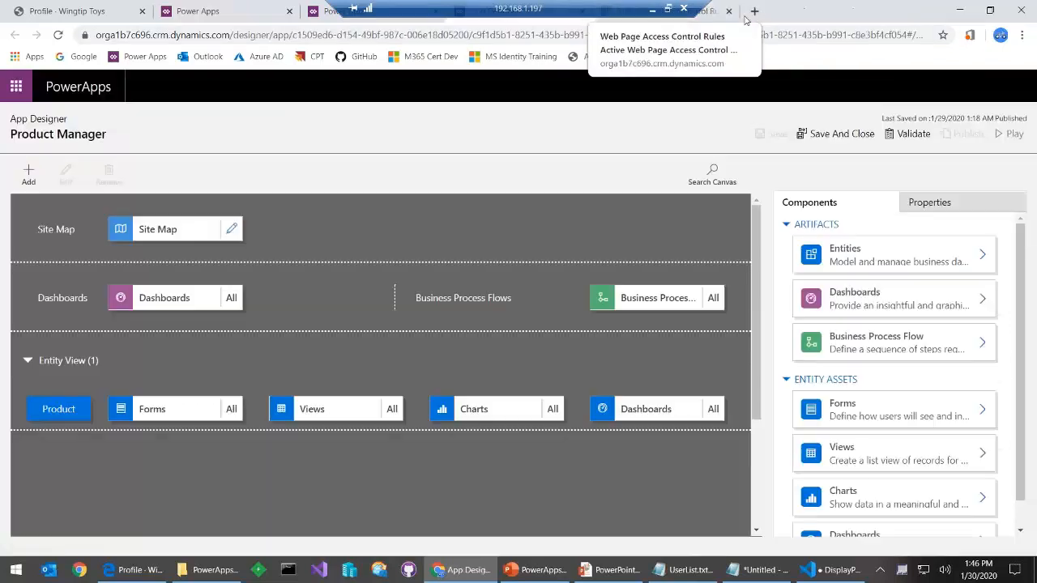
pyautogui.click(711, 14)
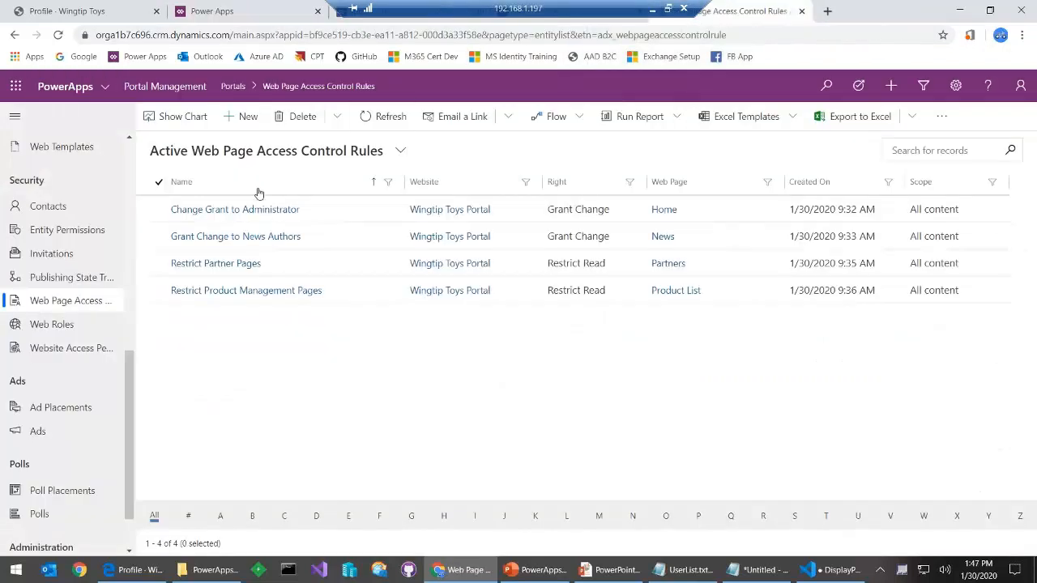
pyautogui.click(53, 230)
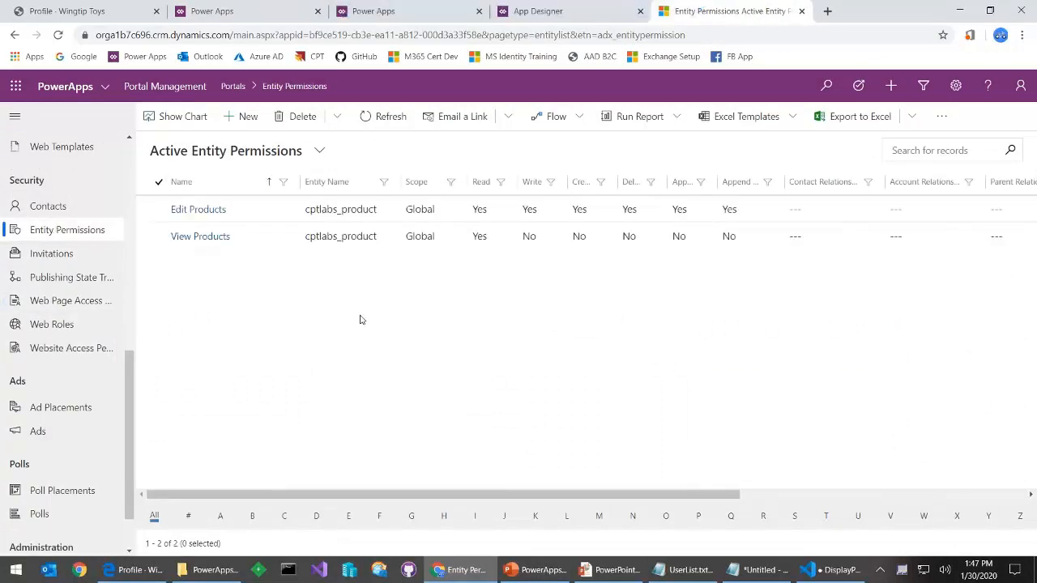
# Start a new entity permission named Perm1 for the Product entity
pyautogui.click(241, 118)
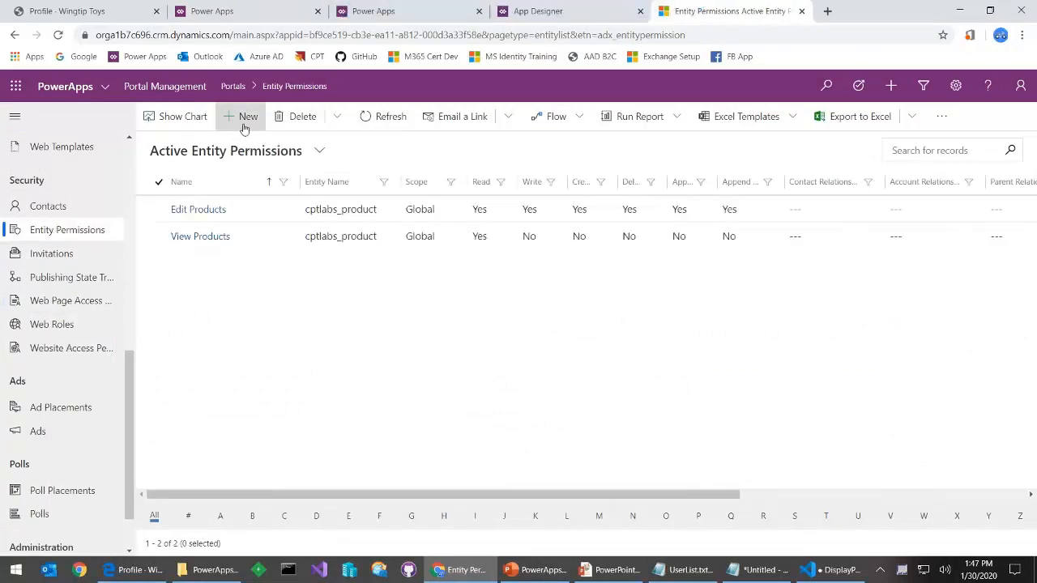
pyautogui.click(292, 214)
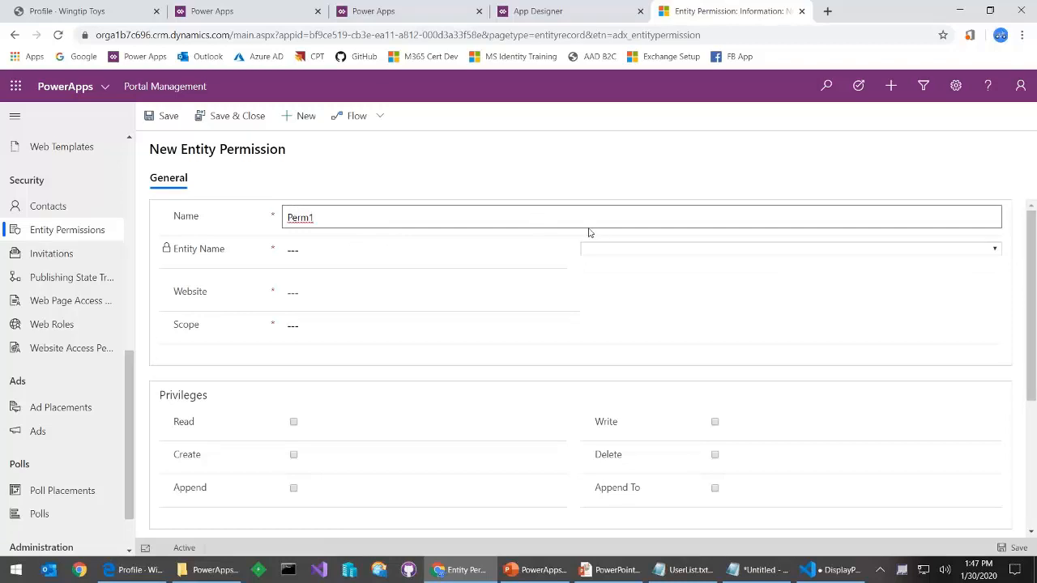
pyautogui.click(681, 256)
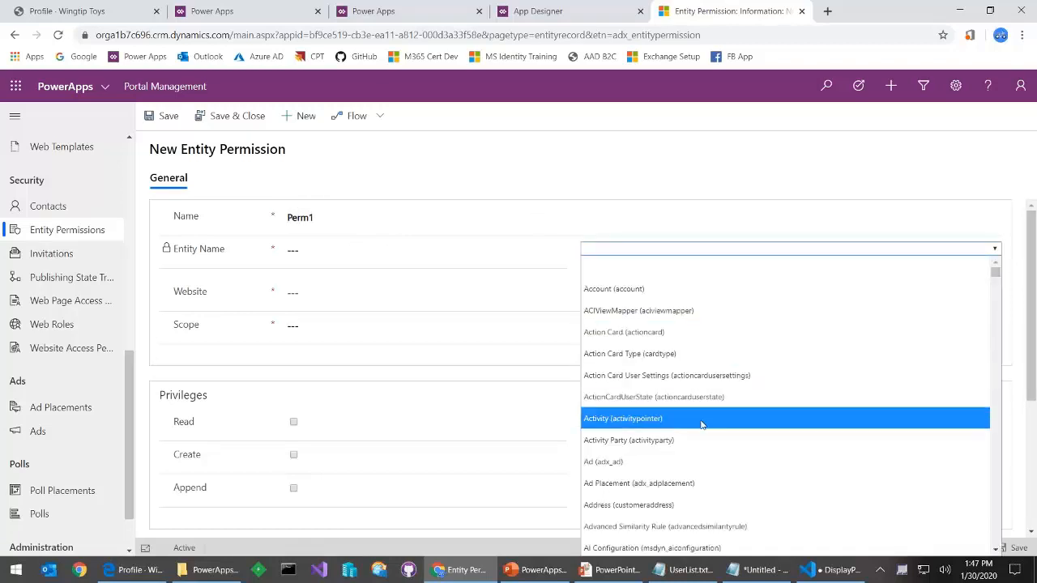
pyautogui.scroll(-3, 701, 424)
pyautogui.scroll(-4, 701, 425)
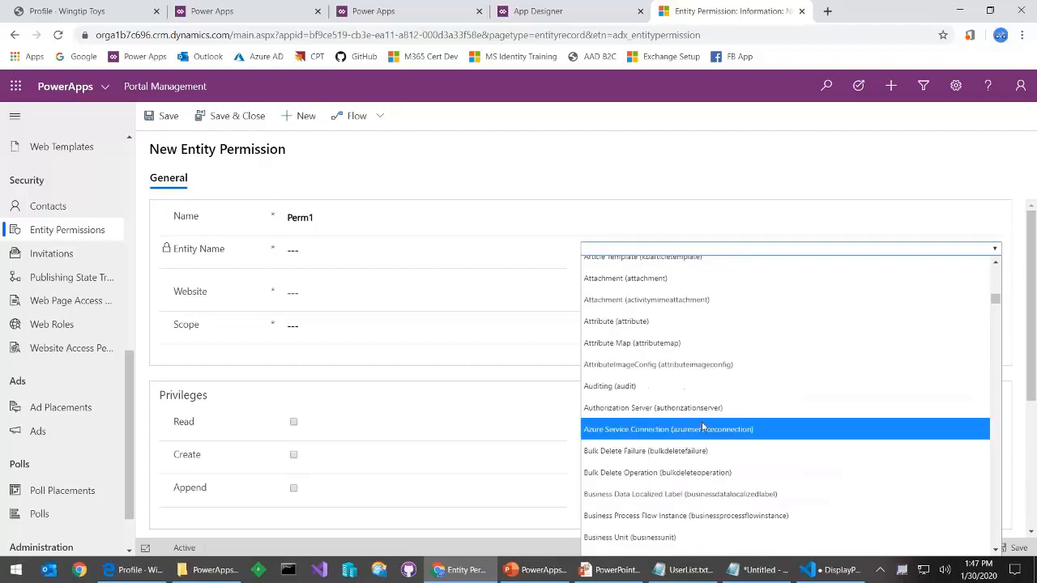
pyautogui.scroll(-4, 702, 425)
pyautogui.scroll(-20, 701, 427)
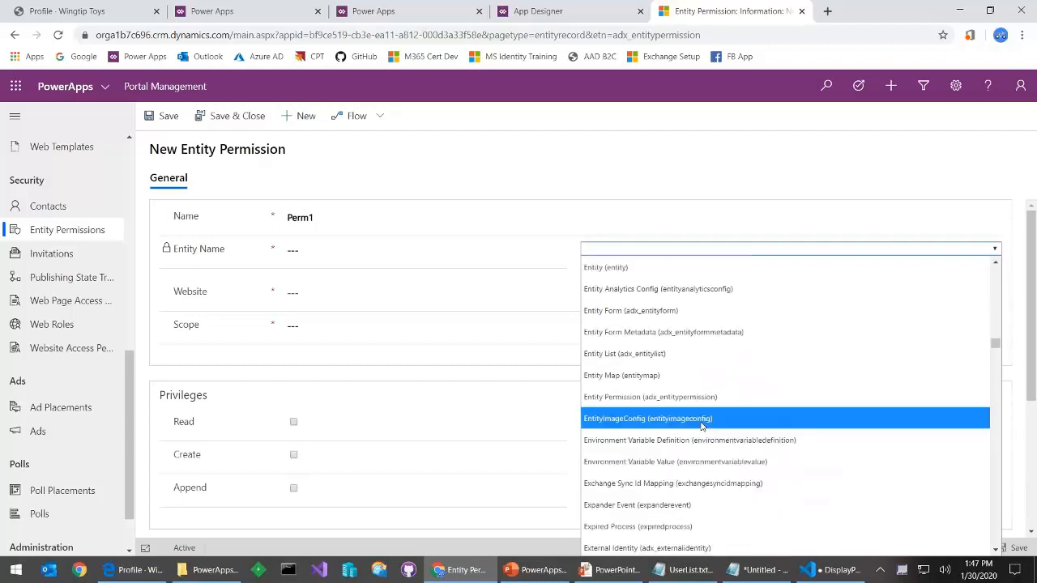
pyautogui.scroll(-2, 689, 426)
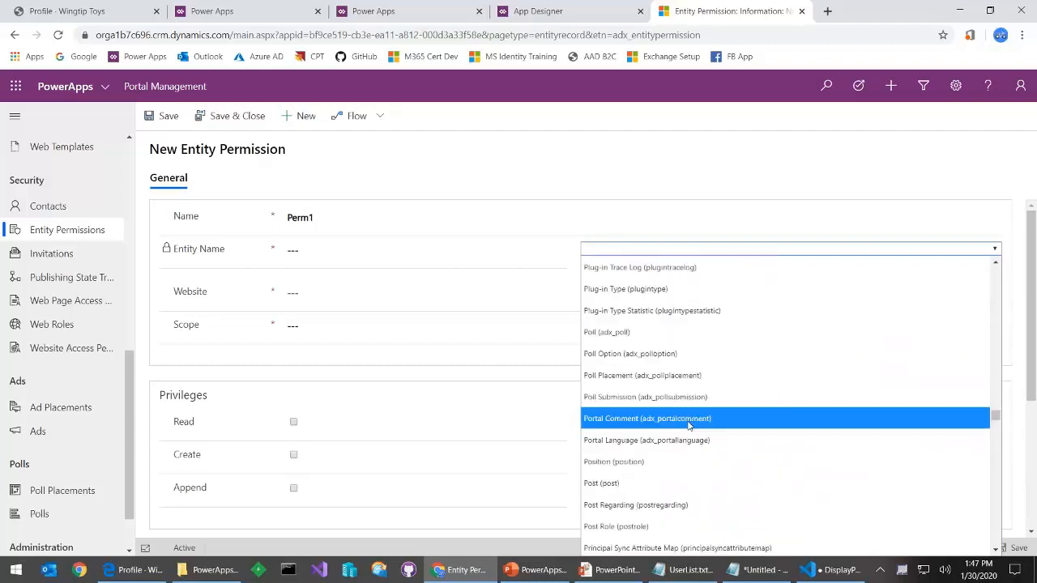
pyautogui.scroll(-4, 689, 428)
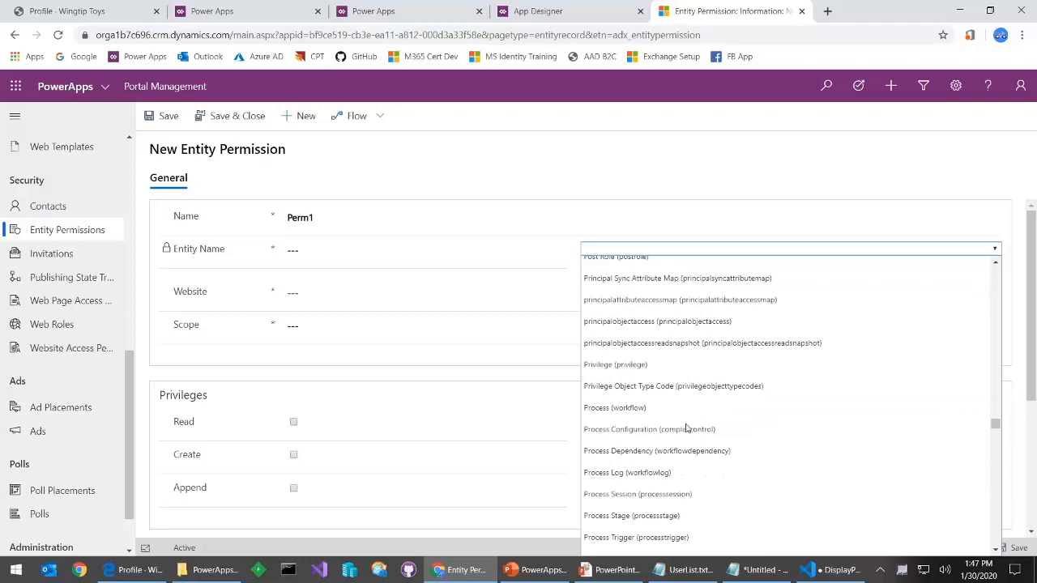
pyautogui.scroll(-2, 688, 427)
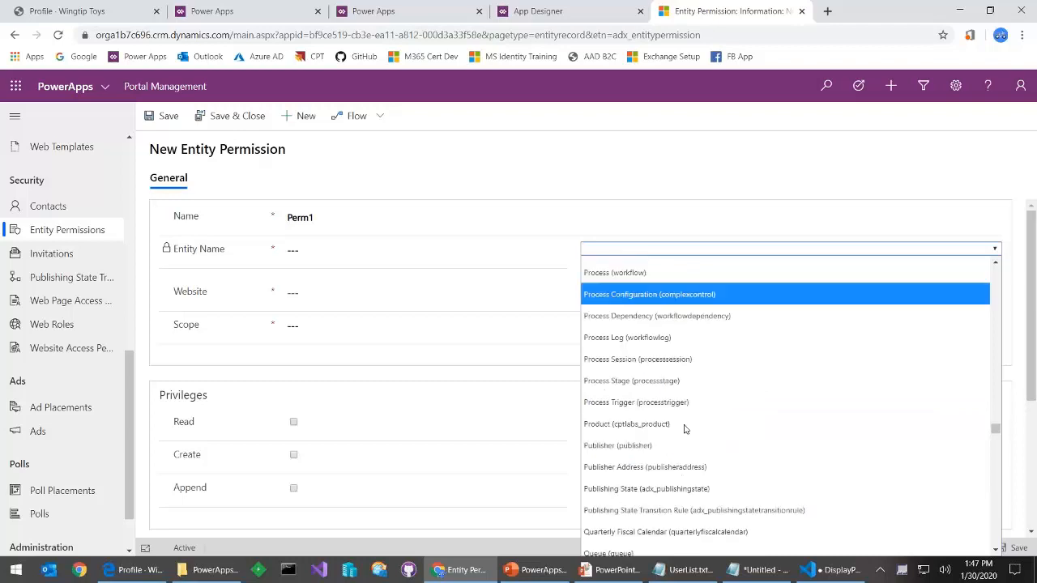
pyautogui.click(660, 425)
# Set its website to Wingtip Toys Portal, scope to Global, and grant Read access
pyautogui.doubleClick(340, 281)
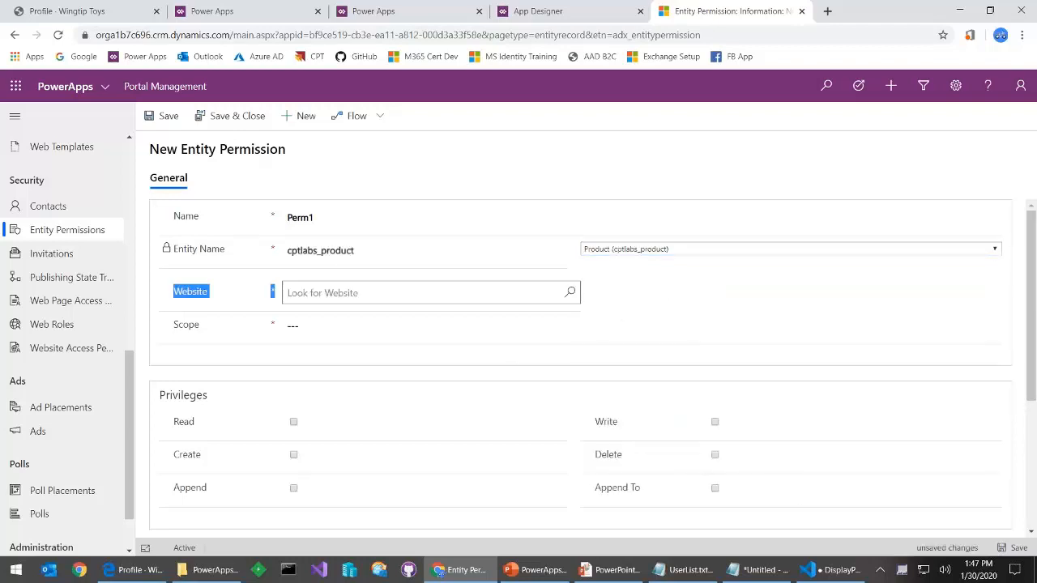
pyautogui.click(340, 290)
pyautogui.write('w')
pyautogui.click(351, 344)
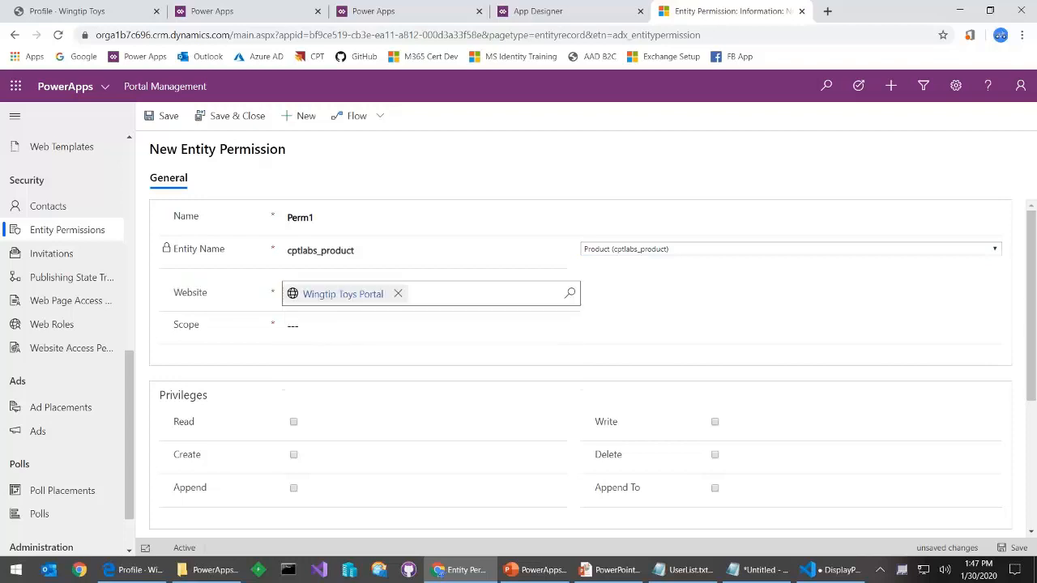
pyautogui.click(359, 328)
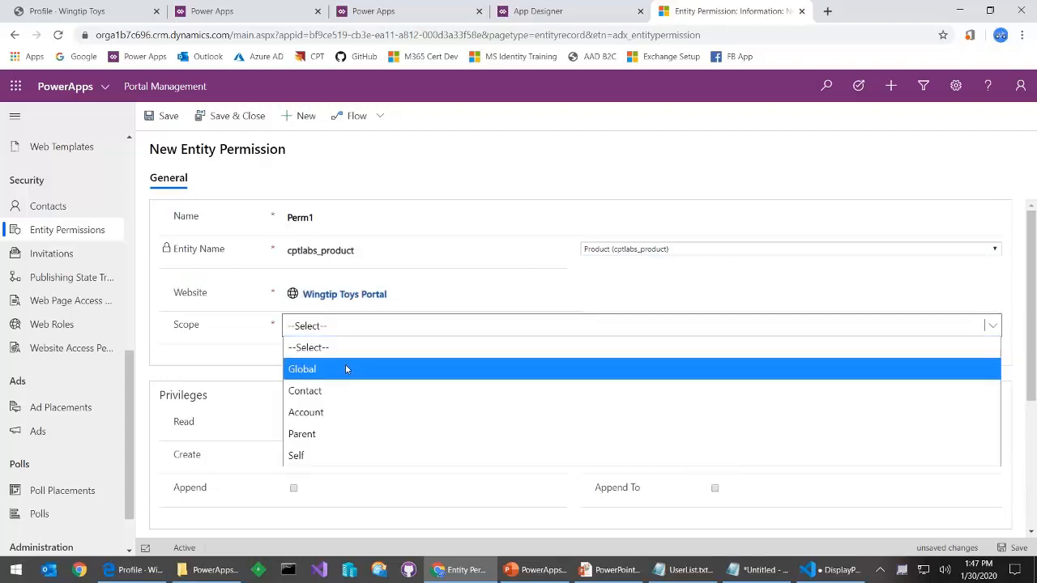
pyautogui.click(346, 369)
pyautogui.scroll(-2, 381, 365)
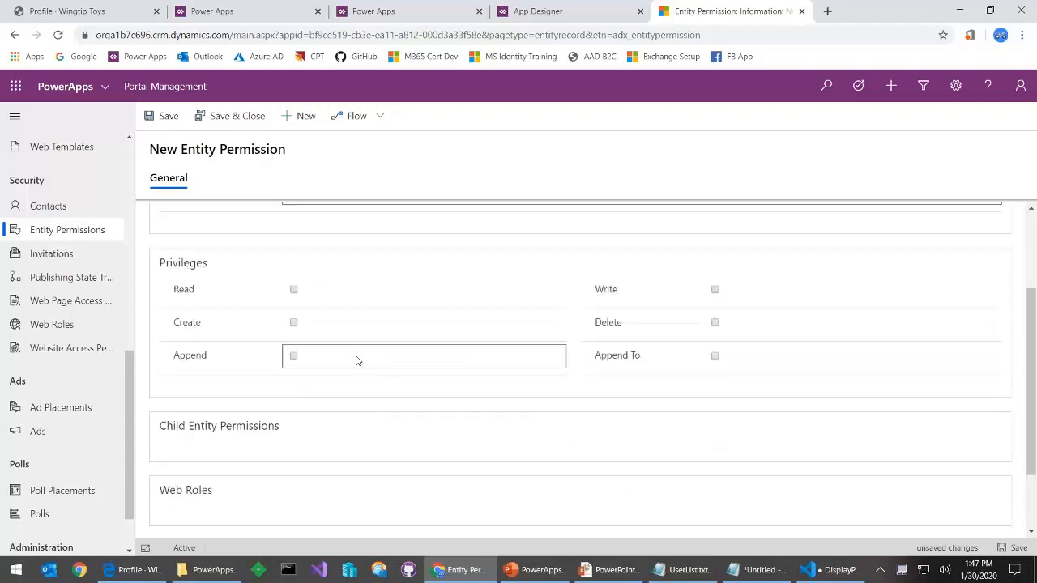
pyautogui.click(293, 290)
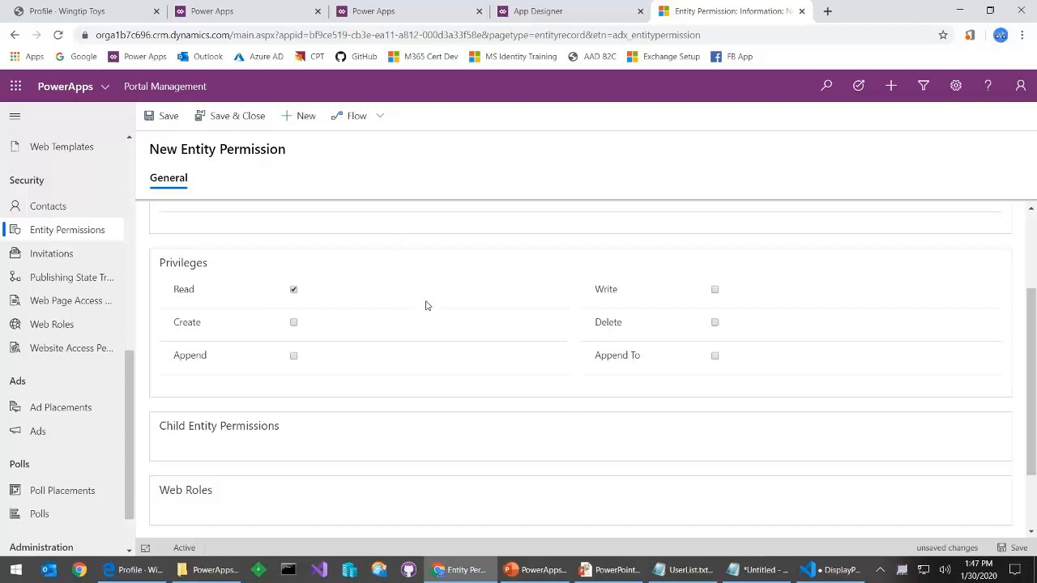
pyautogui.scroll(2, 614, 467)
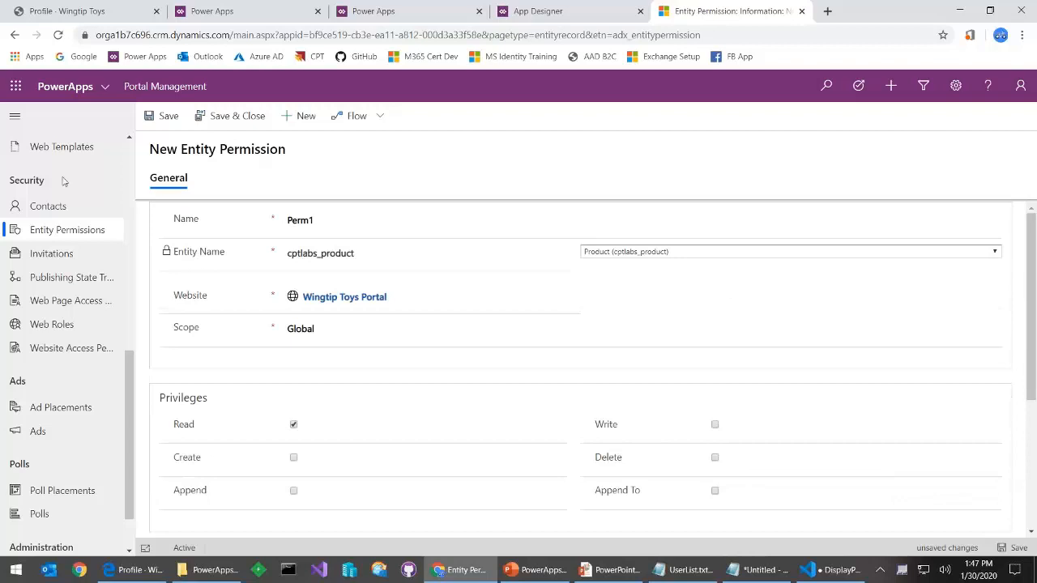
# Discard the unsaved Perm1 permission and return to the Wingtip Toys Profile page
pyautogui.click(94, 240)
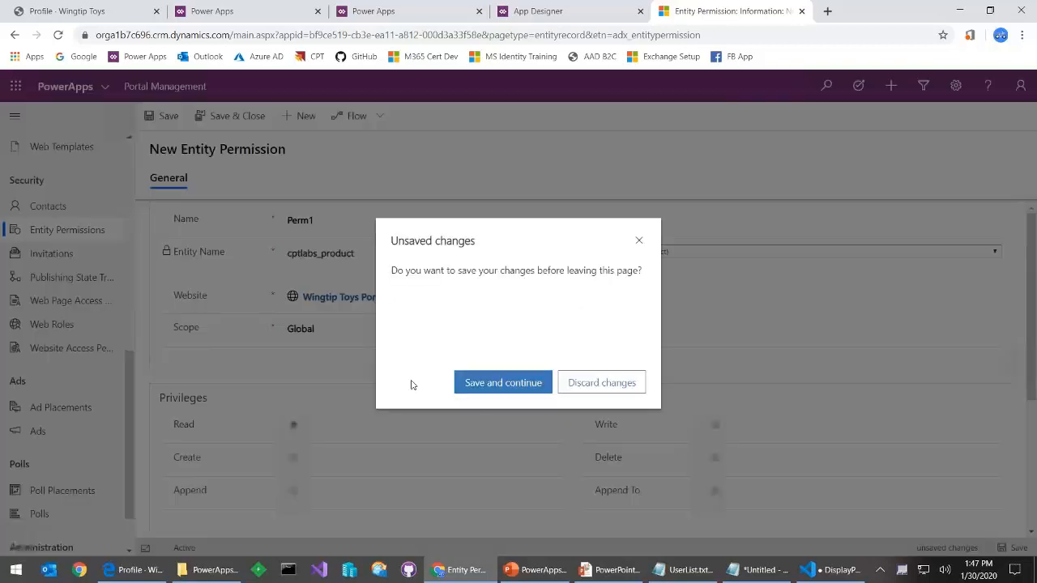
pyautogui.click(606, 386)
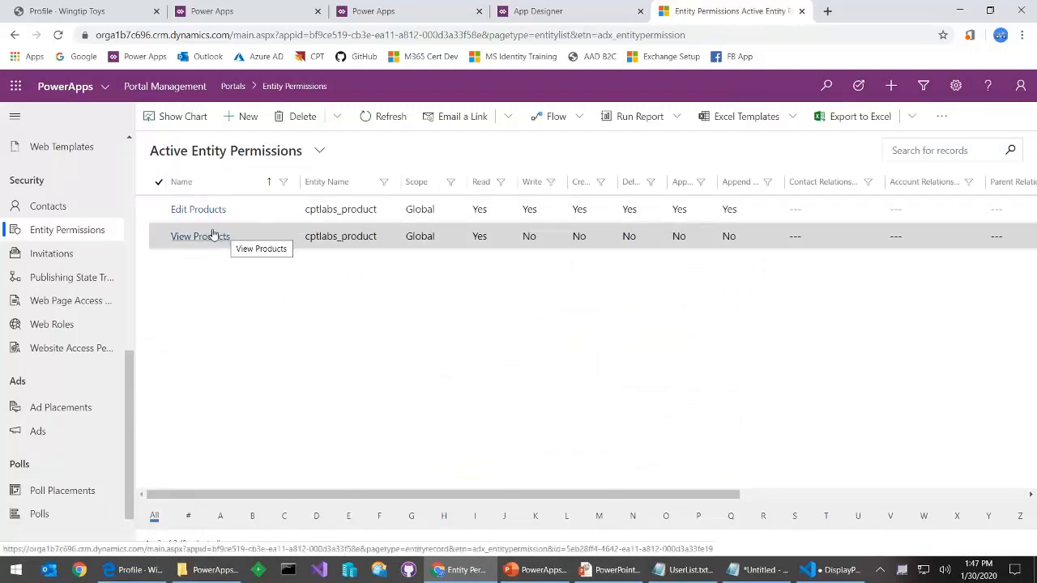
pyautogui.hotkey('ctrl', '1')
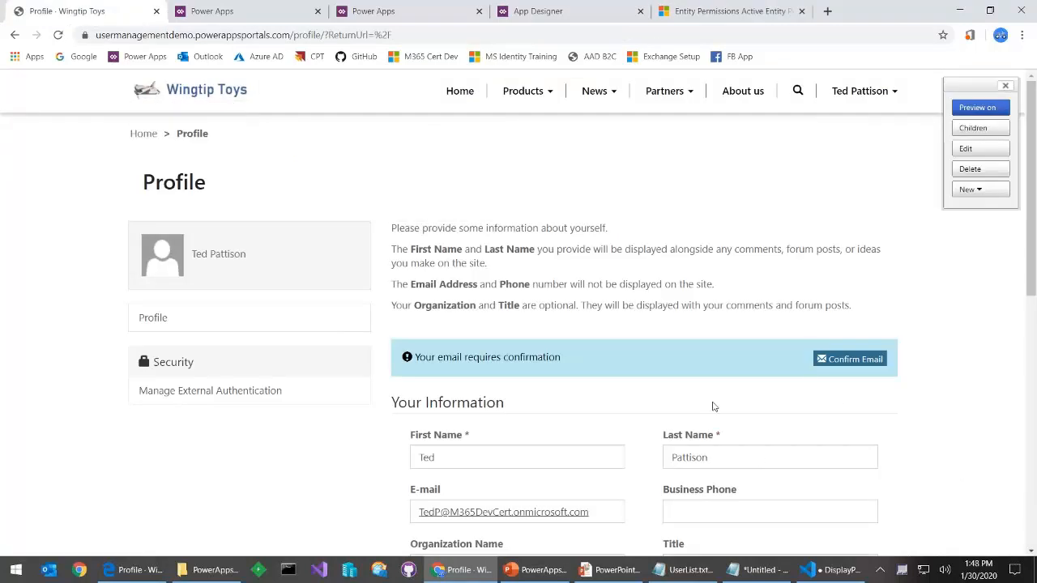
# Go to the portal's Products page from the Products menu
pyautogui.click(524, 92)
pyautogui.click(522, 129)
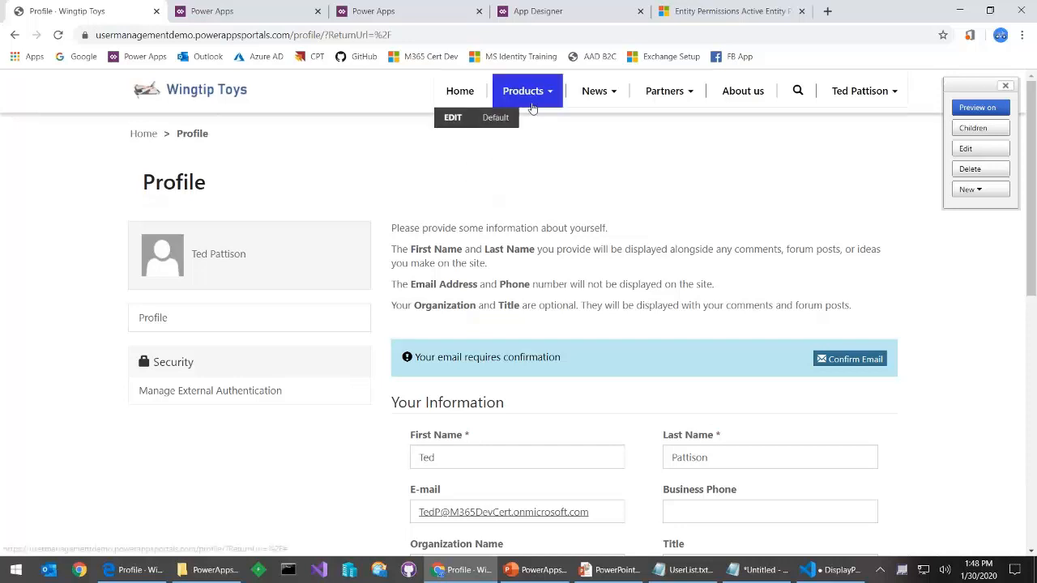
pyautogui.click(538, 106)
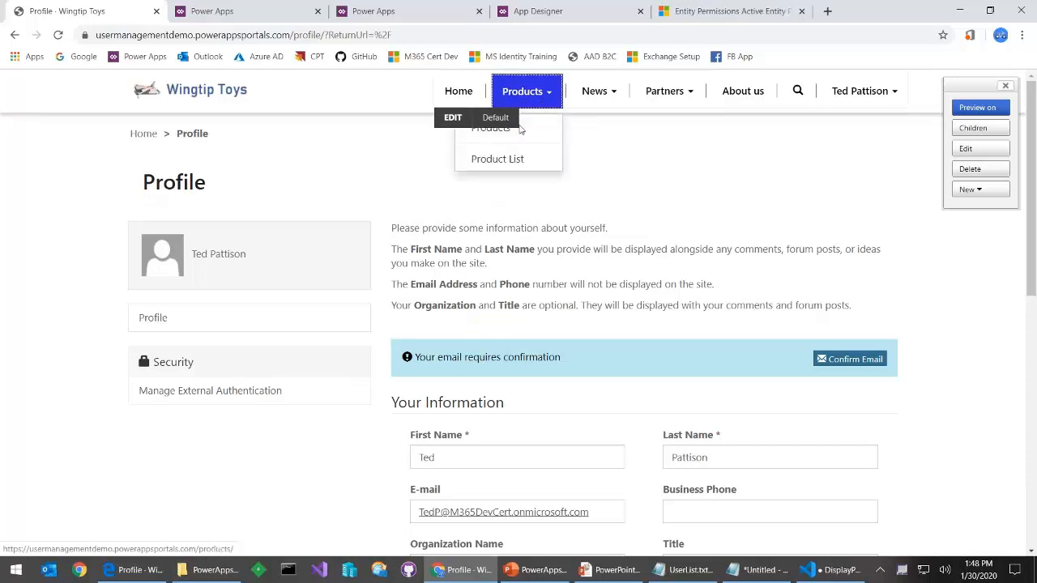
pyautogui.click(542, 139)
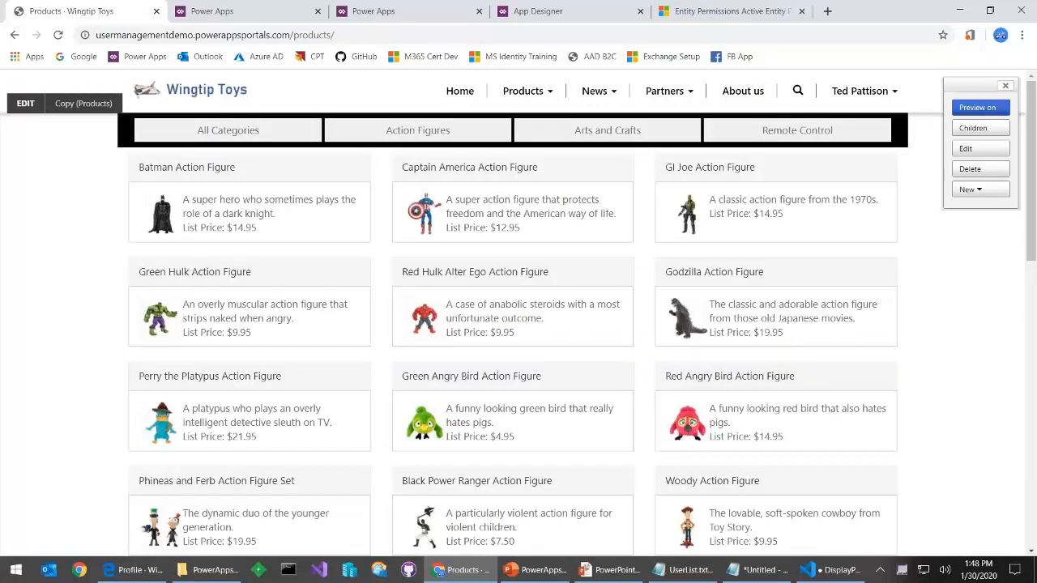
# Filter products by Arts and Crafts, then Remote Control, and return to entity permissions
pyautogui.click(554, 136)
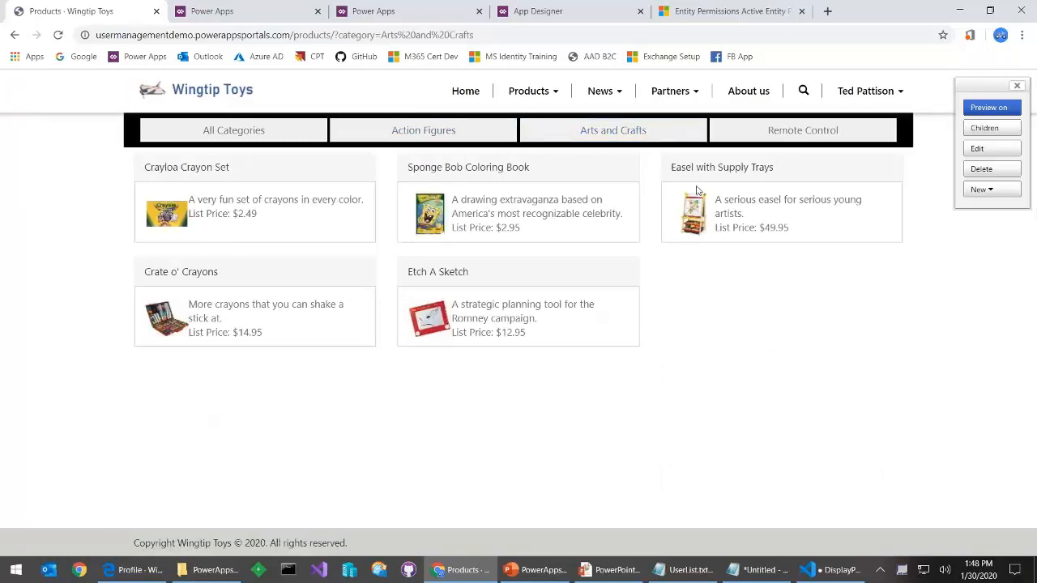
pyautogui.click(729, 134)
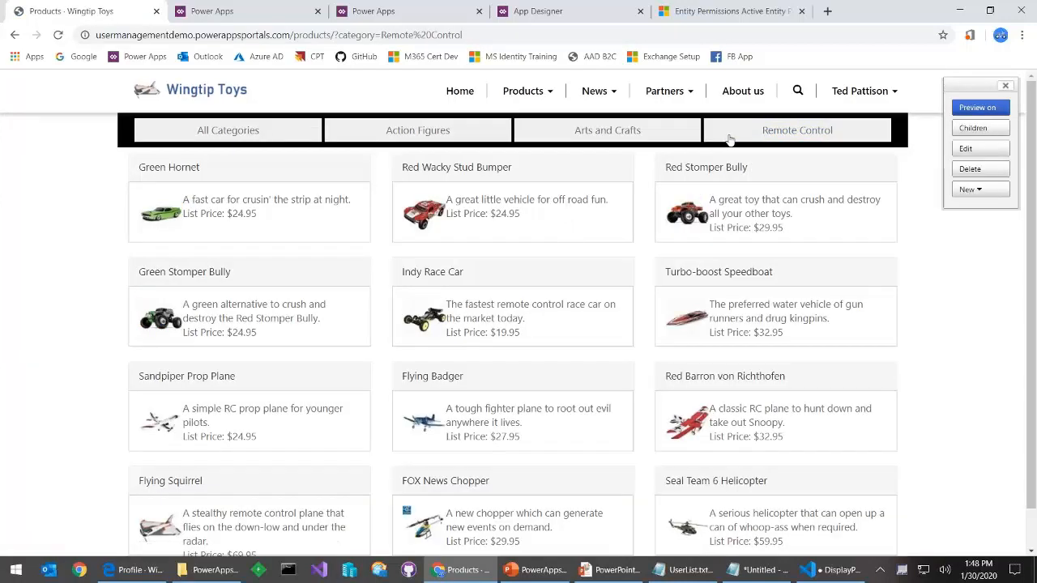
pyautogui.click(739, 16)
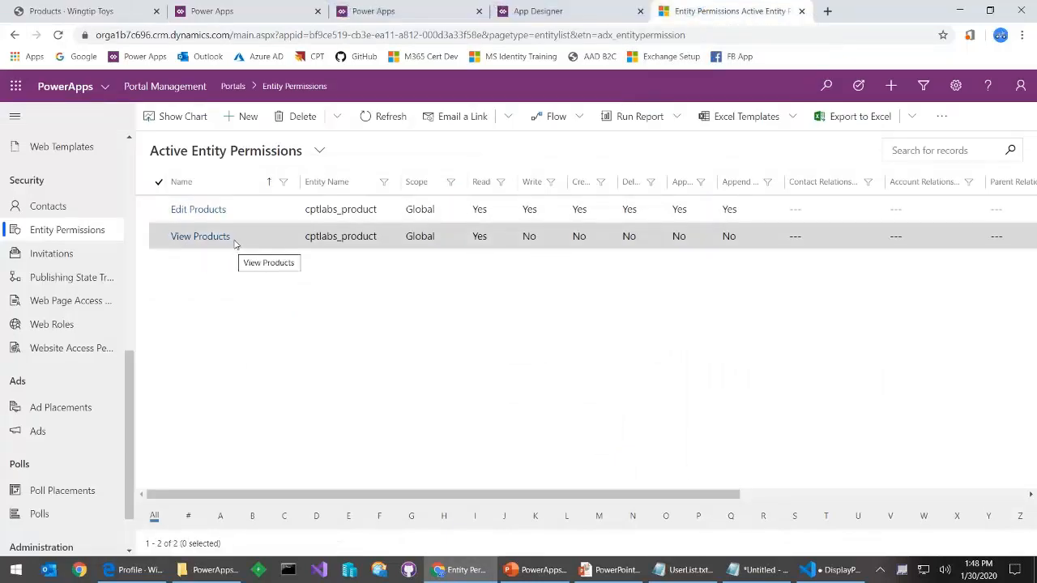
pyautogui.click(72, 324)
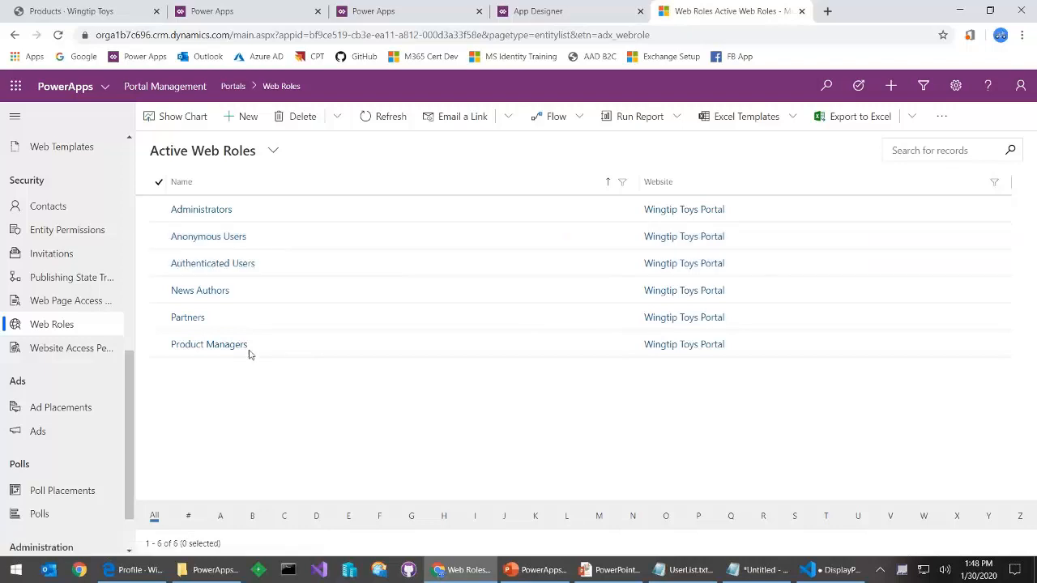
pyautogui.click(204, 236)
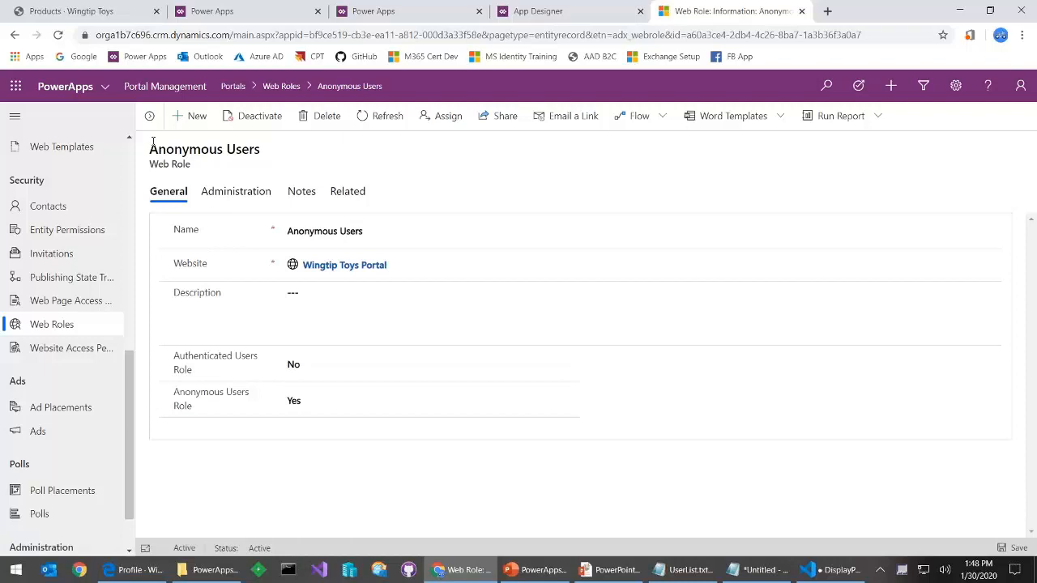
pyautogui.moveTo(149, 149); pyautogui.dragTo(293, 153)
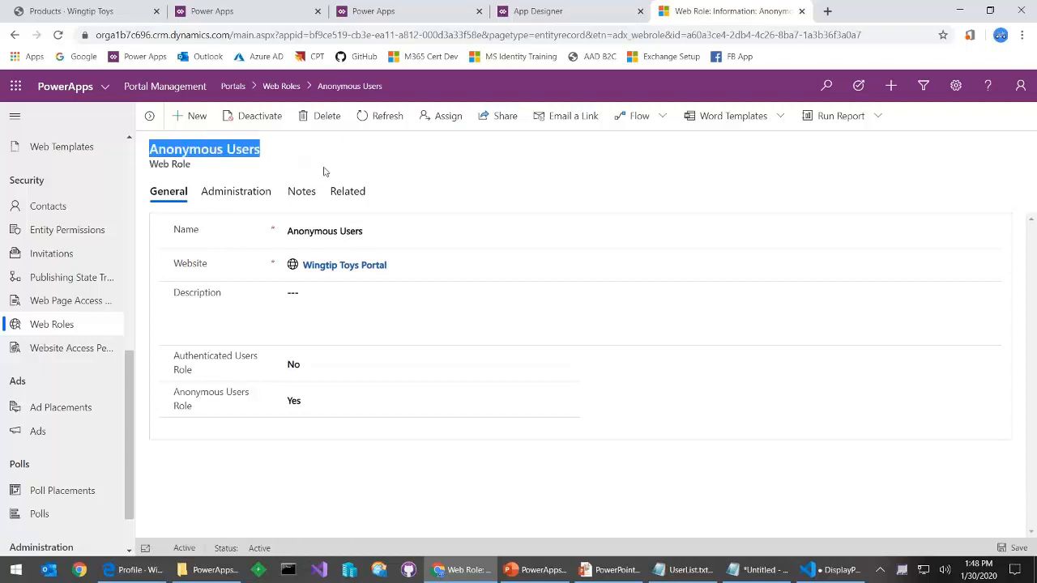
pyautogui.click(290, 409)
pyautogui.click(285, 409)
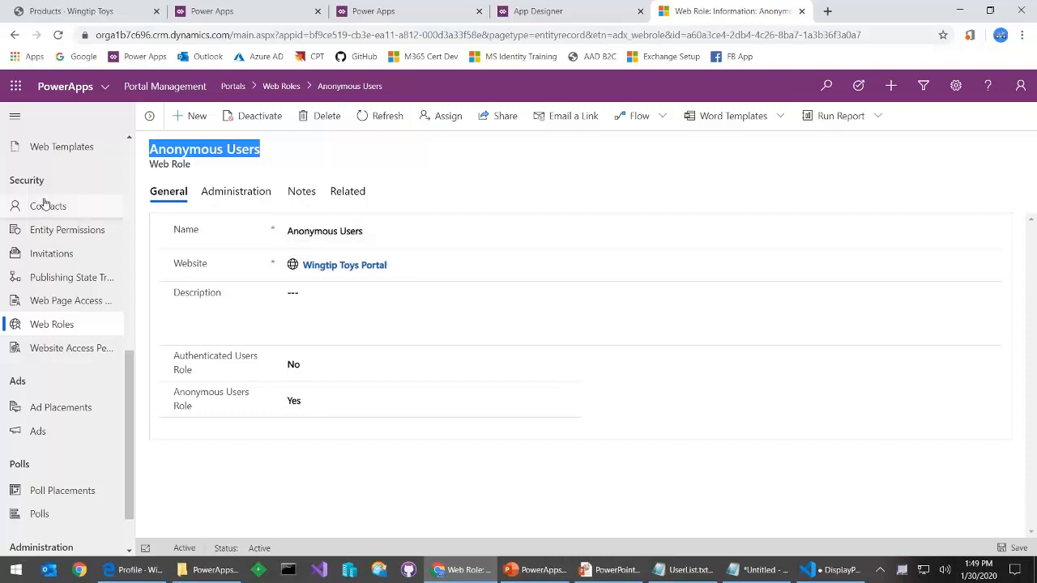
pyautogui.click(81, 234)
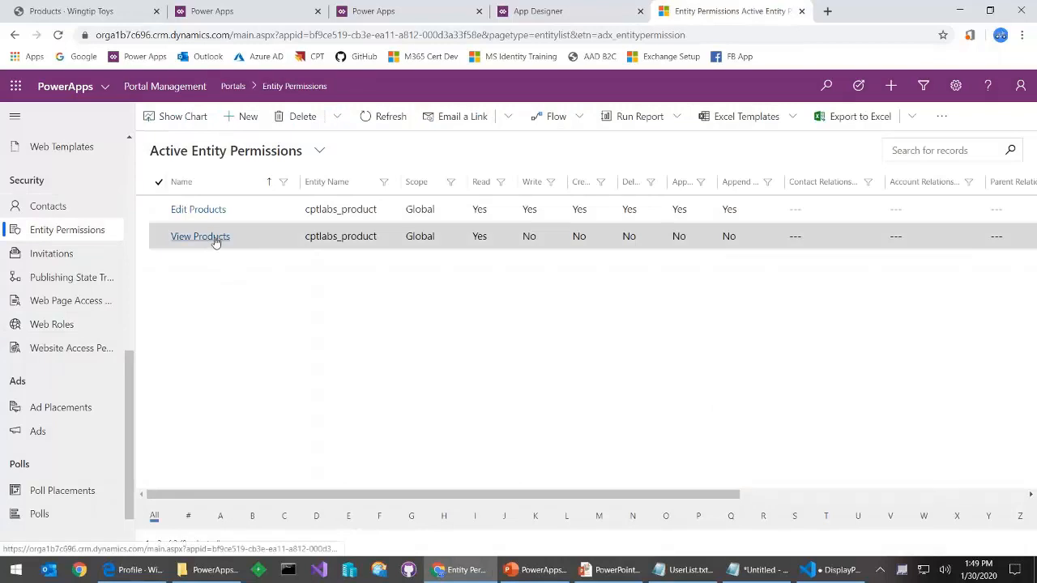
# Show View Products' related web roles, Anonymous and Authenticated Users, then return to the products page
pyautogui.click(217, 239)
pyautogui.click(216, 192)
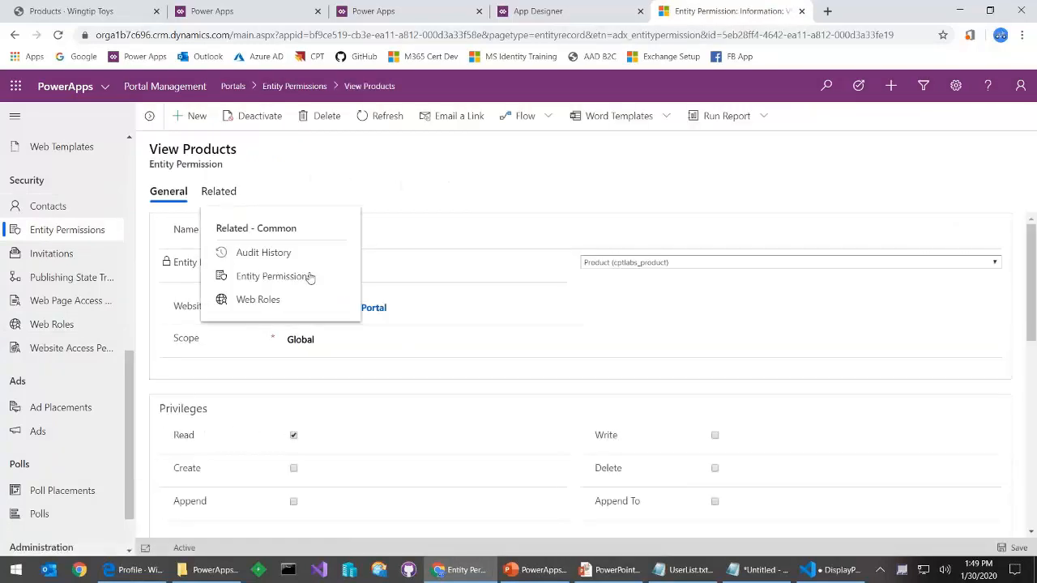
pyautogui.click(271, 300)
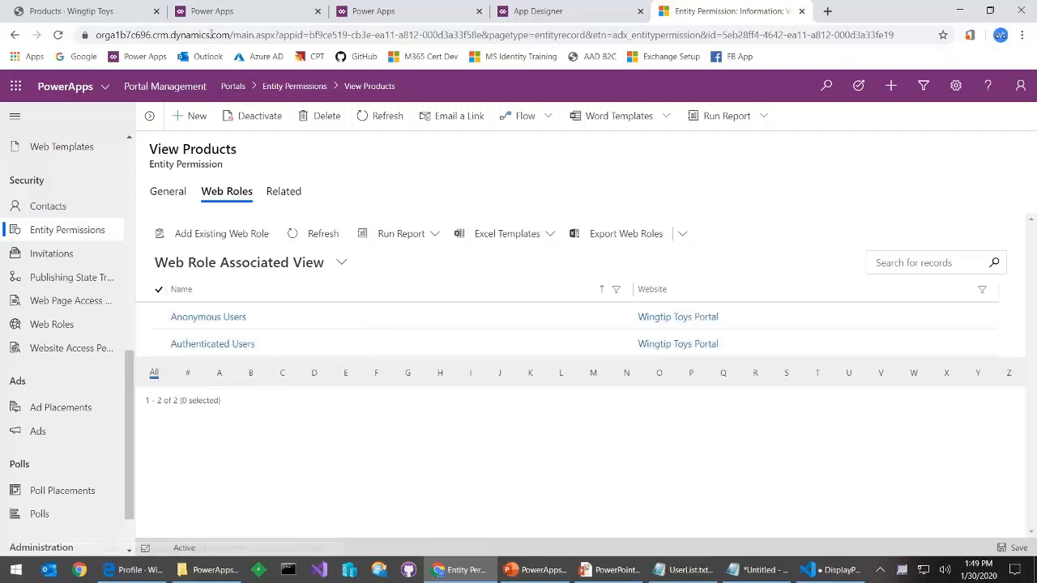
pyautogui.click(114, 12)
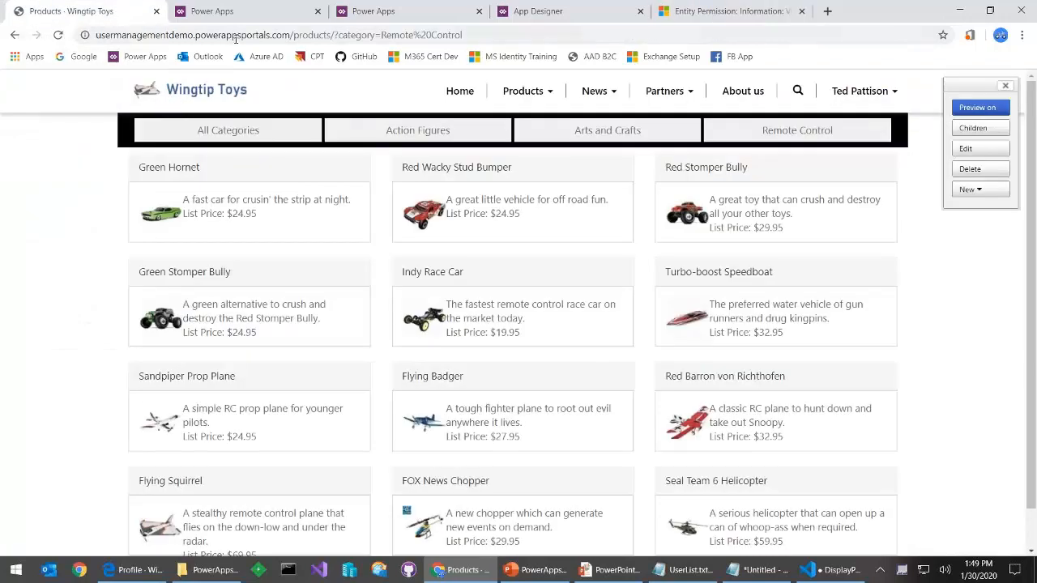
# Open the Products page for editing in Portal Studio
pyautogui.click(252, 15)
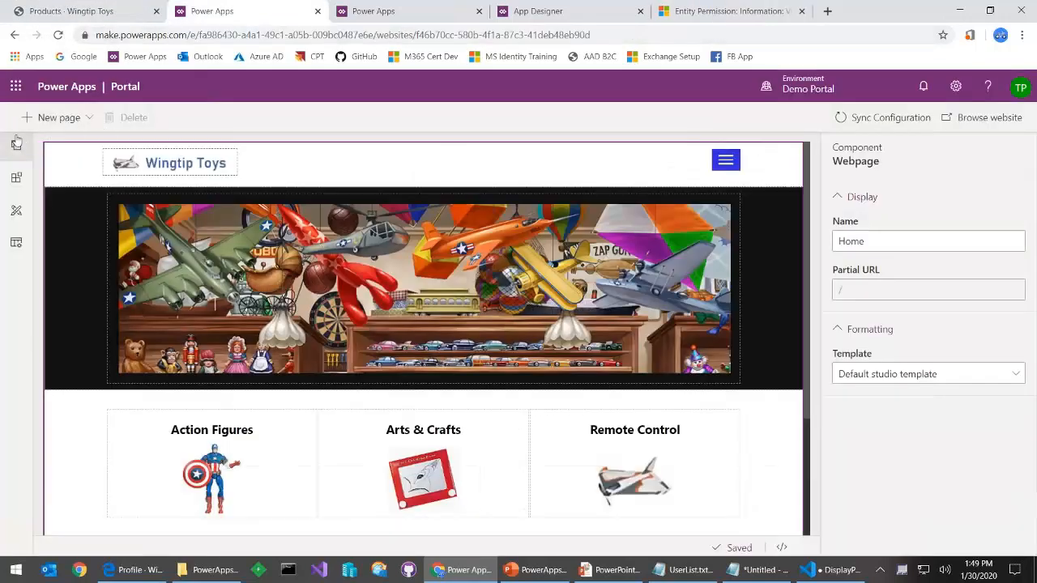
pyautogui.click(16, 145)
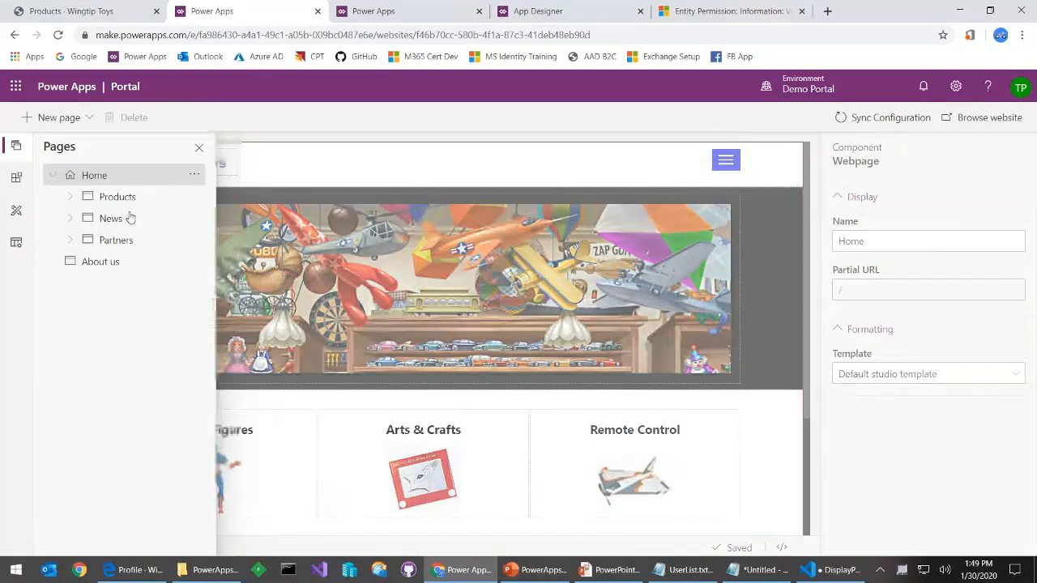
pyautogui.click(130, 199)
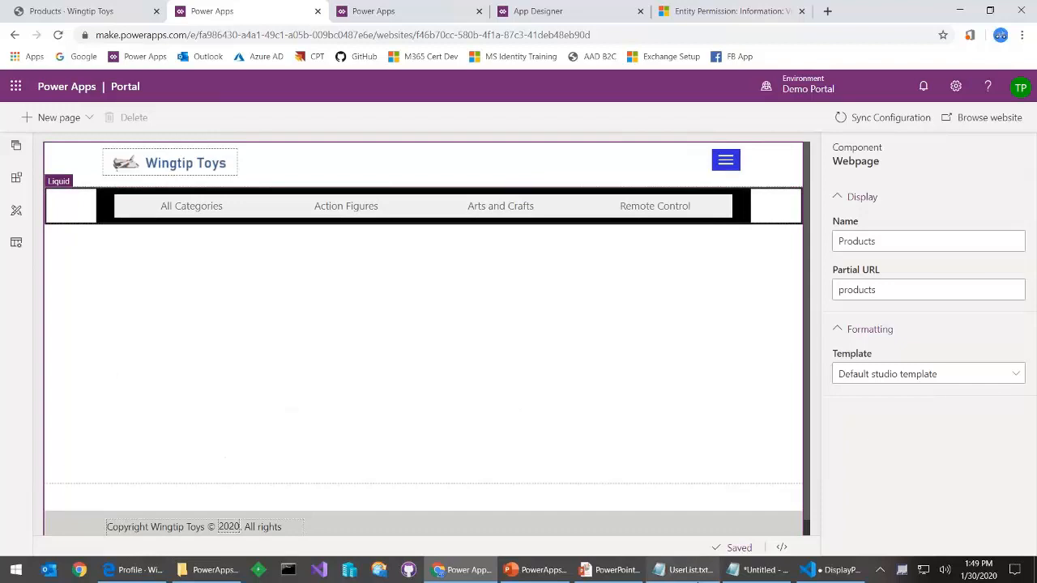
# Open the category bar Liquid component's code, then view DisplayProductsUsingLiquid.html in VS Code
pyautogui.click(70, 208)
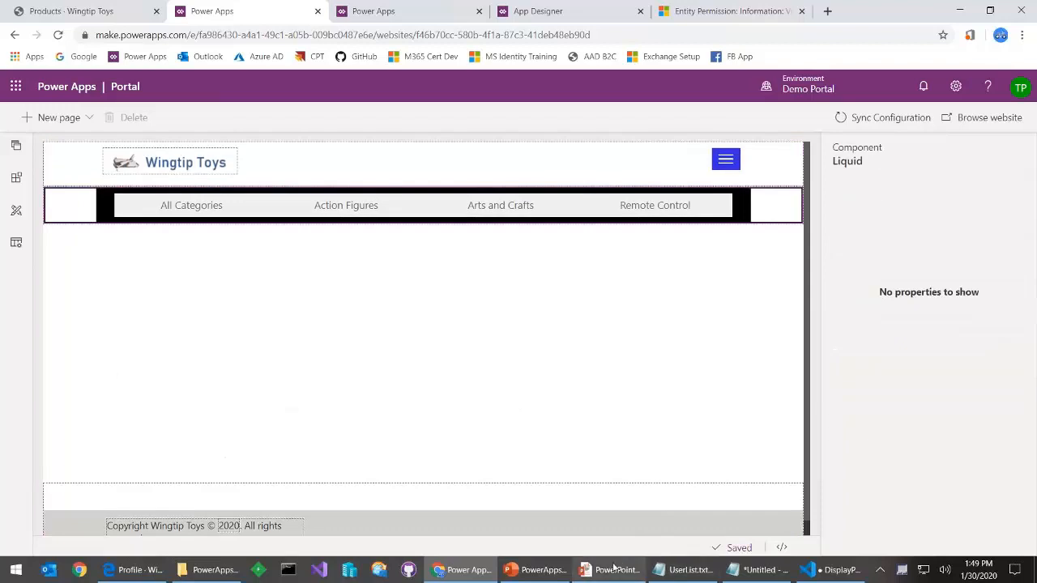
pyautogui.click(781, 547)
pyautogui.click(454, 446)
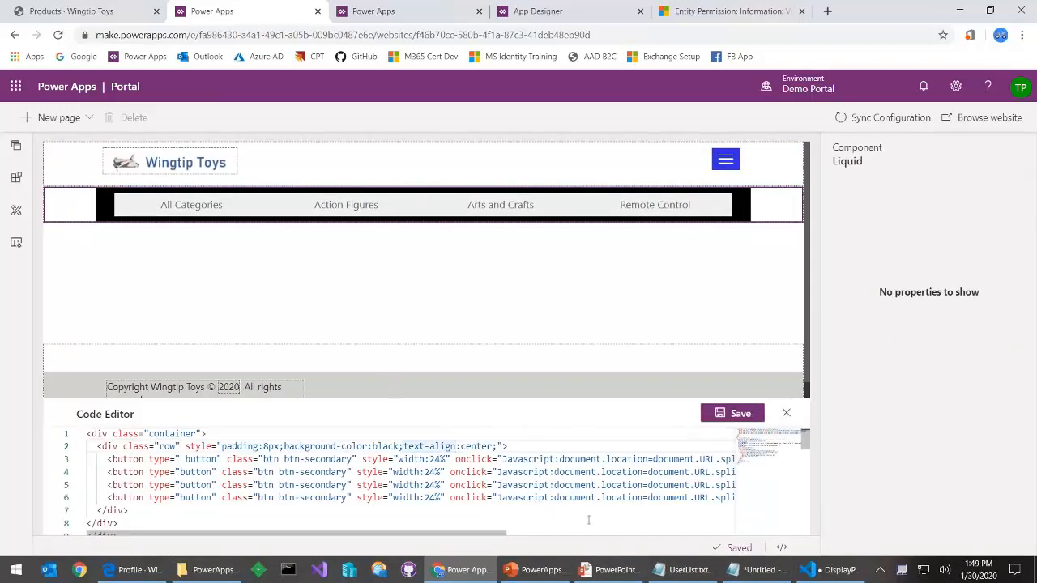
pyautogui.click(835, 569)
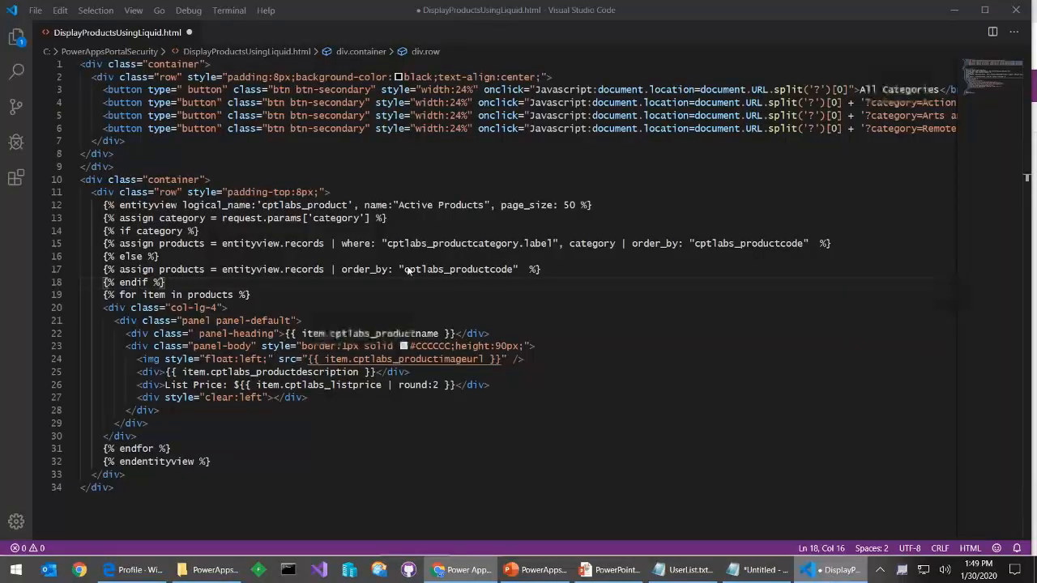
# Highlight the entityview tag on line 12, then advance to the Website Access Permissions slide
pyautogui.scroll(-2, 453, 337)
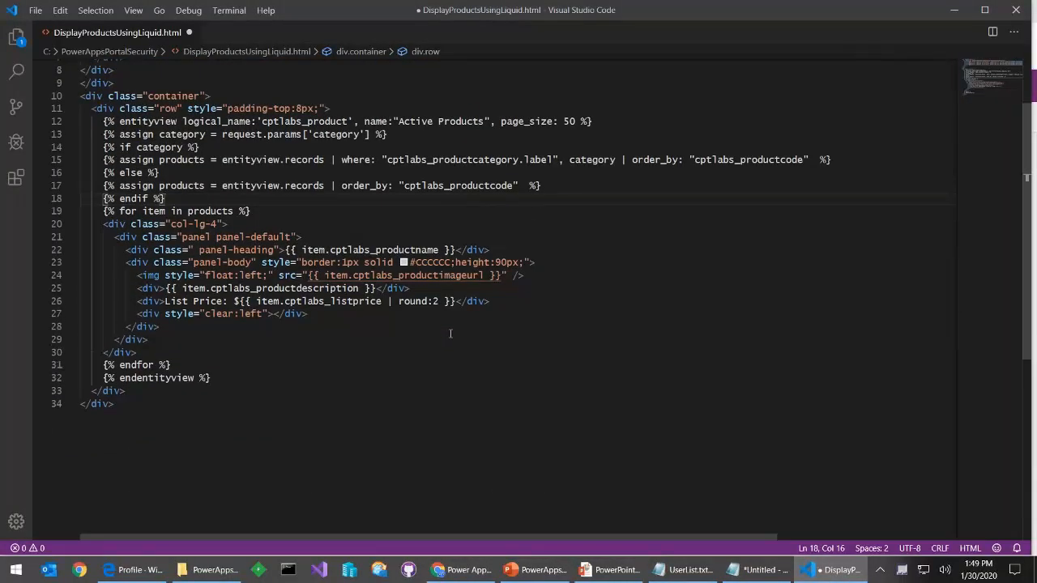
pyautogui.scroll(2, 450, 334)
pyautogui.scroll(-2, 257, 215)
pyautogui.tripleClick(92, 120)
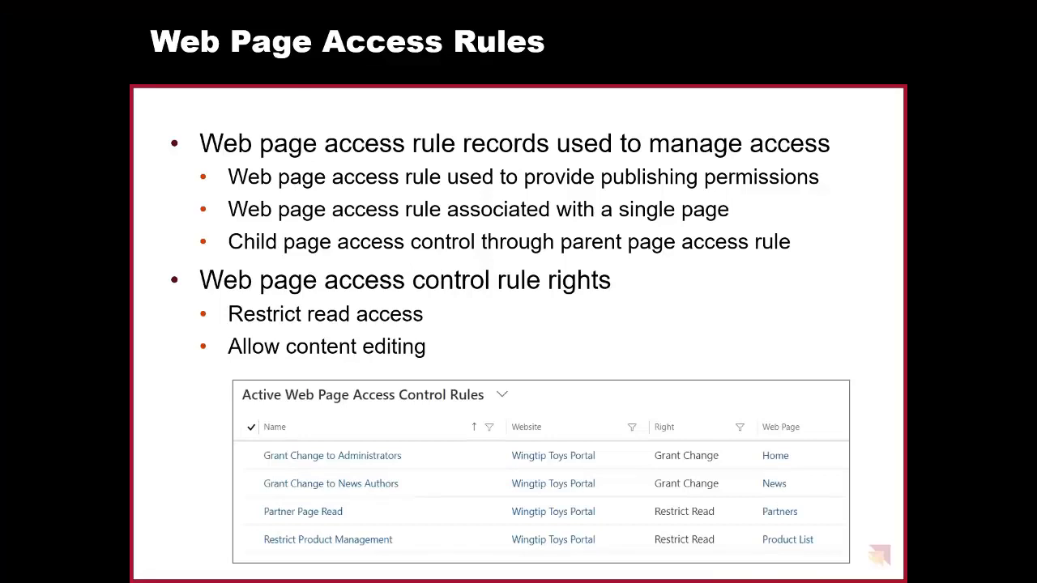
pyautogui.press('Right')
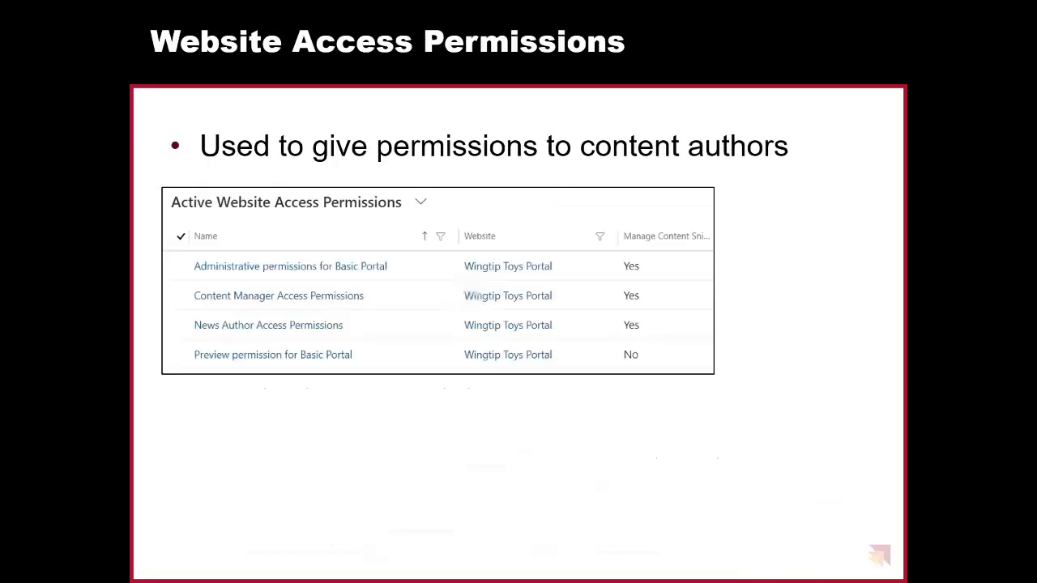
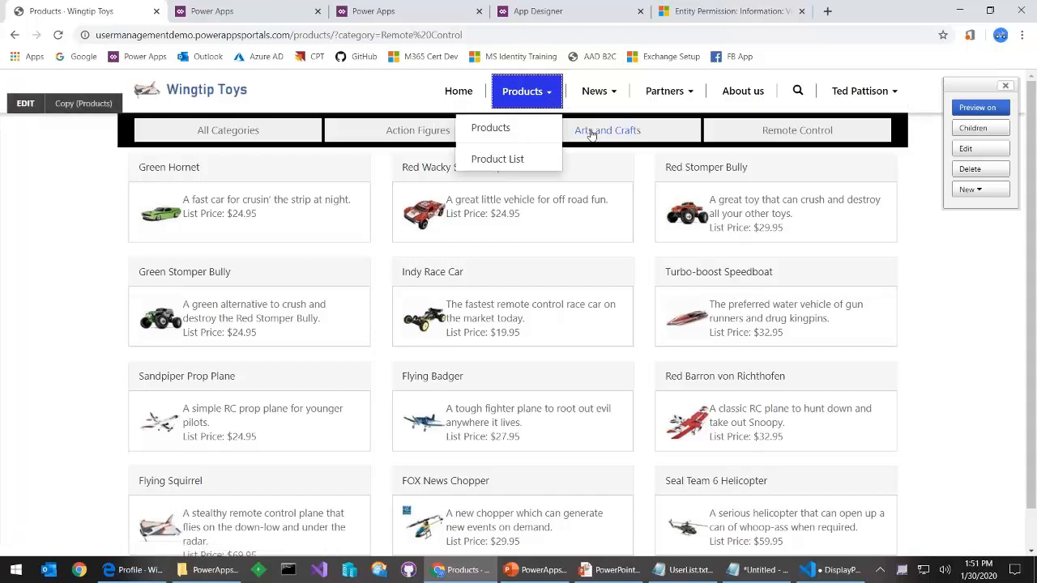
# Open the portal's Product List page, then return to the View Products entity permission
pyautogui.click(510, 160)
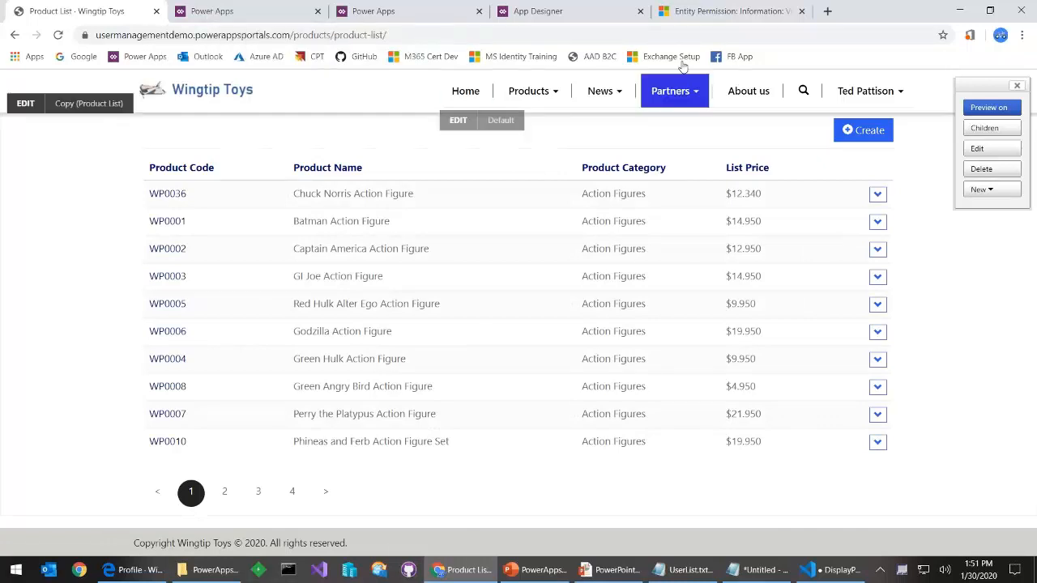
pyautogui.click(694, 13)
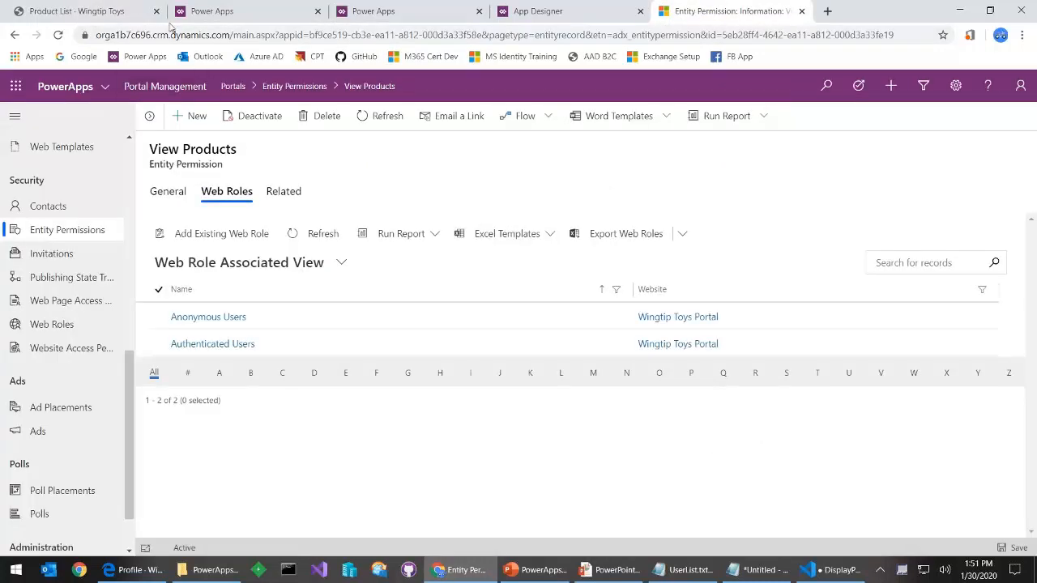
# In Portal Studio, open Products > Product List and scroll to its Add, View and Edit target pages
pyautogui.click(255, 18)
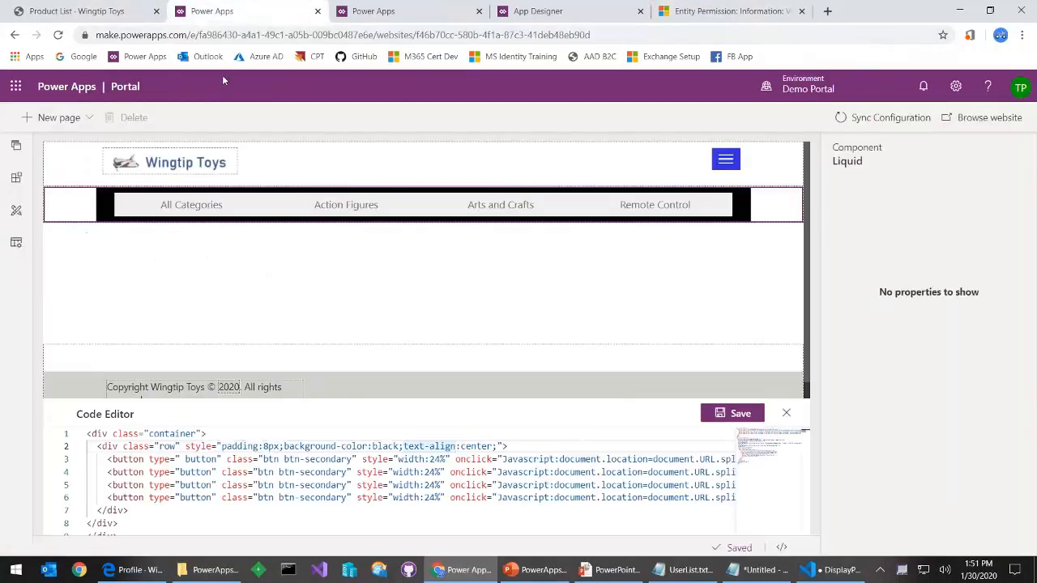
pyautogui.click(15, 146)
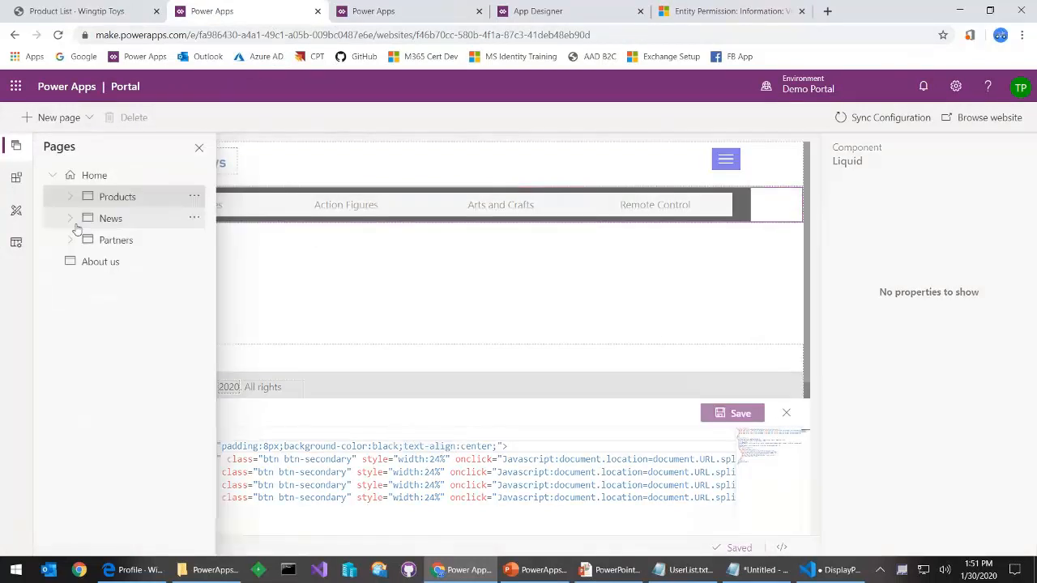
pyautogui.click(70, 196)
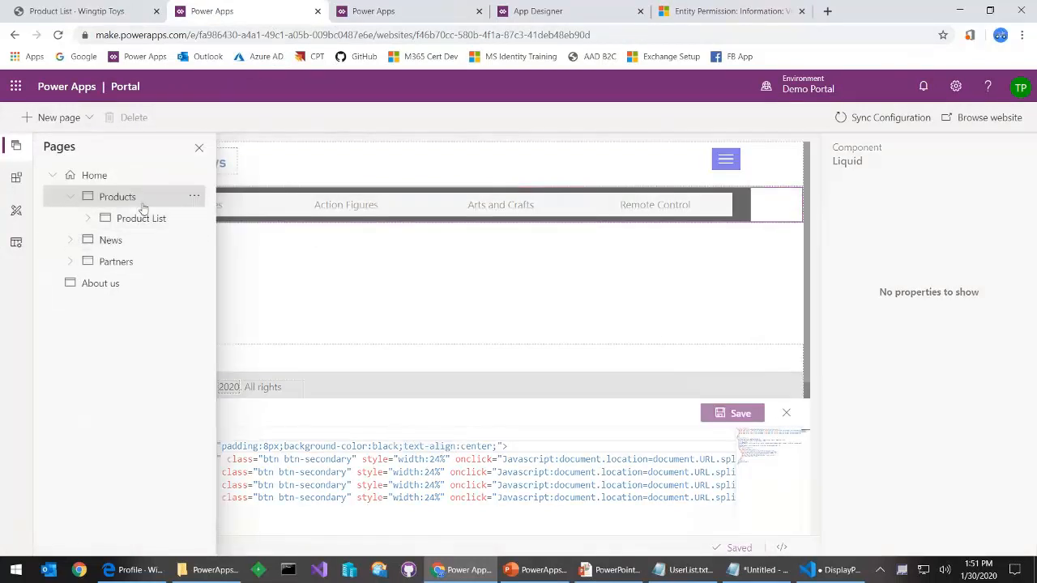
pyautogui.click(141, 218)
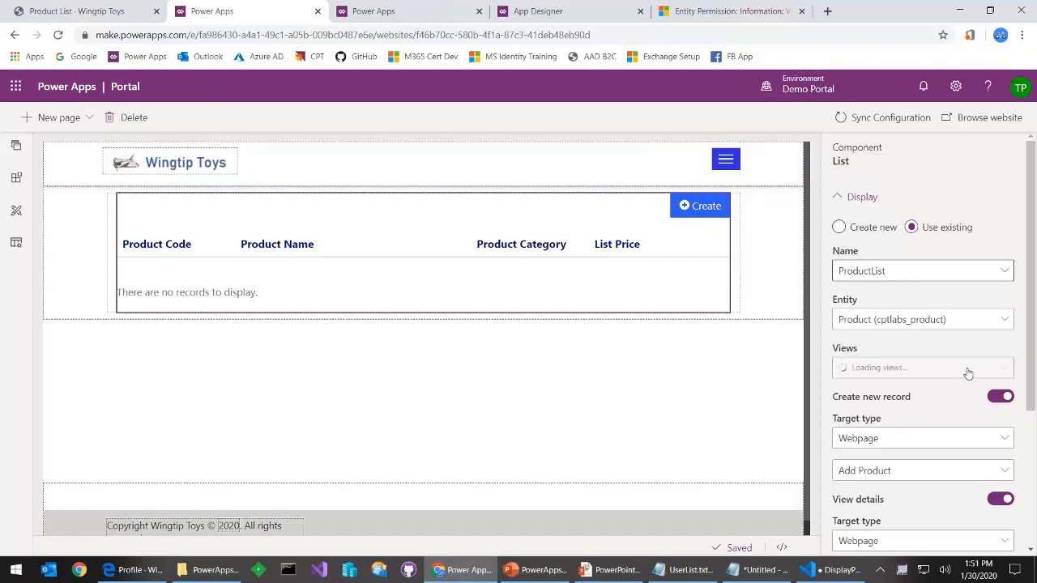
pyautogui.scroll(-2, 956, 405)
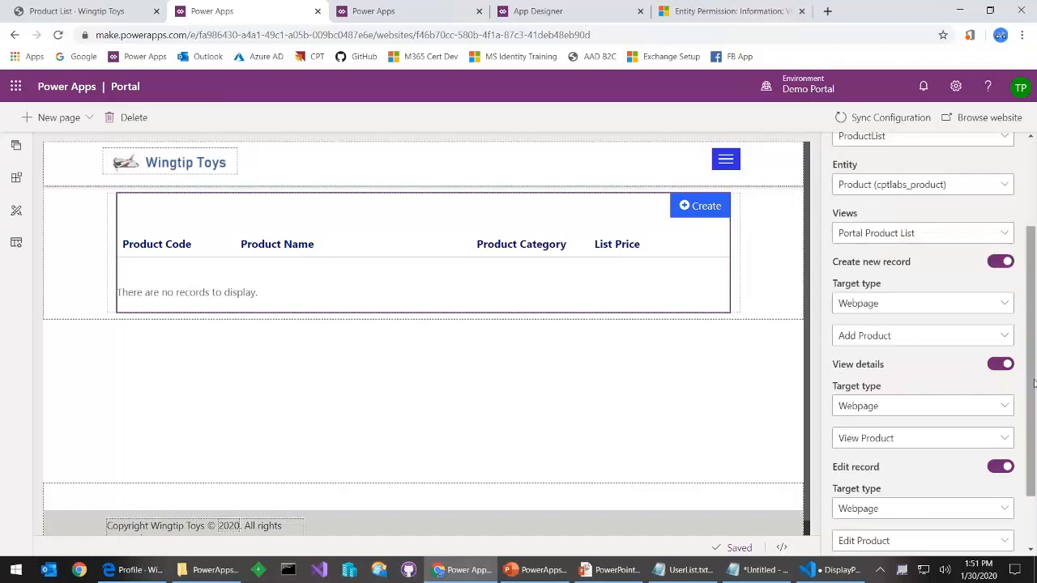
pyautogui.scroll(-1, 924, 381)
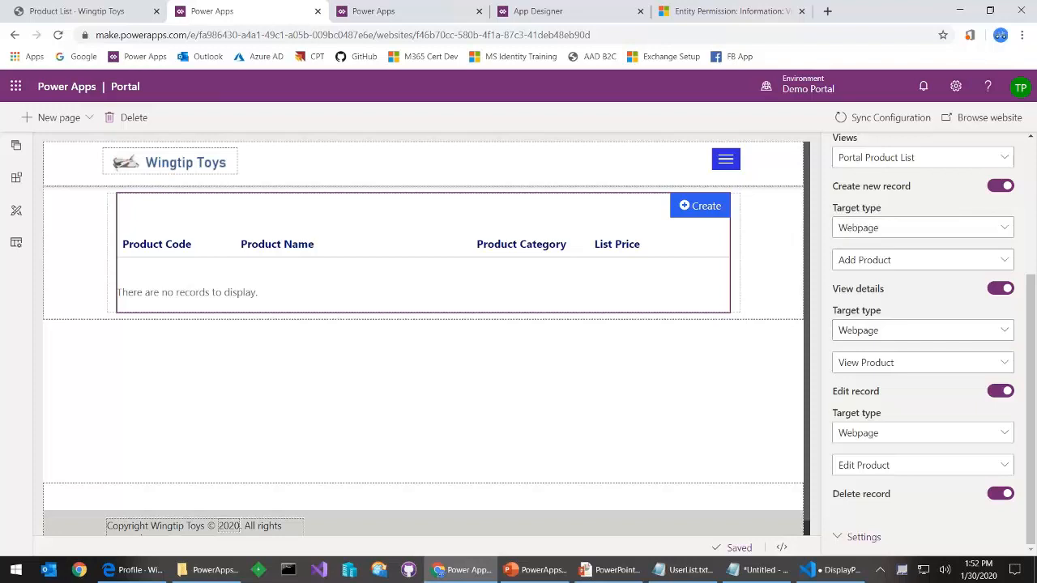
# Open the Edit Product page under Product List and select its form to show settings
pyautogui.click(17, 153)
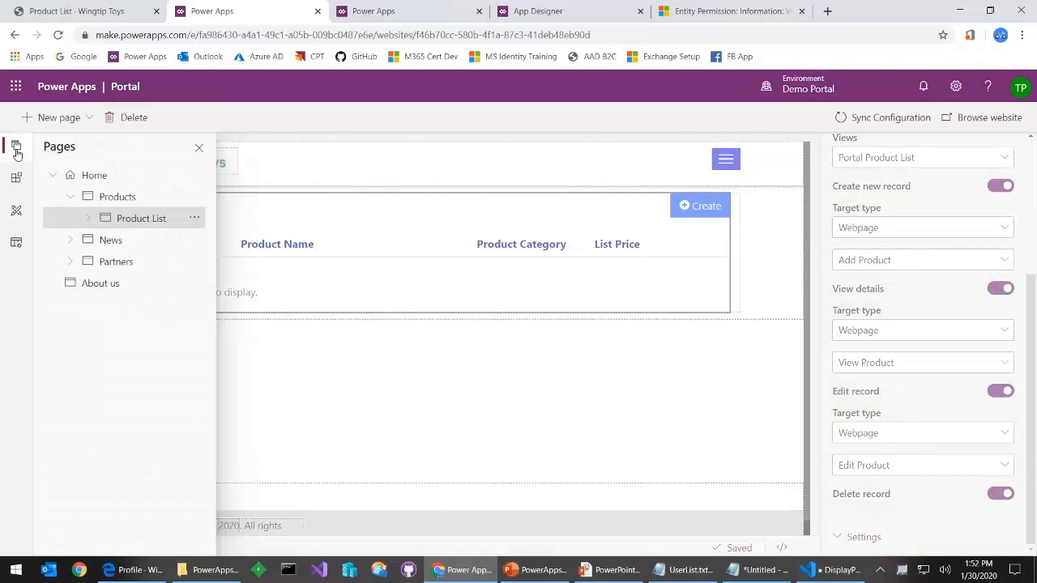
pyautogui.click(88, 221)
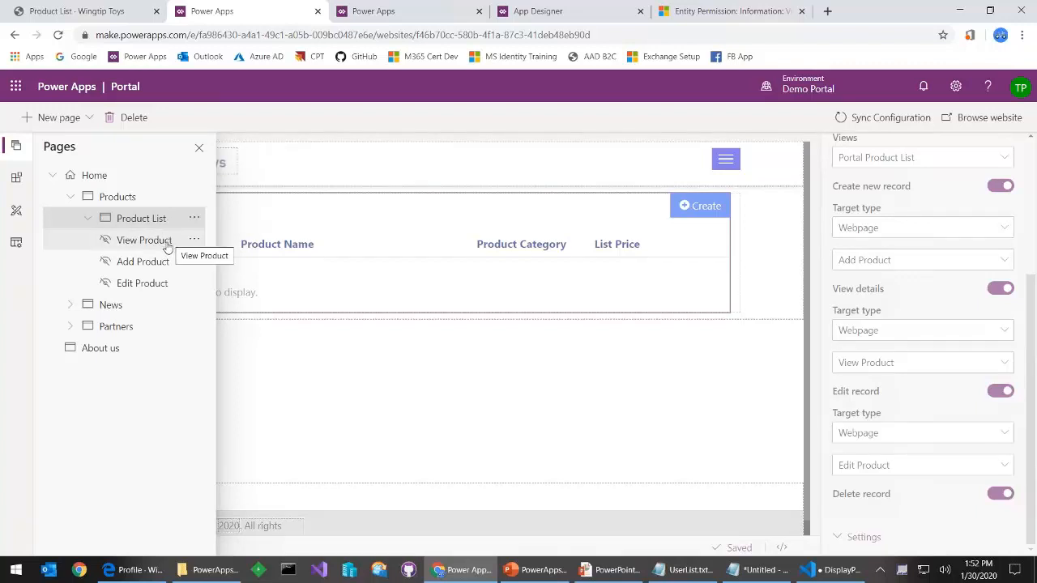
pyautogui.click(143, 283)
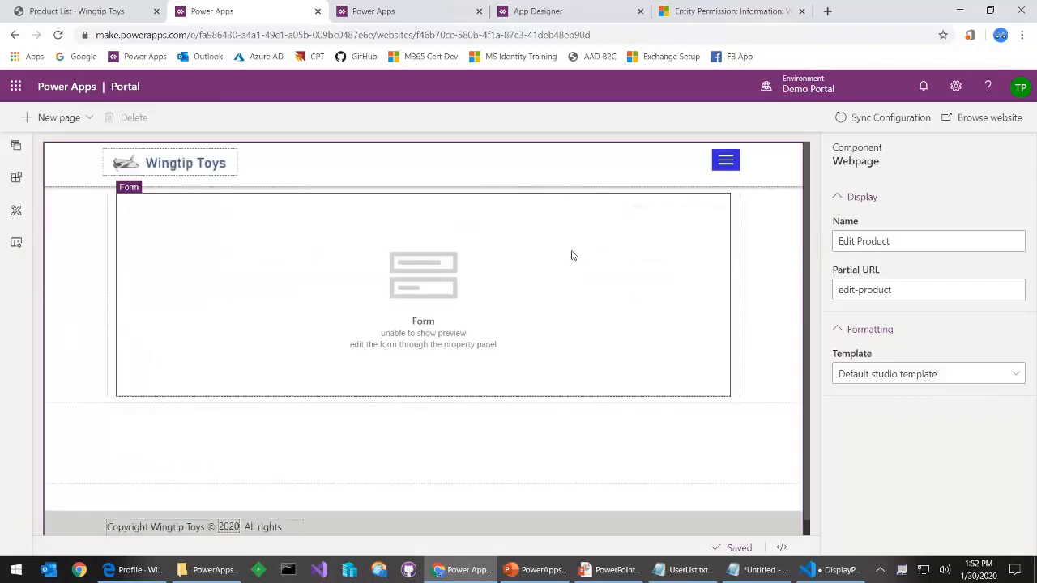
pyautogui.click(567, 255)
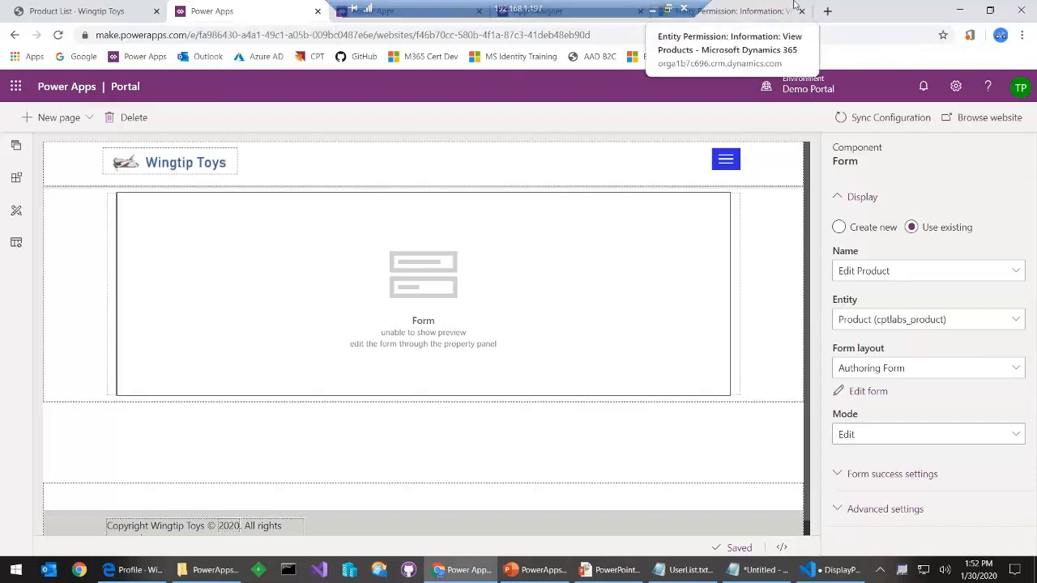
# Restore the browser window and return to the View Products entity permission record
pyautogui.moveTo(854, 13); pyautogui.dragTo(802, 51)
pyautogui.doubleClick(845, 45)
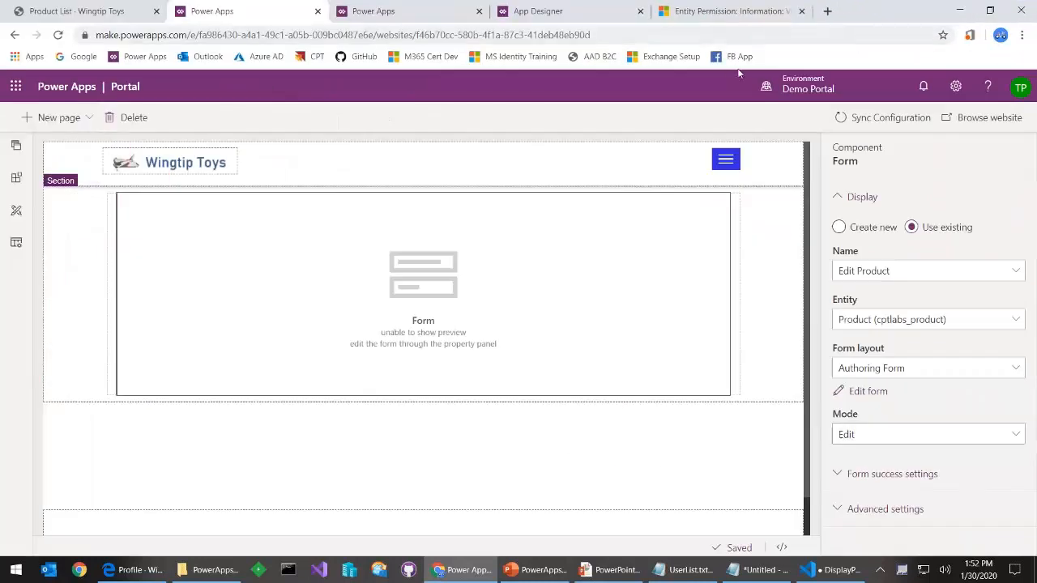
pyautogui.click(725, 16)
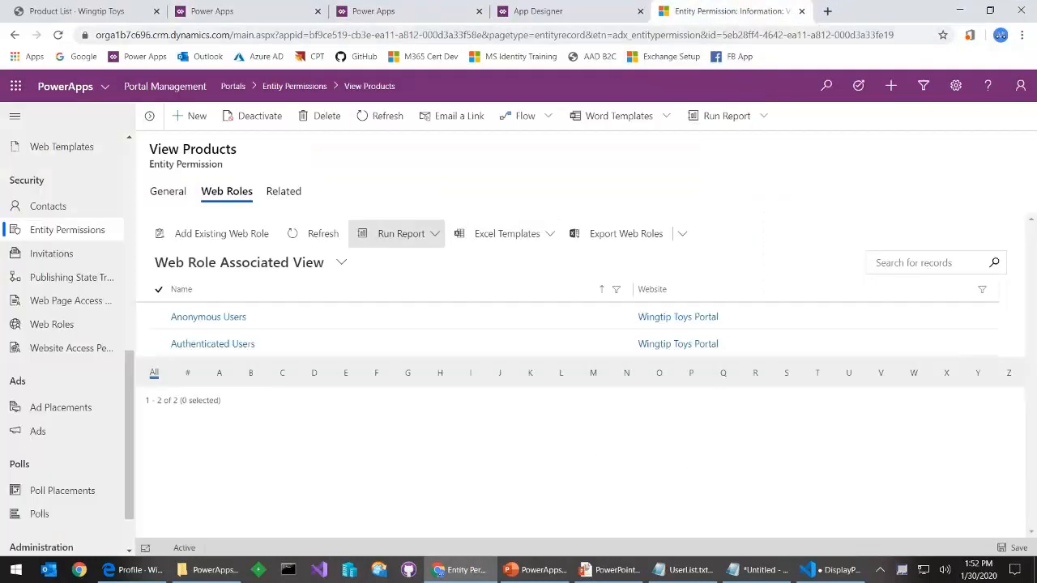
# Inspect the Restrict Product Management Pages rule and Edit Products permission, then list Active Web Roles
pyautogui.click(88, 301)
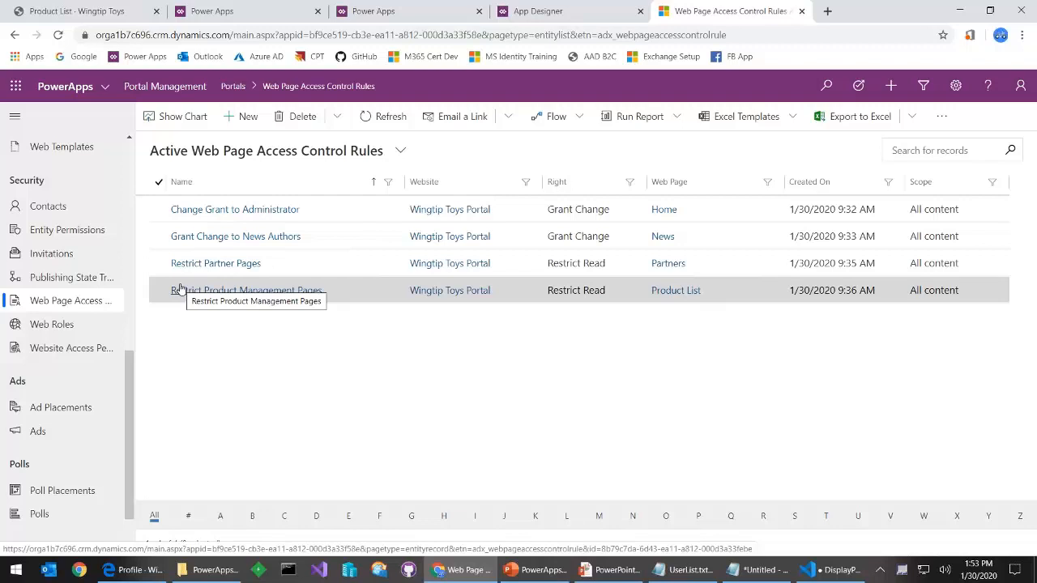
pyautogui.click(220, 293)
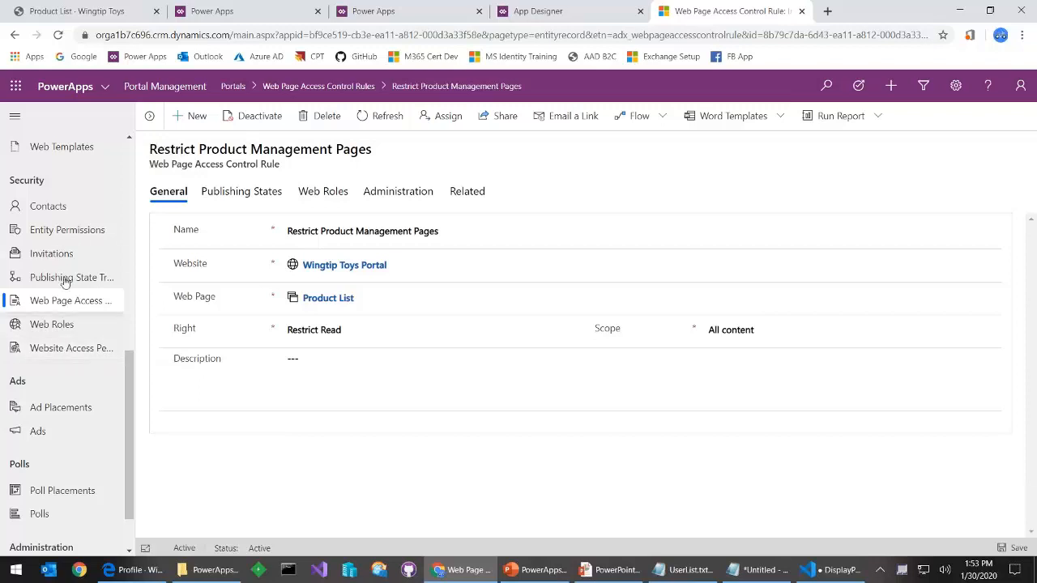
pyautogui.click(81, 231)
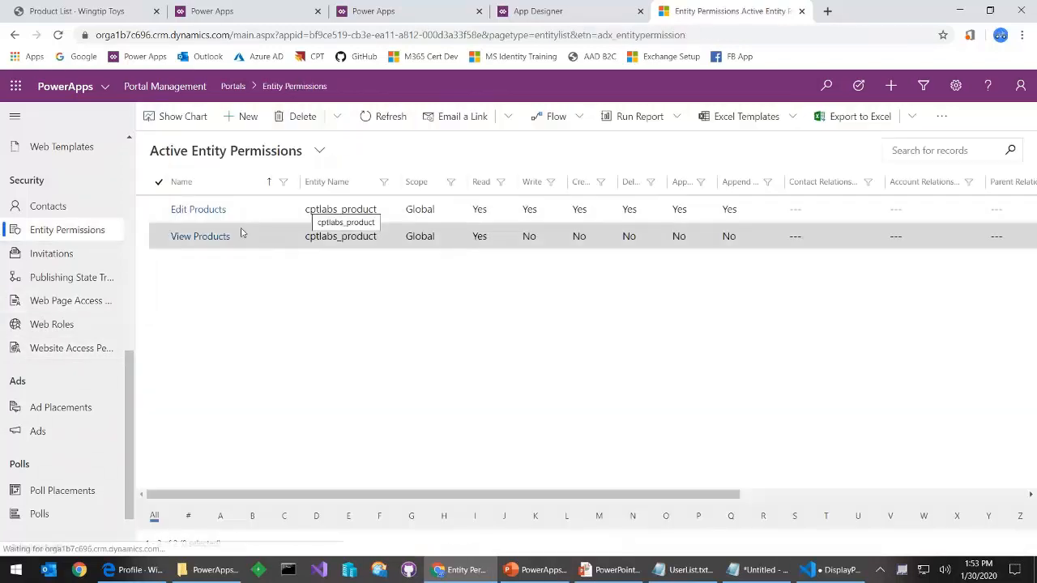
pyautogui.click(216, 218)
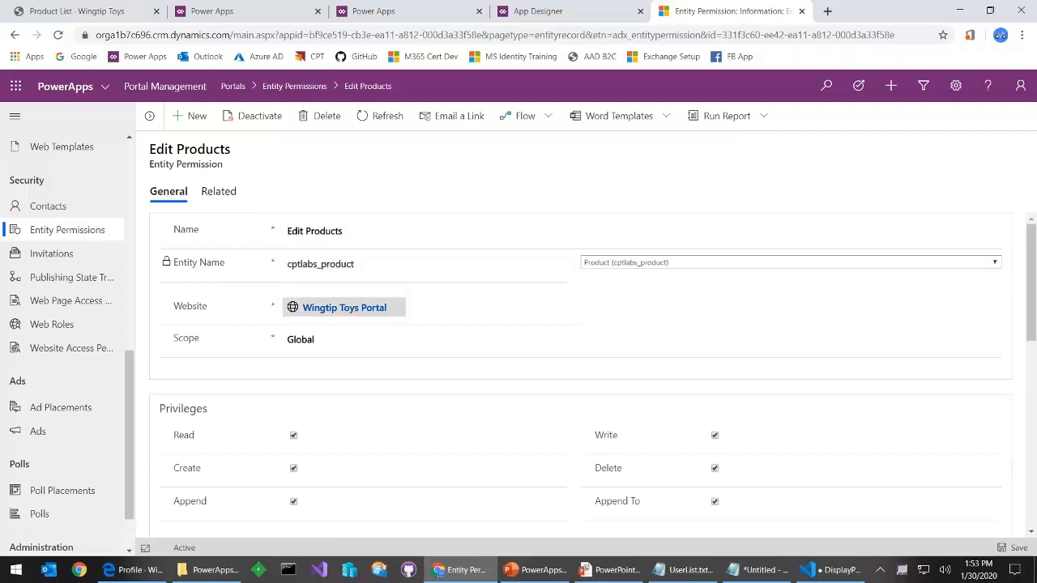
pyautogui.scroll(-2, 338, 433)
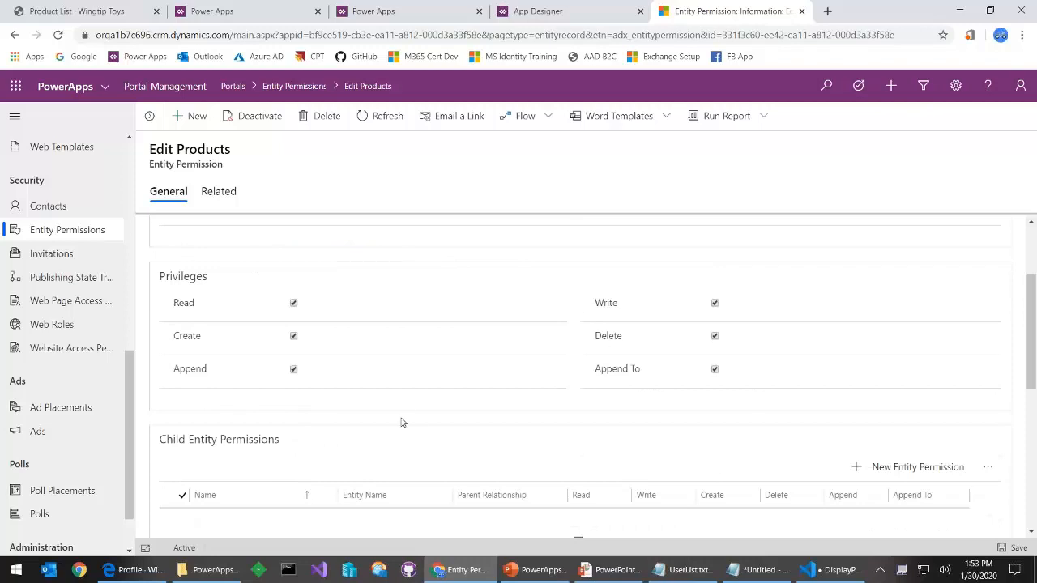
pyautogui.scroll(2, 405, 402)
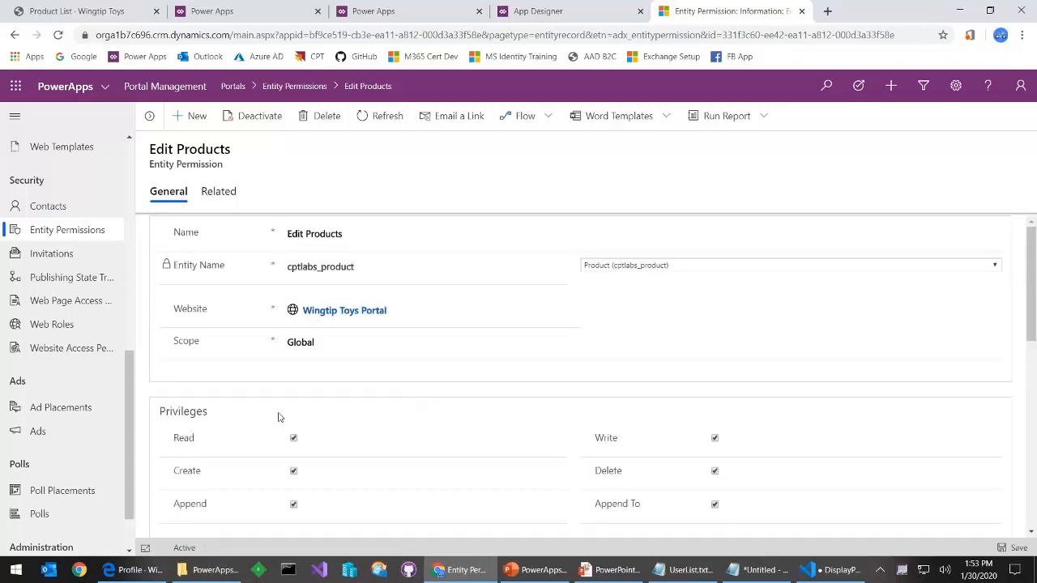
pyautogui.click(85, 333)
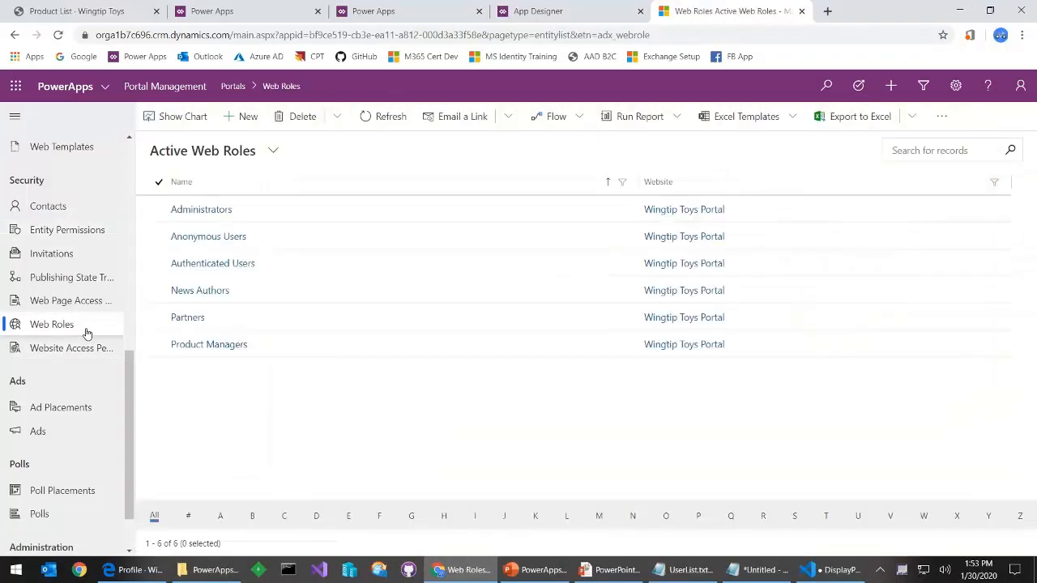
# Show the entity permissions and page access rules related to the Product Managers web role
pyautogui.click(209, 344)
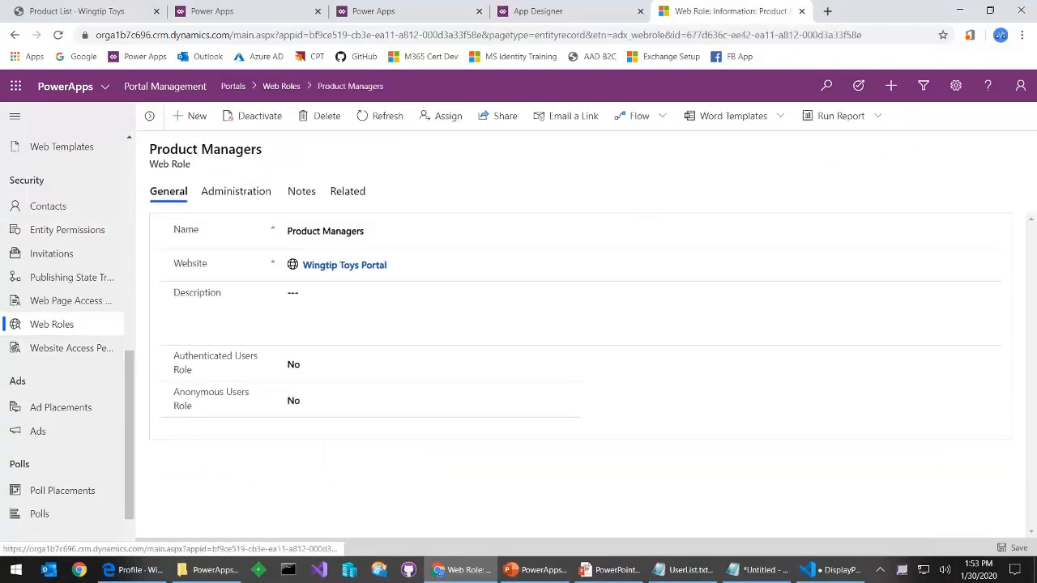
pyautogui.click(359, 192)
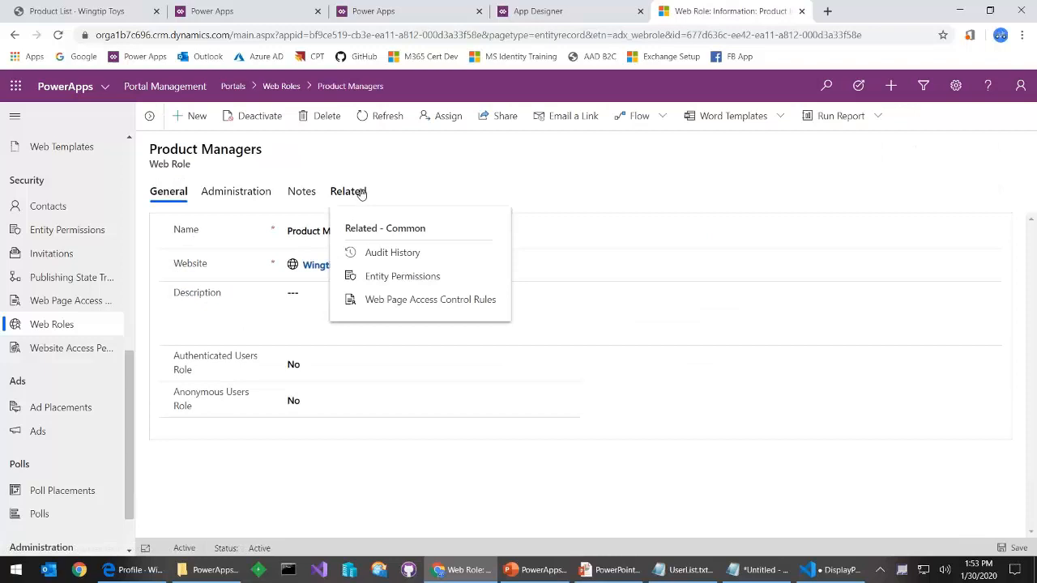
pyautogui.click(415, 277)
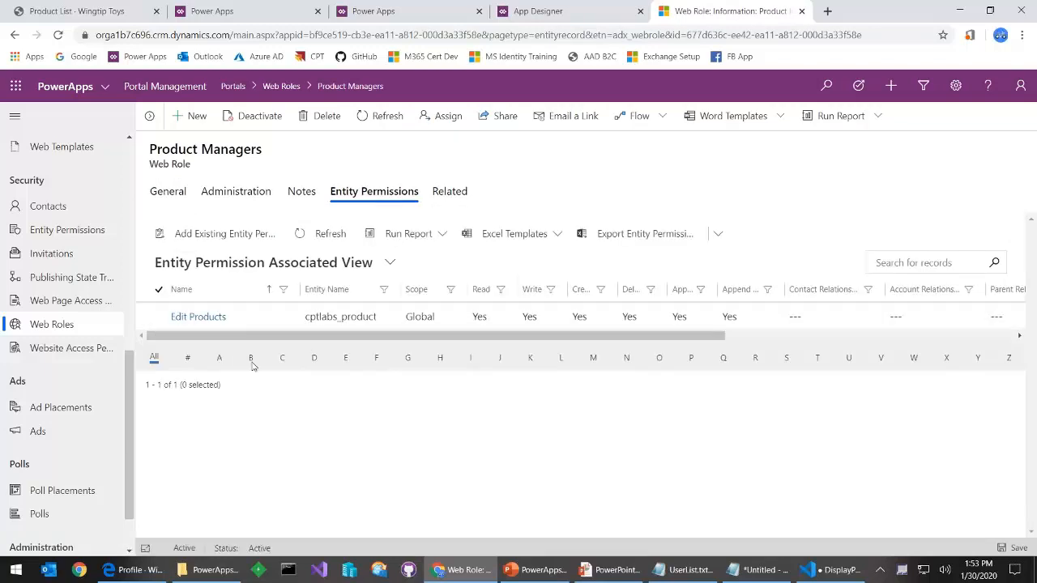
pyautogui.click(453, 192)
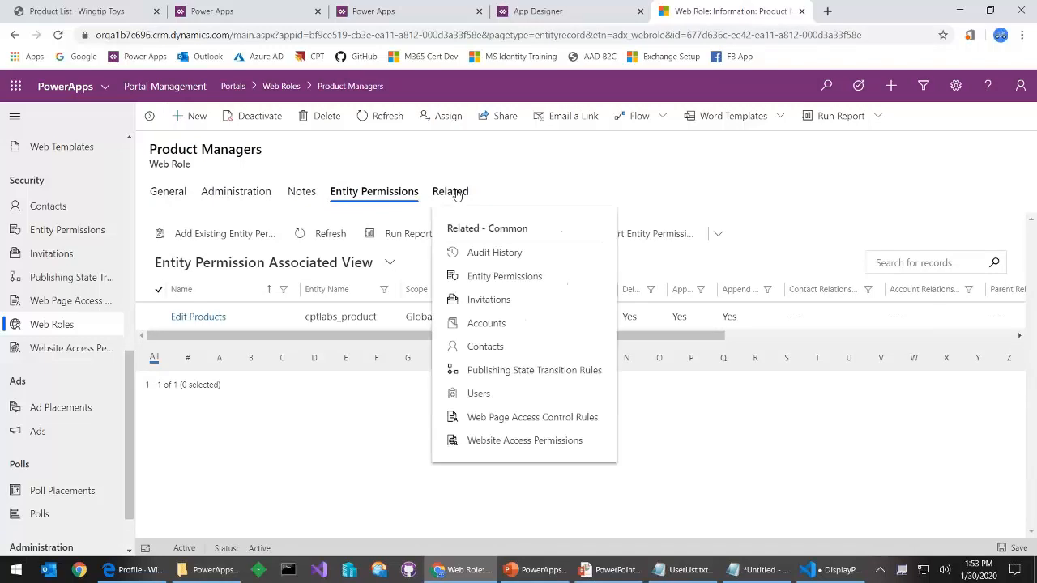
pyautogui.click(491, 417)
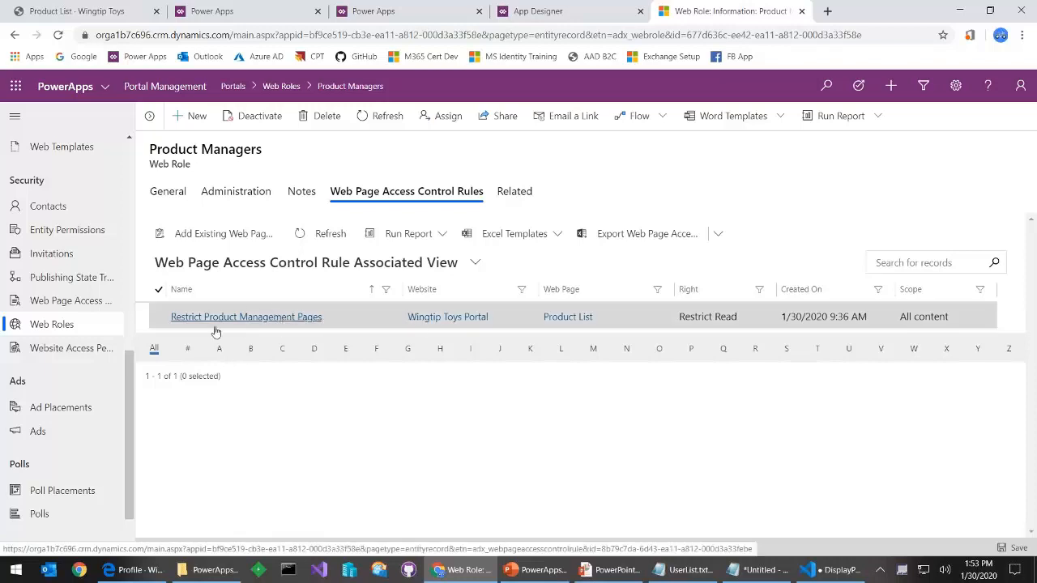
# Reopen Product Managers, view its related contacts, then leave the remote session
pyautogui.click(64, 329)
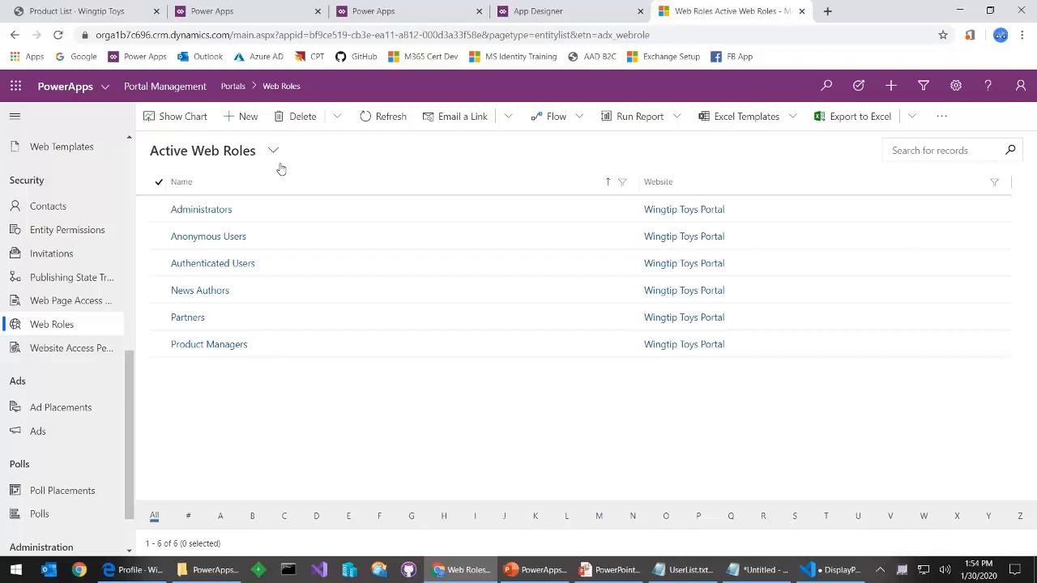
pyautogui.click(204, 346)
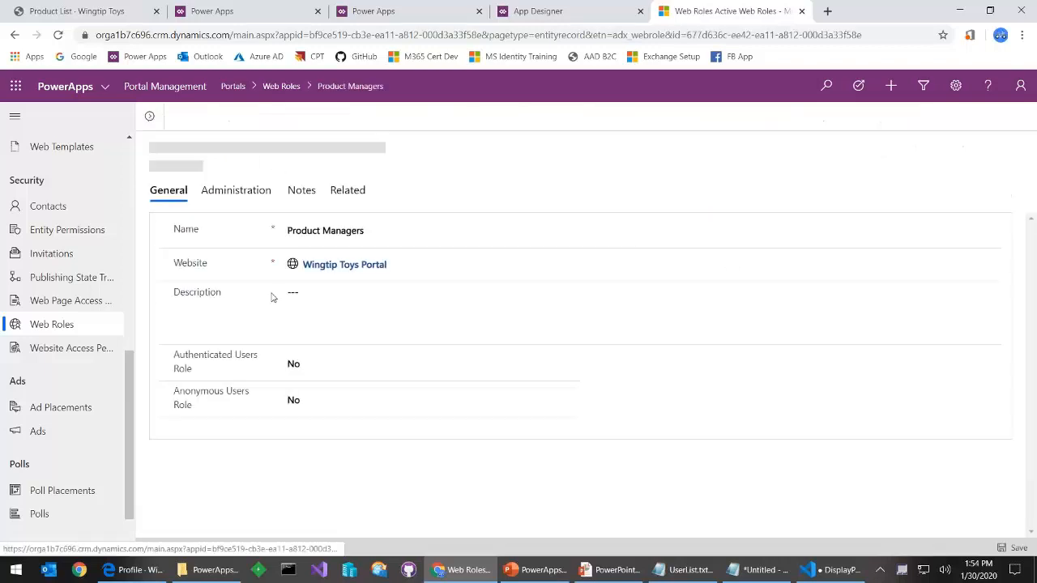
pyautogui.click(348, 192)
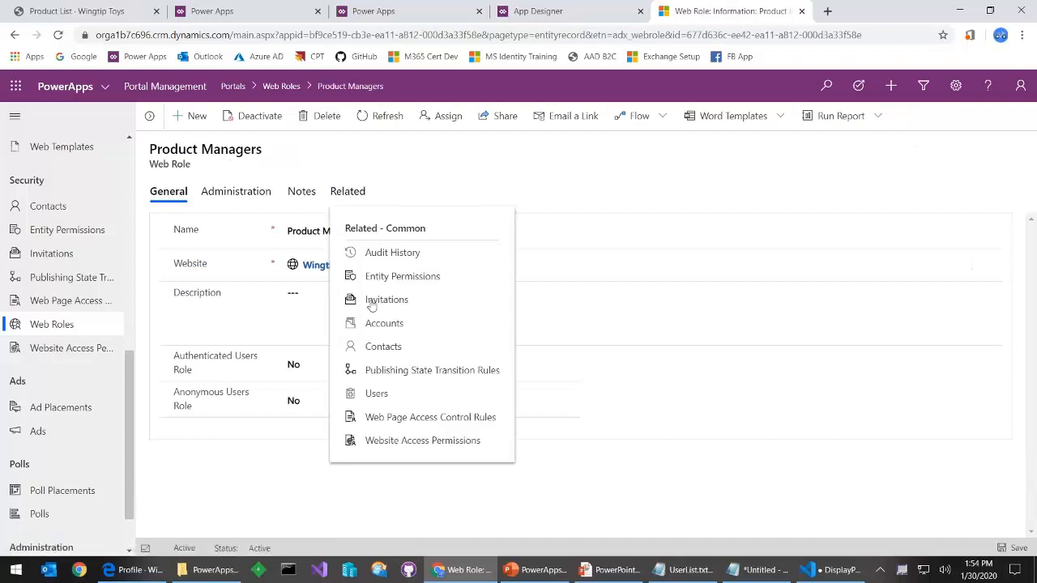
pyautogui.click(383, 347)
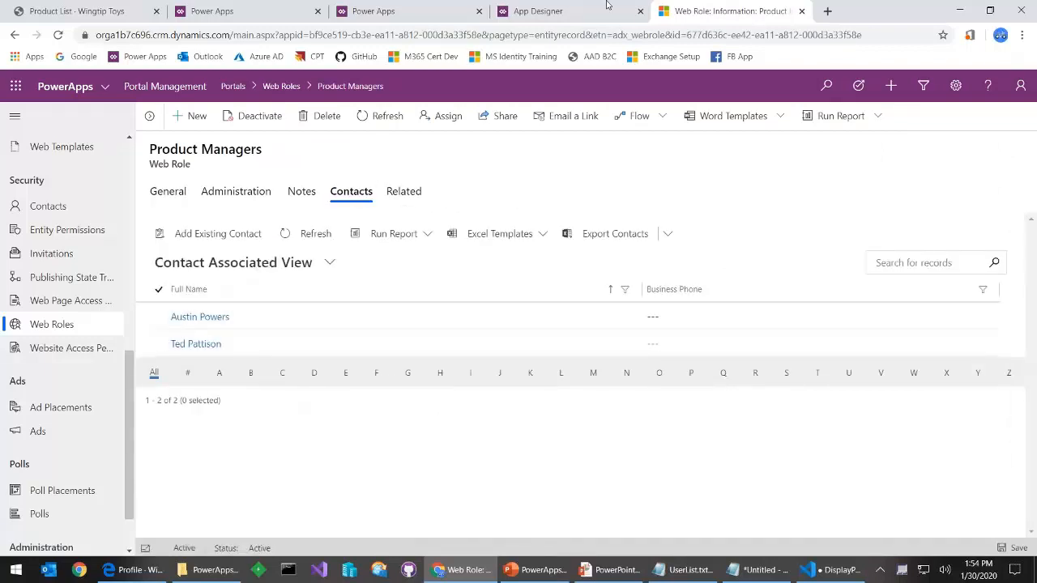
pyautogui.click(652, 10)
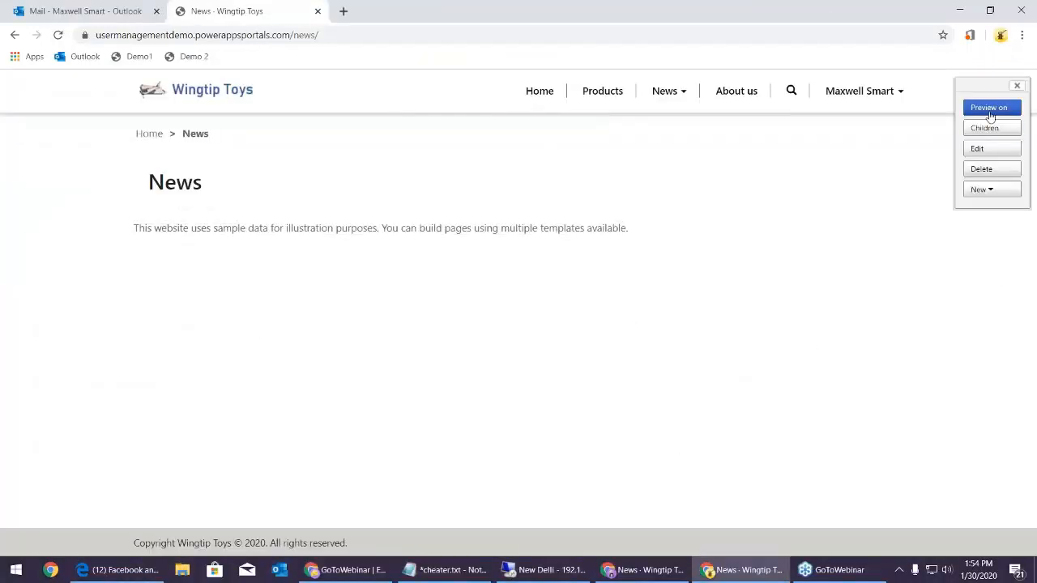
# Browse the Products page filtered by Arts and Crafts, Remote Control and Action Figures
pyautogui.moveTo(990, 86); pyautogui.dragTo(965, 174)
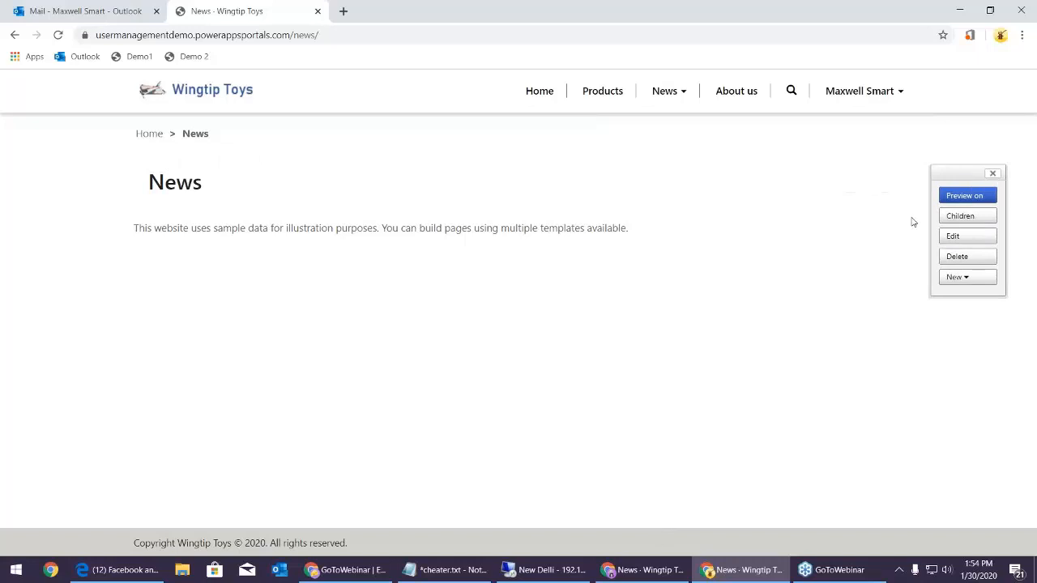
pyautogui.click(550, 106)
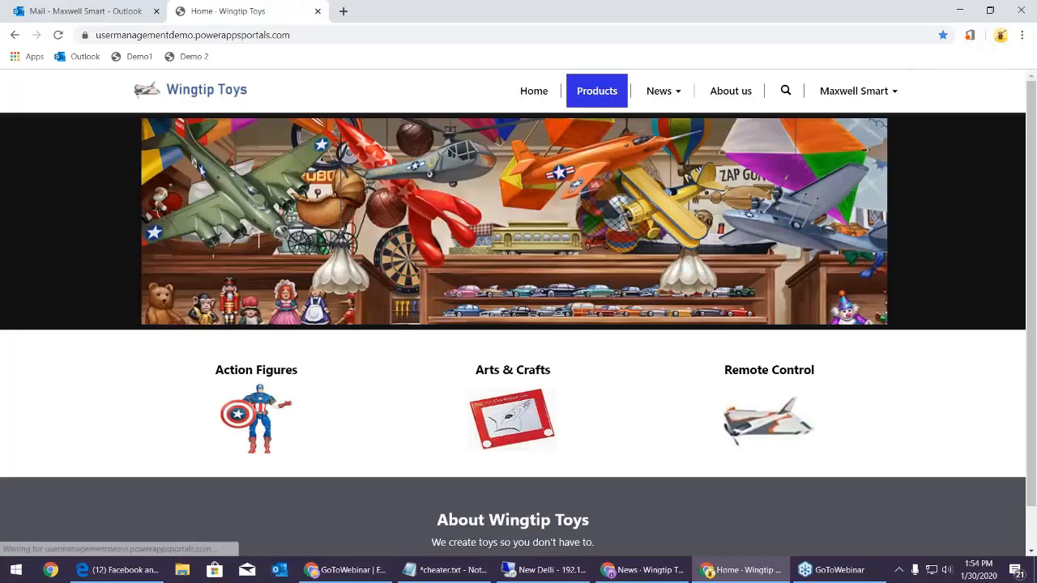
pyautogui.click(606, 95)
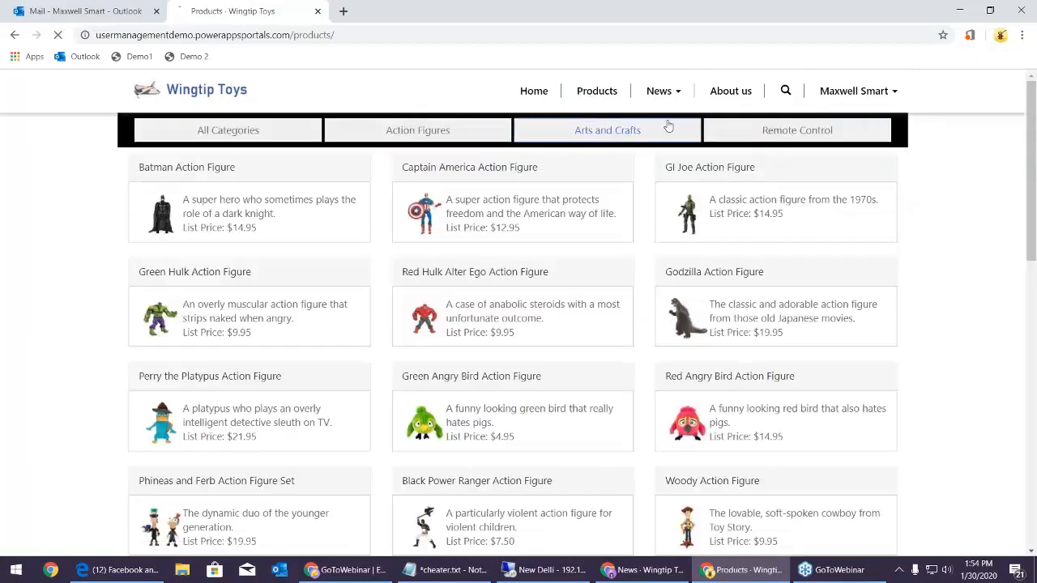
pyautogui.click(607, 136)
pyautogui.click(739, 128)
pyautogui.click(466, 132)
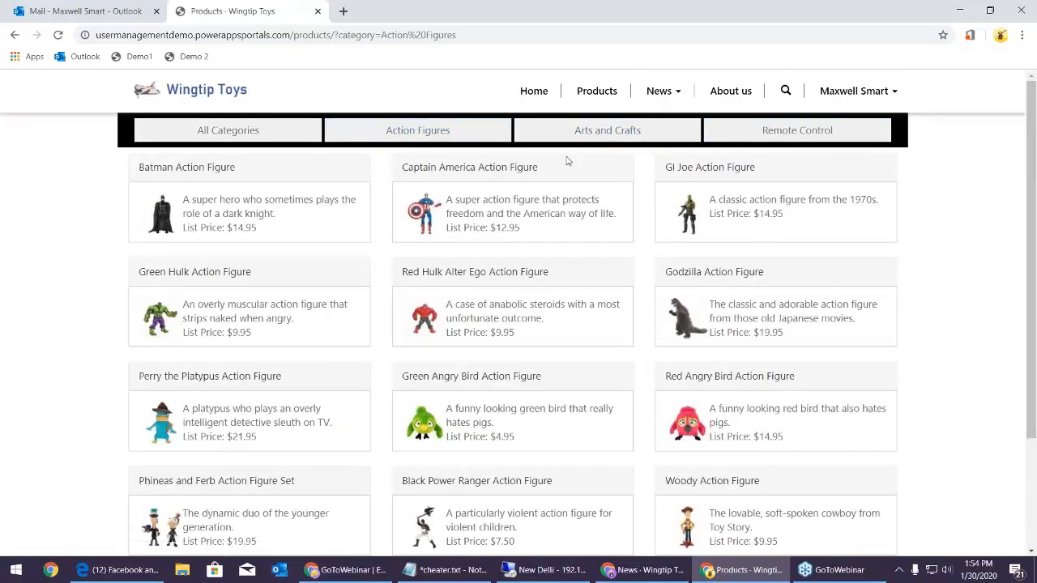
# Sign out of the portal and sign back in with Azure AD
pyautogui.click(659, 576)
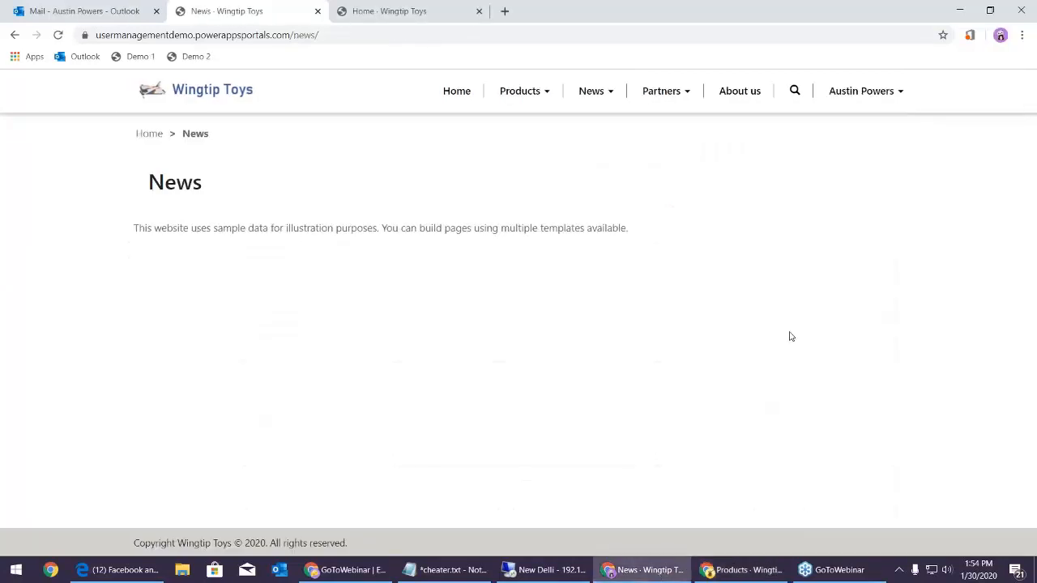
pyautogui.click(881, 96)
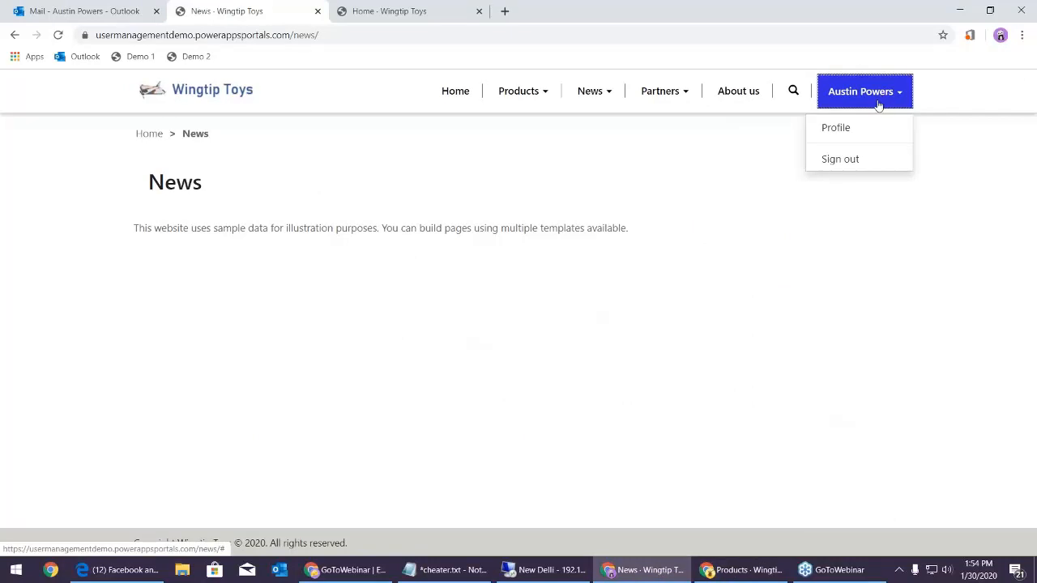
pyautogui.click(842, 158)
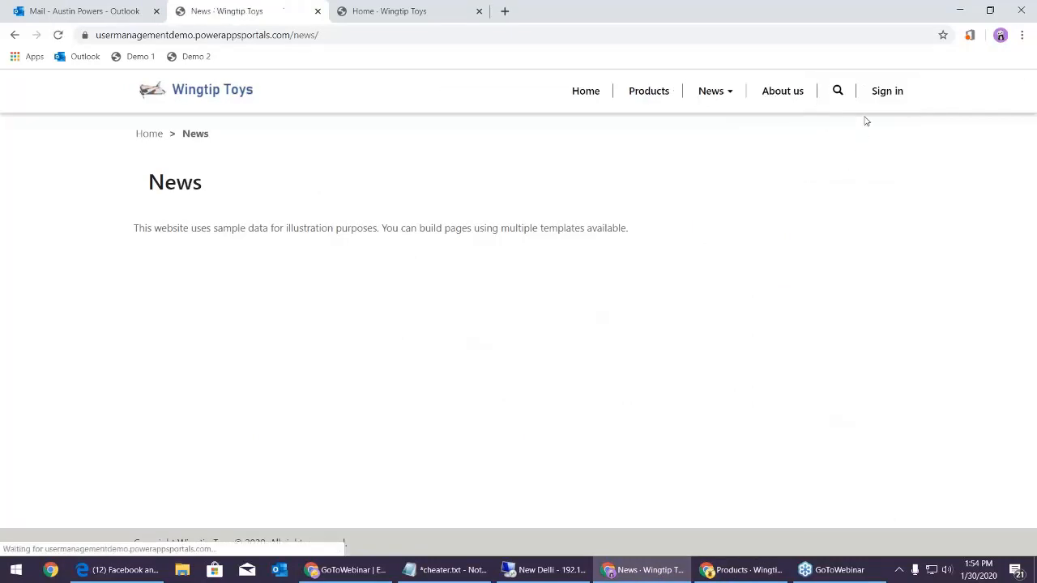
pyautogui.click(883, 99)
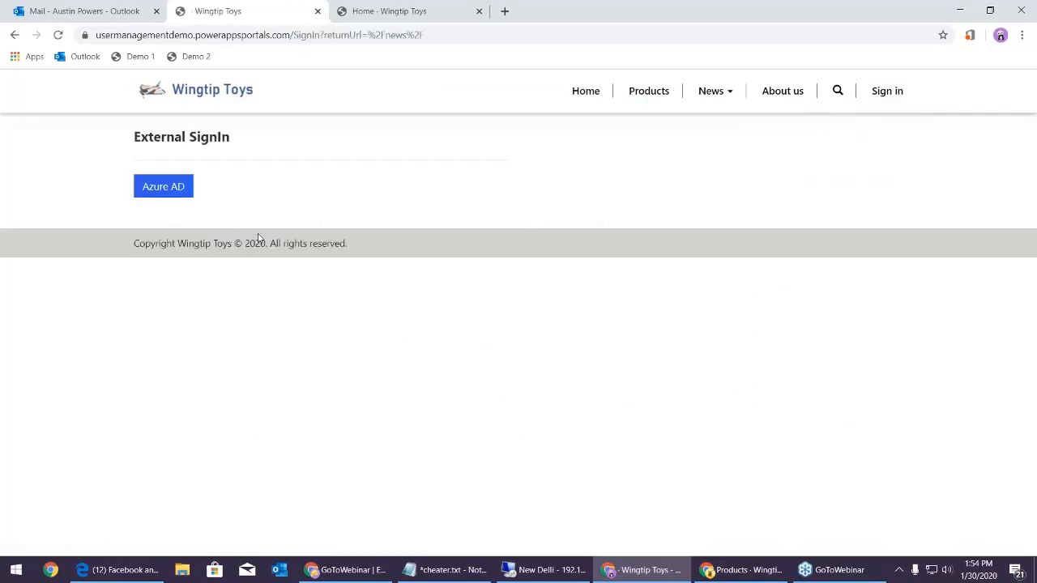
pyautogui.click(178, 191)
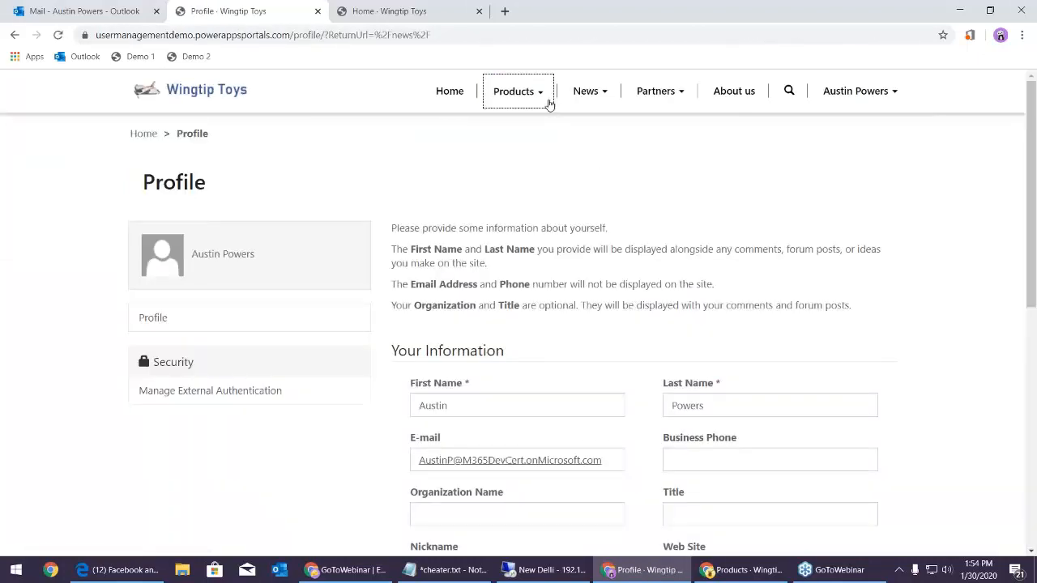
pyautogui.click(547, 98)
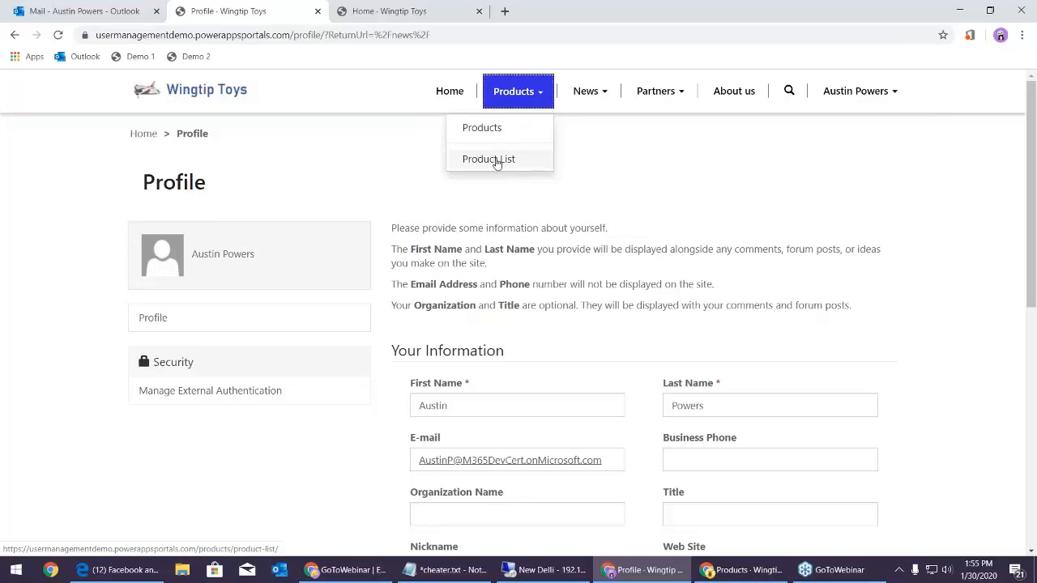
# Start a new product on the Product List with code WP0050 and name Austin Powers Action Figure
pyautogui.click(488, 159)
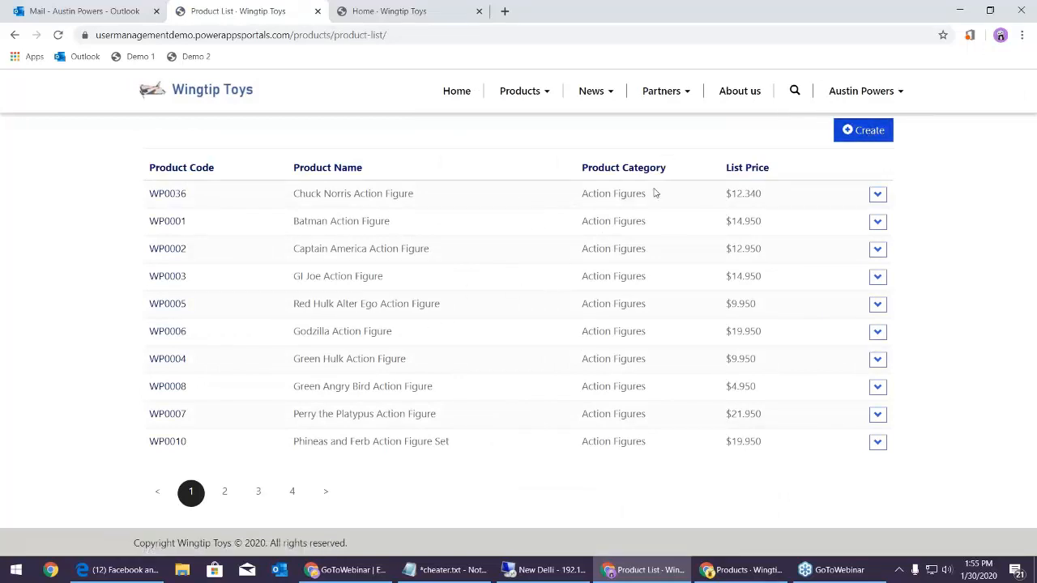
pyautogui.click(861, 132)
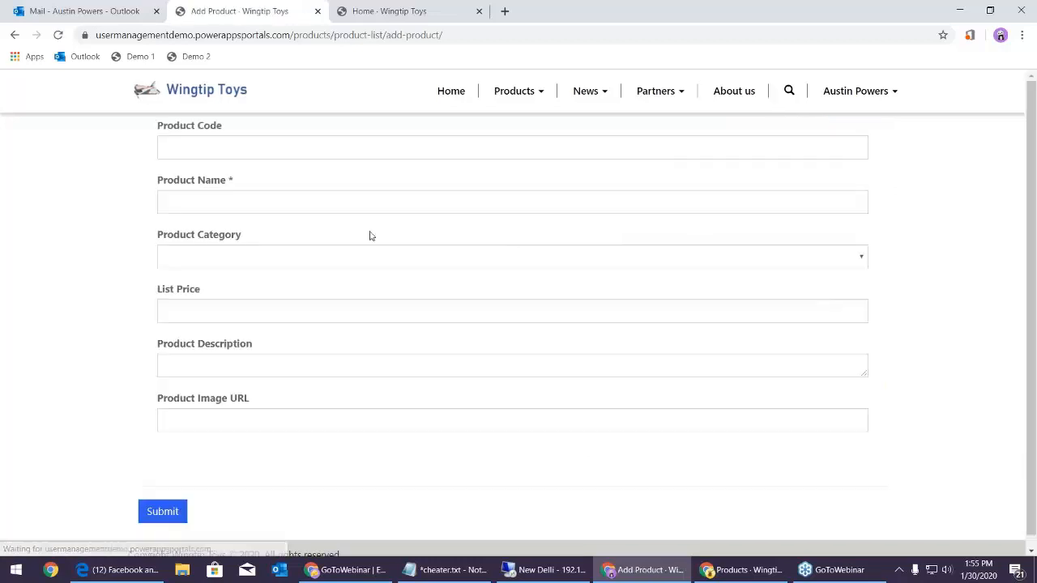
pyautogui.click(321, 149)
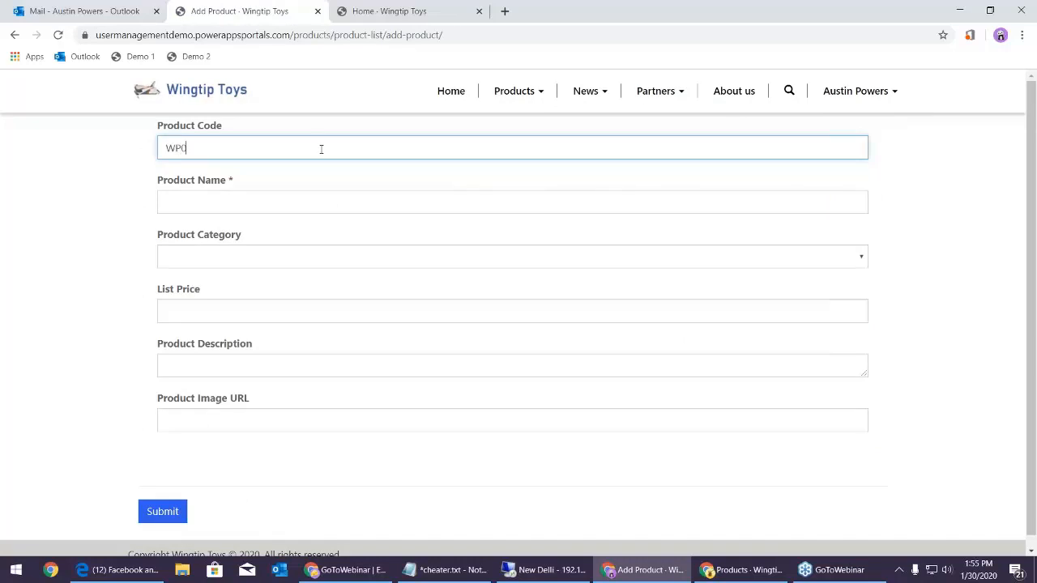
pyautogui.write('WP0050')
pyautogui.press('Tab')
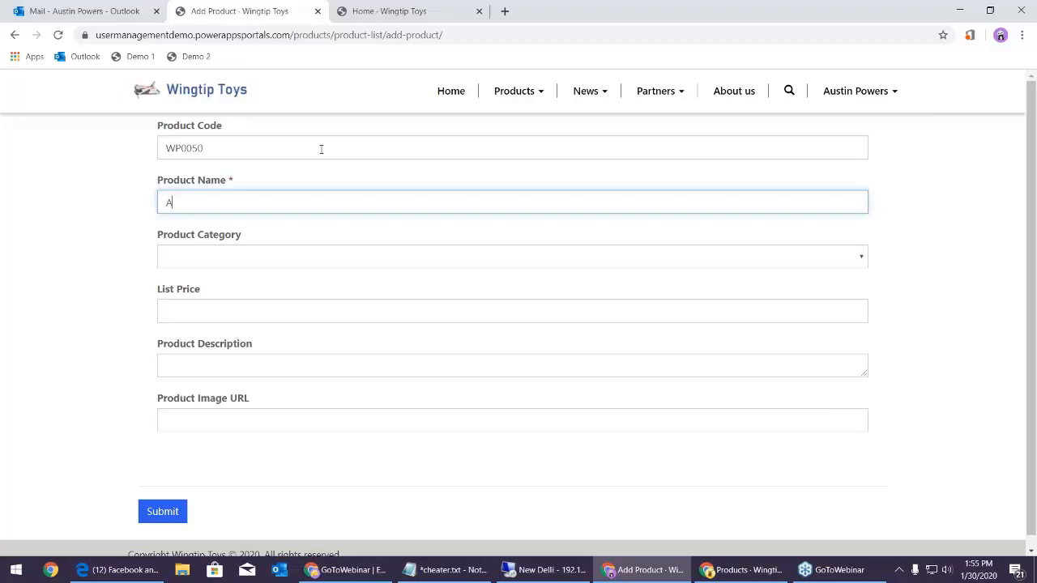
pyautogui.write('Austin Powers Action Figure')
pyautogui.press('Tab')
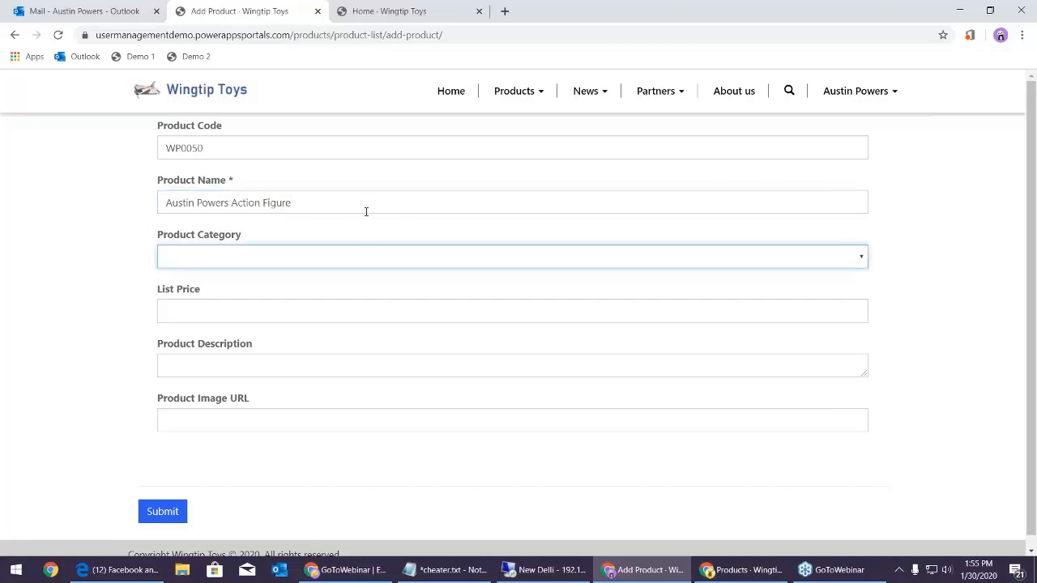
# Set category Action Figures, list price 12.34 and description 'Yada', then submit the product
pyautogui.click(369, 258)
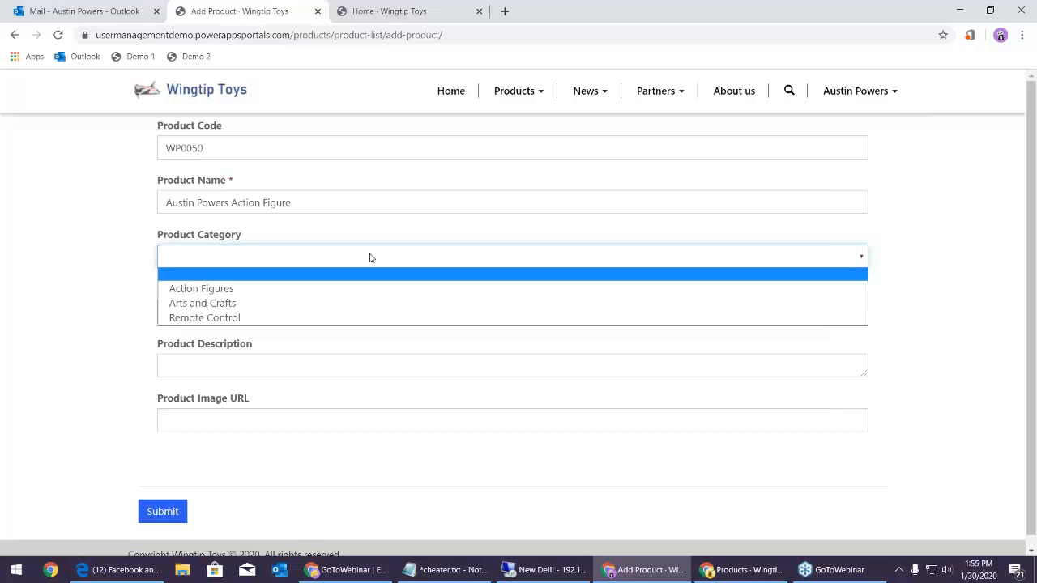
pyautogui.click(328, 293)
pyautogui.click(318, 310)
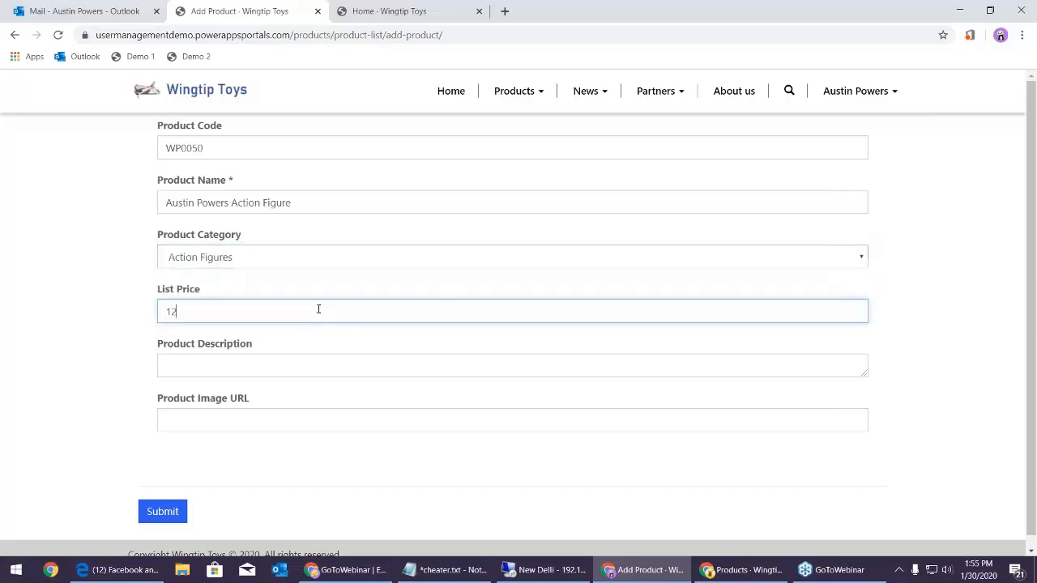
pyautogui.click(309, 370)
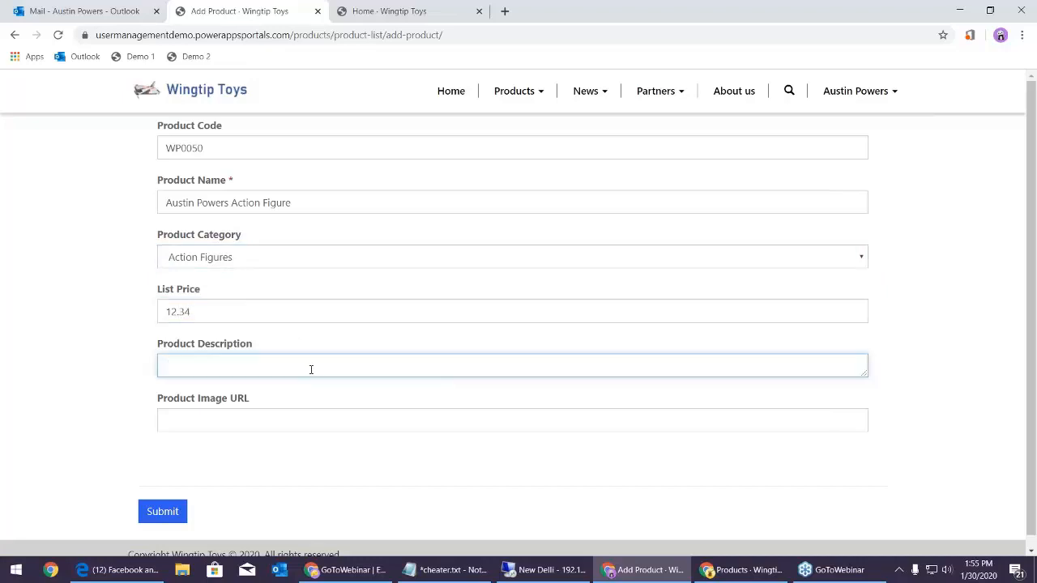
pyautogui.write('Yada Yada')
pyautogui.click(163, 510)
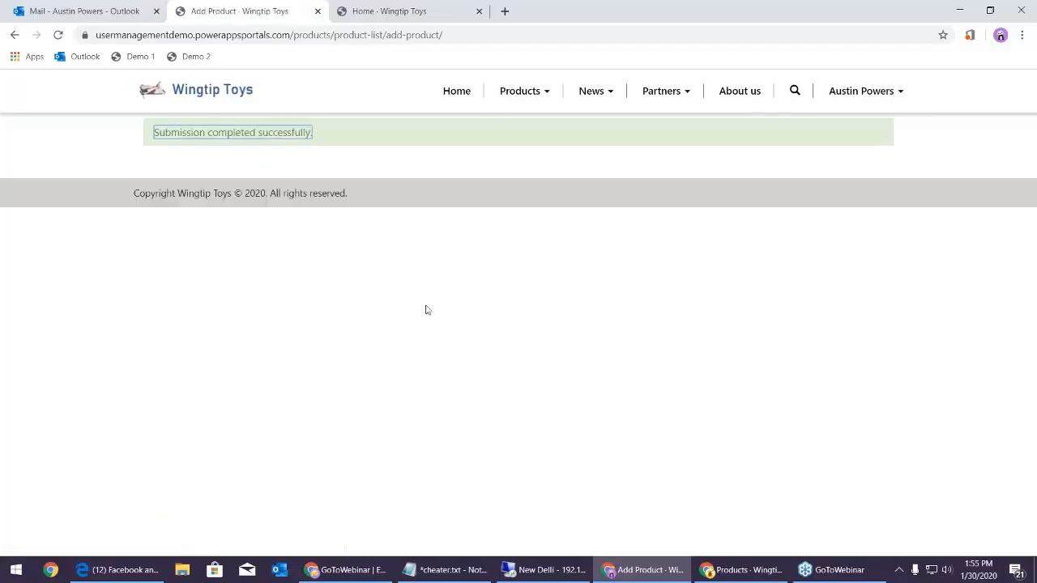
pyautogui.click(541, 101)
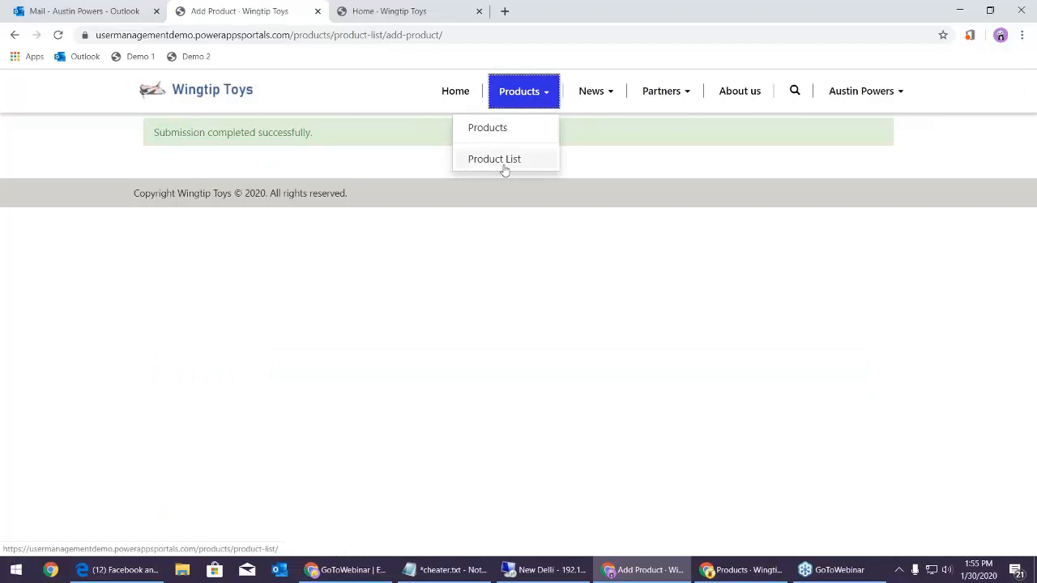
# Edit product WP0050 to insert 'Spy' before 'Action' in its name and submit
pyautogui.click(501, 162)
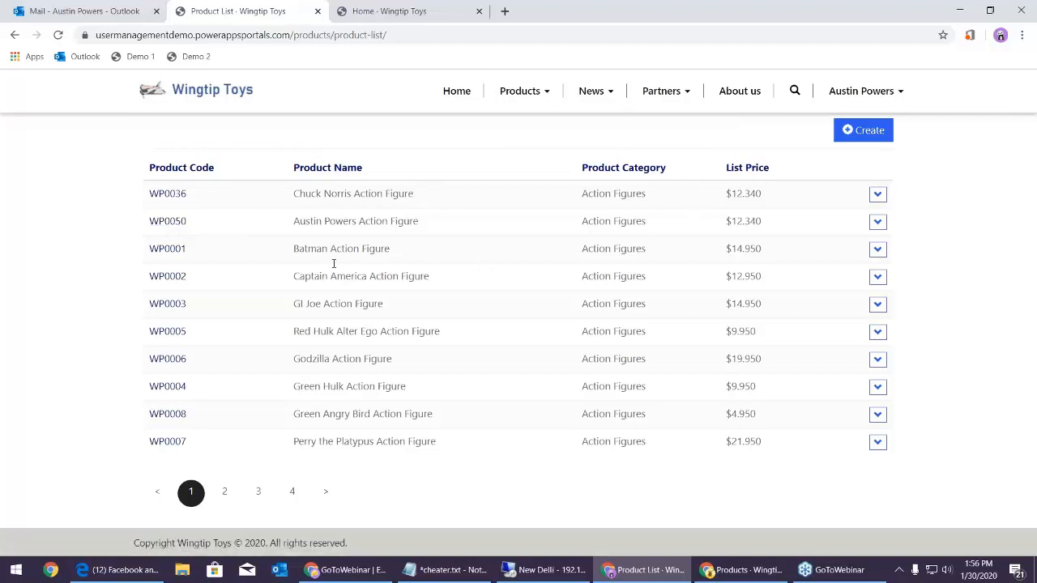
pyautogui.click(878, 221)
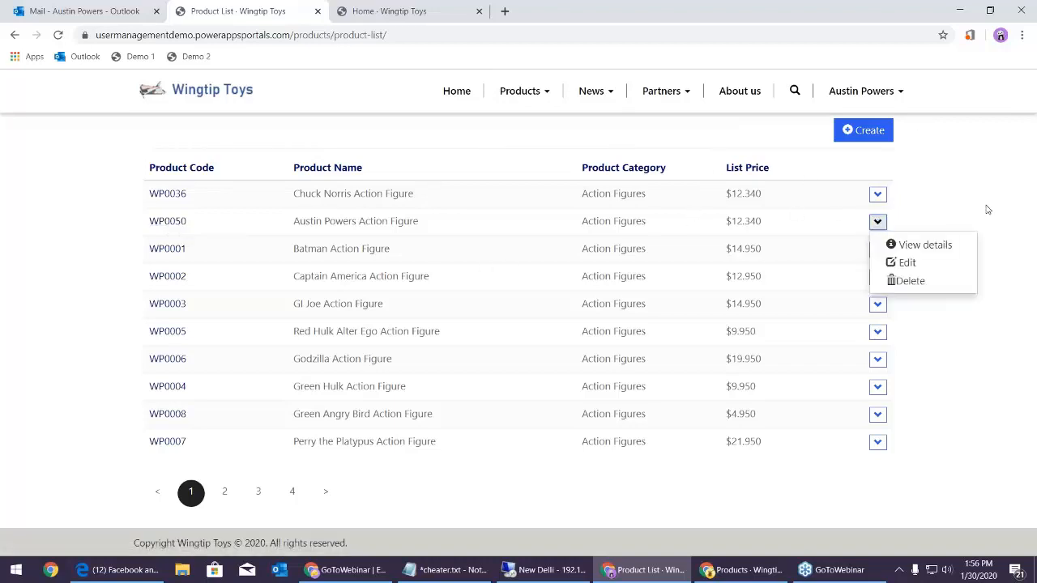
pyautogui.click(907, 262)
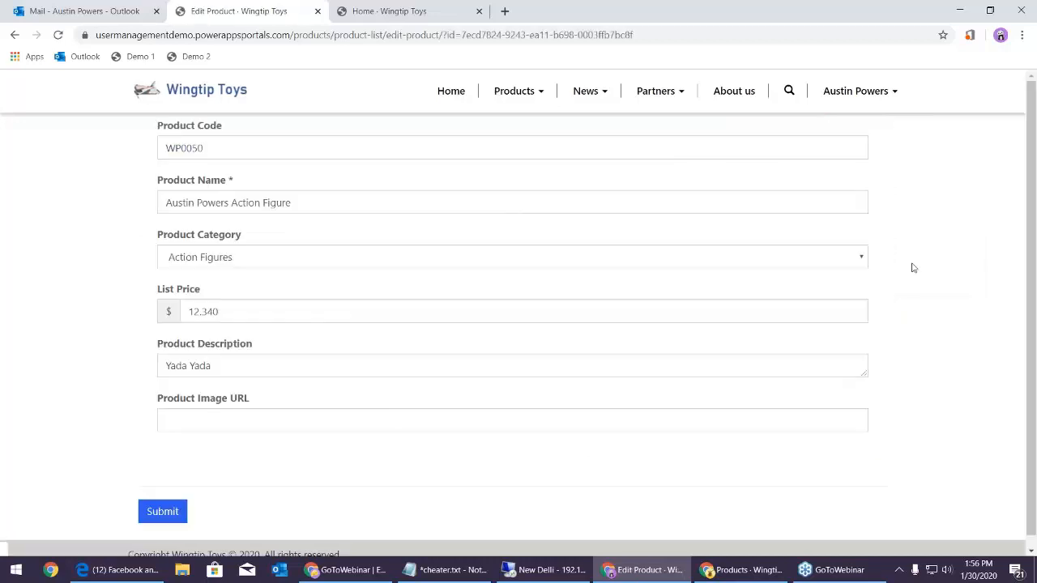
pyautogui.moveTo(231, 203); pyautogui.dragTo(242, 202)
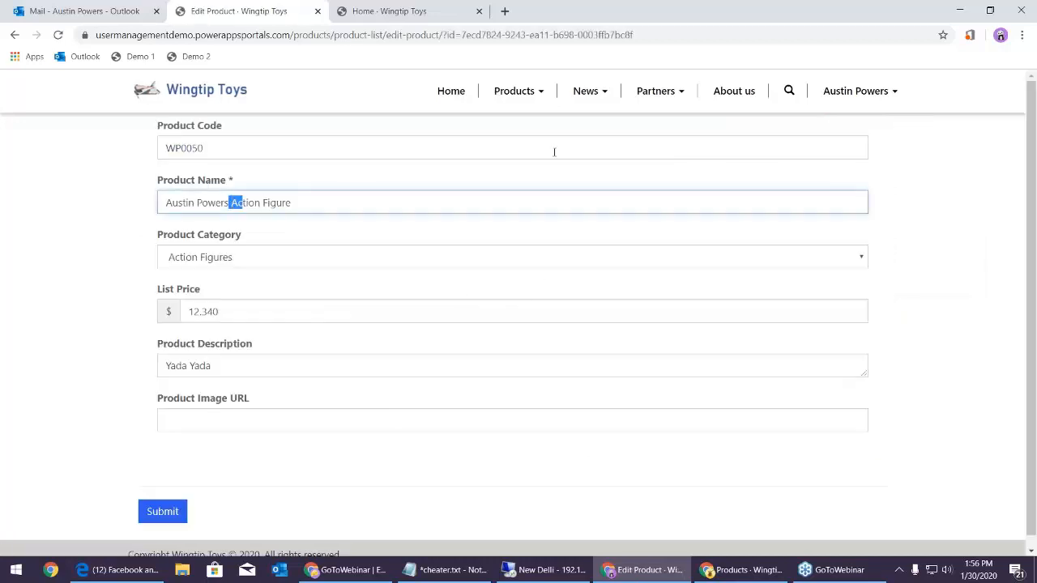
pyautogui.press('Right')
pyautogui.press('Left')
pyautogui.hotkey('ctrl', 'shift', 'Right')
pyautogui.press('Left')
pyautogui.write('Spy')
pyautogui.click(165, 514)
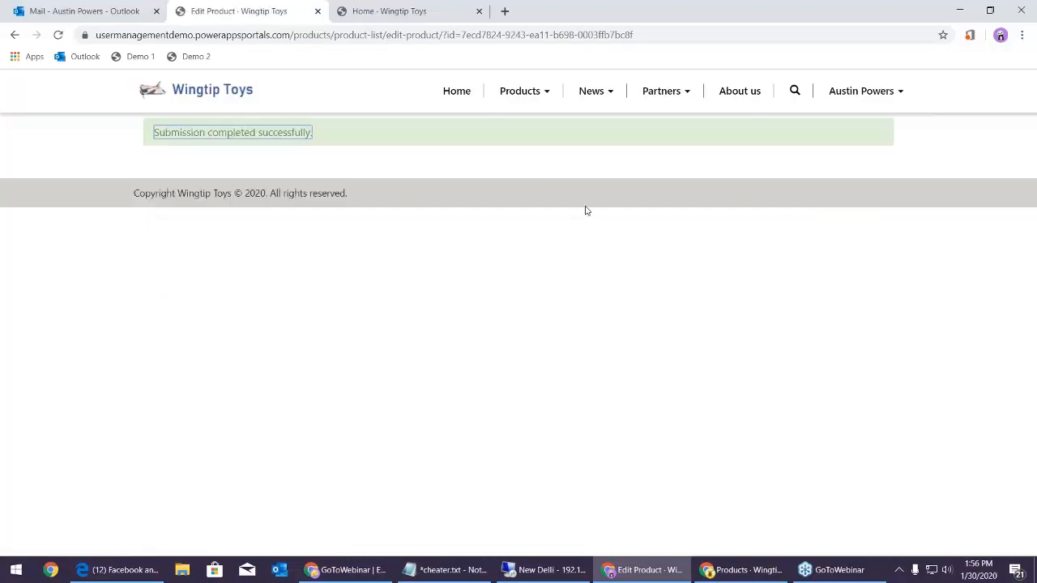
# Delete product WP0036, Chuck Norris Action Figure, from the Product List and confirm
pyautogui.click(523, 91)
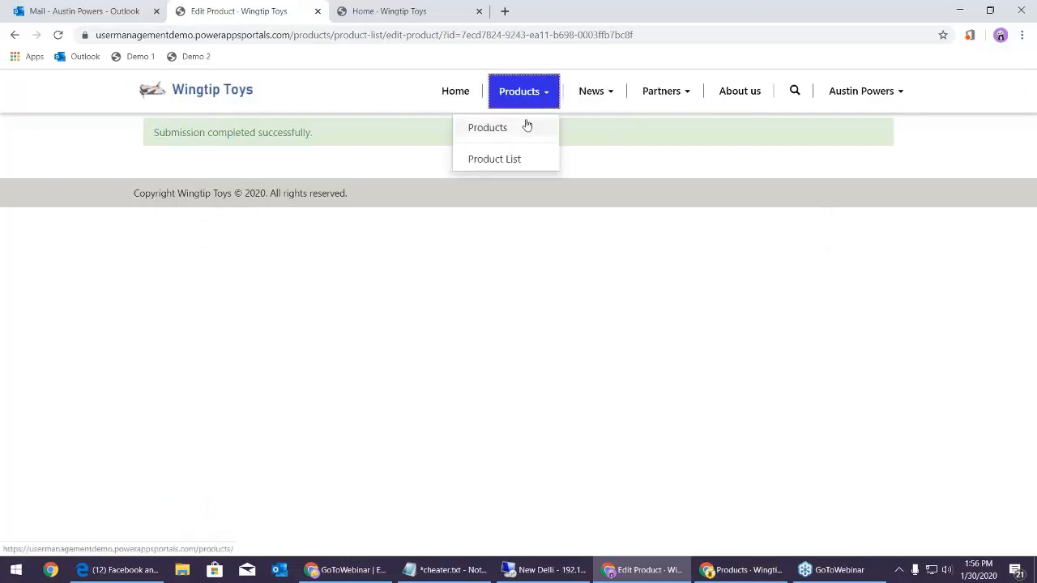
pyautogui.click(490, 161)
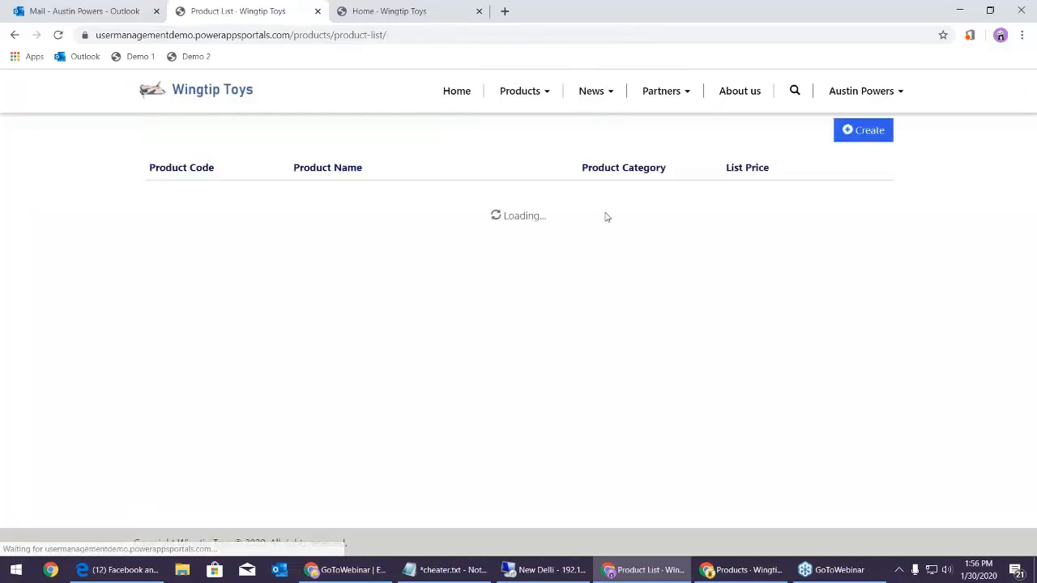
pyautogui.click(878, 196)
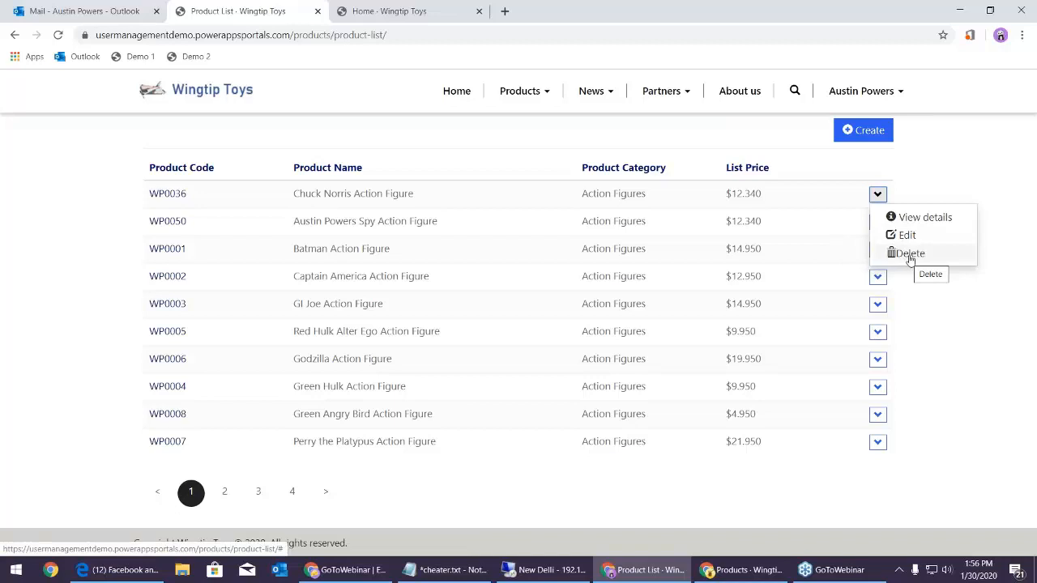
pyautogui.click(908, 252)
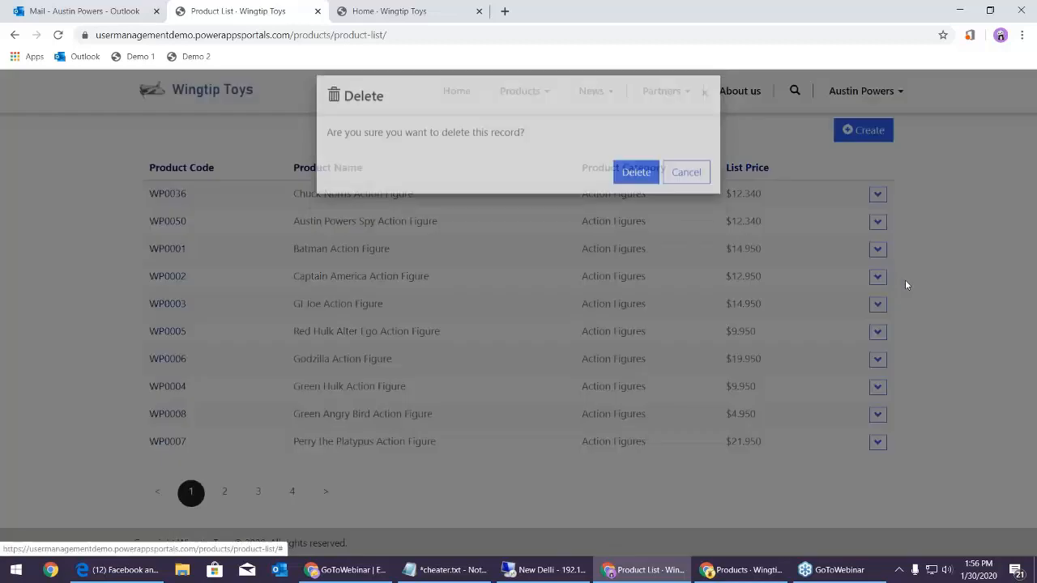
pyautogui.click(644, 193)
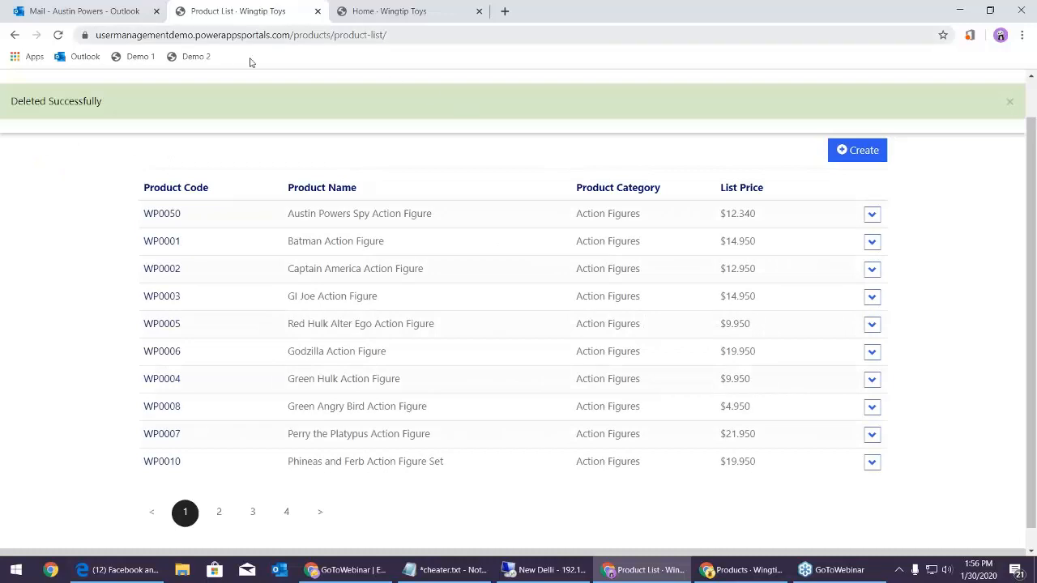
pyautogui.click(528, 570)
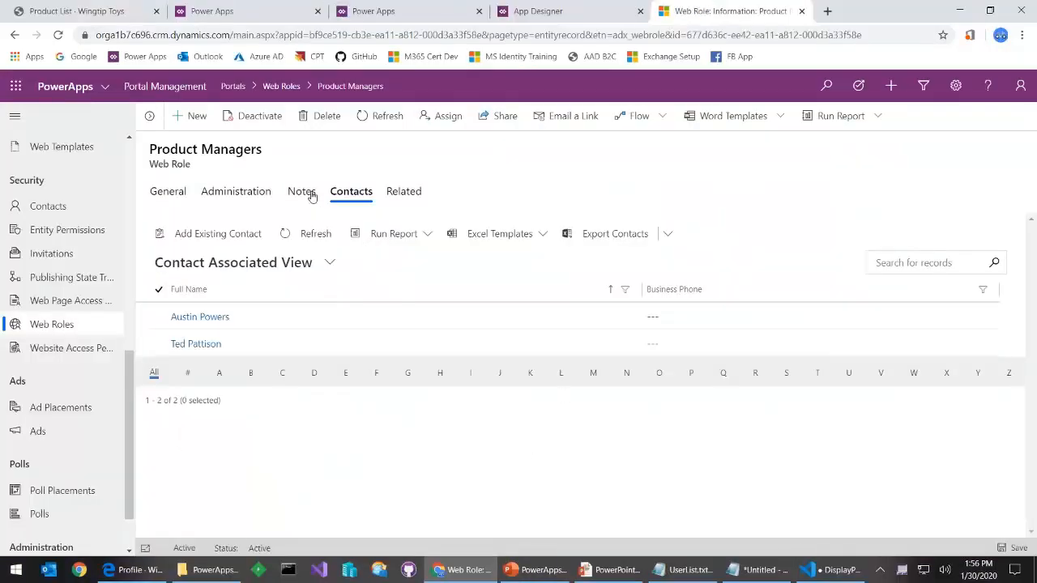
# Set the ProductList entity list's view to Portal Product List and save the record
pyautogui.scroll(4, 53, 316)
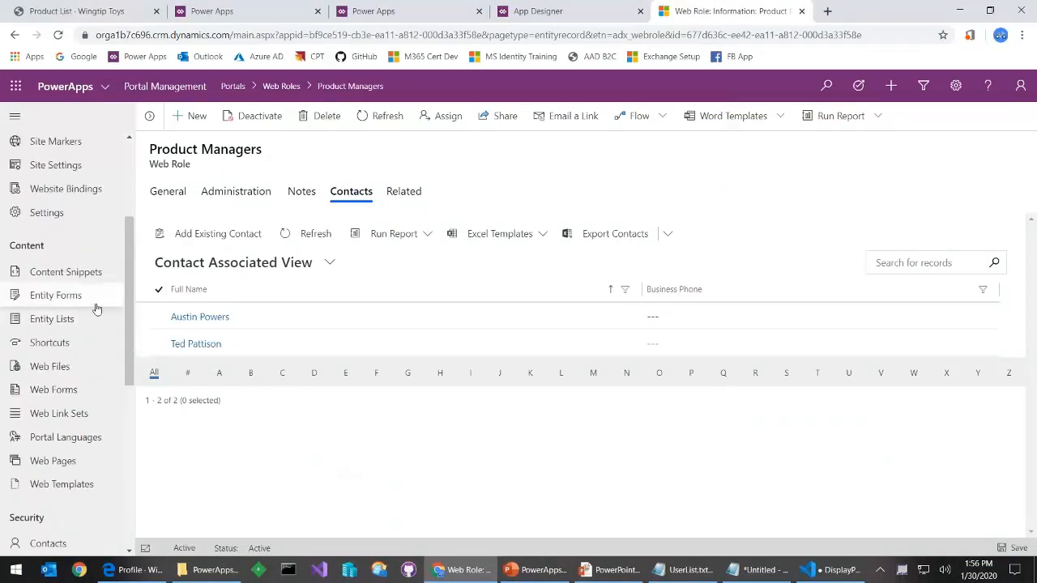
pyautogui.click(64, 320)
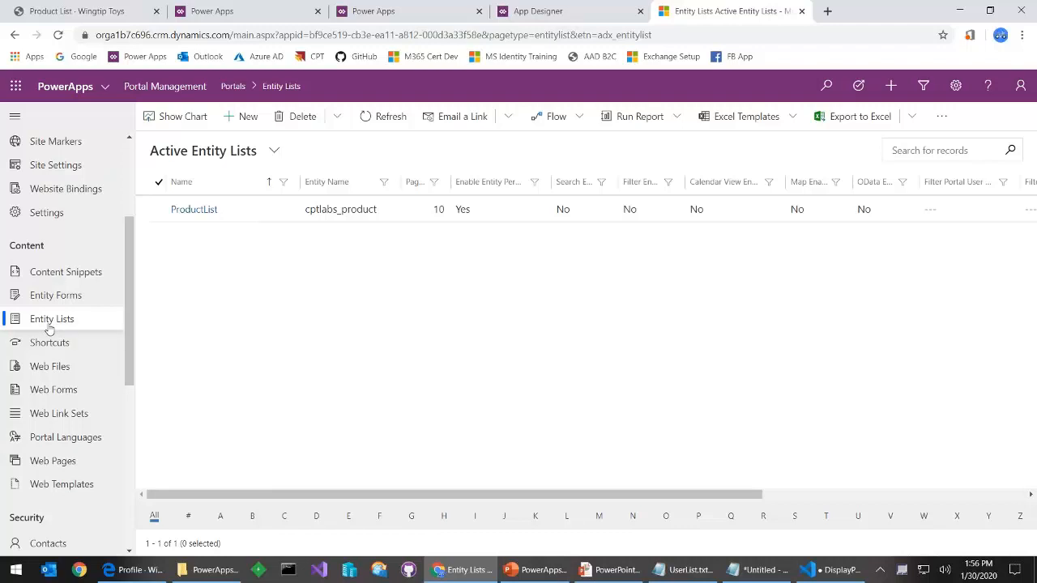
pyautogui.click(188, 209)
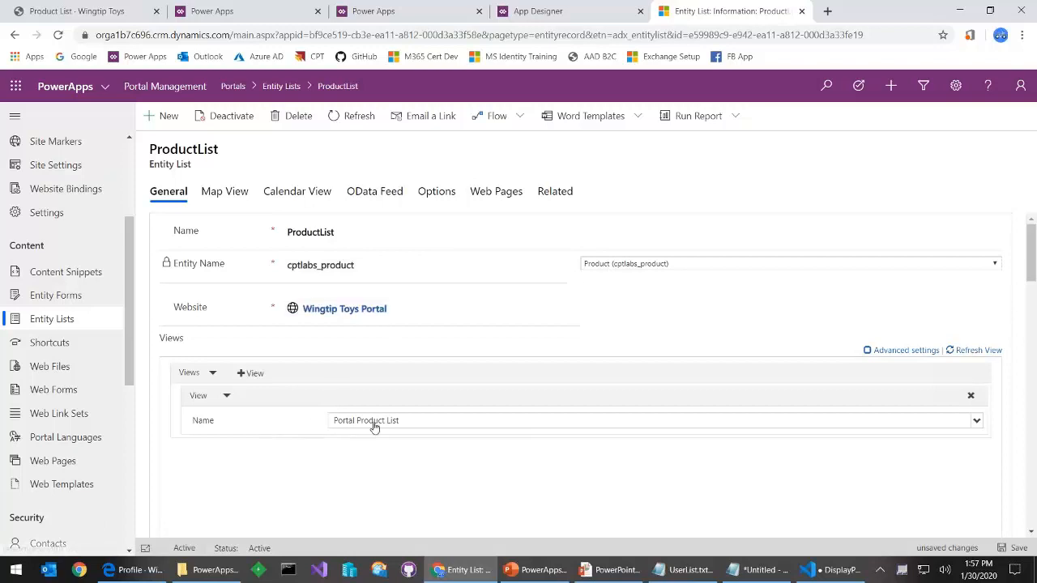
pyautogui.click(409, 422)
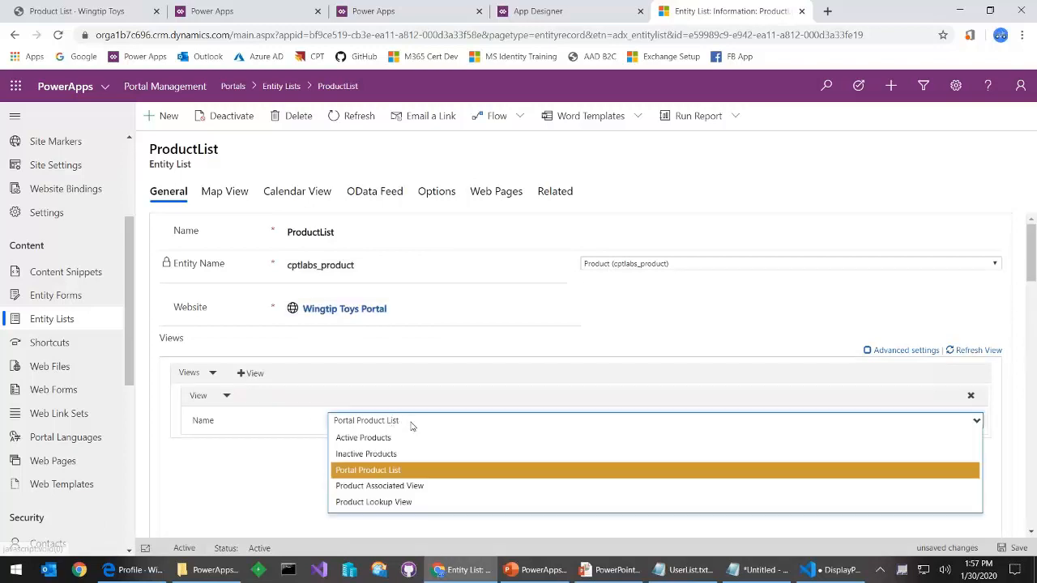
pyautogui.click(389, 471)
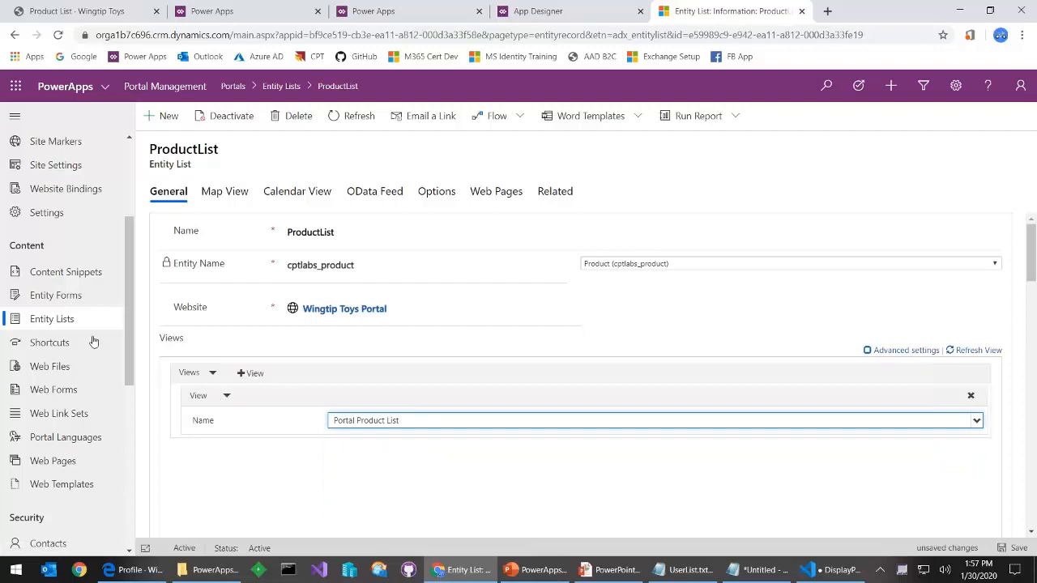
pyautogui.hotkey('ctrl', 's')
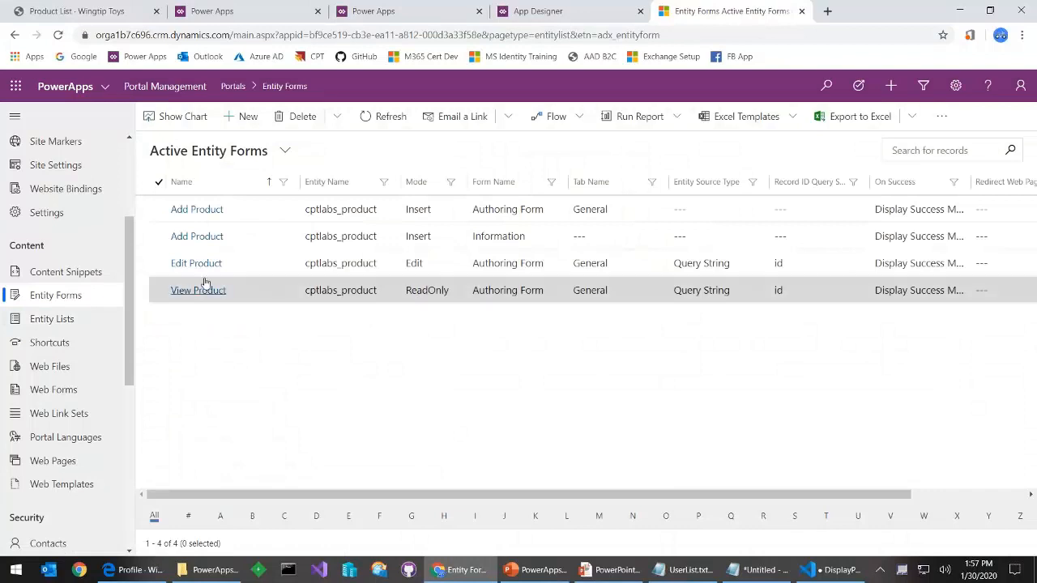
# Open the Add Product entity form record (Authoring Form, Insert mode), then minimize the remote session
pyautogui.click(196, 209)
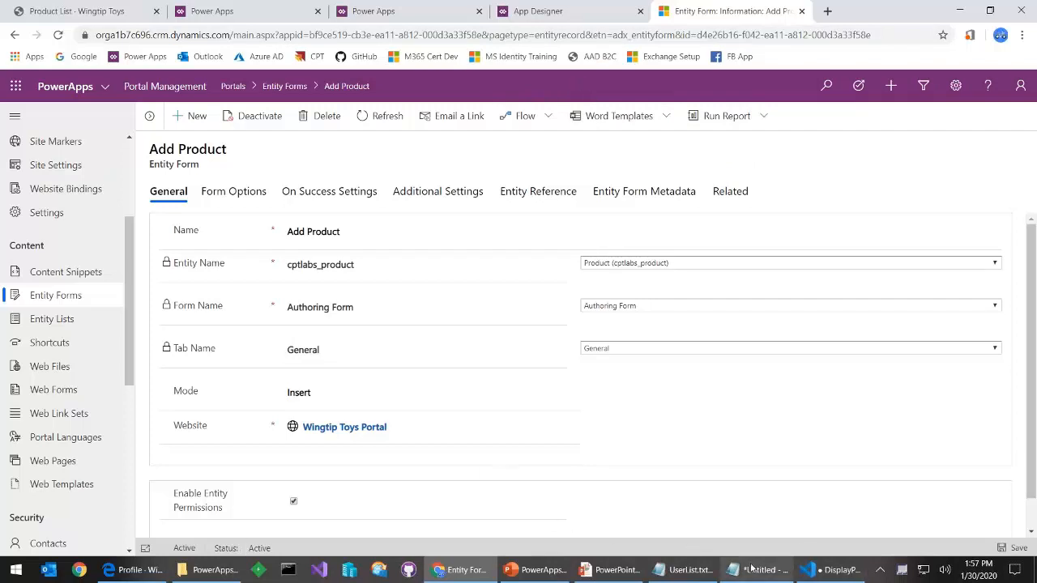
pyautogui.moveTo(593, 15)
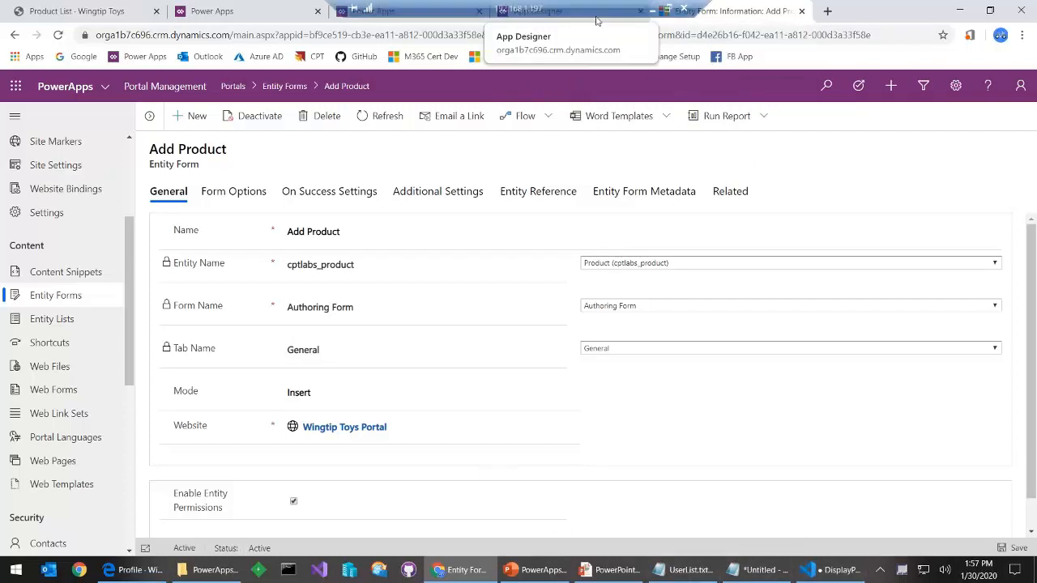
pyautogui.click(653, 8)
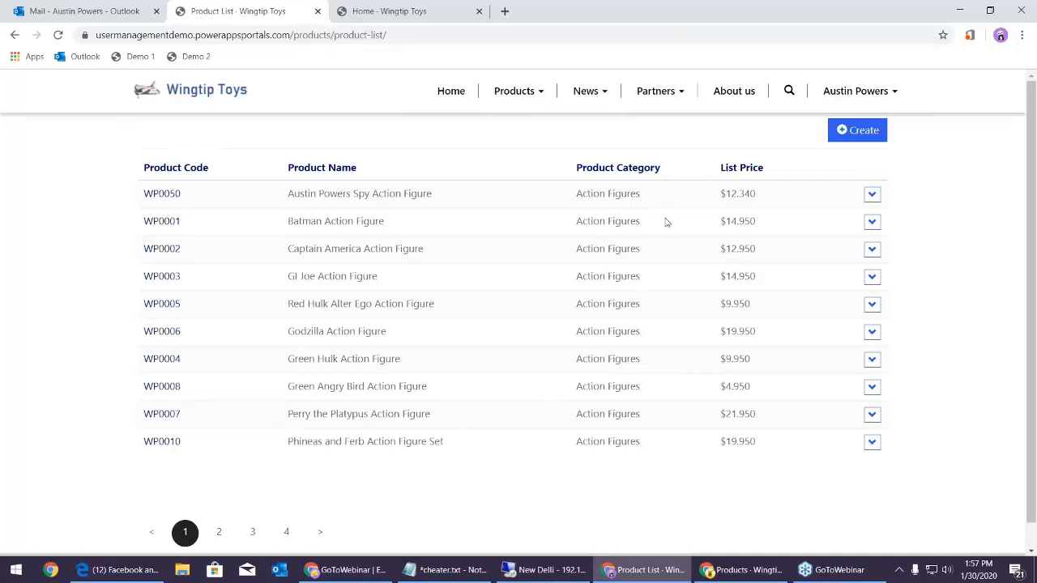
# Open a blank Add Product form, check the short Product Description box, and return to Portal Management
pyautogui.click(846, 130)
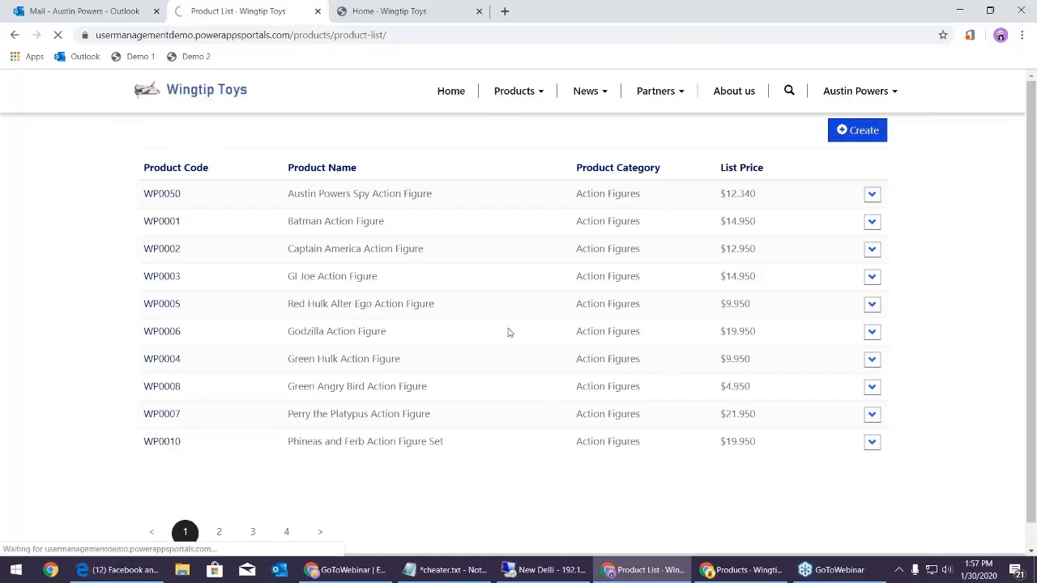
pyautogui.click(842, 131)
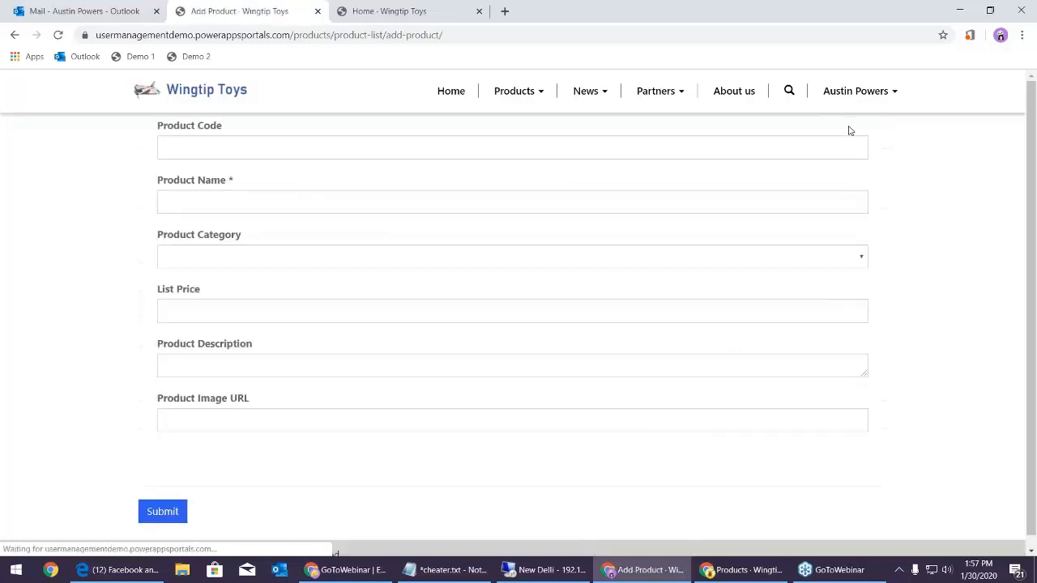
pyautogui.click(275, 359)
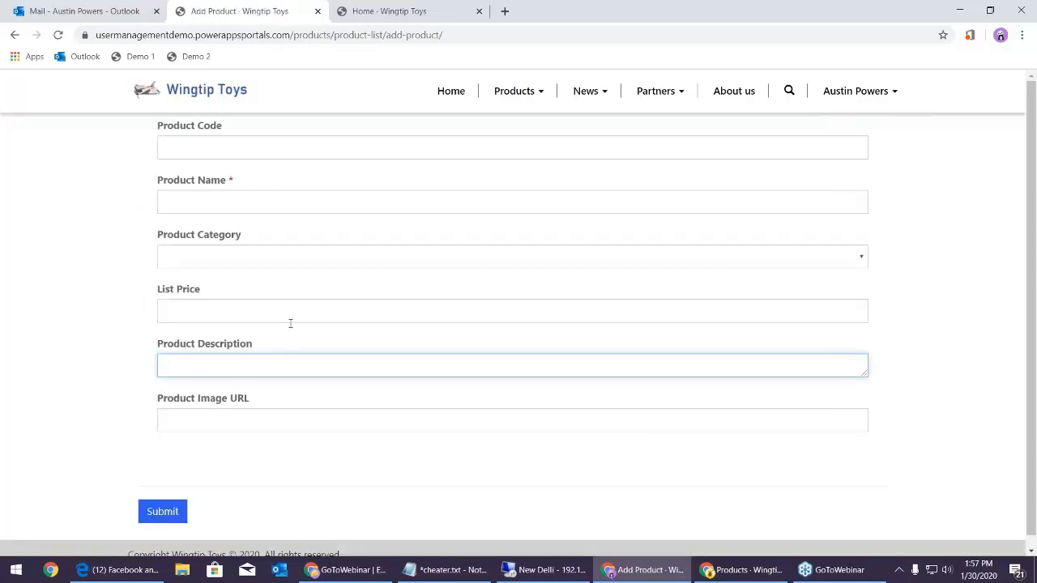
pyautogui.click(527, 569)
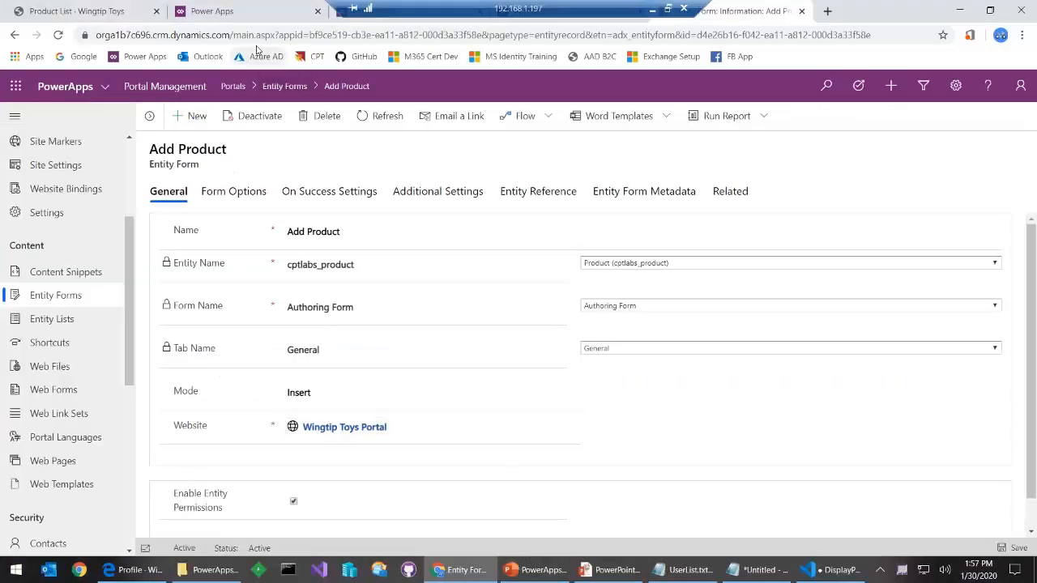
# Leave the portal designer and return to the Power Apps home page
pyautogui.click(251, 15)
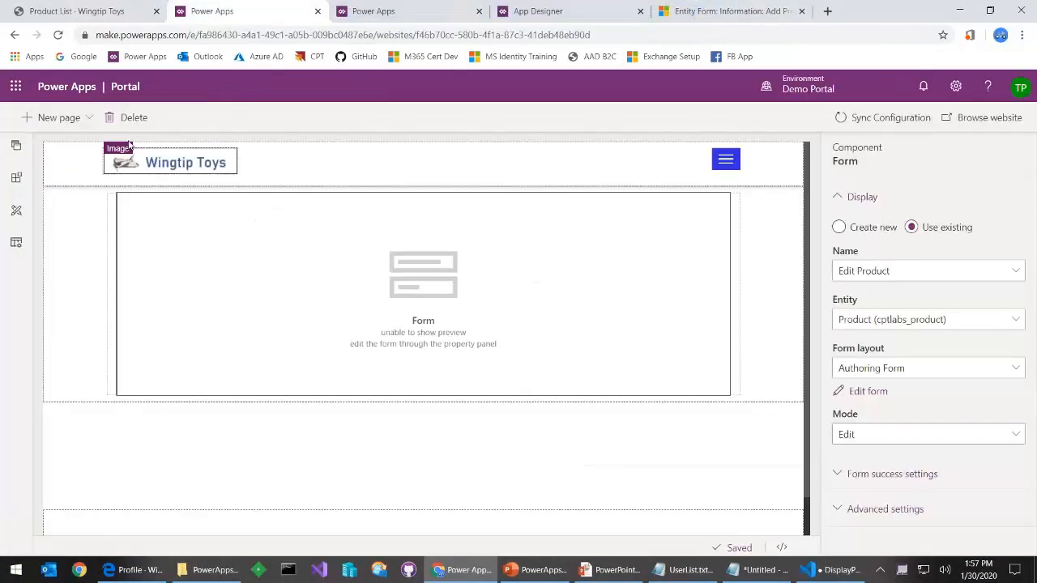
pyautogui.click(146, 56)
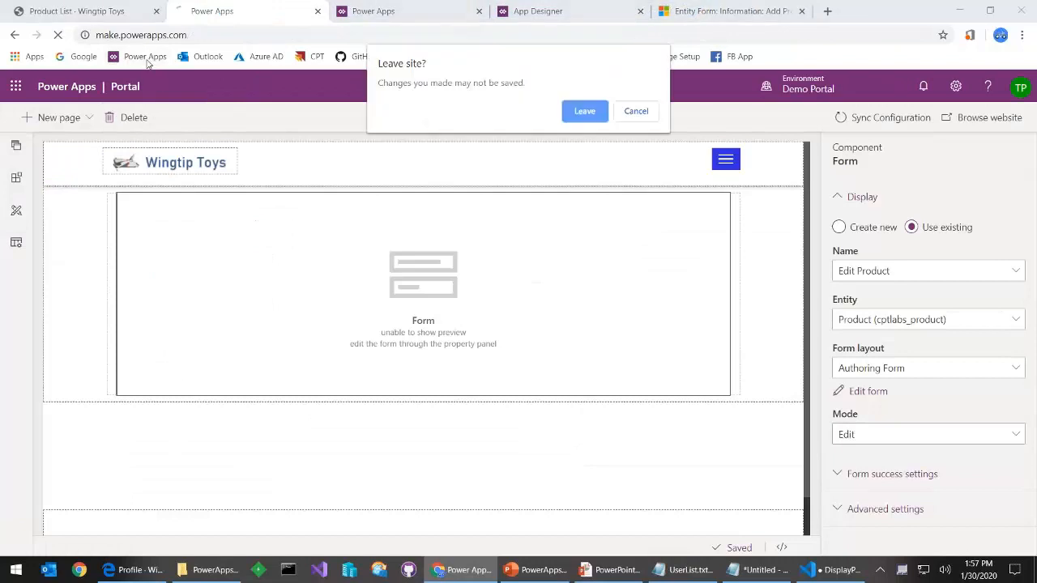
pyautogui.click(578, 111)
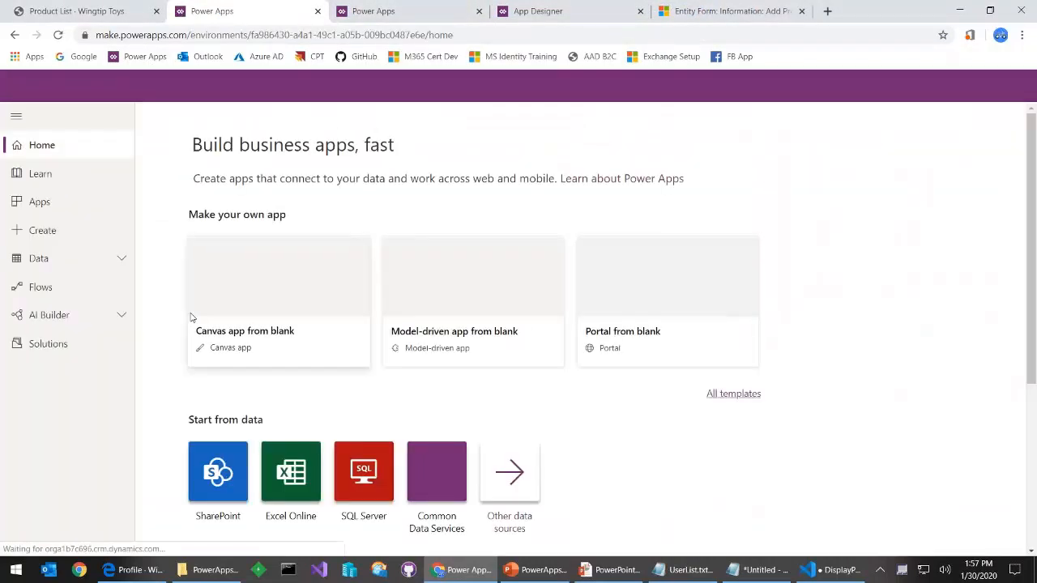
# Filter entities to Custom and open the Product entity's Authoring Form from its Forms list
pyautogui.click(83, 267)
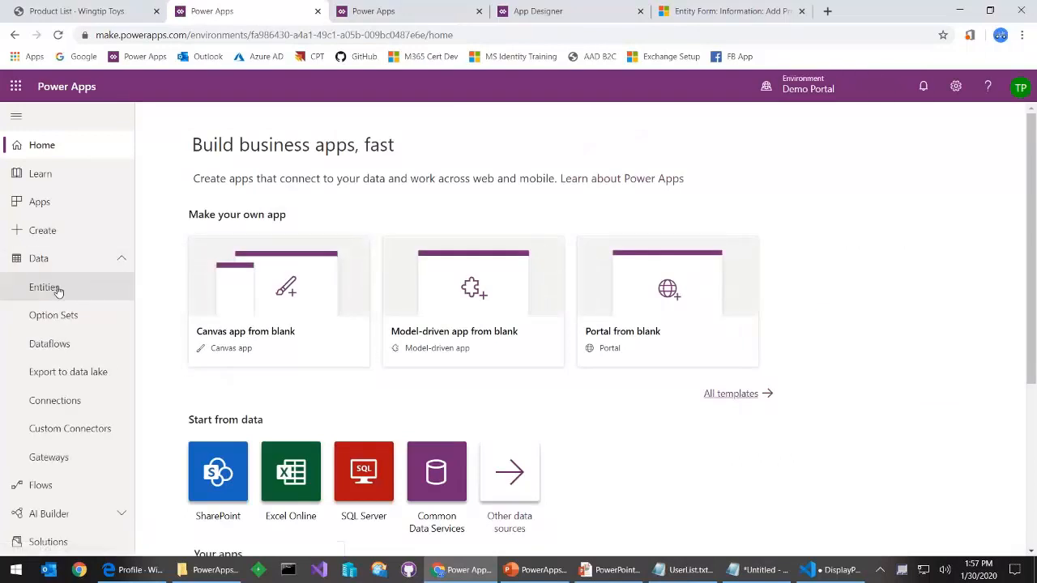
pyautogui.click(49, 289)
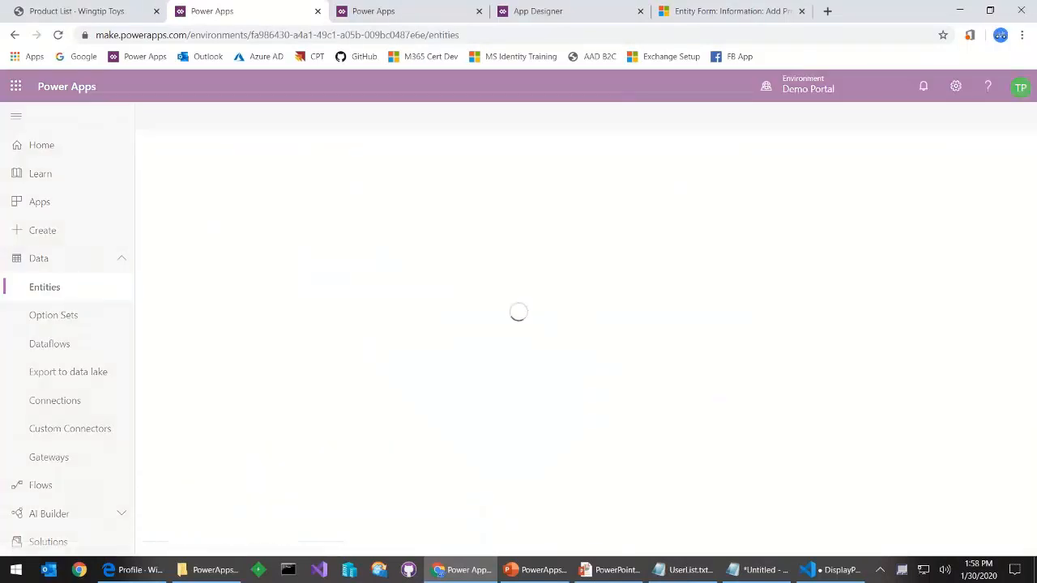
pyautogui.click(874, 118)
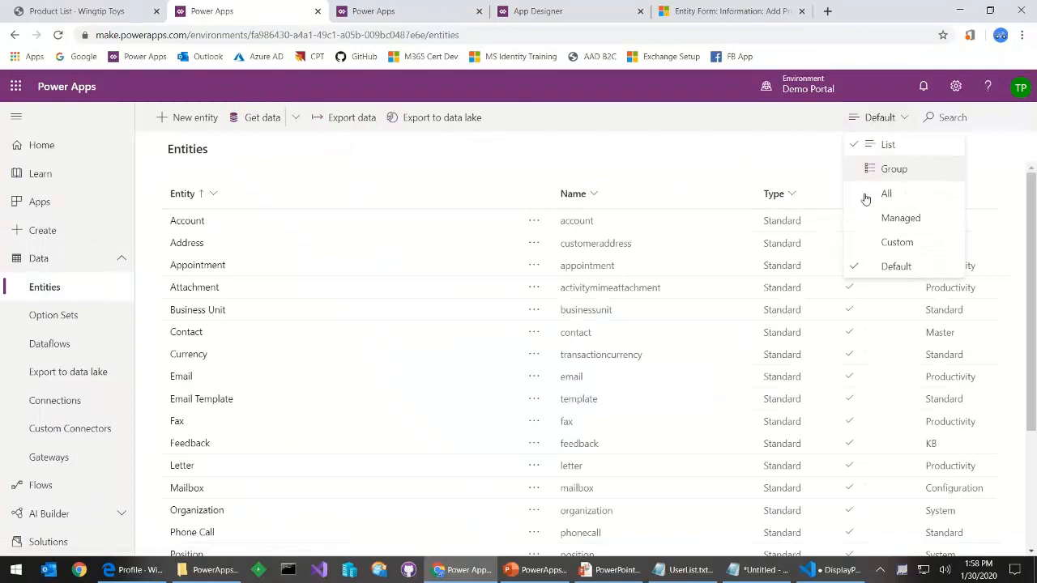
pyautogui.click(881, 242)
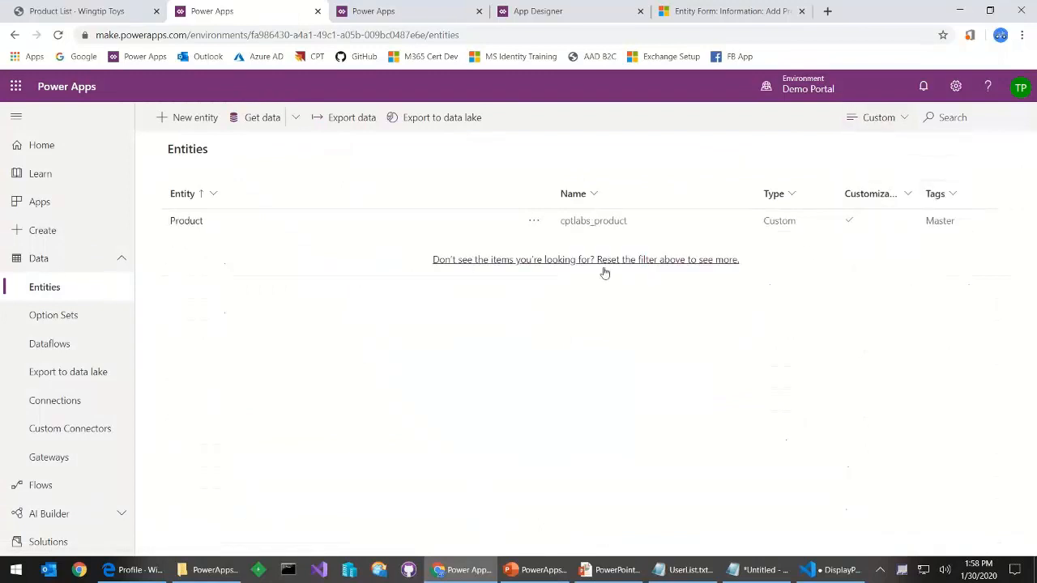
pyautogui.click(193, 224)
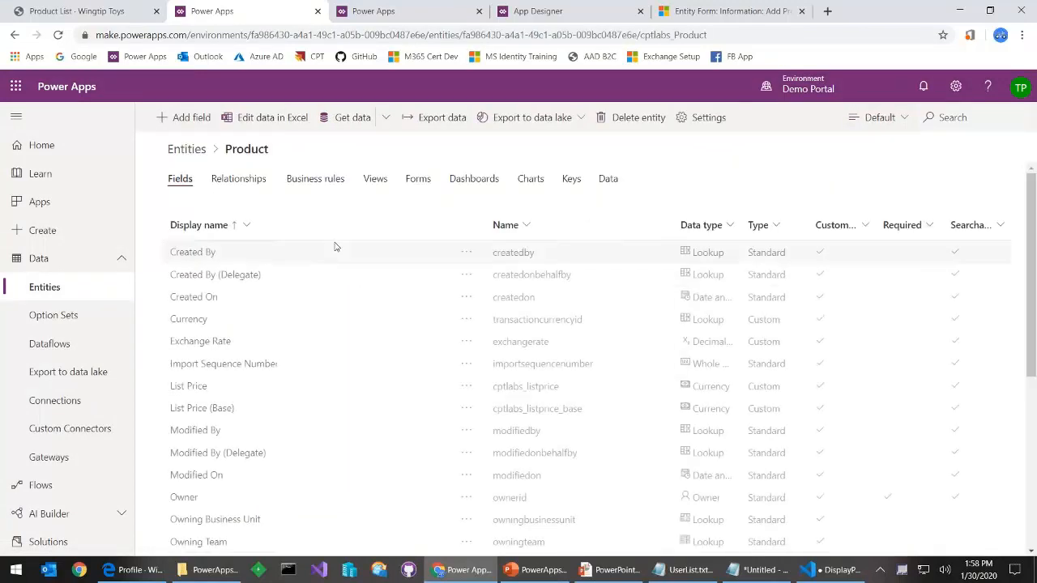
pyautogui.click(418, 182)
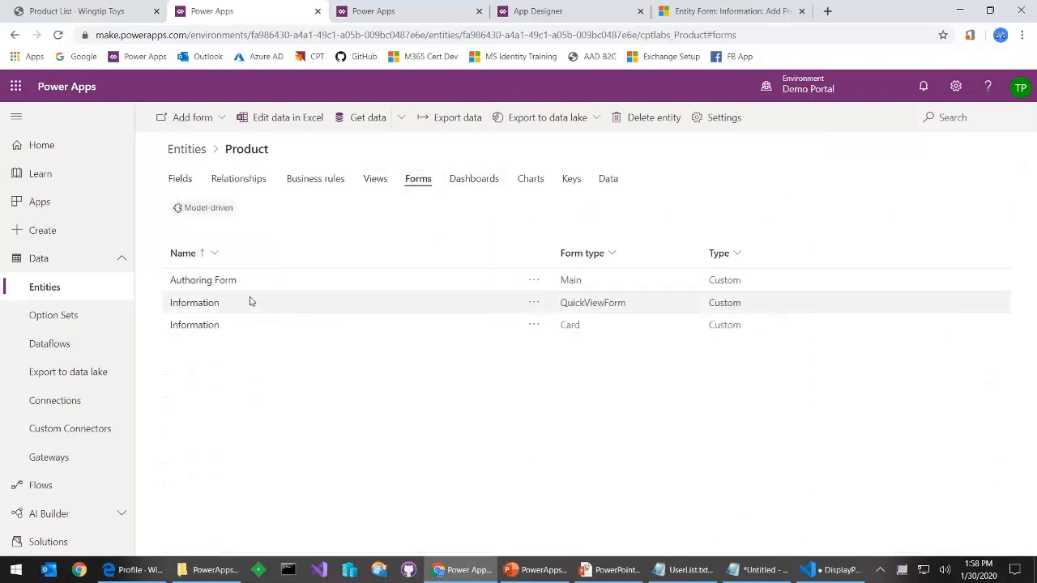
pyautogui.click(221, 284)
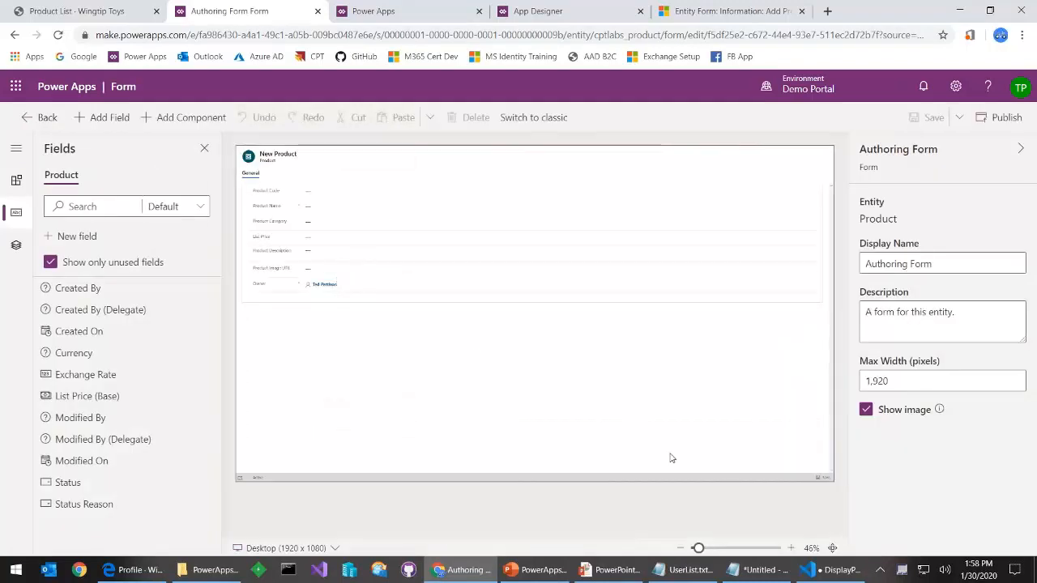
# Raise Product Description's field height to 6 rows, then save and publish the Authoring Form
pyautogui.click(718, 549)
pyautogui.scroll(-2, 578, 430)
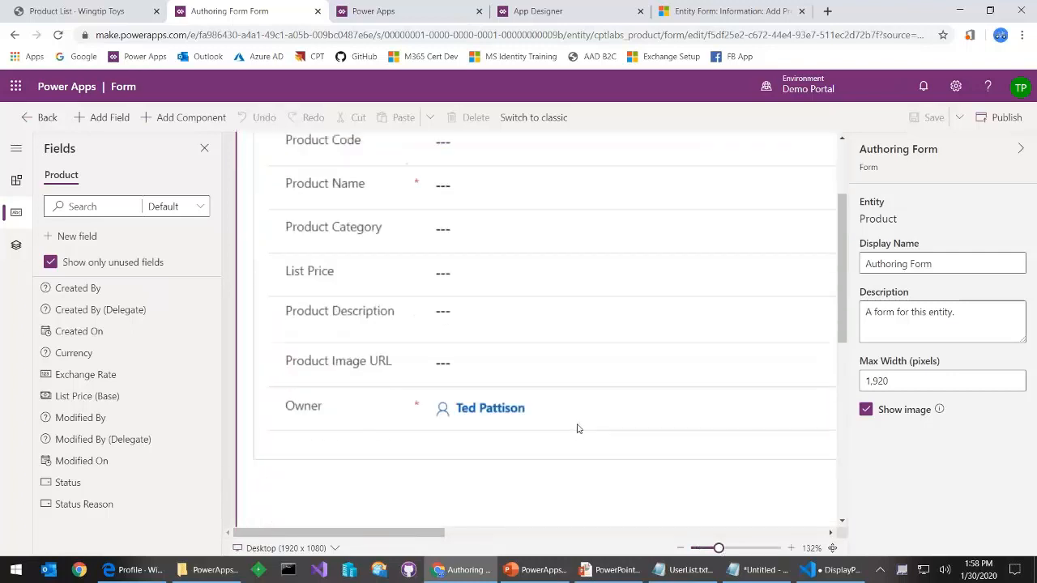
pyautogui.click(512, 321)
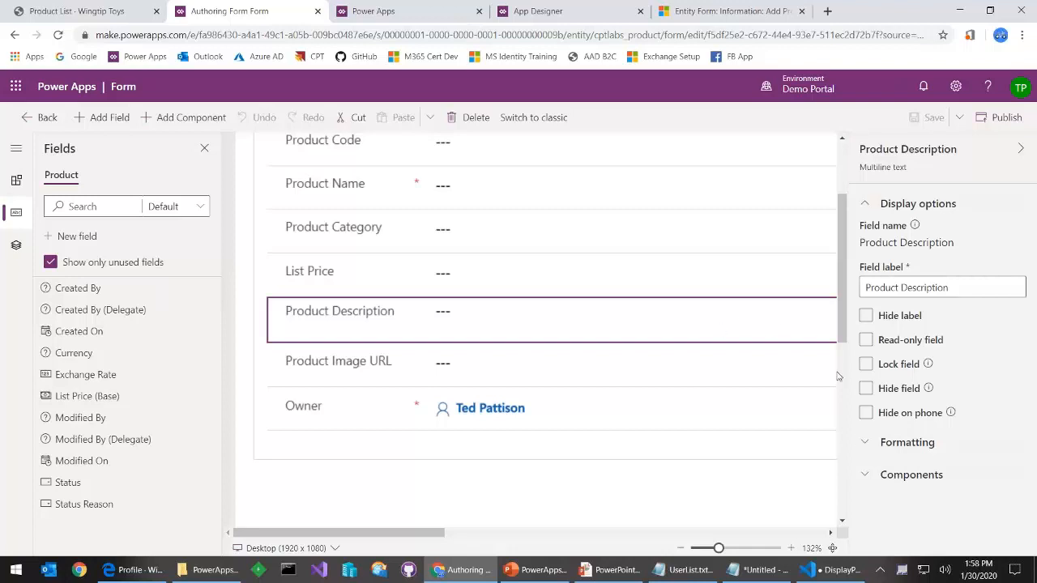
pyautogui.click(870, 445)
pyautogui.scroll(-1, 891, 451)
pyautogui.click(1006, 460)
pyautogui.click(1007, 460)
pyautogui.click(1007, 460)
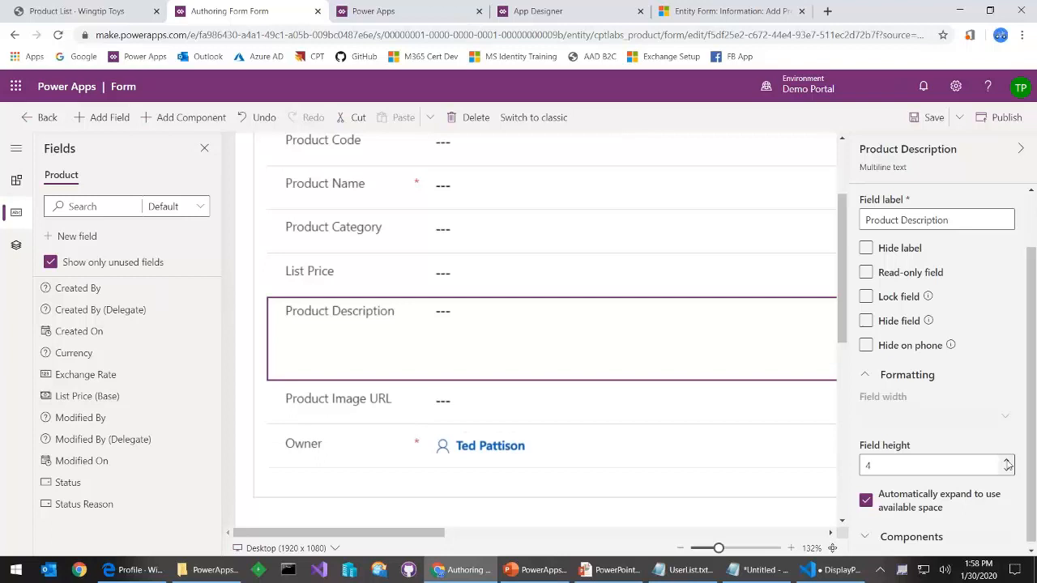
pyautogui.click(1007, 460)
pyautogui.click(1007, 460)
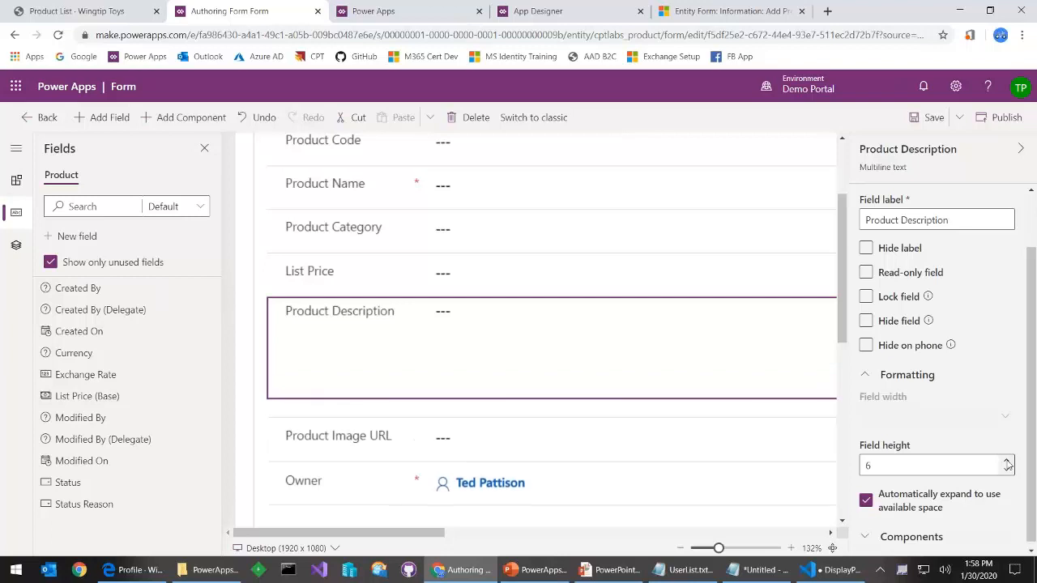
pyautogui.click(920, 120)
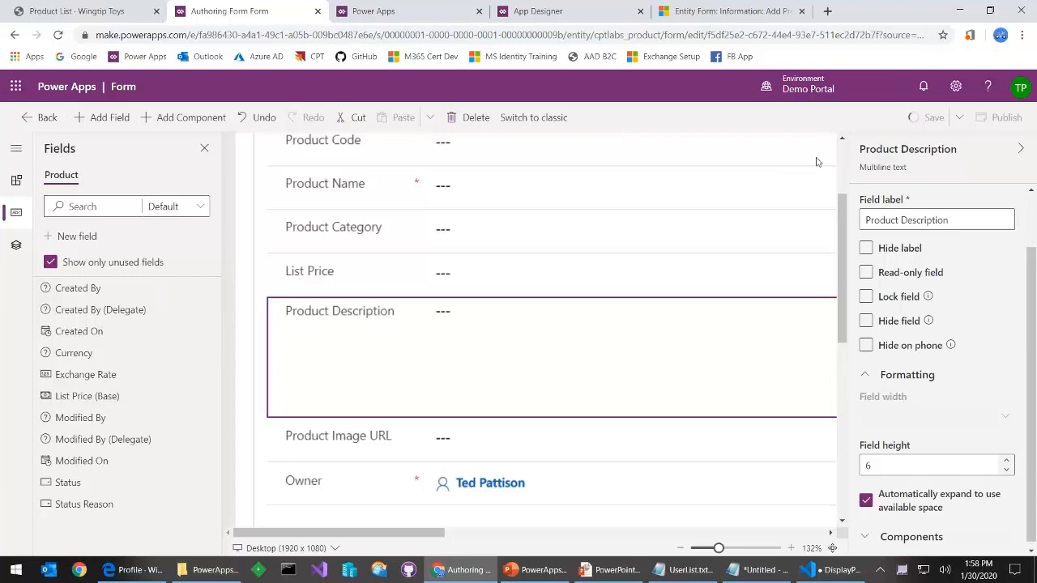
pyautogui.click(988, 117)
# Reload the portal's Add Product page, see Product Description still one line, then open Product List
pyautogui.click(649, 8)
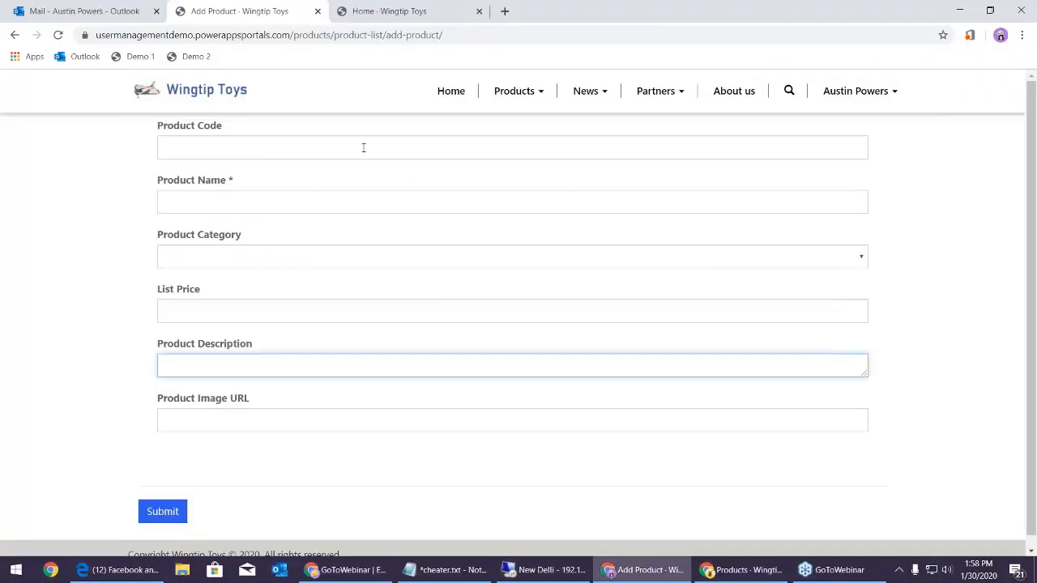
pyautogui.click(58, 35)
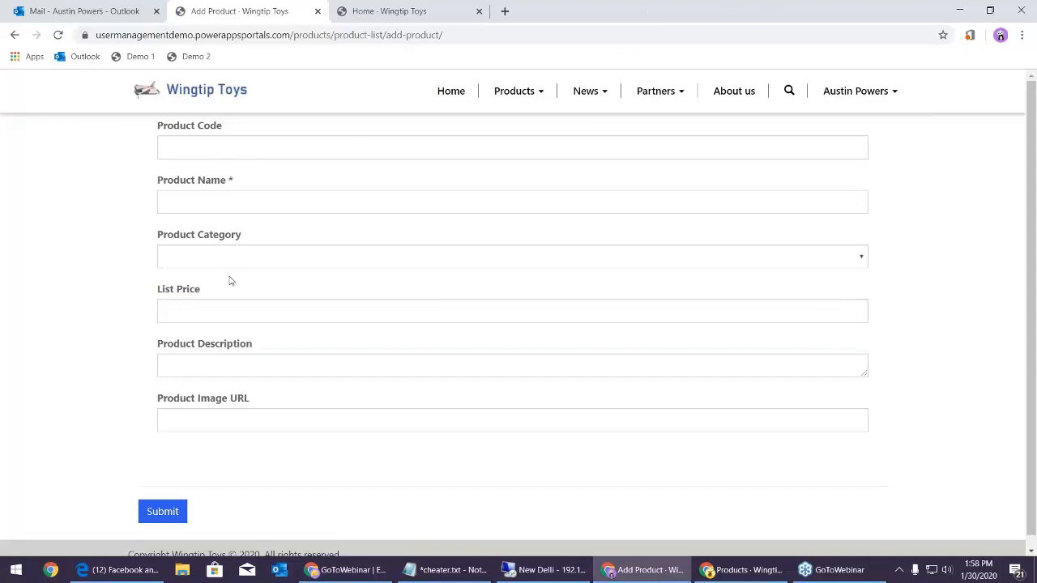
pyautogui.click(60, 37)
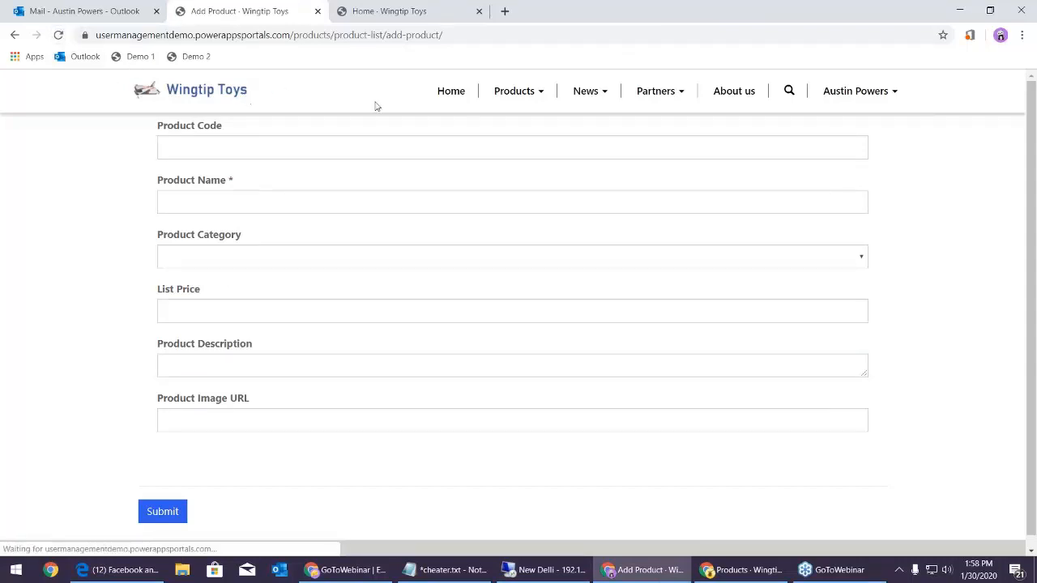
pyautogui.click(544, 569)
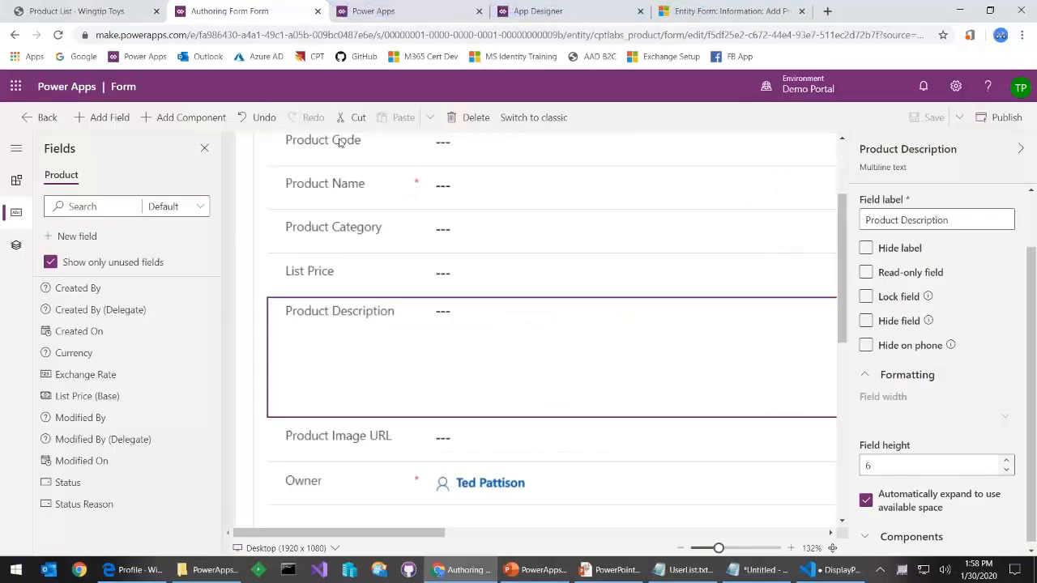
pyautogui.click(98, 14)
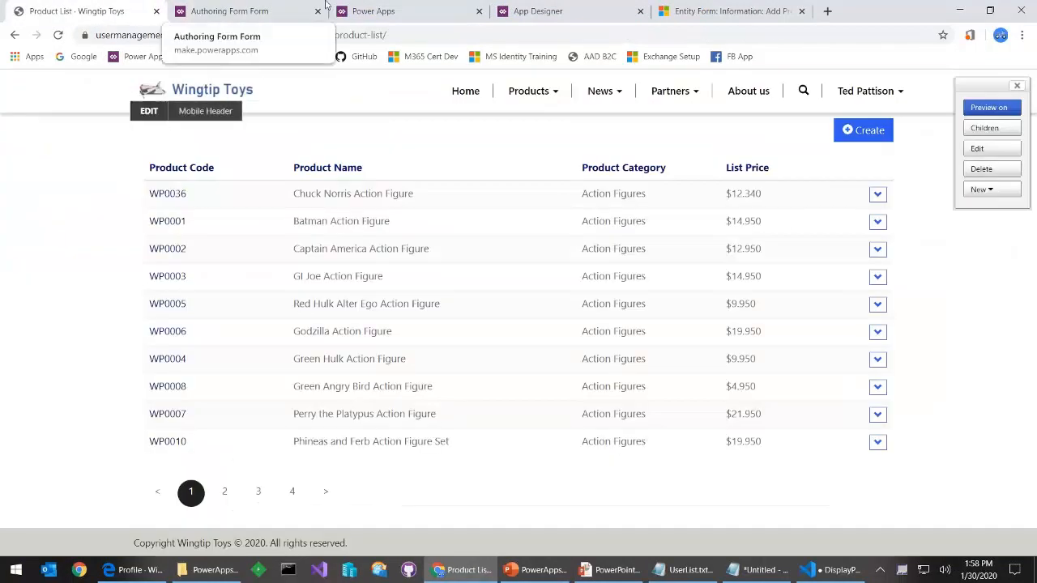
# Open the Wingtip Toys portal in Portal Studio, sync its configuration, and browse the live website
pyautogui.click(367, 10)
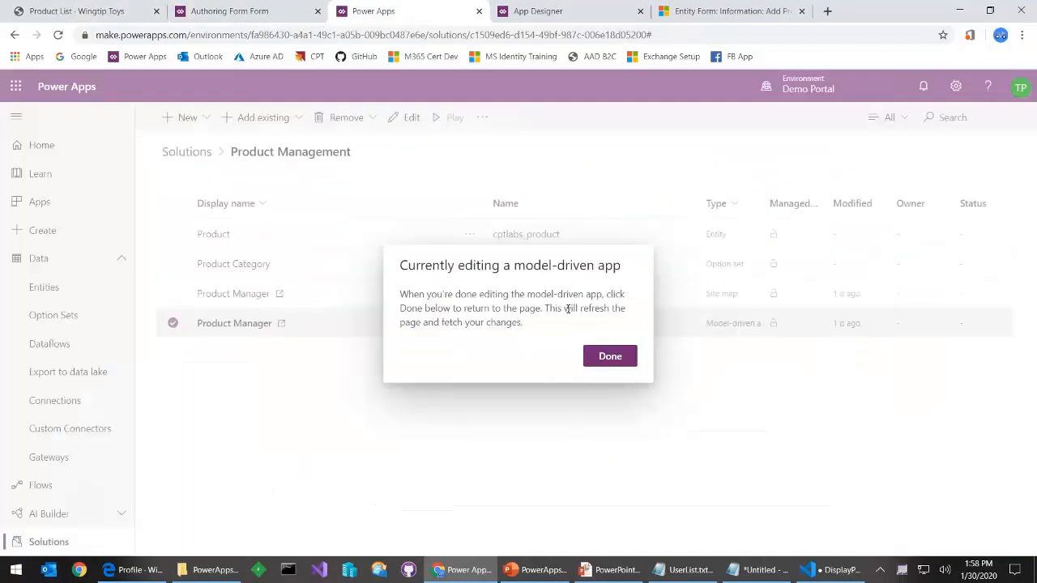
pyautogui.click(612, 361)
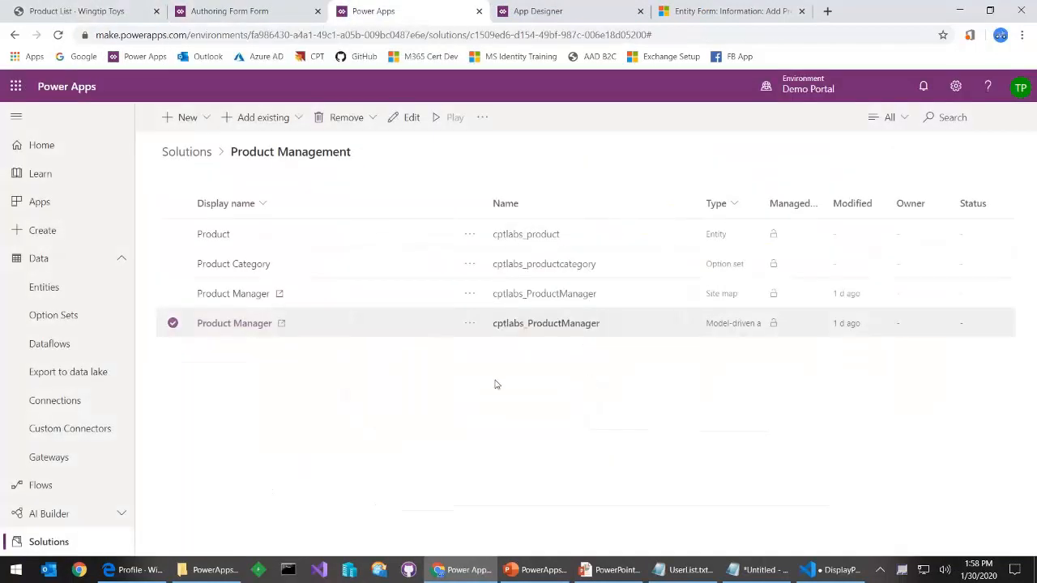
pyautogui.click(77, 204)
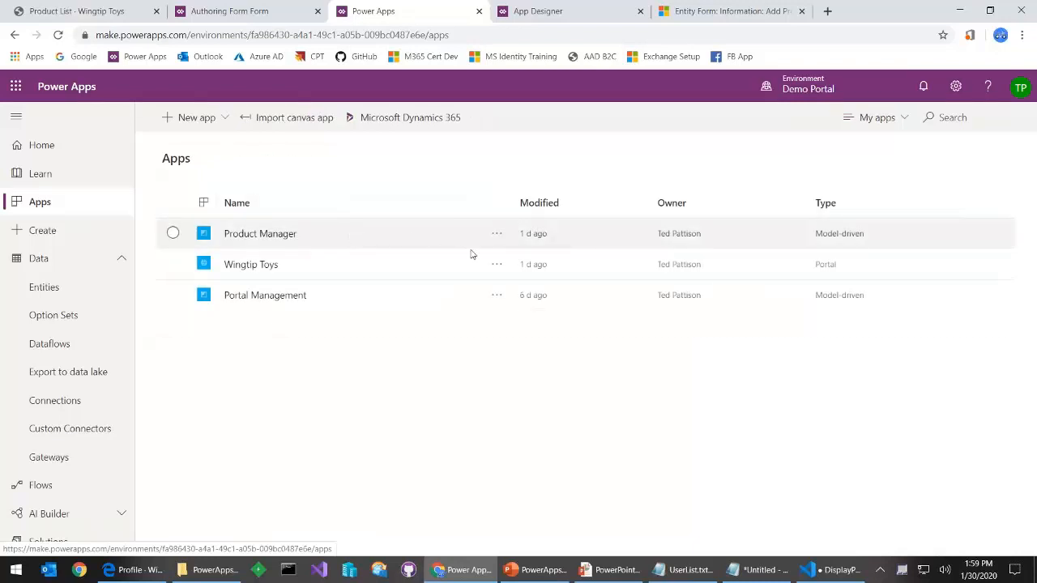
pyautogui.click(494, 266)
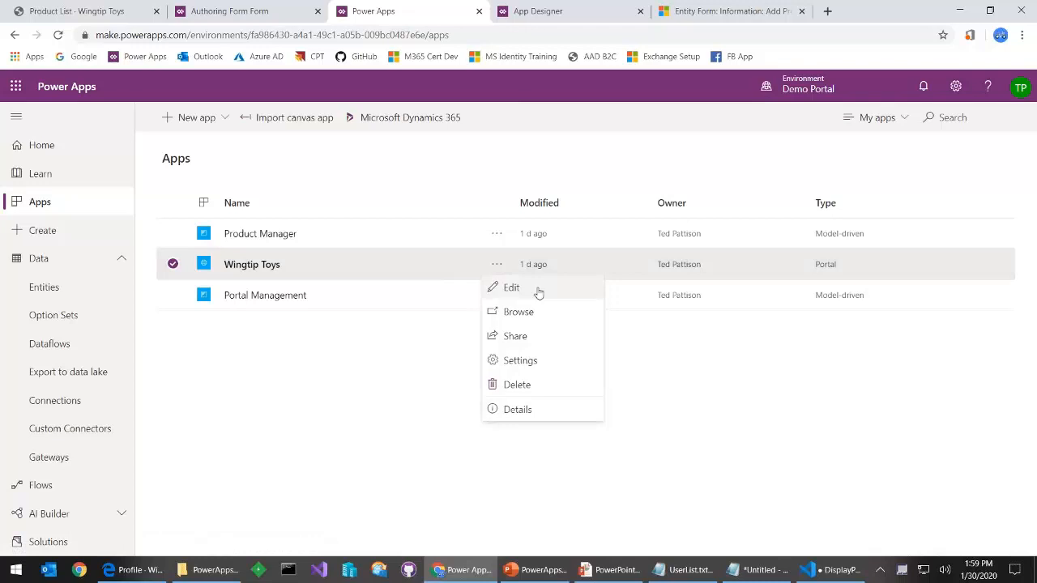
pyautogui.click(537, 293)
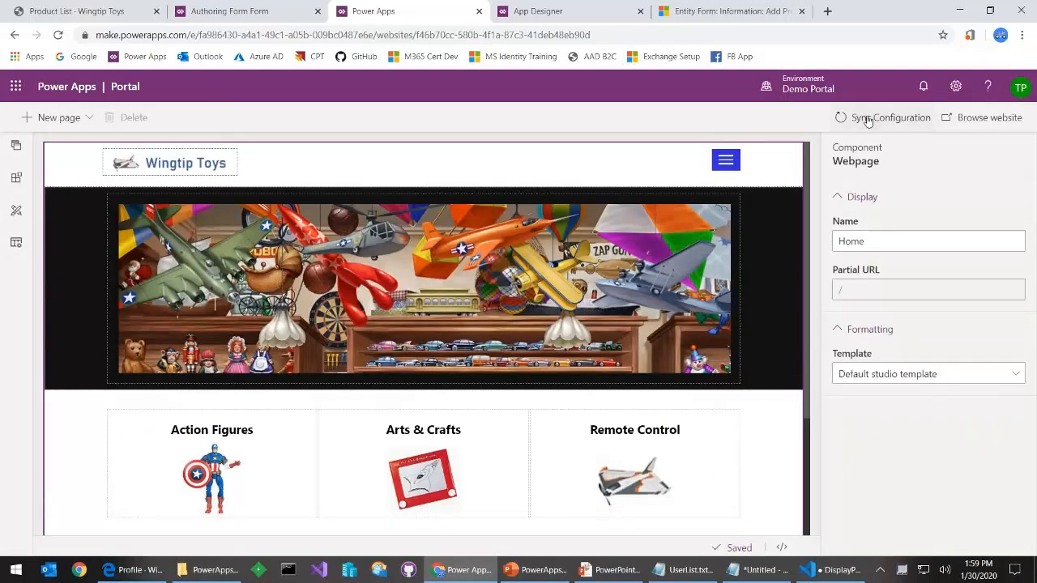
pyautogui.click(864, 118)
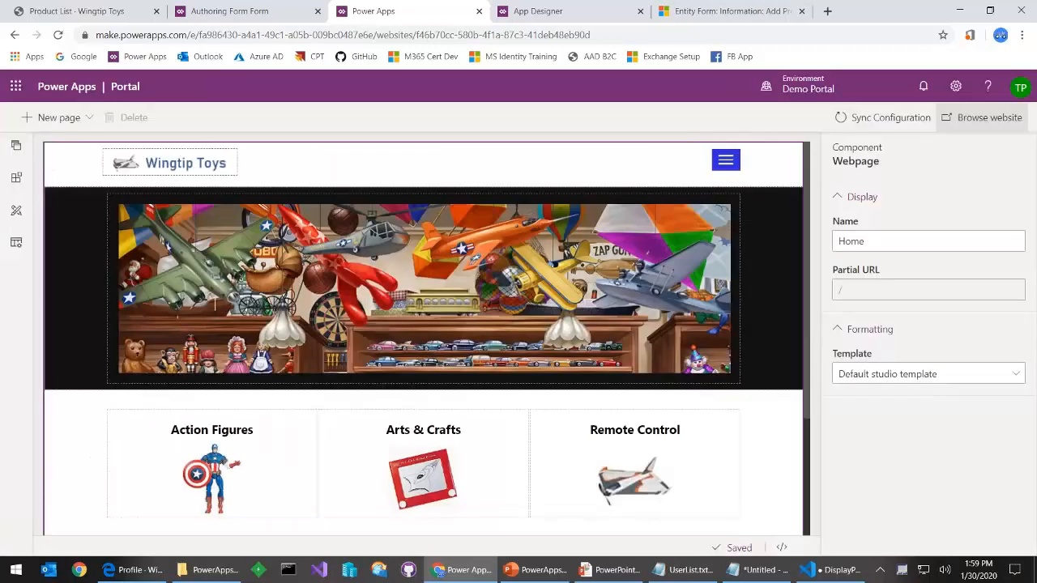
pyautogui.click(984, 117)
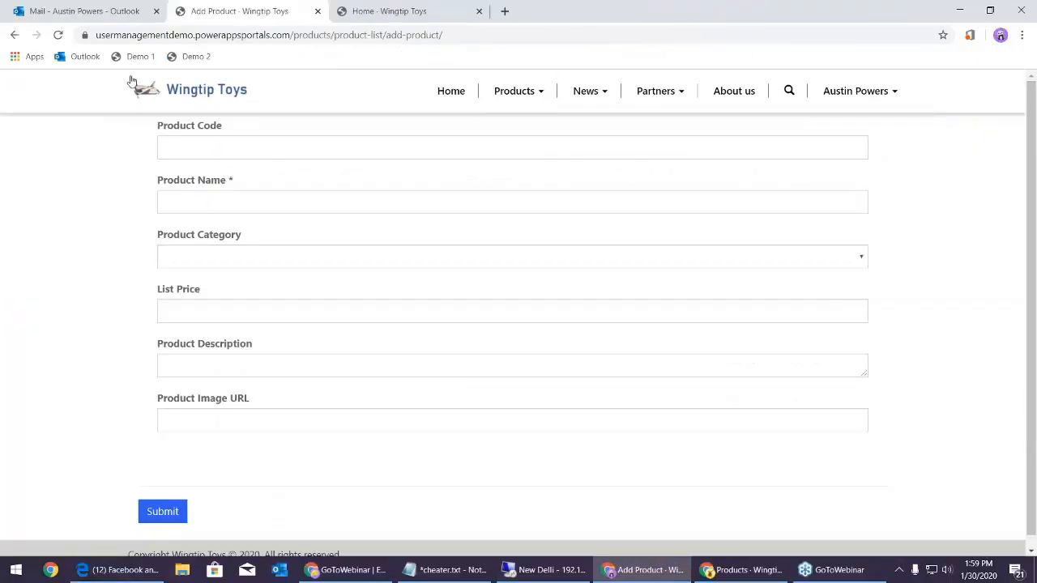
# Reload the Add Product form and try the now six-row Product Description box
pyautogui.click(58, 34)
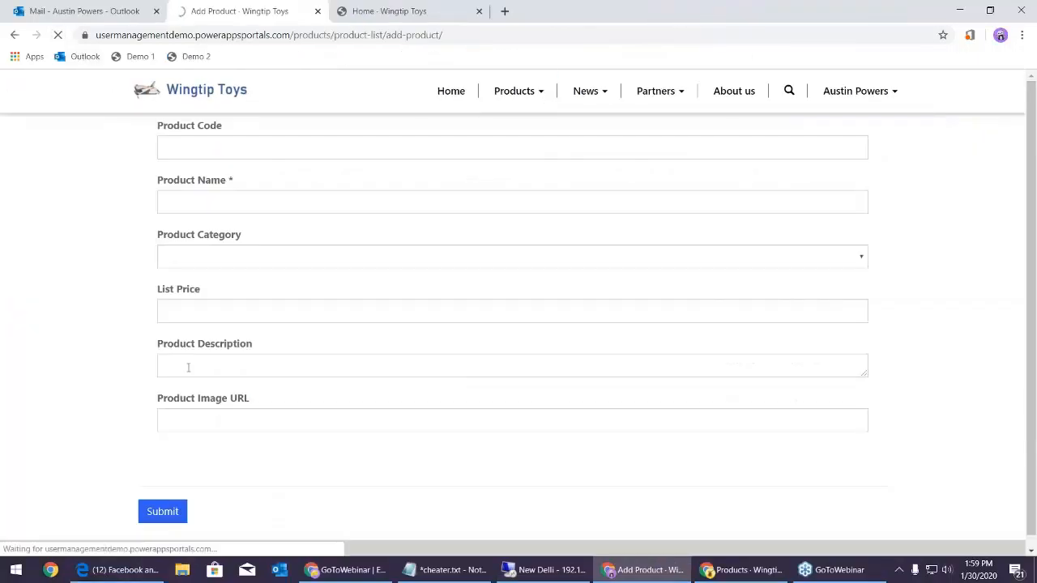
pyautogui.scroll(-2, 215, 357)
pyautogui.click(302, 296)
pyautogui.scroll(2, 426, 301)
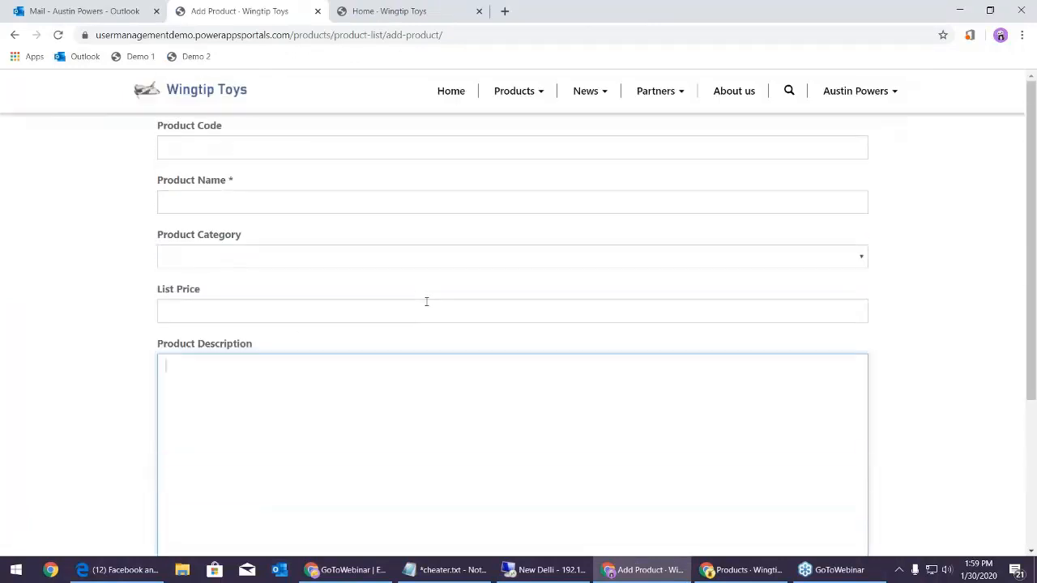